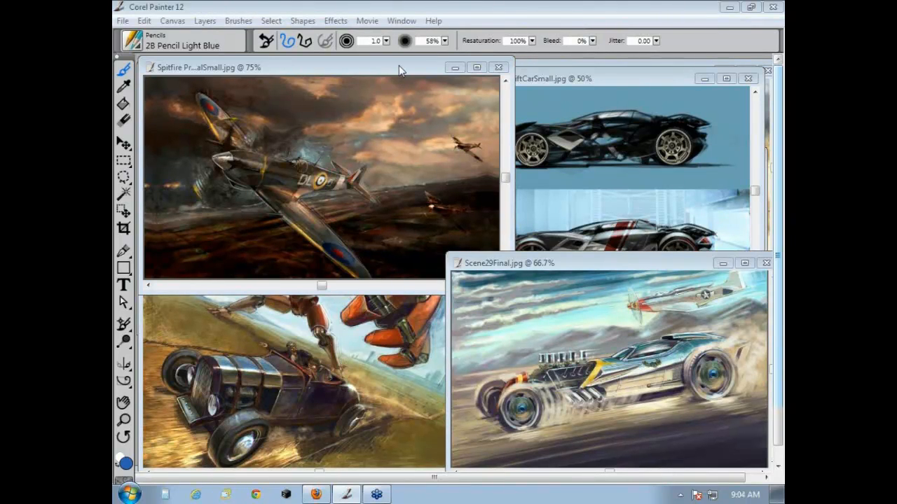
- Shift the Scene29Final.jpg window slightly and bring the Spitfire painting's window in front of the other open images
{"action": "left_click", "coordinate": [567, 266]}
{"action": "mouse_move", "coordinate": [565, 260]}
{"action": "left_mouse_down"}
{"action": "mouse_move", "coordinate": [551, 240]}
{"action": "mouse_move", "coordinate": [560, 250]}
{"action": "left_mouse_up"}
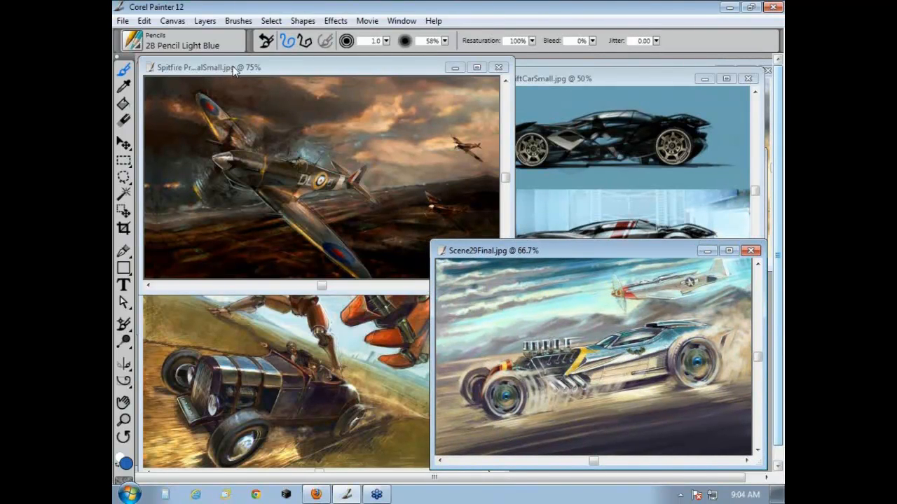
{"action": "left_click", "coordinate": [277, 71]}
{"action": "left_click_drag", "start_coordinate": [279, 70], "coordinate": [303, 71]}
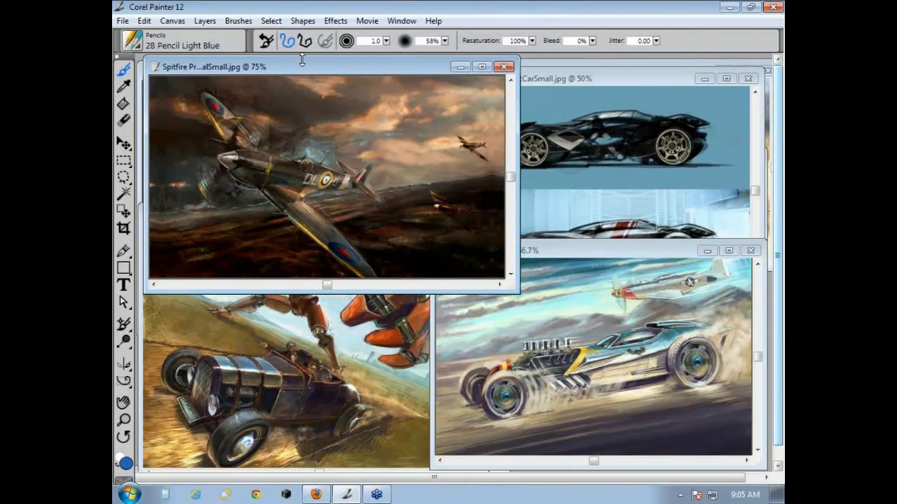
{"action": "left_click_drag", "start_coordinate": [304, 63], "coordinate": [320, 71]}
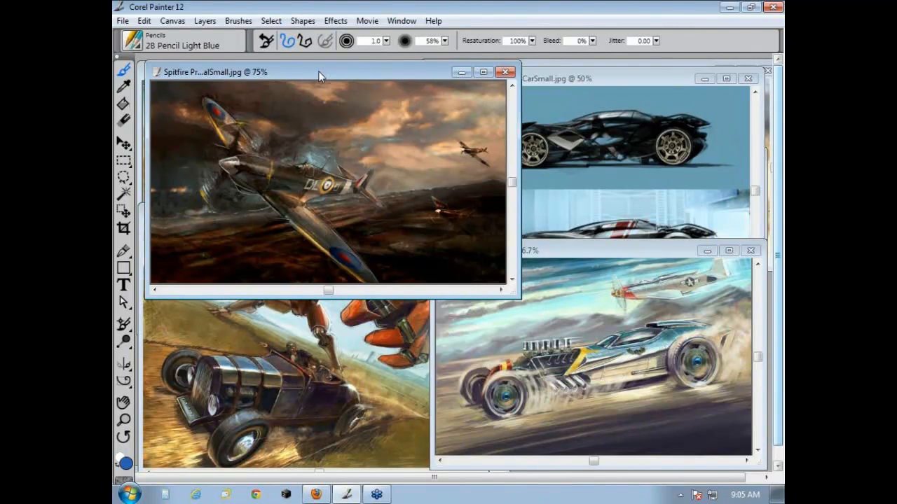
{"action": "mouse_move", "coordinate": [319, 71]}
{"action": "left_mouse_down"}
{"action": "mouse_move", "coordinate": [360, 66]}
{"action": "mouse_move", "coordinate": [373, 90]}
{"action": "mouse_move", "coordinate": [365, 79]}
{"action": "mouse_move", "coordinate": [361, 124]}
{"action": "mouse_move", "coordinate": [325, 81]}
{"action": "left_mouse_up"}
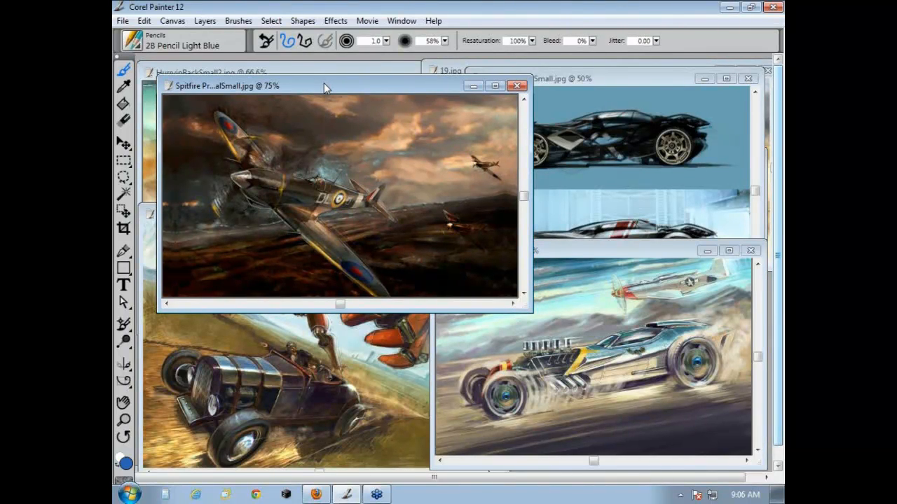
{"action": "left_click_drag", "start_coordinate": [323, 83], "coordinate": [406, 143]}
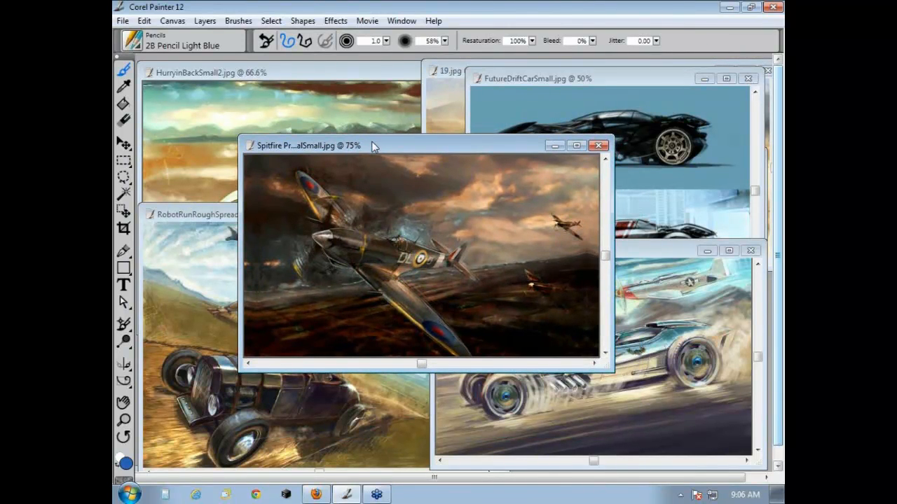
{"action": "left_click_drag", "start_coordinate": [372, 146], "coordinate": [368, 145]}
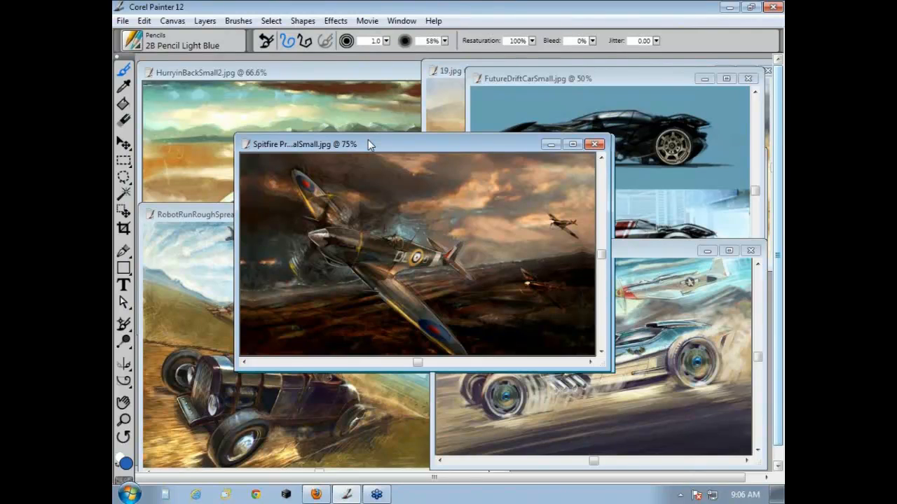
{"action": "left_click_drag", "start_coordinate": [367, 140], "coordinate": [302, 83]}
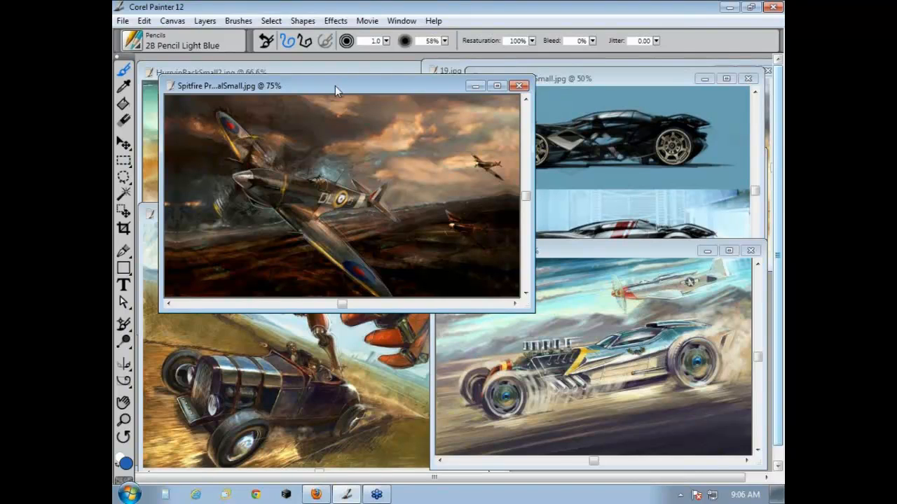
{"action": "mouse_move", "coordinate": [335, 84]}
{"action": "left_mouse_down"}
{"action": "mouse_move", "coordinate": [338, 105]}
{"action": "mouse_move", "coordinate": [325, 109]}
{"action": "mouse_move", "coordinate": [322, 89]}
{"action": "mouse_move", "coordinate": [337, 119]}
{"action": "mouse_move", "coordinate": [324, 95]}
{"action": "mouse_move", "coordinate": [331, 116]}
{"action": "mouse_move", "coordinate": [344, 90]}
{"action": "left_mouse_up"}
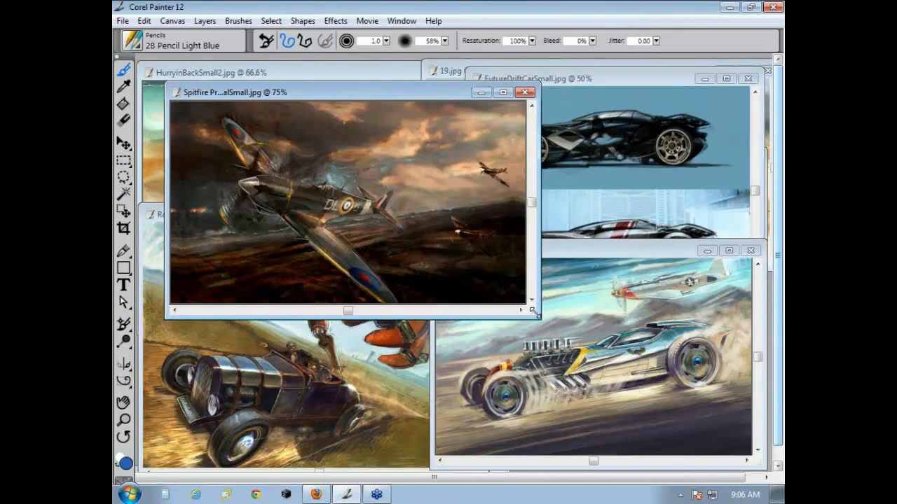
- Enlarge the Spitfire painting's window until the whole picture shows with a grey margin, and lower it in the workspace
{"action": "left_click_drag", "start_coordinate": [533, 312], "coordinate": [562, 354]}
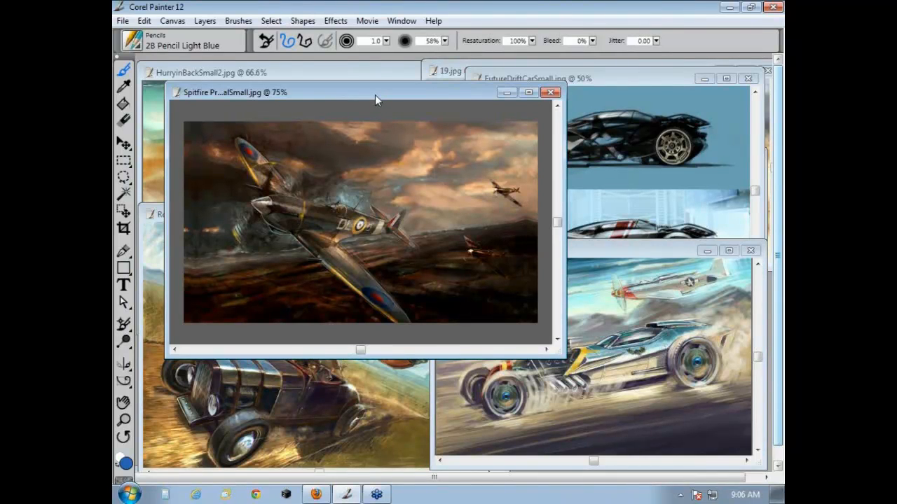
{"action": "left_click_drag", "start_coordinate": [376, 96], "coordinate": [366, 126]}
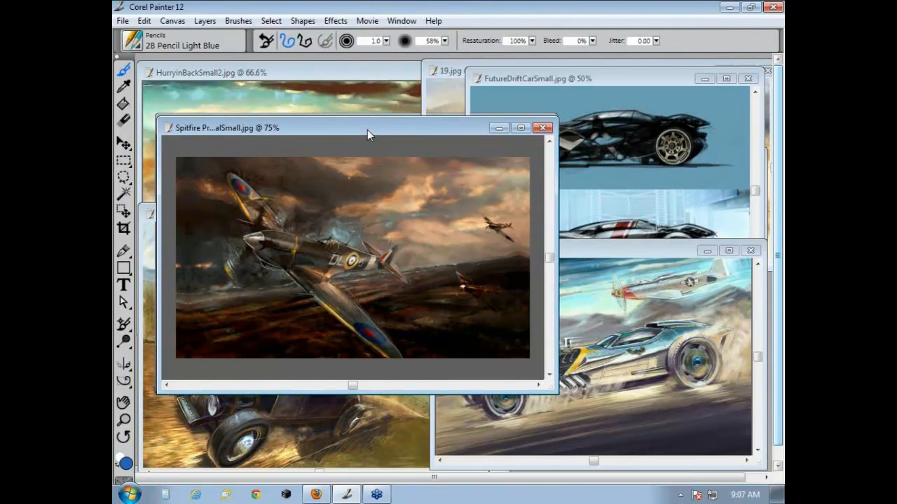
{"action": "left_click_drag", "start_coordinate": [367, 130], "coordinate": [360, 159]}
- Bring FutureDriftCarSmall.jpg to the front to show both car renderings, and minimize the Spitfire painting's window
{"action": "left_click", "coordinate": [605, 75]}
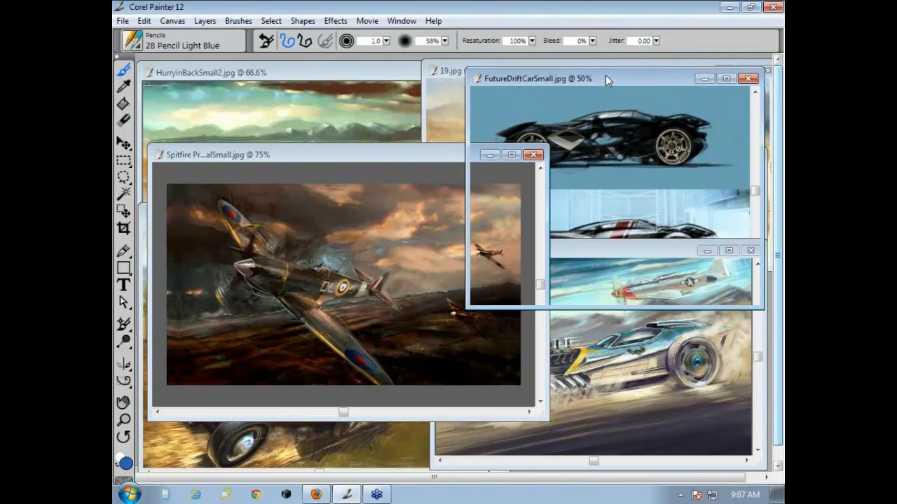
{"action": "left_click_drag", "start_coordinate": [605, 75], "coordinate": [507, 82]}
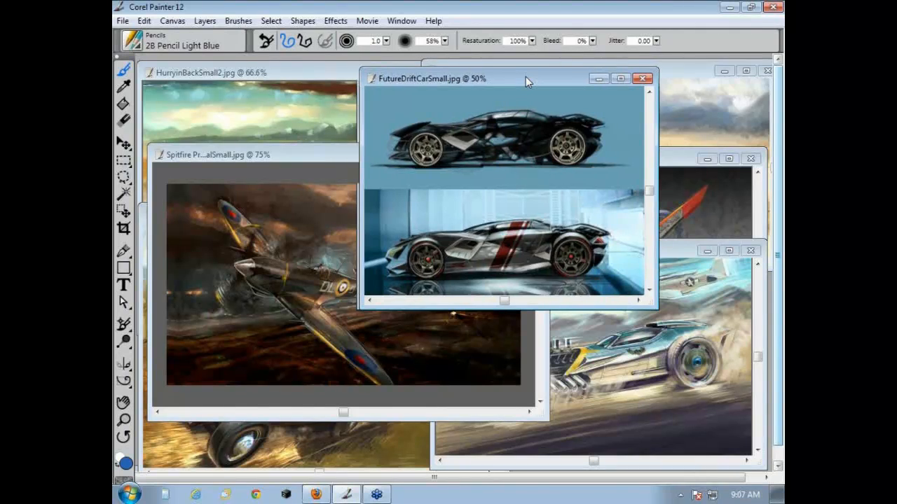
{"action": "left_click_drag", "start_coordinate": [527, 78], "coordinate": [606, 78]}
{"action": "left_click_drag", "start_coordinate": [391, 154], "coordinate": [370, 173]}
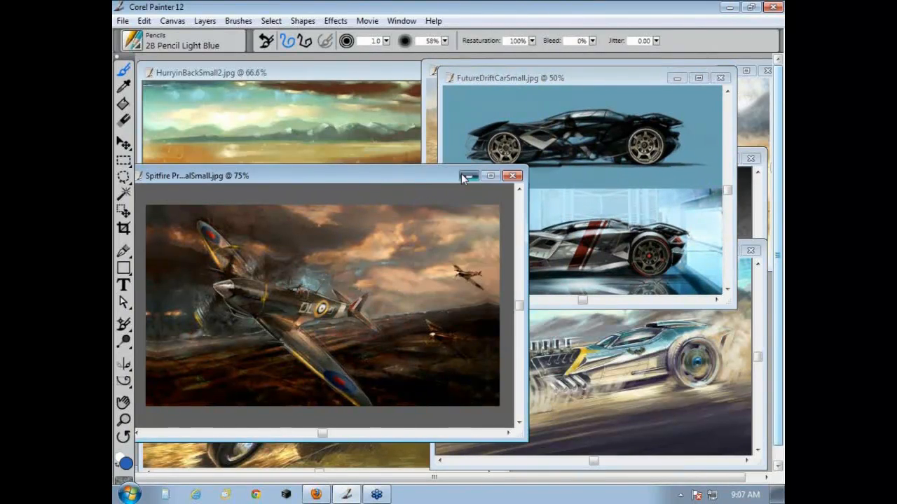
{"action": "left_click", "coordinate": [464, 175]}
- Enlarge the RobotRunRoughSpread2.jpg window to present the whole robot and hot rod painting, and minimize it after viewing
{"action": "left_click", "coordinate": [279, 216]}
{"action": "left_click_drag", "start_coordinate": [280, 215], "coordinate": [328, 121]}
{"action": "left_click_drag", "start_coordinate": [505, 382], "coordinate": [558, 440]}
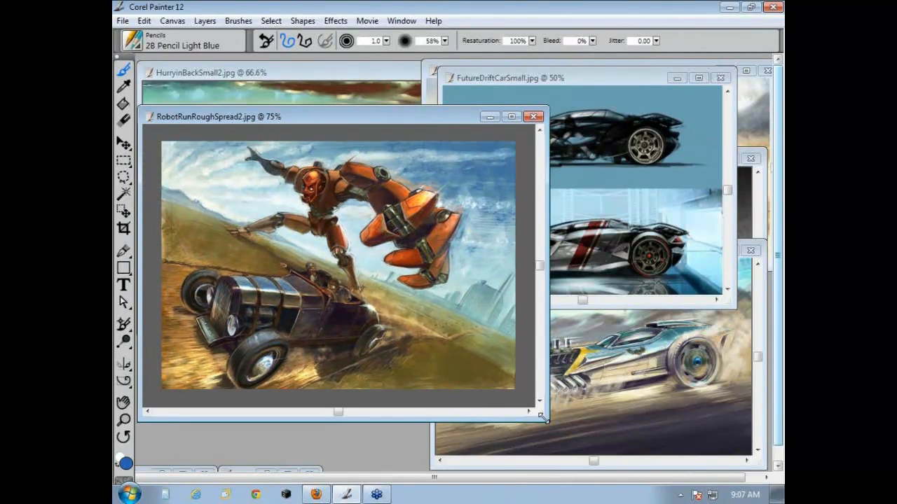
{"action": "left_click_drag", "start_coordinate": [302, 126], "coordinate": [297, 137]}
{"action": "left_click_drag", "start_coordinate": [372, 136], "coordinate": [374, 129]}
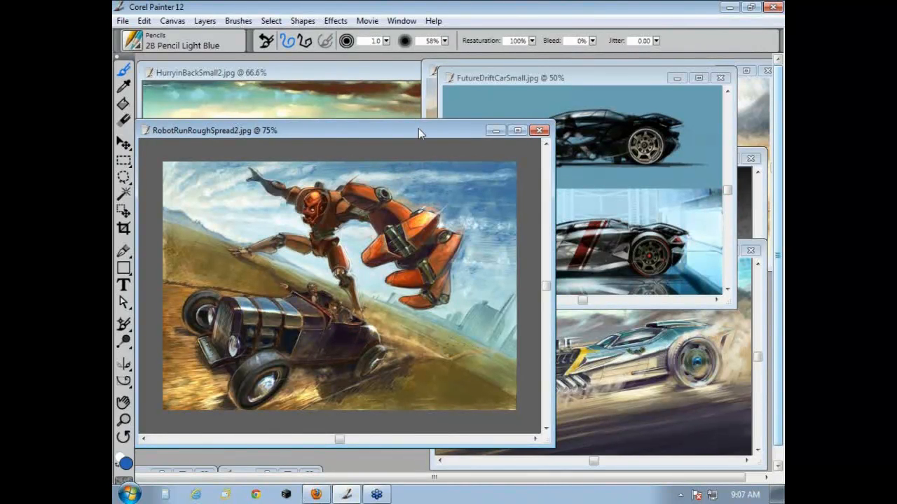
{"action": "left_click_drag", "start_coordinate": [418, 128], "coordinate": [418, 112]}
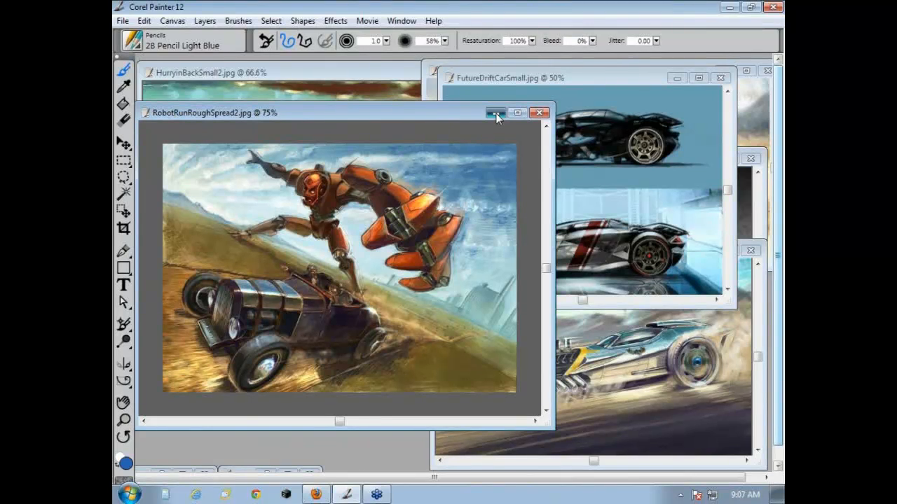
{"action": "left_click", "coordinate": [497, 115]}
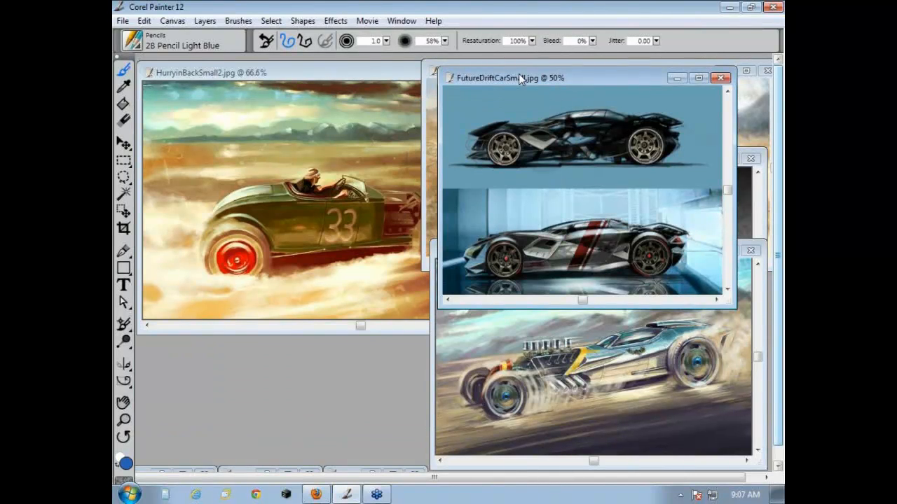
- Move the FutureDriftCarSmall.jpg window clear of the MechJam.jpg and 19.jpg images, and minimize it after viewing
{"action": "left_click_drag", "start_coordinate": [519, 75], "coordinate": [241, 210]}
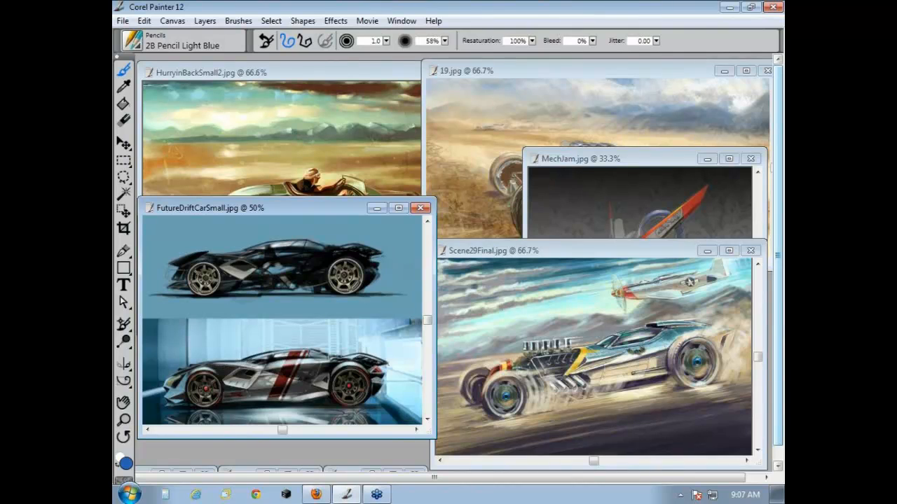
{"action": "left_click_drag", "start_coordinate": [298, 209], "coordinate": [353, 180]}
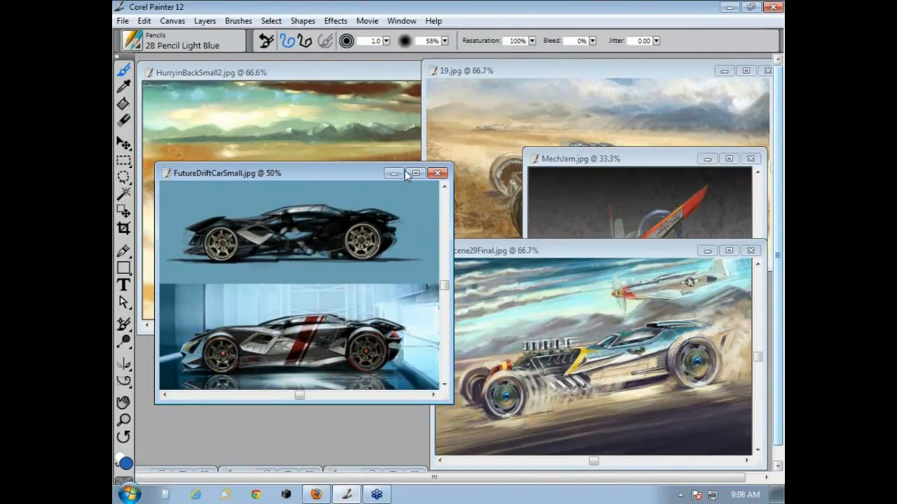
{"action": "left_click_drag", "start_coordinate": [361, 174], "coordinate": [373, 159]}
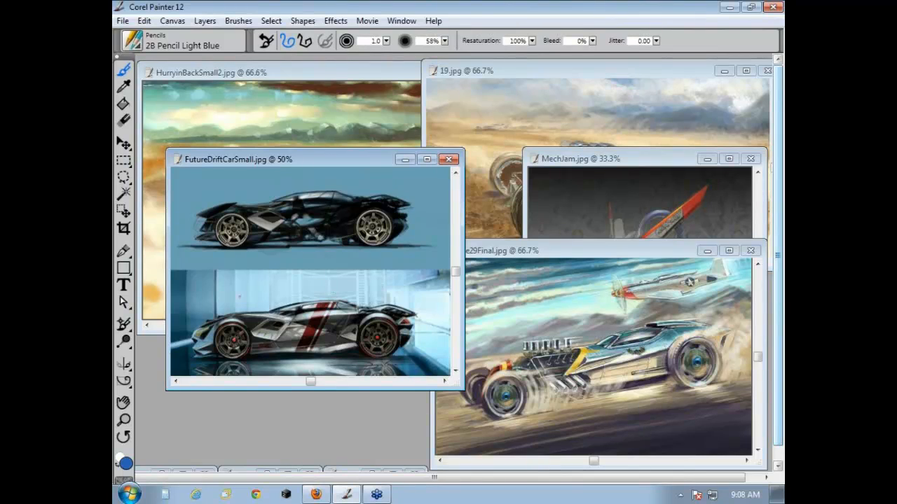
{"action": "left_click", "coordinate": [406, 160]}
- Move the Scene29Final.jpg window clear of MechJam.jpg and enlarge it to show the whole race car and plane painting
{"action": "left_click_drag", "start_coordinate": [532, 257], "coordinate": [287, 175]}
{"action": "left_click_drag", "start_coordinate": [523, 386], "coordinate": [580, 414]}
{"action": "left_click_drag", "start_coordinate": [386, 169], "coordinate": [356, 133]}
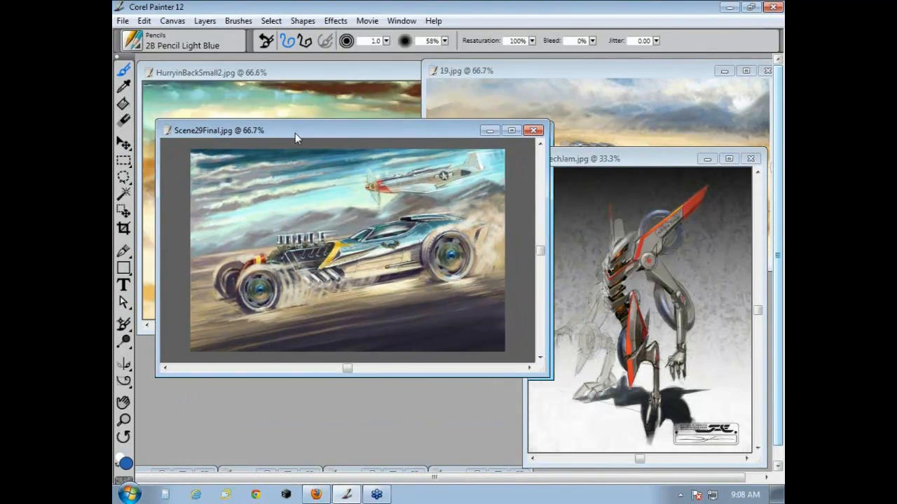
{"action": "left_click_drag", "start_coordinate": [295, 133], "coordinate": [286, 124]}
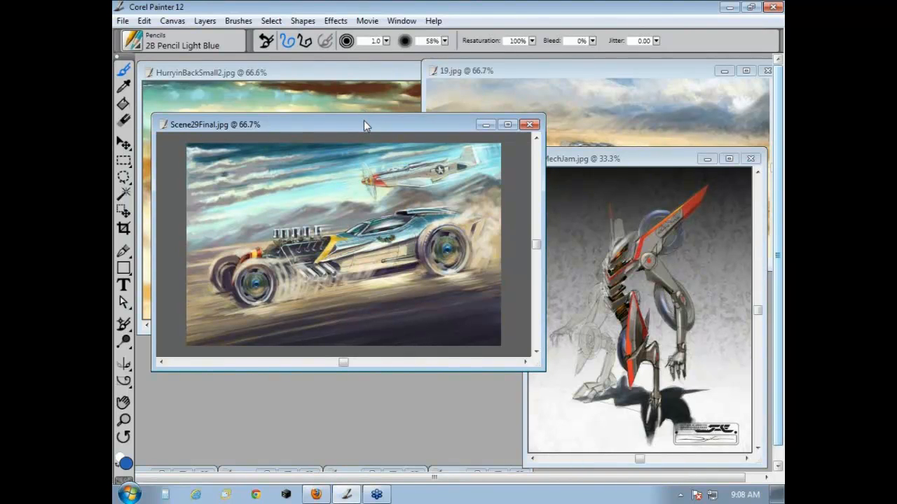
{"action": "left_click_drag", "start_coordinate": [364, 122], "coordinate": [365, 144]}
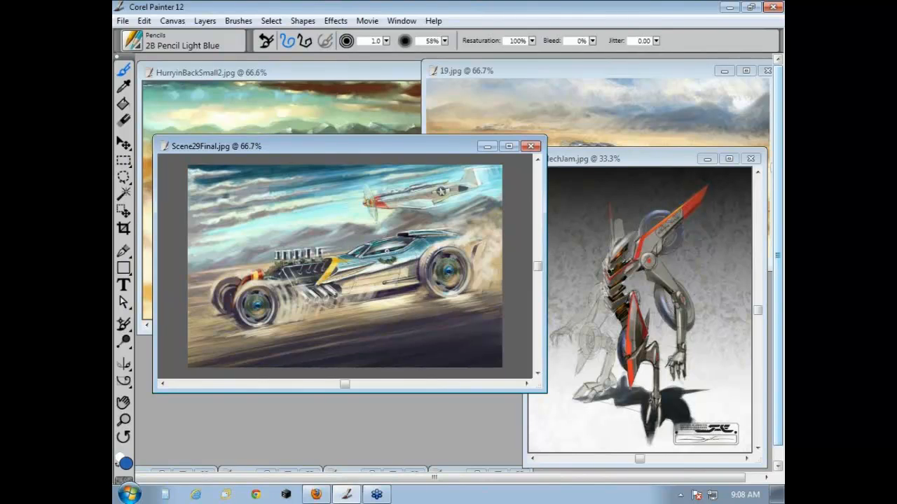
- Resize the Scene29Final.jpg window to fit more closely around the painting, and minimize it after viewing
{"action": "left_click_drag", "start_coordinate": [367, 146], "coordinate": [367, 166]}
{"action": "left_click_drag", "start_coordinate": [540, 408], "coordinate": [571, 444]}
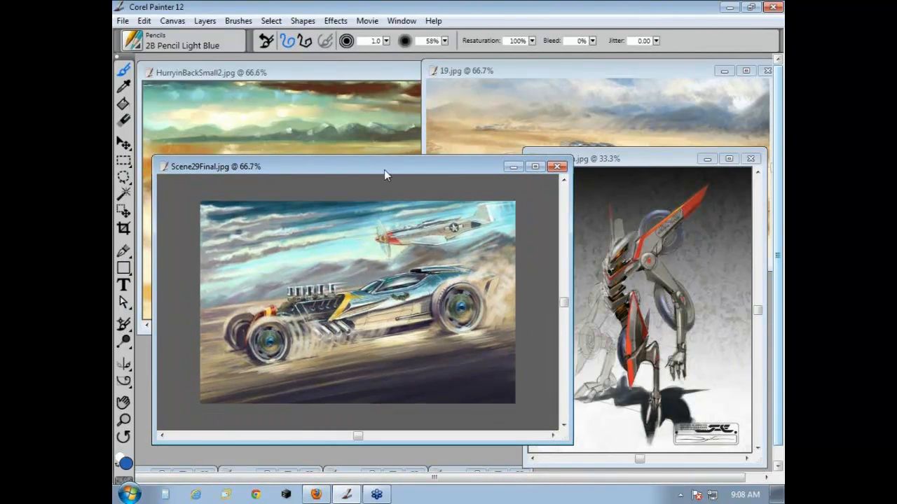
{"action": "left_click_drag", "start_coordinate": [383, 168], "coordinate": [367, 135]}
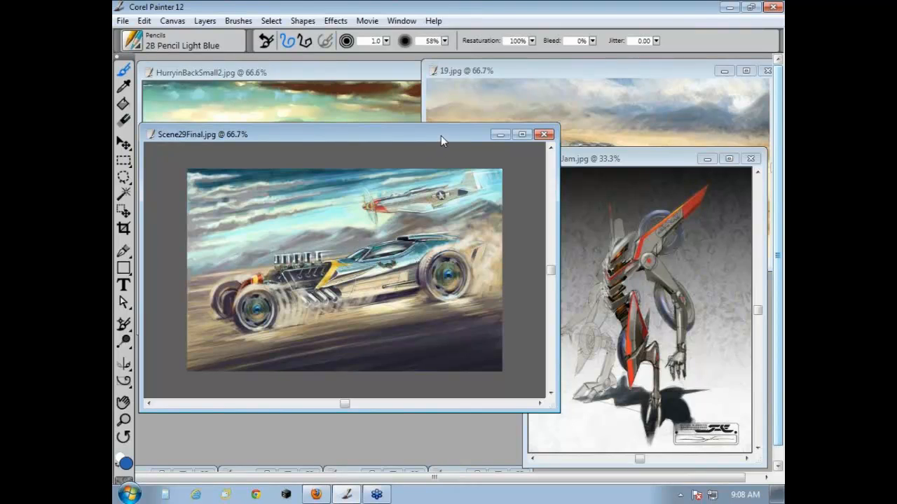
{"action": "left_click_drag", "start_coordinate": [441, 135], "coordinate": [441, 145]}
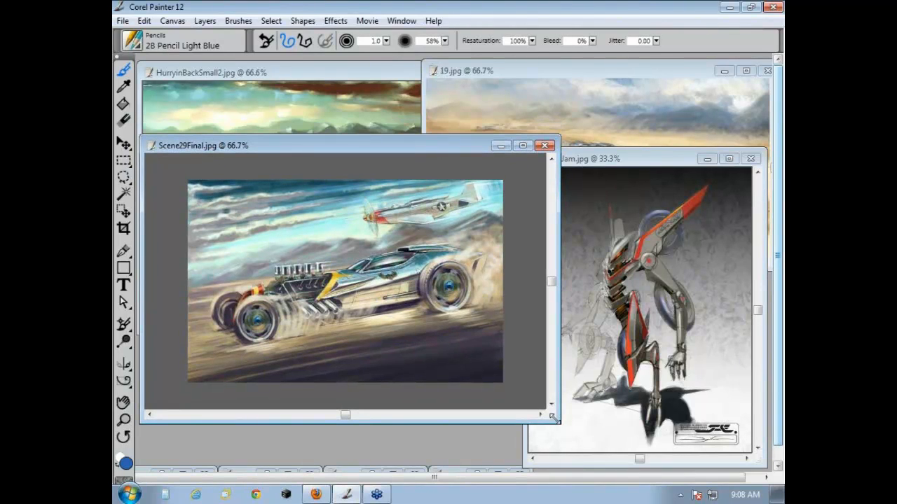
{"action": "left_click_drag", "start_coordinate": [559, 423], "coordinate": [502, 402]}
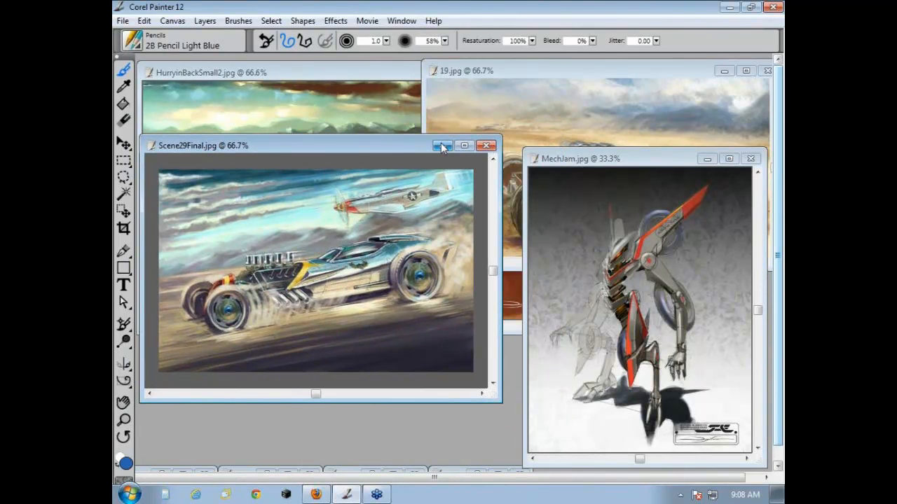
{"action": "left_click", "coordinate": [486, 146]}
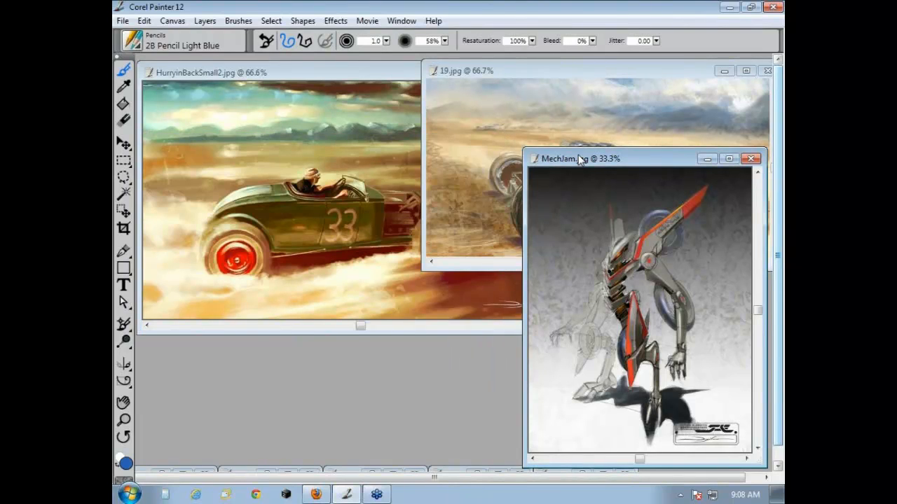
- Move the MechJam.jpg window off the 19.jpg image to present the robot design, and minimize it after viewing
{"action": "left_click_drag", "start_coordinate": [579, 159], "coordinate": [234, 101]}
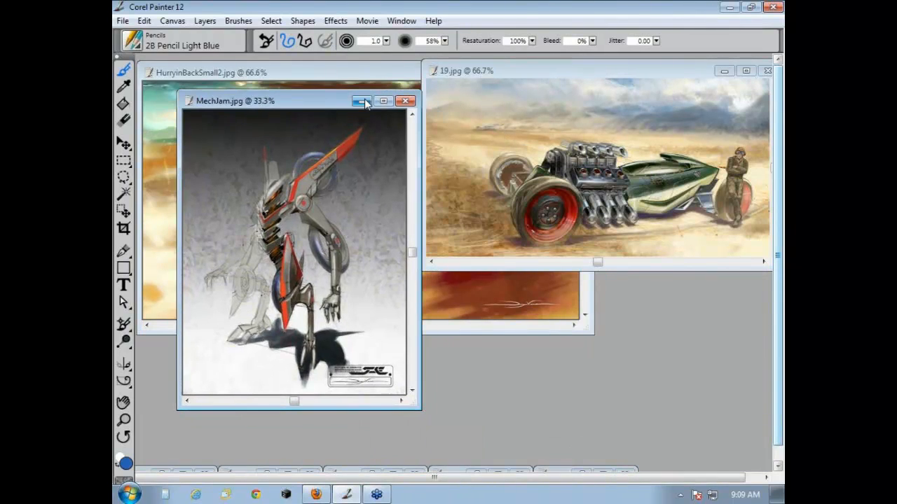
{"action": "left_click_drag", "start_coordinate": [335, 105], "coordinate": [334, 117]}
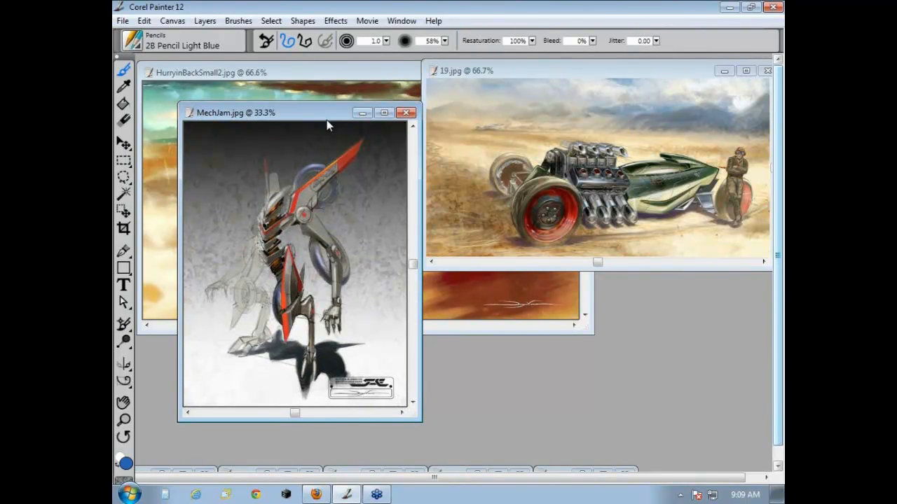
{"action": "left_click_drag", "start_coordinate": [326, 118], "coordinate": [330, 131]}
{"action": "left_click", "coordinate": [366, 122]}
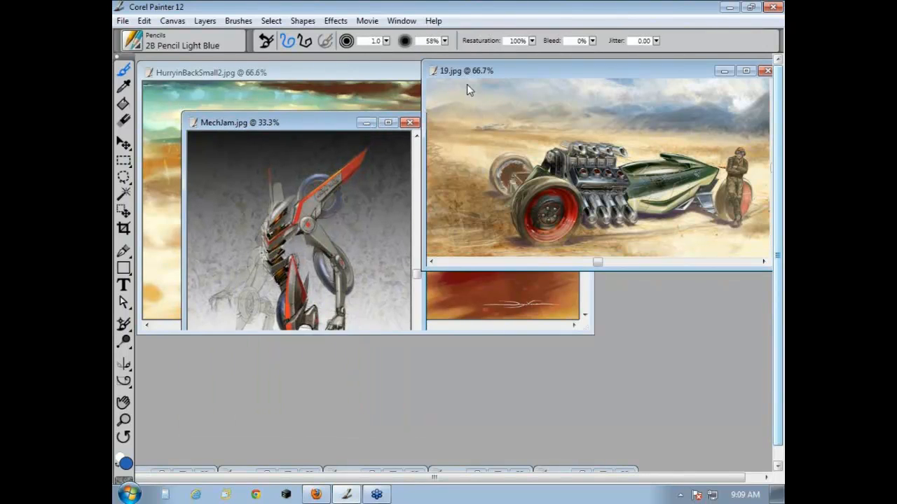
- Move and enlarge the 19.jpg window to present the whole desert car painting, and minimize it after viewing
{"action": "left_click_drag", "start_coordinate": [499, 68], "coordinate": [373, 120]}
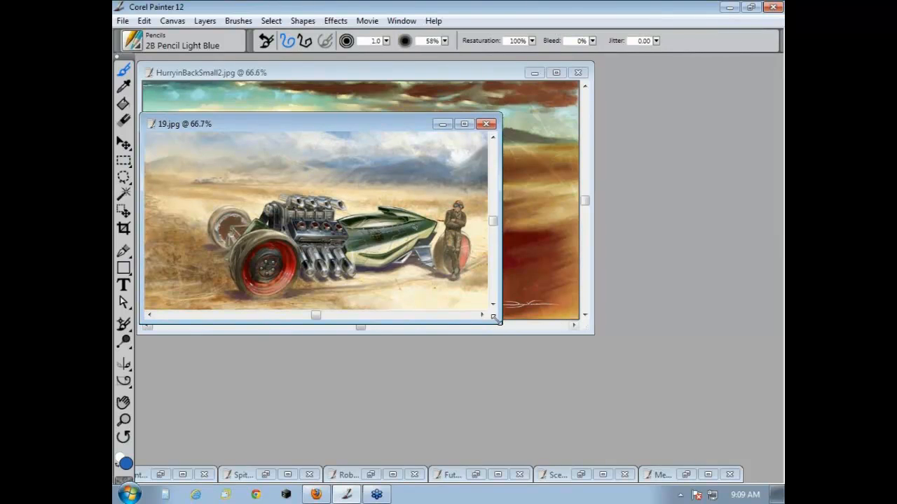
{"action": "left_click_drag", "start_coordinate": [500, 320], "coordinate": [582, 398]}
{"action": "left_click_drag", "start_coordinate": [374, 120], "coordinate": [395, 123]}
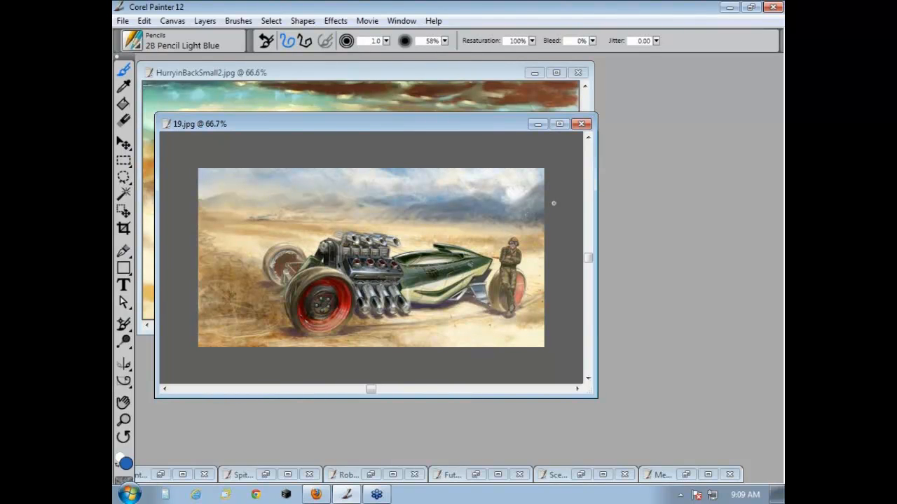
{"action": "left_click", "coordinate": [537, 126]}
- Reposition the HurryinBackSmall2.jpg window and maximize it to fill the workspace
{"action": "left_click_drag", "start_coordinate": [346, 73], "coordinate": [368, 89]}
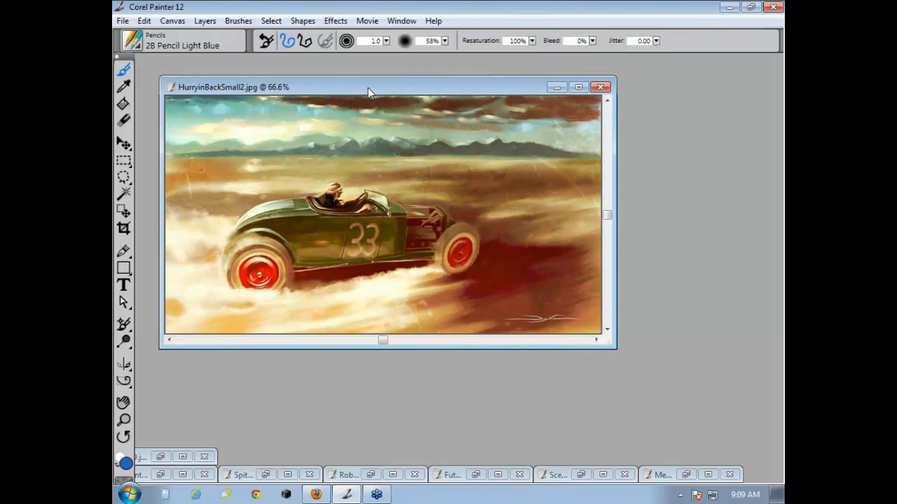
{"action": "left_click", "coordinate": [584, 90]}
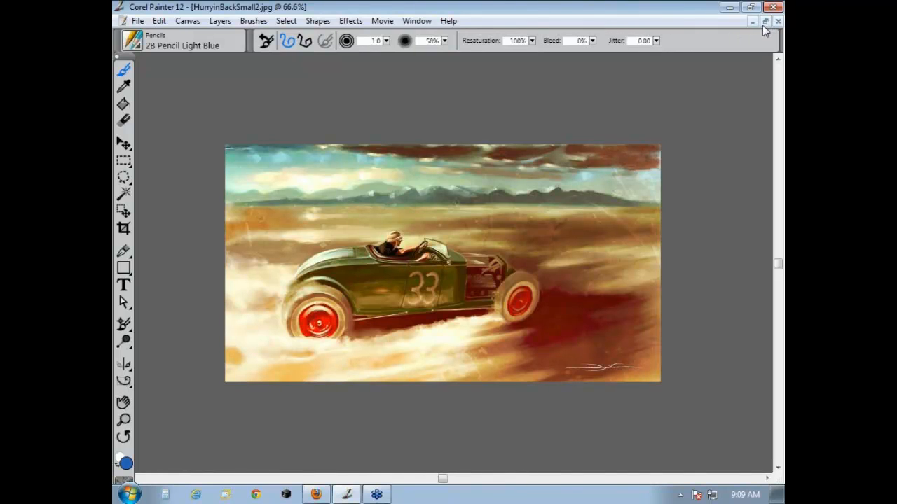
- Restore the maximized HurryinBackSmall2.jpg image to a floating window, reposition it to present the hot rod painting, and minimize it after viewing
{"action": "left_click", "coordinate": [763, 23]}
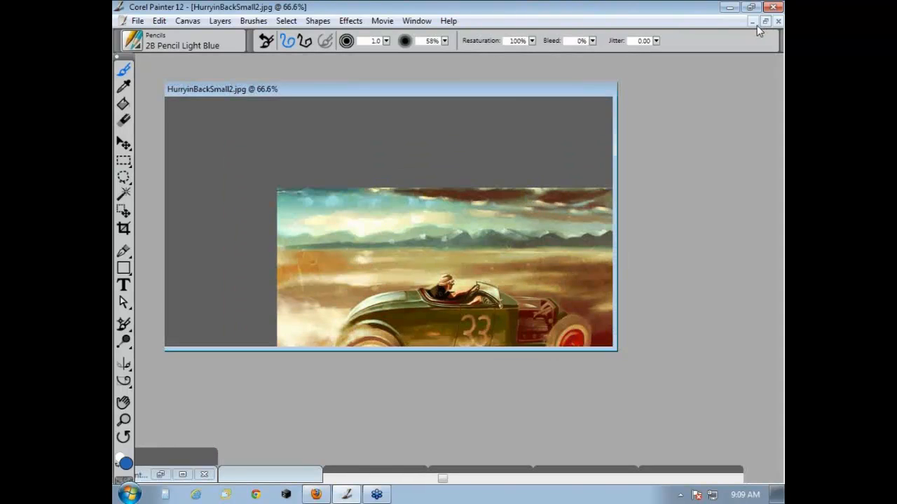
{"action": "left_click_drag", "start_coordinate": [394, 95], "coordinate": [392, 128]}
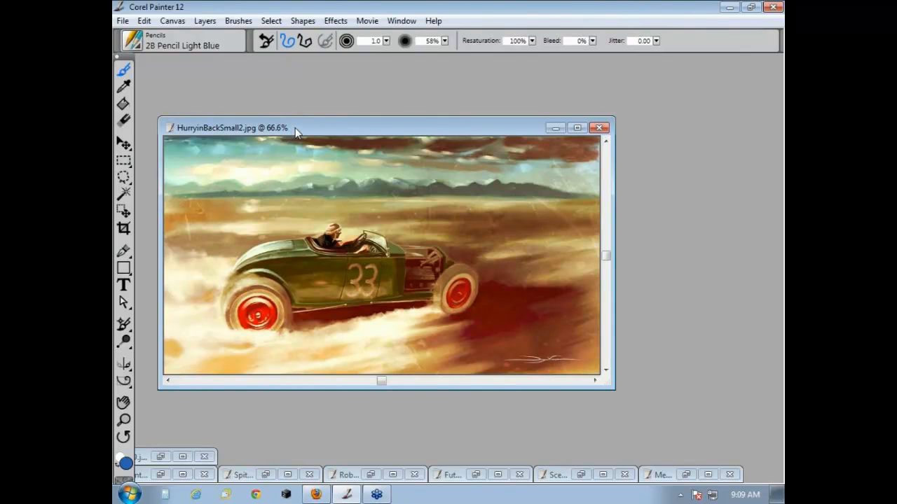
{"action": "left_click_drag", "start_coordinate": [295, 127], "coordinate": [295, 114]}
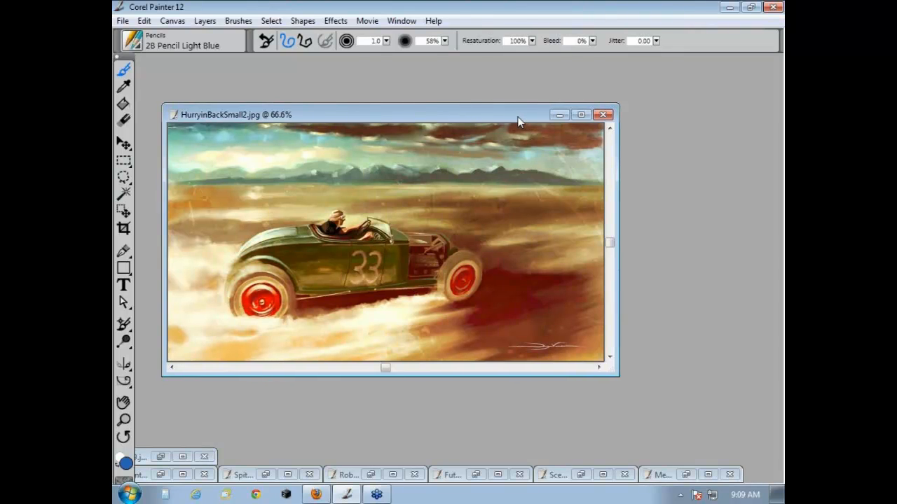
{"action": "left_click_drag", "start_coordinate": [515, 116], "coordinate": [533, 117]}
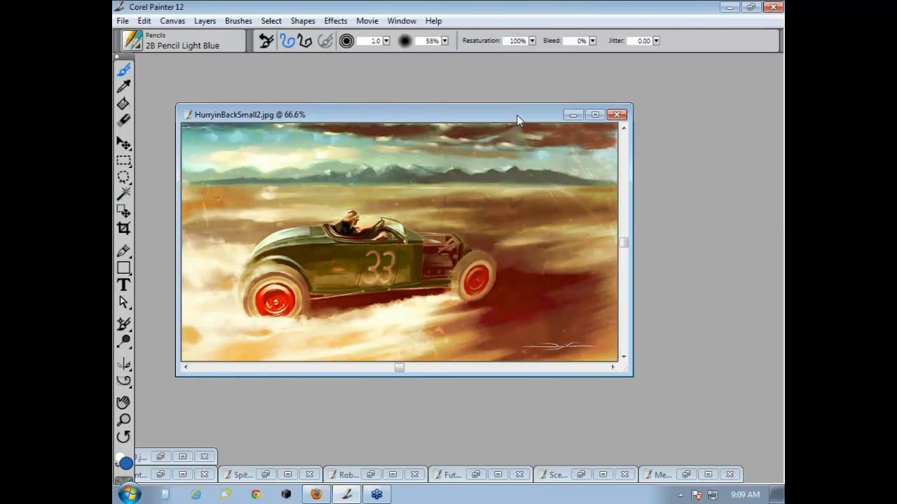
{"action": "left_click_drag", "start_coordinate": [520, 112], "coordinate": [530, 92]}
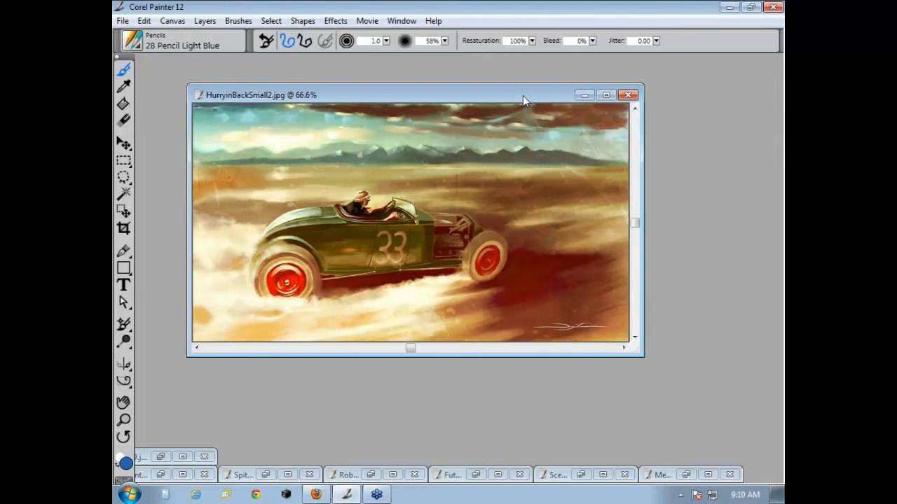
{"action": "left_click_drag", "start_coordinate": [523, 95], "coordinate": [534, 85]}
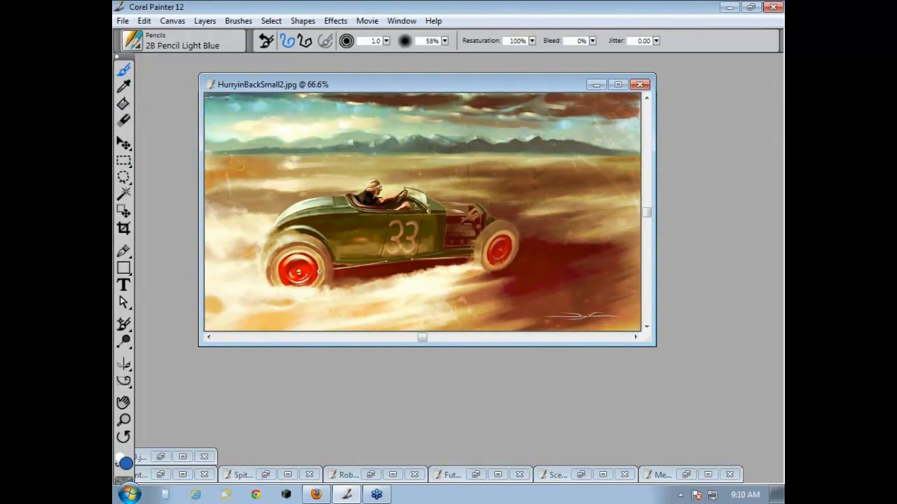
{"action": "left_click", "coordinate": [594, 86]}
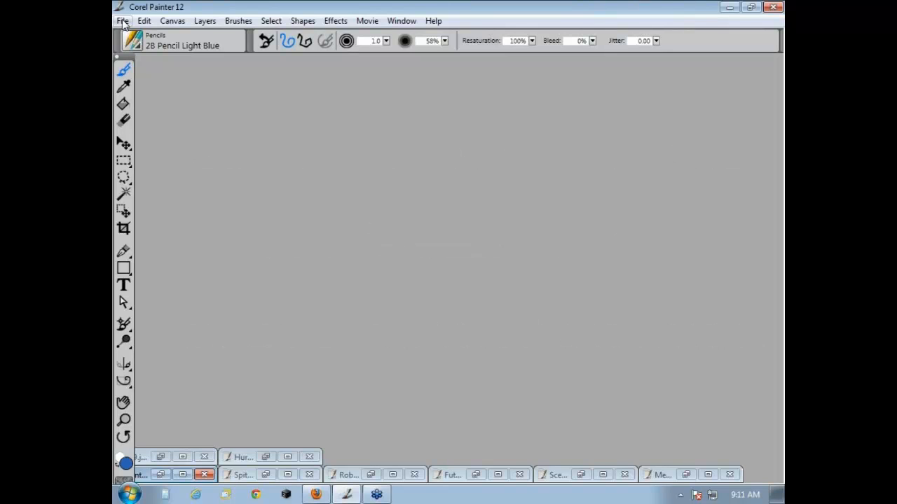
- Create a new white Landscape Tabloid image, 17 by 11 inches at 100 pixels per inch, and maximize its window
{"action": "left_click", "coordinate": [123, 21]}
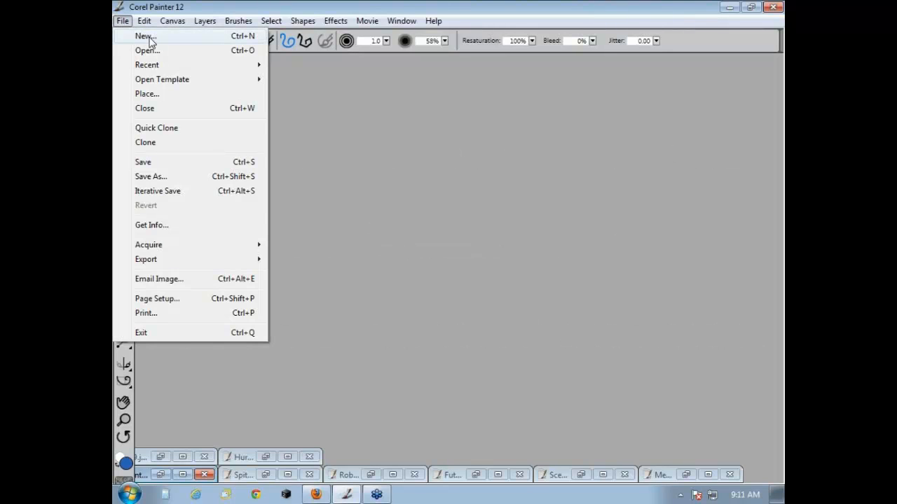
{"action": "left_click", "coordinate": [147, 38]}
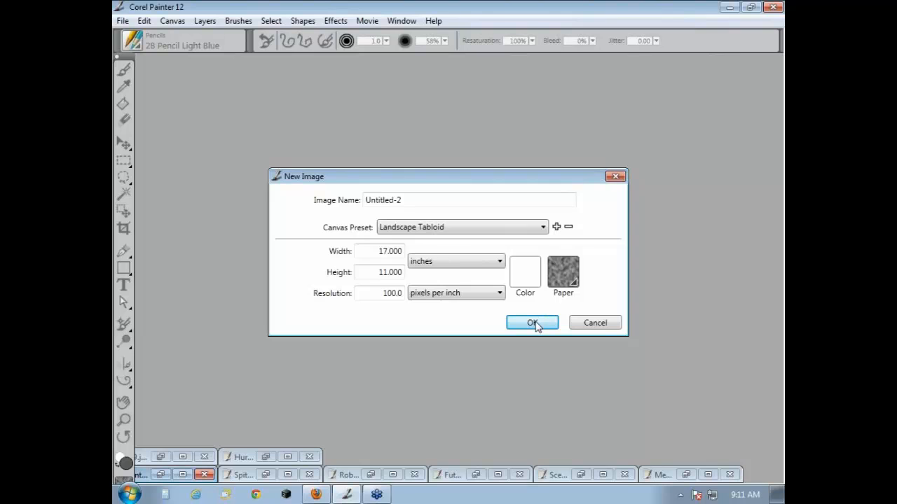
{"action": "left_click", "coordinate": [533, 323]}
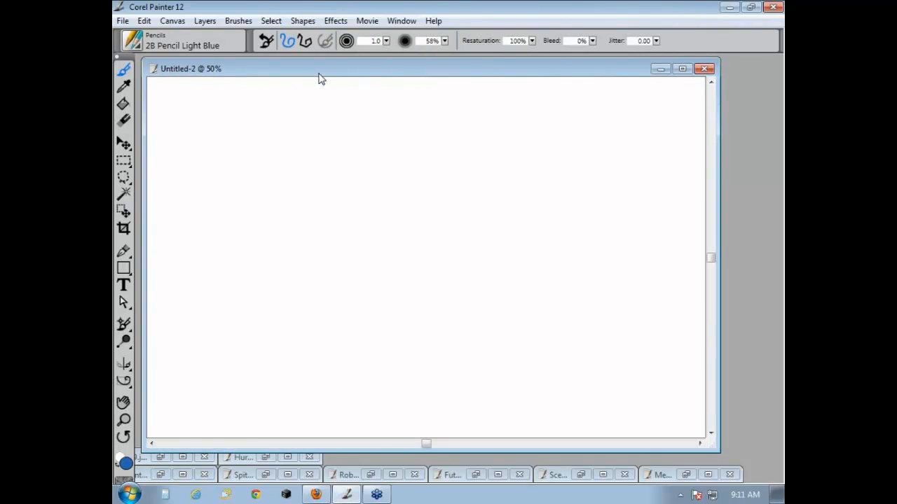
{"action": "left_click", "coordinate": [682, 68]}
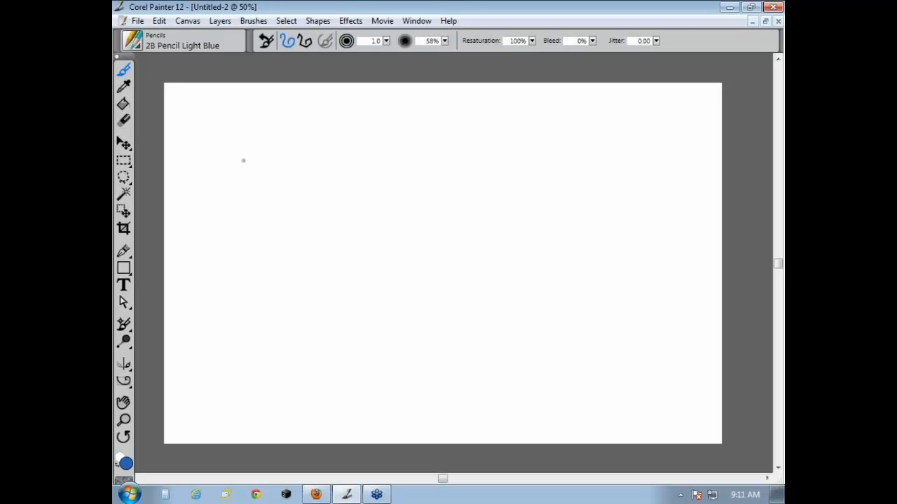
- Look over the Pencils variants in the brush library
{"action": "left_click", "coordinate": [139, 44]}
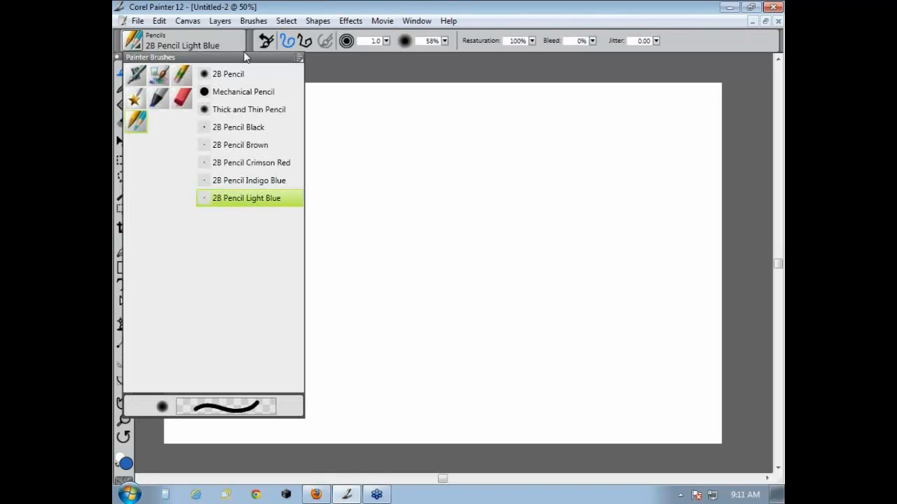
{"action": "left_click", "coordinate": [138, 44]}
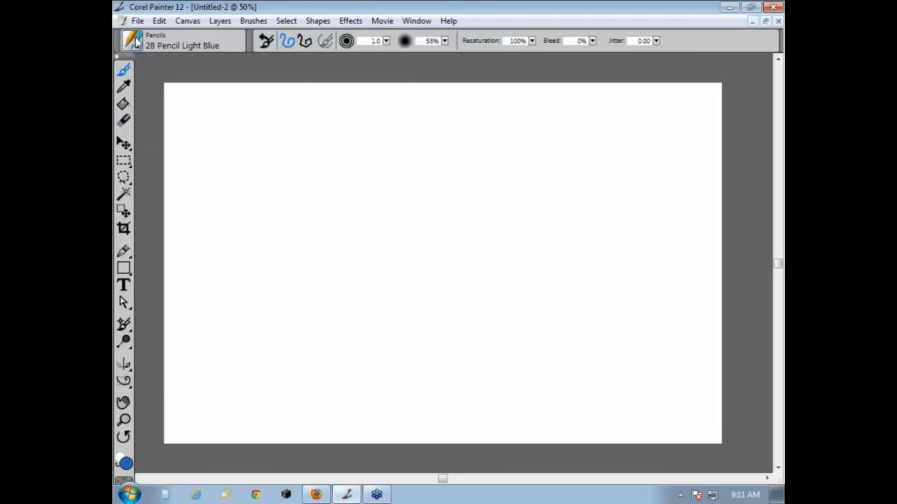
{"action": "left_click", "coordinate": [170, 41]}
- Examine the workspace options for creating, importing, exporting and switching workspaces
{"action": "left_click", "coordinate": [414, 21]}
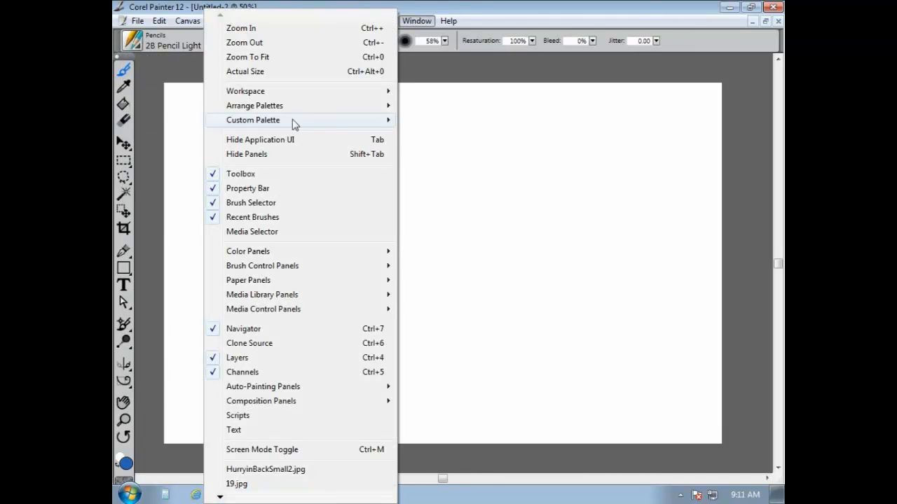
{"action": "mouse_move", "coordinate": [311, 98]}
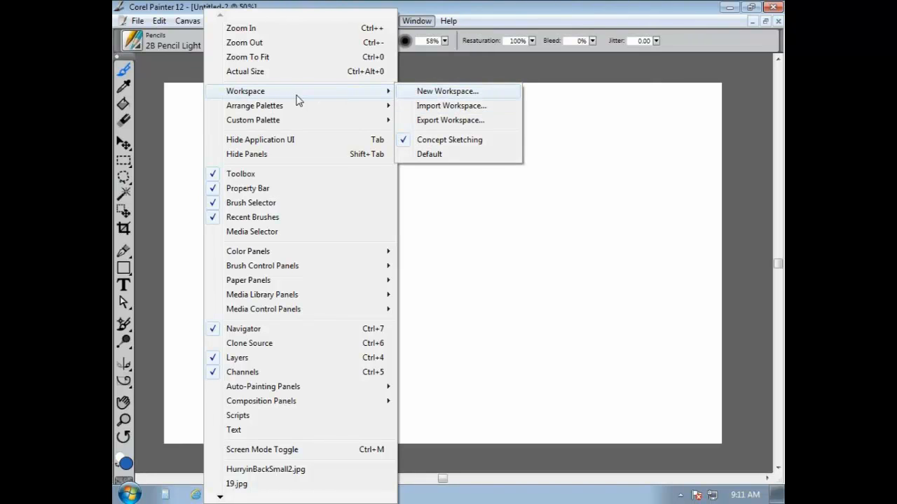
{"action": "mouse_move", "coordinate": [265, 94]}
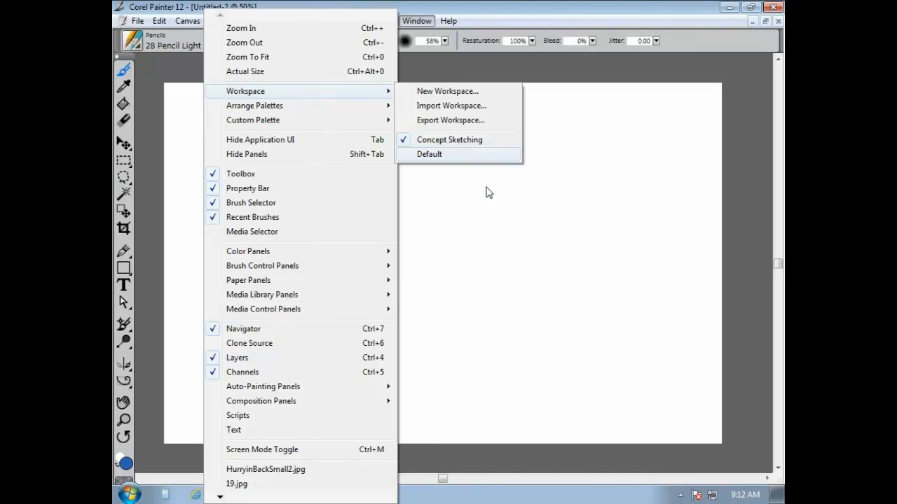
{"action": "left_click", "coordinate": [502, 66]}
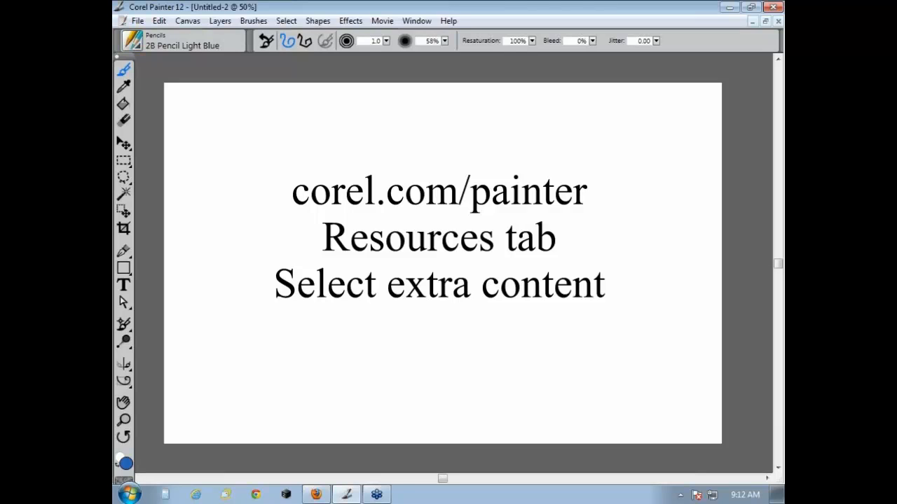
- Browse the Digital Watercolor and Markers brush categories, and choose the 2B Pencil Light Blue variant from Pencils
{"action": "left_click", "coordinate": [133, 42]}
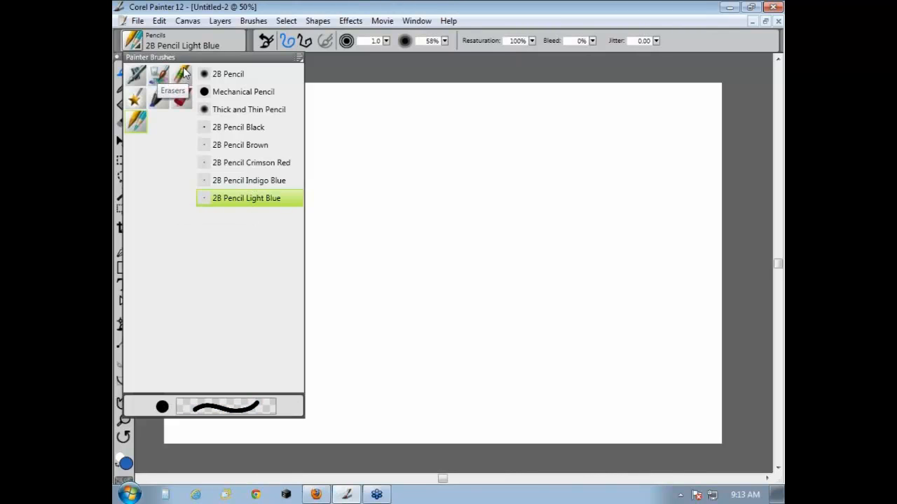
{"action": "left_click", "coordinate": [160, 76]}
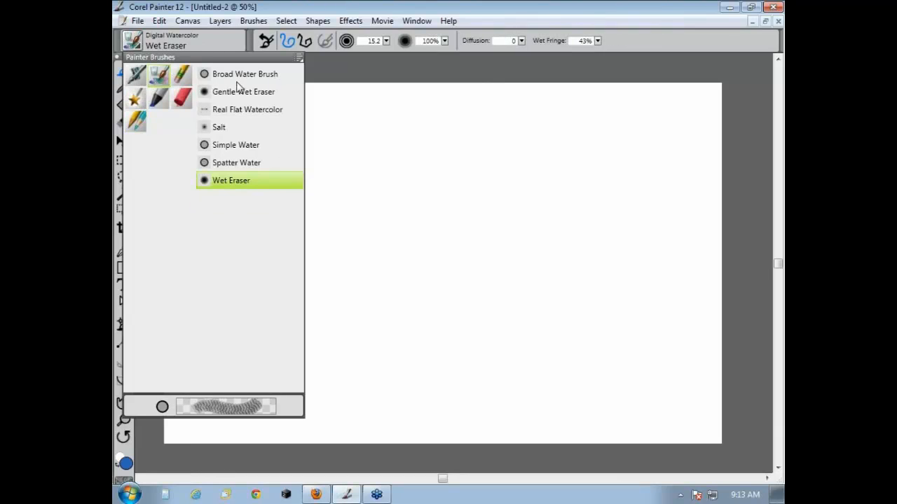
{"action": "left_click", "coordinate": [158, 104]}
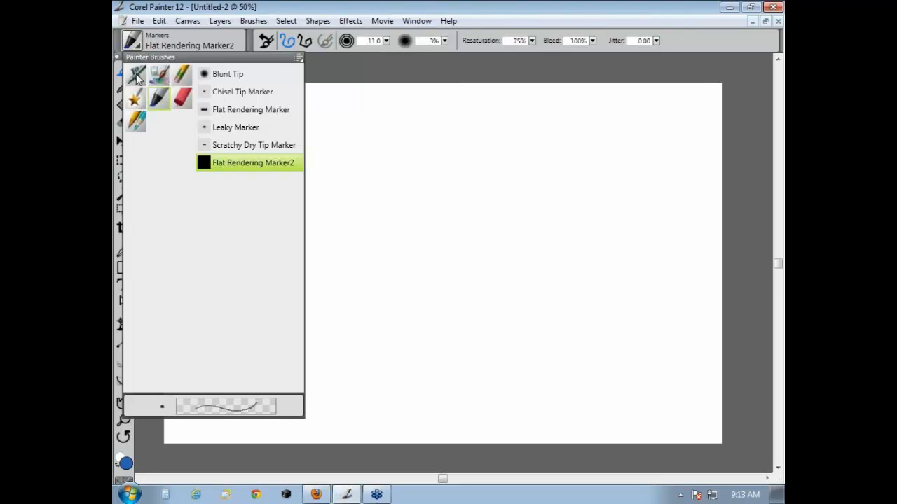
{"action": "left_click", "coordinate": [137, 121]}
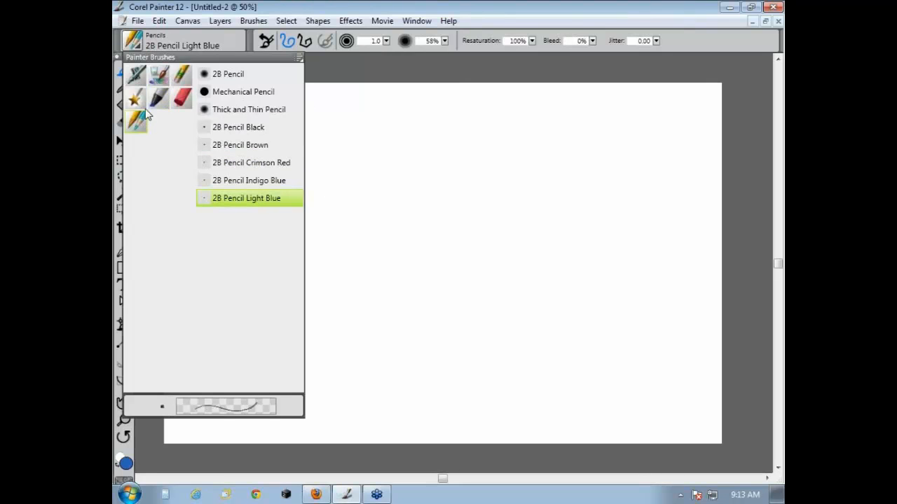
{"action": "left_click", "coordinate": [240, 198]}
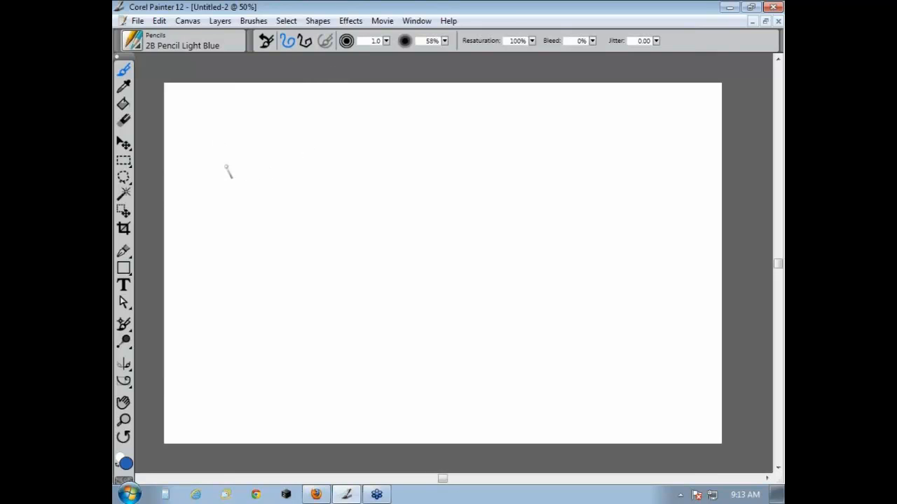
- Sketch a long horizontal ground line in the canvas's upper-left area with two wheel circles and an axle line through their centers
{"action": "left_click_drag", "start_coordinate": [201, 169], "coordinate": [476, 169]}
{"action": "mouse_move", "coordinate": [234, 148]}
{"action": "left_mouse_down"}
{"action": "mouse_move", "coordinate": [256, 165]}
{"action": "mouse_move", "coordinate": [246, 168]}
{"action": "left_mouse_up"}
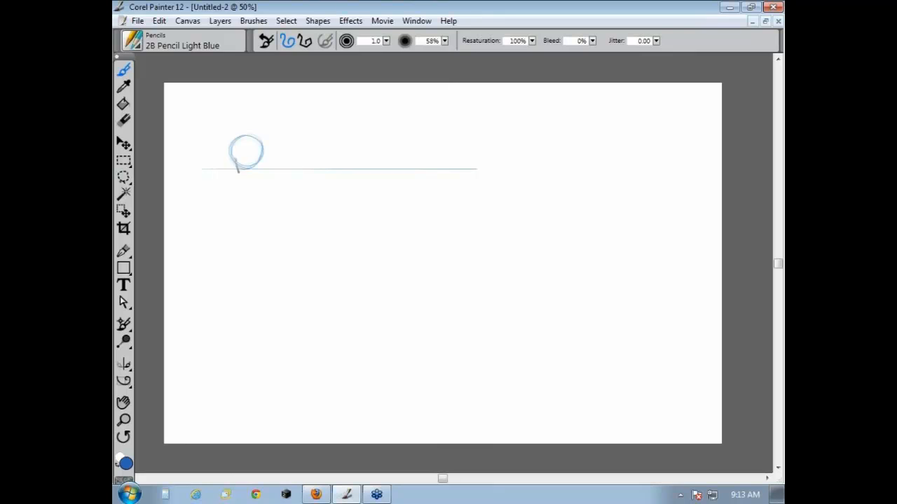
{"action": "left_click_drag", "start_coordinate": [203, 152], "coordinate": [403, 152]}
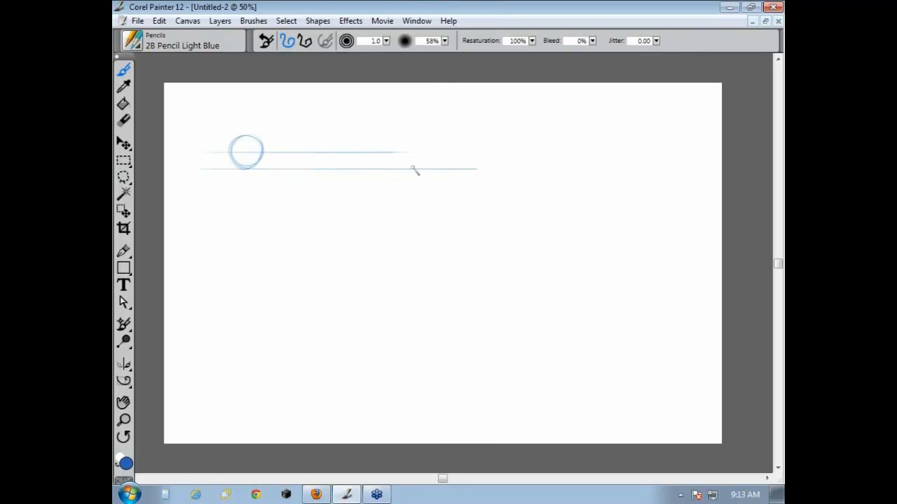
{"action": "mouse_move", "coordinate": [414, 170]}
{"action": "left_mouse_down"}
{"action": "mouse_move", "coordinate": [394, 132]}
{"action": "mouse_move", "coordinate": [392, 167]}
{"action": "mouse_move", "coordinate": [417, 158]}
{"action": "mouse_move", "coordinate": [384, 136]}
{"action": "mouse_move", "coordinate": [389, 131]}
{"action": "mouse_move", "coordinate": [395, 167]}
{"action": "mouse_move", "coordinate": [420, 150]}
{"action": "left_mouse_up"}
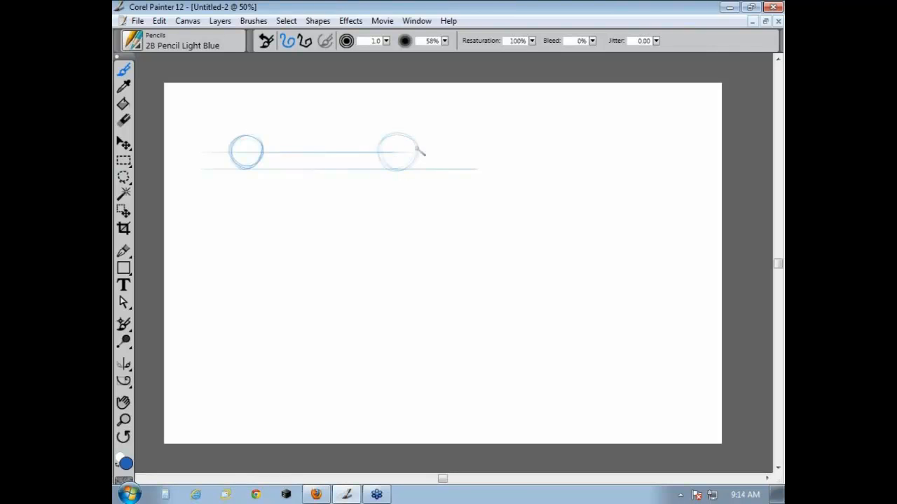
- Add outer tire rings around the rear wheel, and draw hubs and short spokes in both wheels
{"action": "mouse_move", "coordinate": [239, 133]}
{"action": "left_mouse_down"}
{"action": "mouse_move", "coordinate": [250, 171]}
{"action": "mouse_move", "coordinate": [257, 164]}
{"action": "mouse_move", "coordinate": [257, 132]}
{"action": "mouse_move", "coordinate": [223, 153]}
{"action": "mouse_move", "coordinate": [264, 168]}
{"action": "left_mouse_up"}
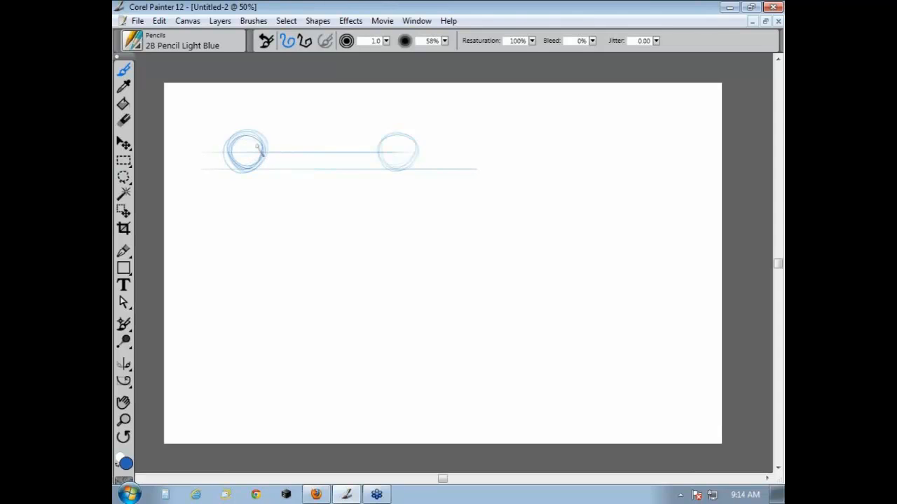
{"action": "mouse_move", "coordinate": [252, 145]}
{"action": "left_mouse_down"}
{"action": "mouse_move", "coordinate": [253, 155]}
{"action": "mouse_move", "coordinate": [251, 145]}
{"action": "left_mouse_up"}
{"action": "left_click_drag", "start_coordinate": [387, 148], "coordinate": [393, 153]}
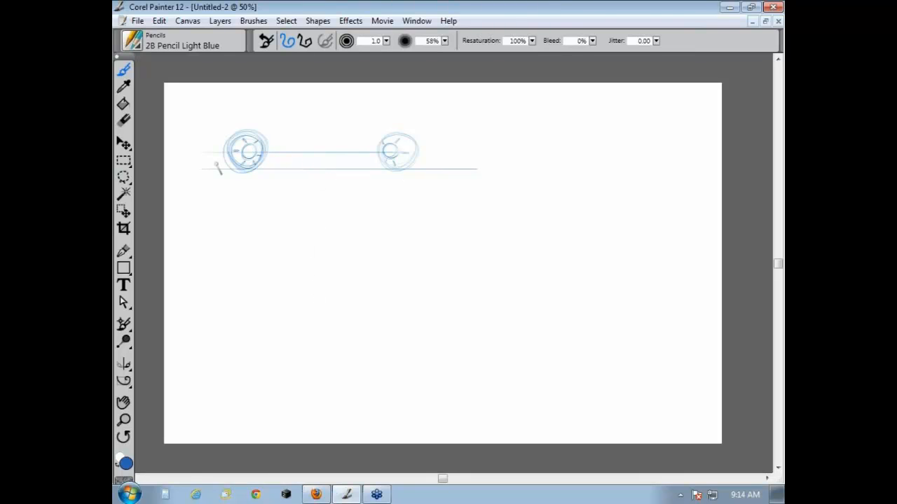
- Sketch the race car's side profile with a low underside, an angled tail and a long hood curving down behind the front wheel
{"action": "mouse_move", "coordinate": [206, 157]}
{"action": "left_mouse_down"}
{"action": "mouse_move", "coordinate": [372, 165]}
{"action": "mouse_move", "coordinate": [361, 164]}
{"action": "left_mouse_up"}
{"action": "left_click_drag", "start_coordinate": [252, 166], "coordinate": [443, 163]}
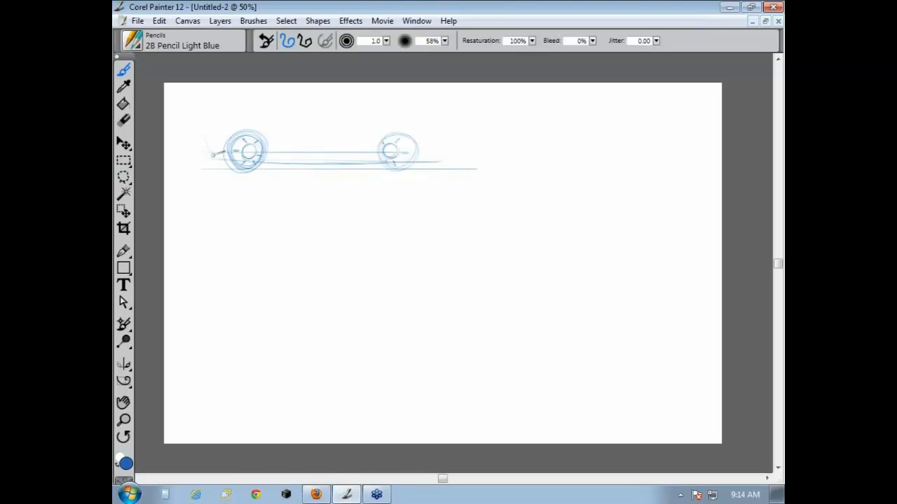
{"action": "mouse_move", "coordinate": [212, 154]}
{"action": "left_mouse_down"}
{"action": "mouse_move", "coordinate": [199, 116]}
{"action": "mouse_move", "coordinate": [292, 126]}
{"action": "left_mouse_up"}
{"action": "mouse_move", "coordinate": [210, 131]}
{"action": "left_mouse_down"}
{"action": "mouse_move", "coordinate": [362, 136]}
{"action": "mouse_move", "coordinate": [314, 128]}
{"action": "mouse_move", "coordinate": [364, 143]}
{"action": "mouse_move", "coordinate": [329, 131]}
{"action": "mouse_move", "coordinate": [368, 148]}
{"action": "mouse_move", "coordinate": [343, 132]}
{"action": "mouse_move", "coordinate": [370, 155]}
{"action": "left_mouse_up"}
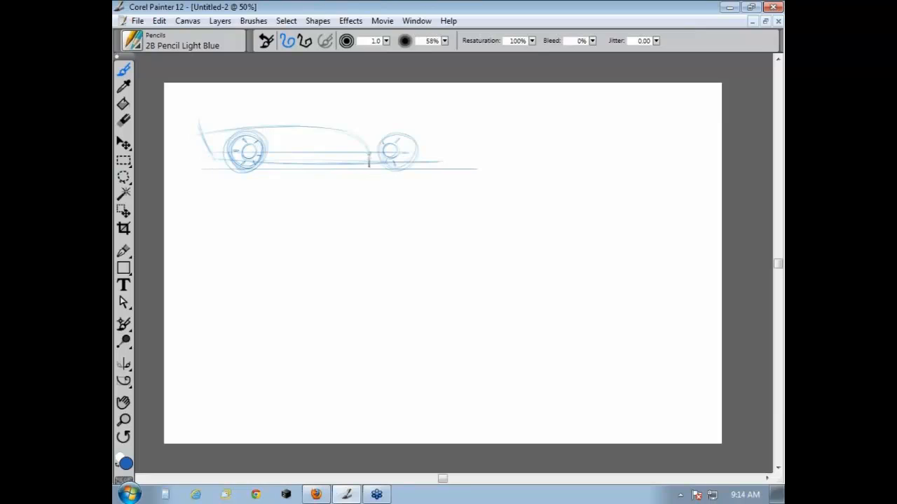
{"action": "mouse_move", "coordinate": [318, 128]}
{"action": "left_mouse_down"}
{"action": "mouse_move", "coordinate": [337, 128]}
{"action": "mouse_move", "coordinate": [372, 163]}
{"action": "left_mouse_up"}
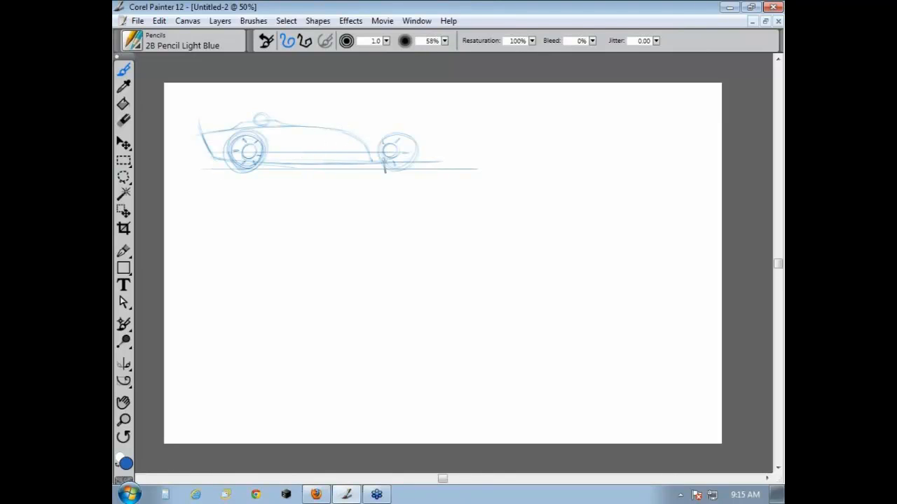
- Detail the car's side with a lower trim line and a framed row of four round exhaust ports, and darken the hood contour
{"action": "left_click_drag", "start_coordinate": [369, 159], "coordinate": [319, 161]}
{"action": "left_click_drag", "start_coordinate": [371, 157], "coordinate": [314, 157]}
{"action": "left_click_drag", "start_coordinate": [323, 149], "coordinate": [319, 145]}
{"action": "left_click_drag", "start_coordinate": [357, 148], "coordinate": [306, 149]}
{"action": "key", "text": "ctrl+z"}
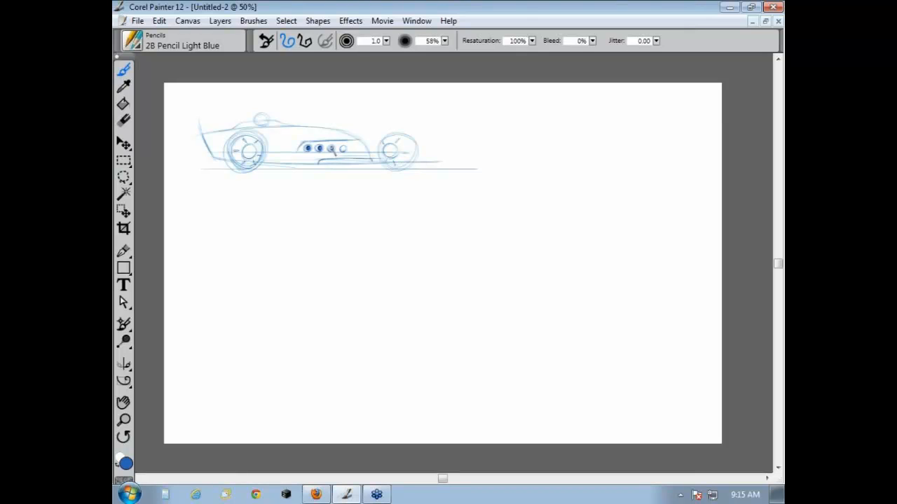
{"action": "left_click_drag", "start_coordinate": [351, 158], "coordinate": [344, 148]}
{"action": "left_click_drag", "start_coordinate": [302, 126], "coordinate": [331, 130]}
{"action": "left_click_drag", "start_coordinate": [355, 128], "coordinate": [372, 141]}
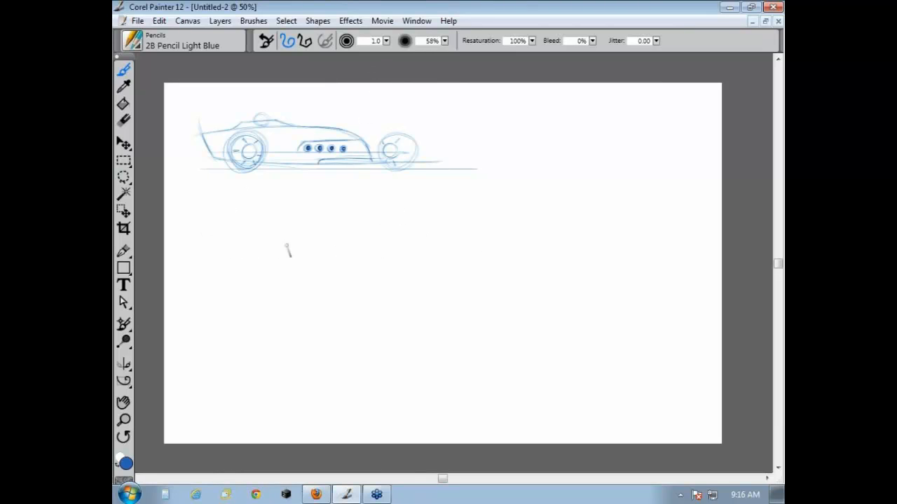
- Sketch a second ground line below the first car with a row of four wheel circles standing on it
{"action": "left_click_drag", "start_coordinate": [220, 266], "coordinate": [524, 265]}
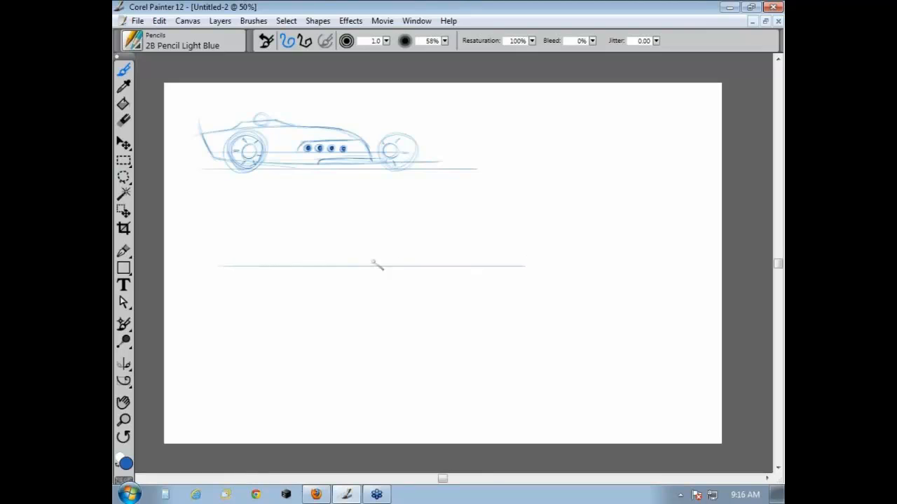
{"action": "mouse_move", "coordinate": [240, 257]}
{"action": "left_mouse_down"}
{"action": "mouse_move", "coordinate": [261, 260]}
{"action": "mouse_move", "coordinate": [273, 253]}
{"action": "mouse_move", "coordinate": [257, 223]}
{"action": "mouse_move", "coordinate": [246, 263]}
{"action": "mouse_move", "coordinate": [265, 239]}
{"action": "left_mouse_up"}
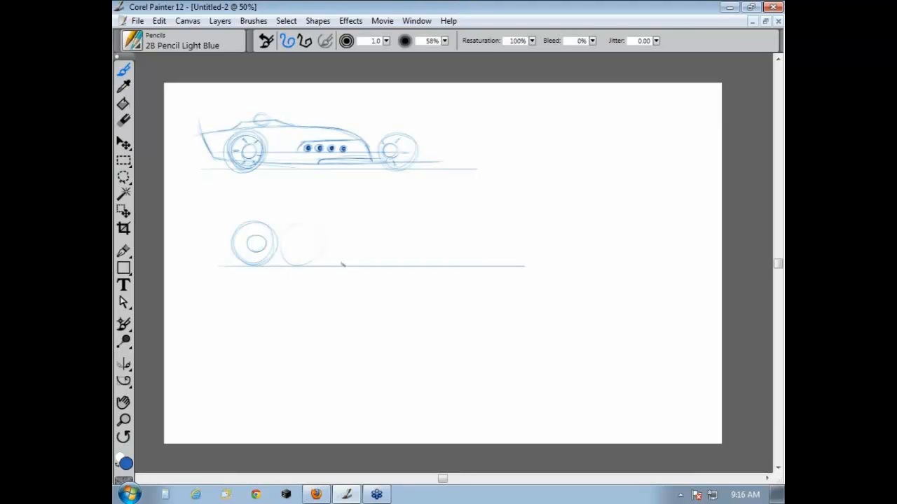
{"action": "left_click_drag", "start_coordinate": [343, 265], "coordinate": [348, 266]}
{"action": "mouse_move", "coordinate": [399, 234]}
{"action": "left_mouse_down"}
{"action": "mouse_move", "coordinate": [426, 250]}
{"action": "mouse_move", "coordinate": [420, 234]}
{"action": "left_mouse_up"}
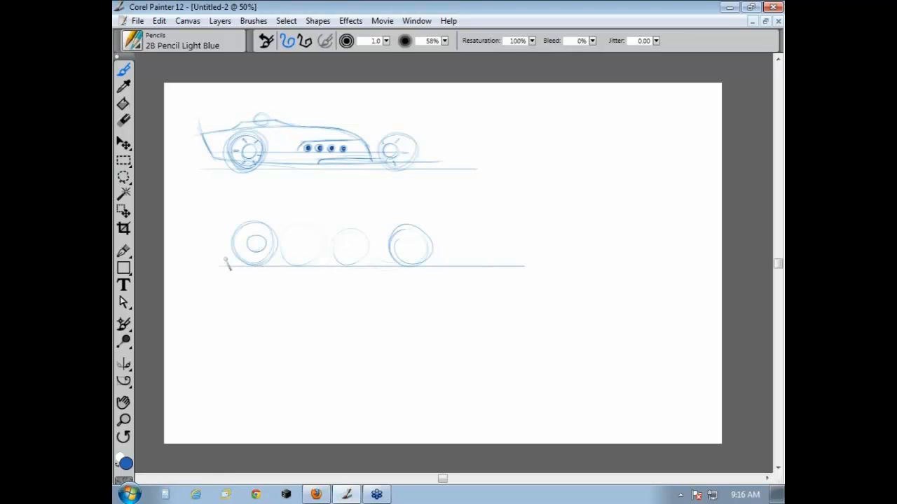
- Add an underside line to the second car, and draw short spoke marks and darkened hubs in its rear and front wheels
{"action": "mouse_move", "coordinate": [242, 258]}
{"action": "left_mouse_down"}
{"action": "mouse_move", "coordinate": [424, 263]}
{"action": "mouse_move", "coordinate": [337, 262]}
{"action": "mouse_move", "coordinate": [414, 242]}
{"action": "left_mouse_up"}
{"action": "mouse_move", "coordinate": [263, 236]}
{"action": "left_mouse_down"}
{"action": "mouse_move", "coordinate": [247, 246]}
{"action": "mouse_move", "coordinate": [251, 231]}
{"action": "left_mouse_up"}
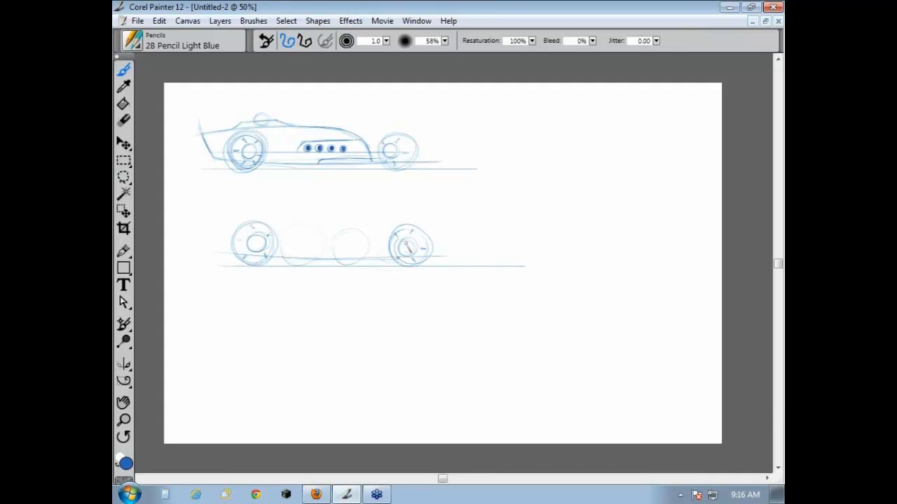
{"action": "left_click_drag", "start_coordinate": [409, 249], "coordinate": [408, 242]}
{"action": "left_click_drag", "start_coordinate": [256, 245], "coordinate": [253, 247]}
- Sketch the second car's body with a high rear deck curving down mid-body, a long low hood line and side contour lines between the wheels
{"action": "mouse_move", "coordinate": [206, 222]}
{"action": "left_mouse_down"}
{"action": "mouse_move", "coordinate": [289, 220]}
{"action": "mouse_move", "coordinate": [274, 215]}
{"action": "mouse_move", "coordinate": [345, 245]}
{"action": "left_mouse_up"}
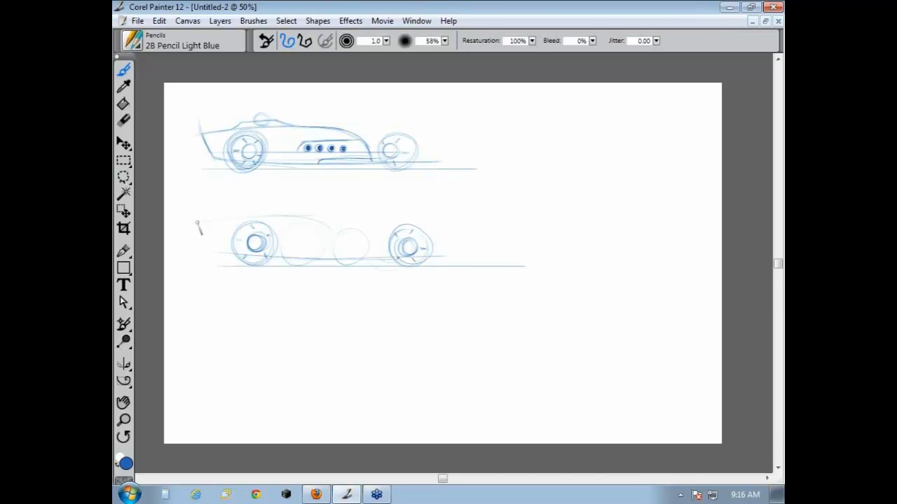
{"action": "mouse_move", "coordinate": [196, 223]}
{"action": "left_mouse_down"}
{"action": "mouse_move", "coordinate": [305, 217]}
{"action": "mouse_move", "coordinate": [335, 272]}
{"action": "left_mouse_up"}
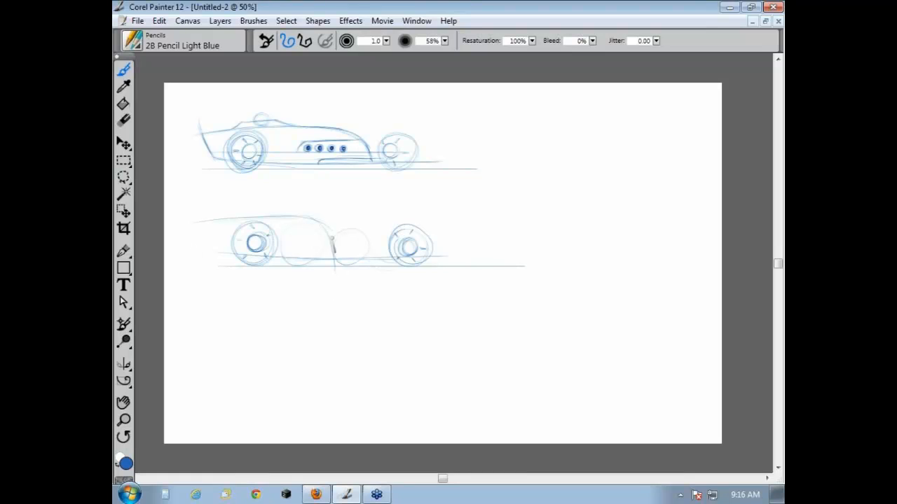
{"action": "left_click_drag", "start_coordinate": [206, 243], "coordinate": [540, 242]}
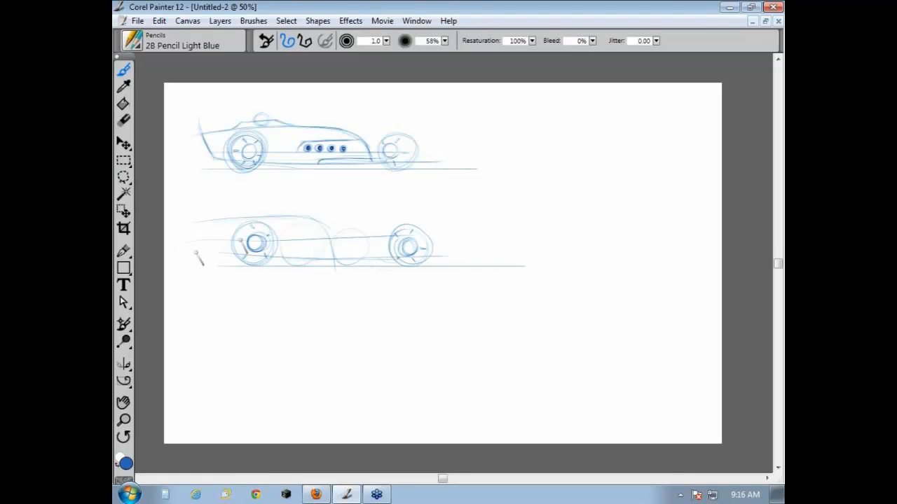
{"action": "left_click_drag", "start_coordinate": [274, 238], "coordinate": [454, 241]}
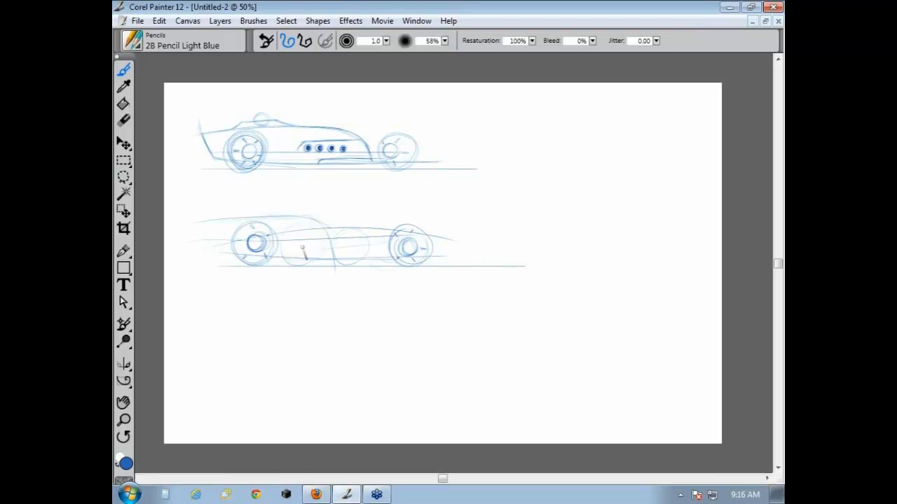
{"action": "left_click_drag", "start_coordinate": [273, 242], "coordinate": [392, 248]}
- Switch to the 2B Pencil variant, scribble a test stroke below the second car and undo it
{"action": "left_click", "coordinate": [136, 44]}
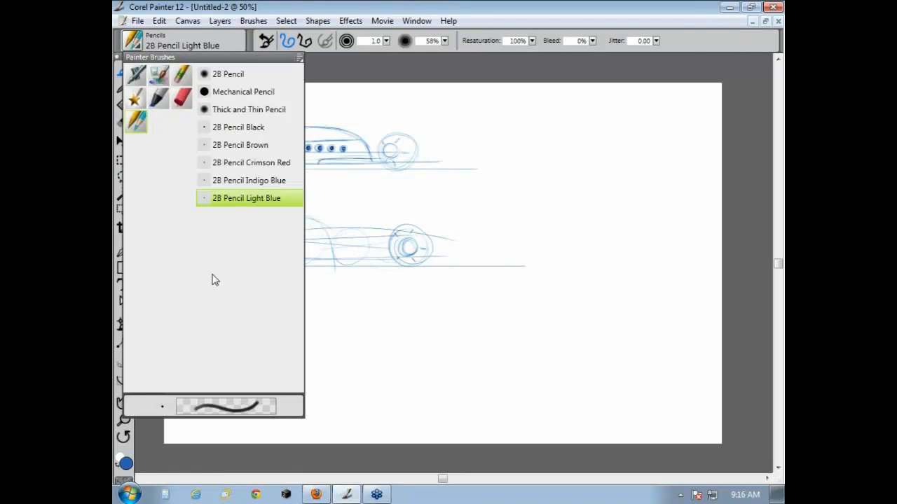
{"action": "left_click", "coordinate": [229, 78]}
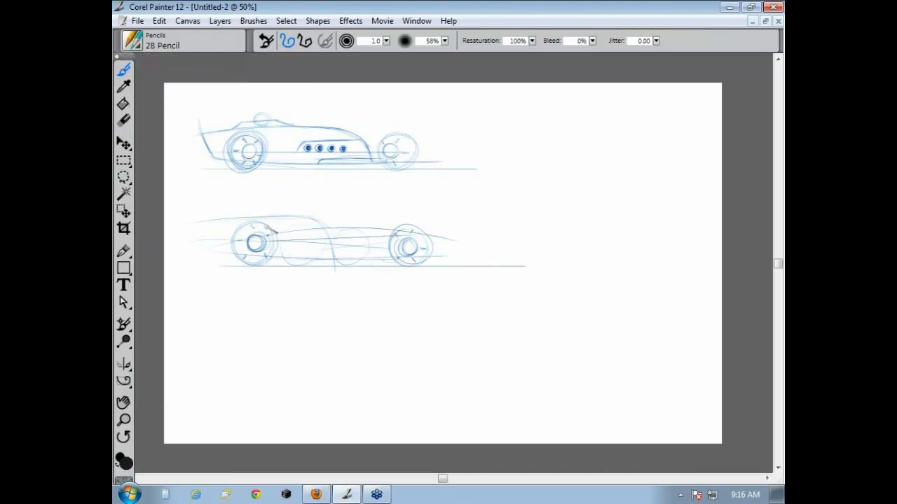
{"action": "mouse_move", "coordinate": [296, 326]}
{"action": "left_mouse_down"}
{"action": "mouse_move", "coordinate": [239, 333]}
{"action": "mouse_move", "coordinate": [371, 392]}
{"action": "mouse_move", "coordinate": [501, 400]}
{"action": "left_mouse_up"}
{"action": "key", "text": "ctrl+z"}
{"action": "left_click", "coordinate": [415, 21]}
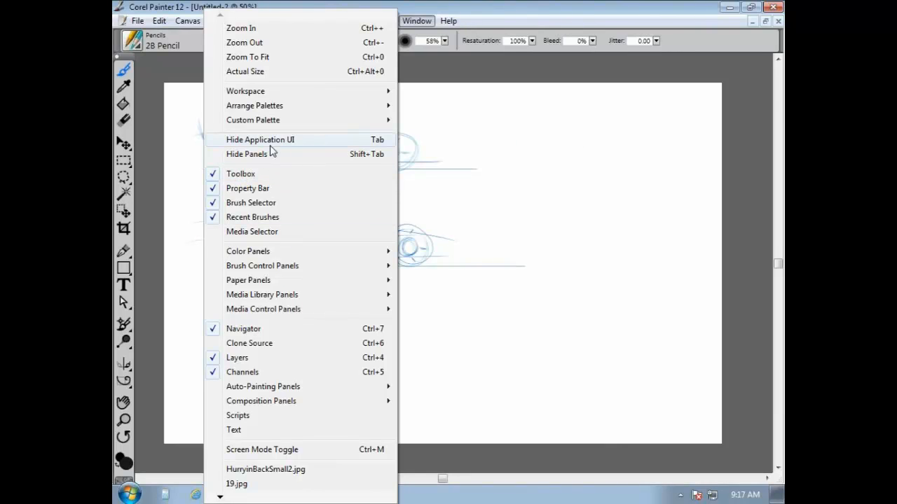
{"action": "mouse_move", "coordinate": [253, 95]}
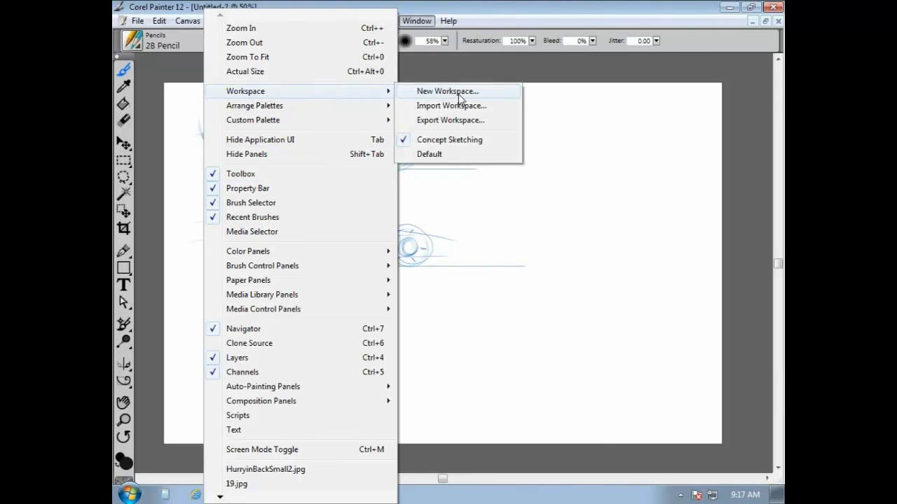
{"action": "mouse_move", "coordinate": [286, 113]}
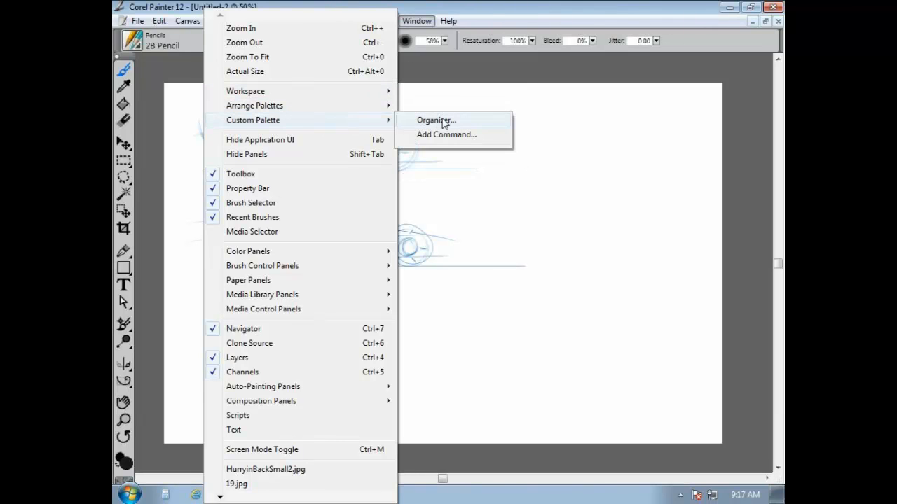
{"action": "left_click", "coordinate": [456, 68]}
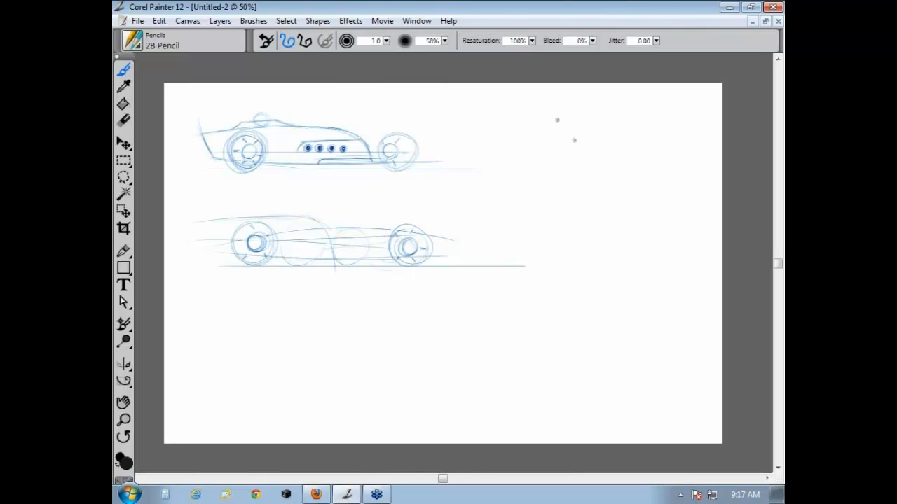
{"action": "left_click", "coordinate": [417, 20]}
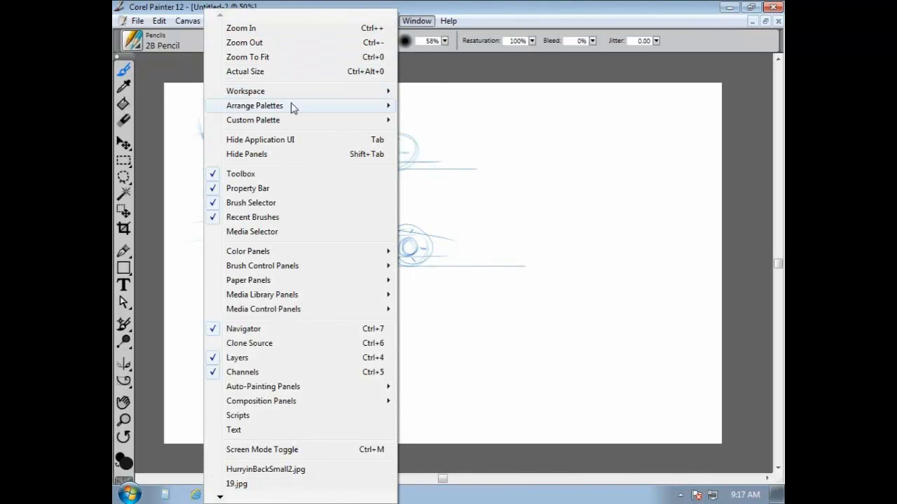
{"action": "mouse_move", "coordinate": [321, 108]}
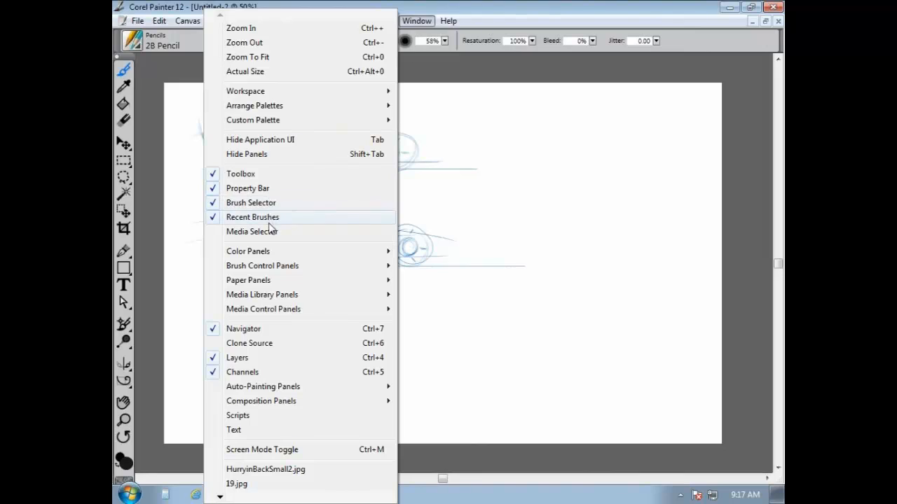
{"action": "mouse_move", "coordinate": [272, 251]}
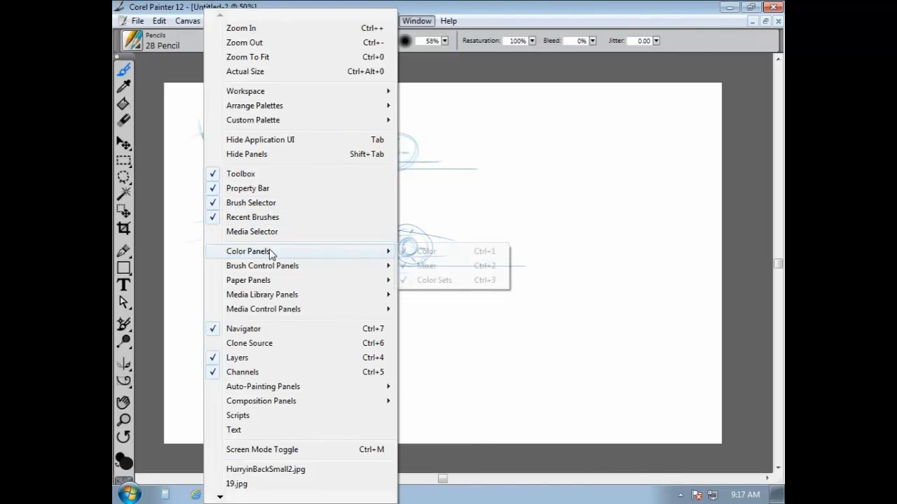
{"action": "left_click", "coordinate": [428, 253]}
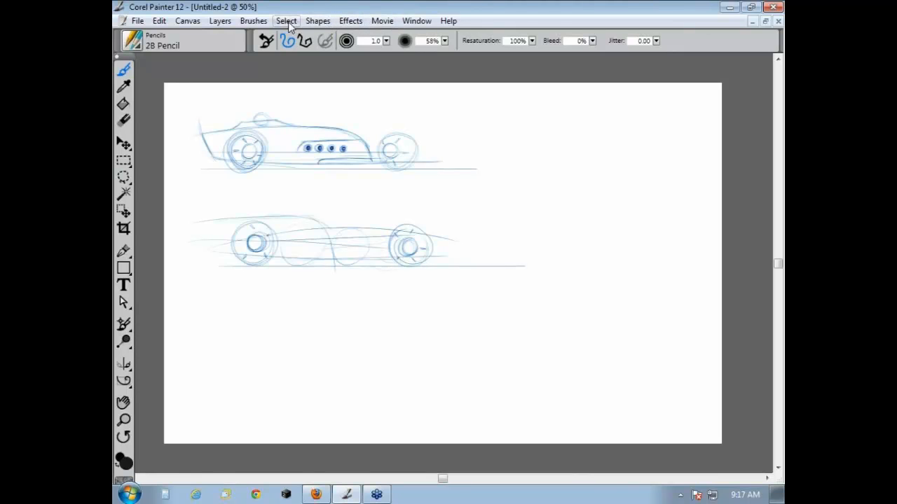
{"action": "left_click", "coordinate": [415, 21]}
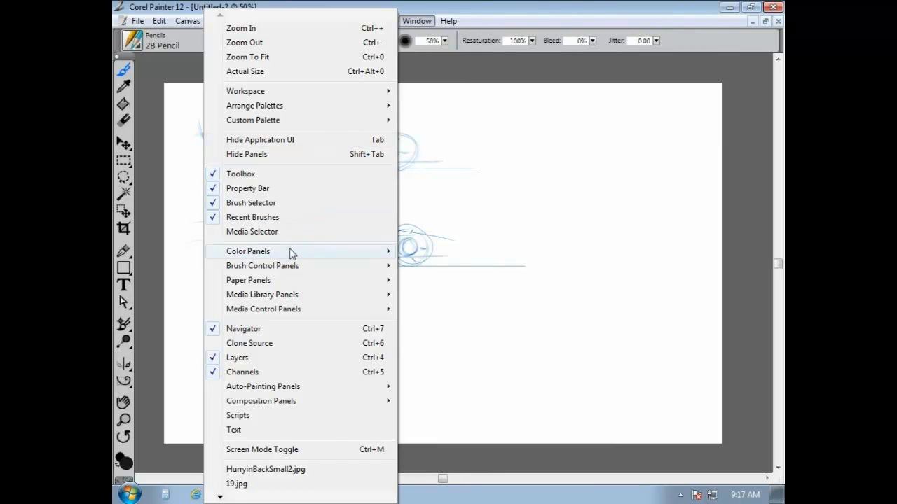
{"action": "mouse_move", "coordinate": [293, 253]}
{"action": "left_click", "coordinate": [427, 252]}
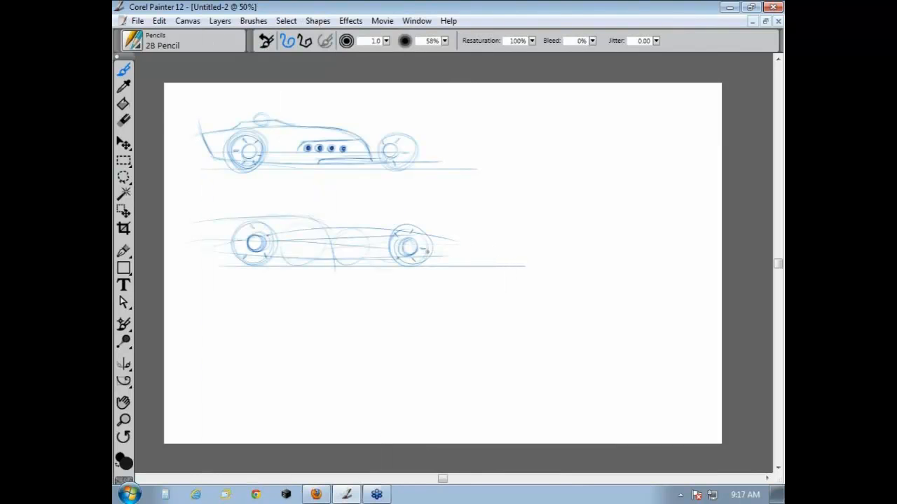
{"action": "left_click", "coordinate": [753, 9]}
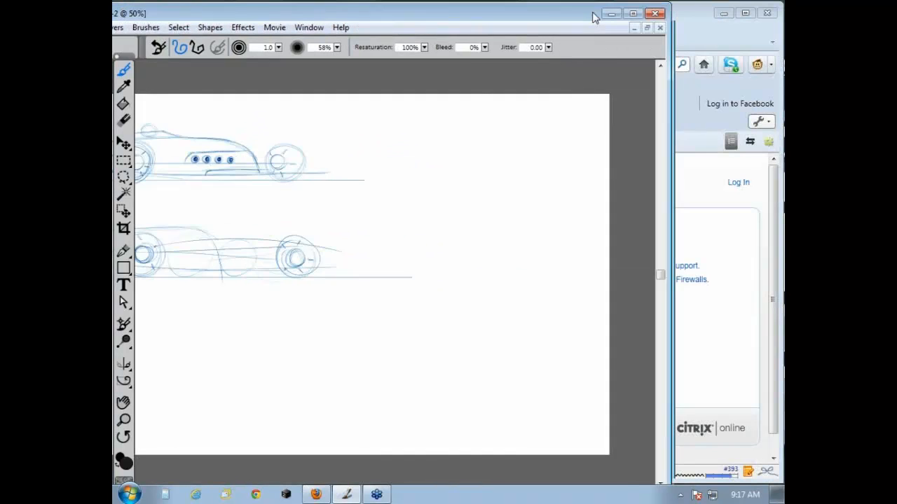
{"action": "left_click", "coordinate": [592, 15]}
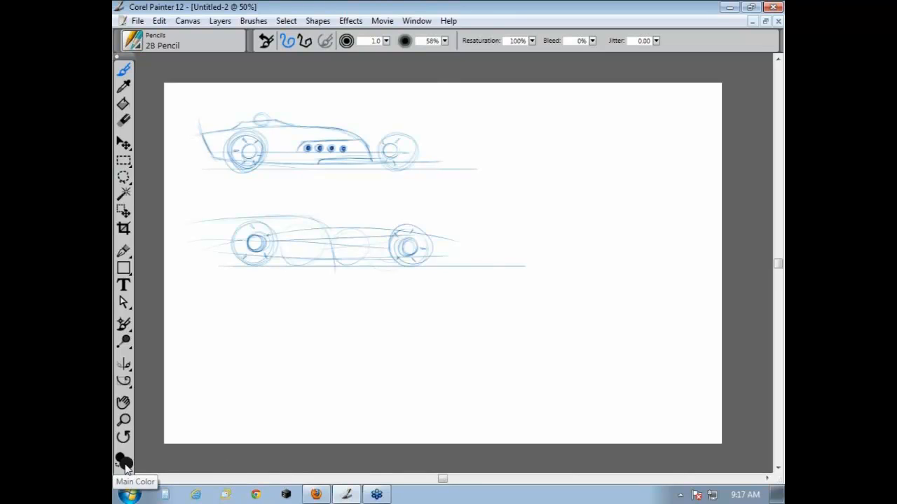
- Set the main color to green with red 12, green 146 and blue 15, then try a test scribble and undo it
{"action": "left_click", "coordinate": [124, 462]}
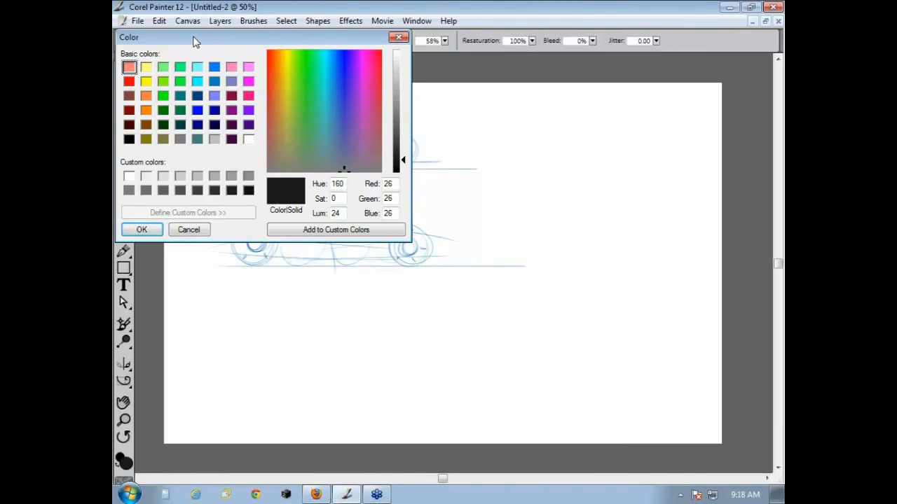
{"action": "left_click_drag", "start_coordinate": [196, 42], "coordinate": [278, 152]}
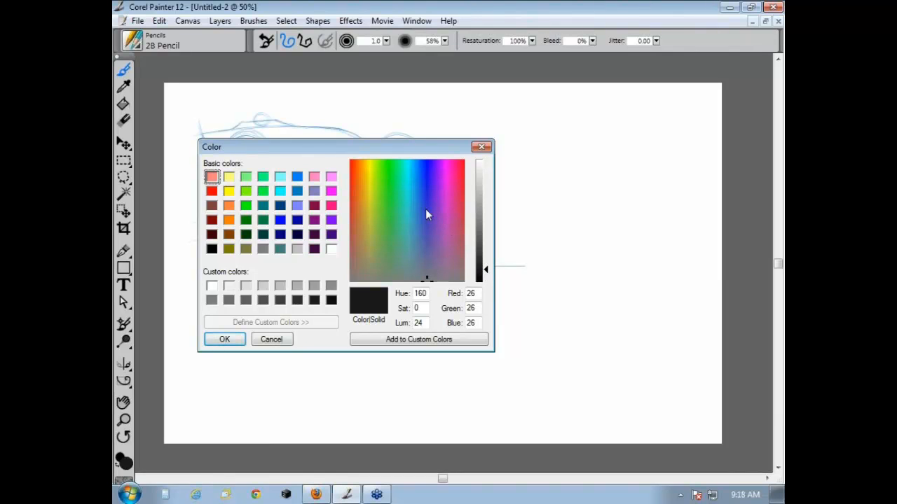
{"action": "left_click_drag", "start_coordinate": [360, 149], "coordinate": [373, 164]}
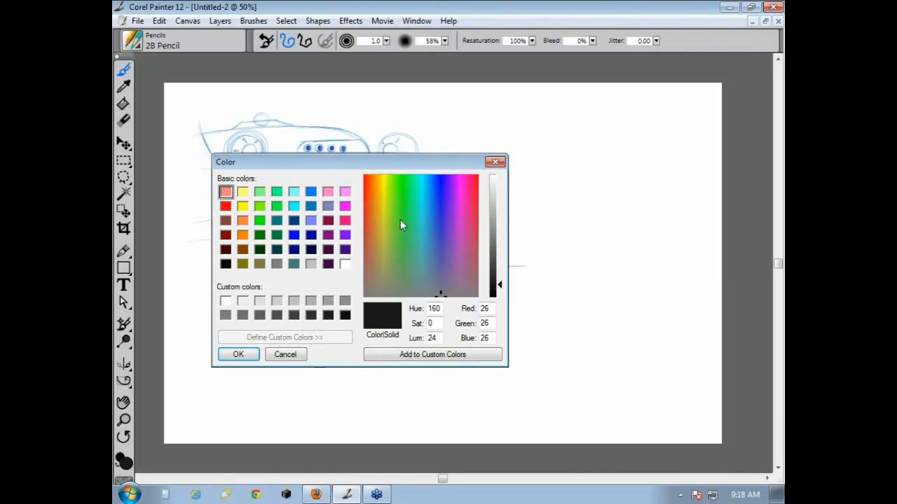
{"action": "left_click_drag", "start_coordinate": [401, 224], "coordinate": [403, 195]}
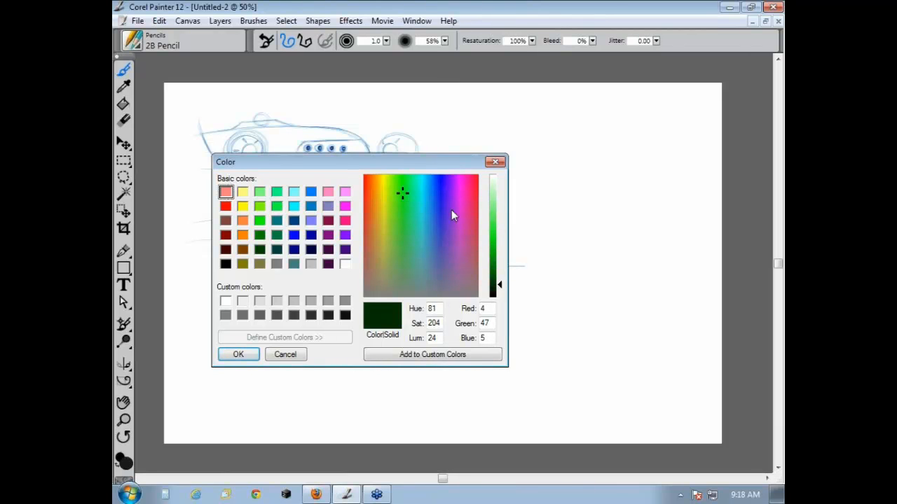
{"action": "left_click_drag", "start_coordinate": [502, 286], "coordinate": [501, 260]}
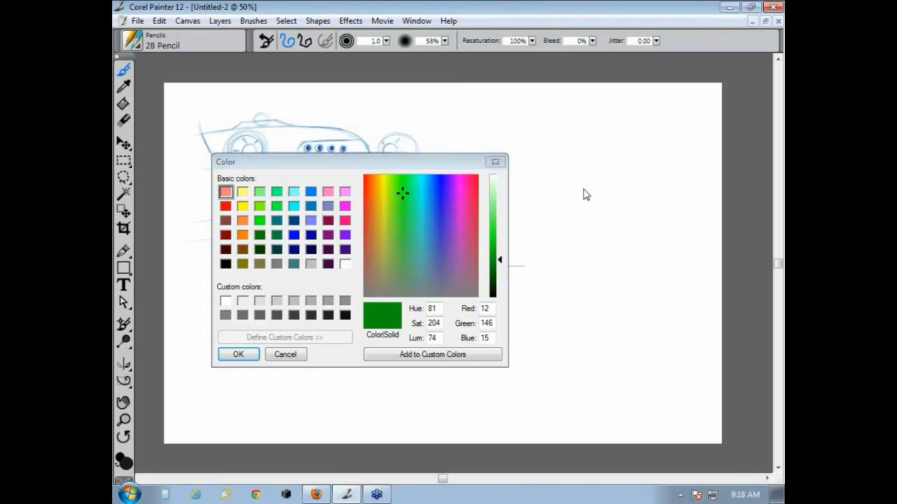
{"action": "left_click", "coordinate": [238, 353]}
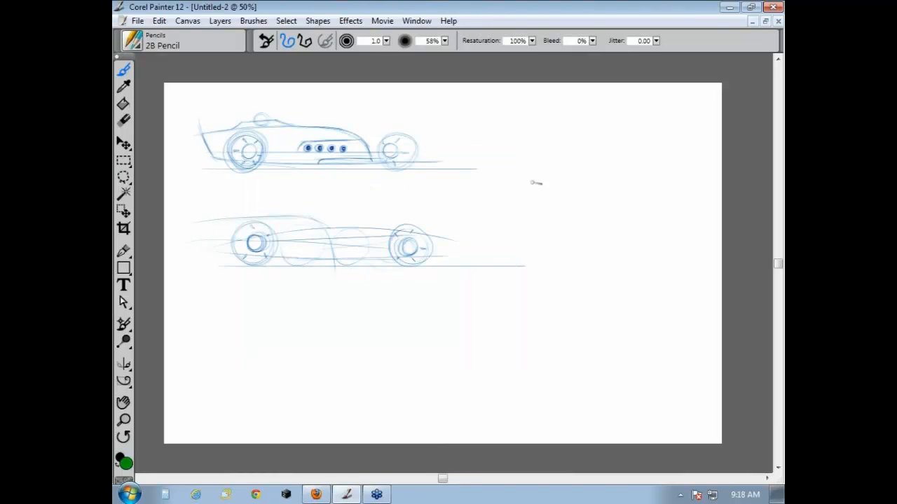
{"action": "mouse_move", "coordinate": [583, 184]}
{"action": "left_mouse_down"}
{"action": "mouse_move", "coordinate": [608, 250]}
{"action": "mouse_move", "coordinate": [503, 376]}
{"action": "left_mouse_up"}
{"action": "key", "text": "ctrl+z"}
- Save the current pencil as a new brush variant named 2B Pencil Green with the current colors included
{"action": "left_click", "coordinate": [139, 44]}
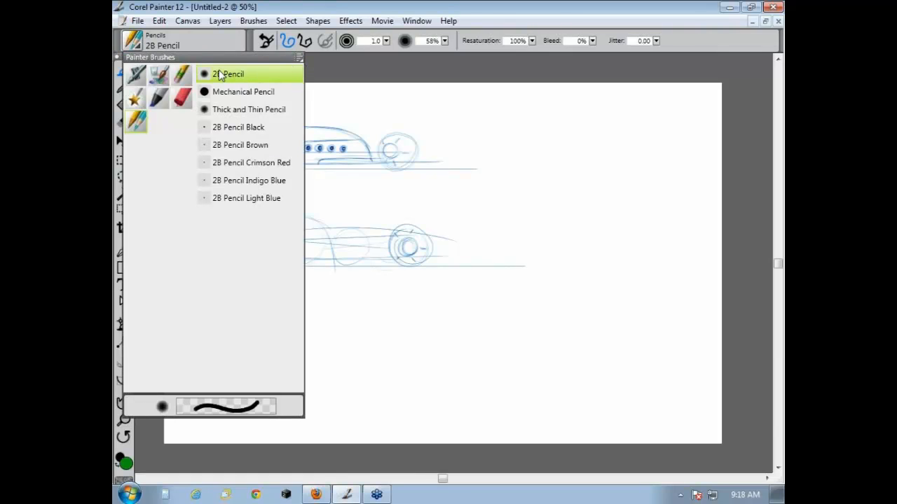
{"action": "left_click", "coordinate": [299, 61]}
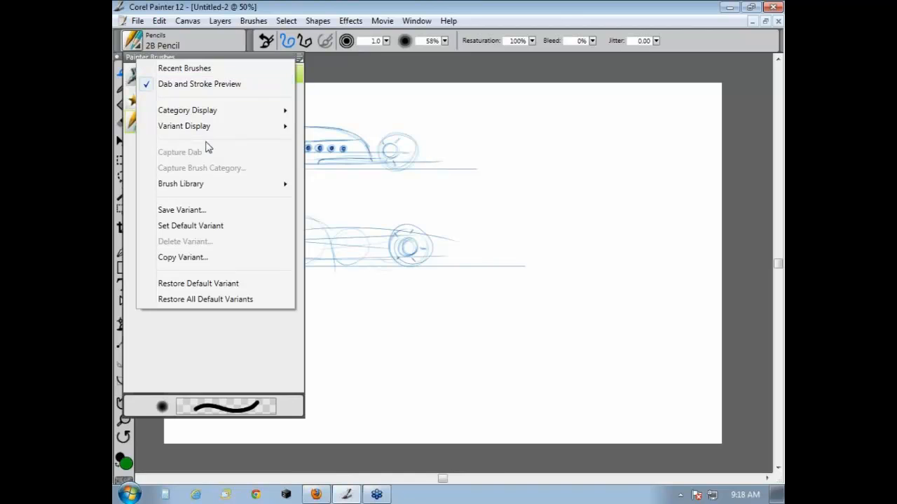
{"action": "left_click", "coordinate": [220, 210]}
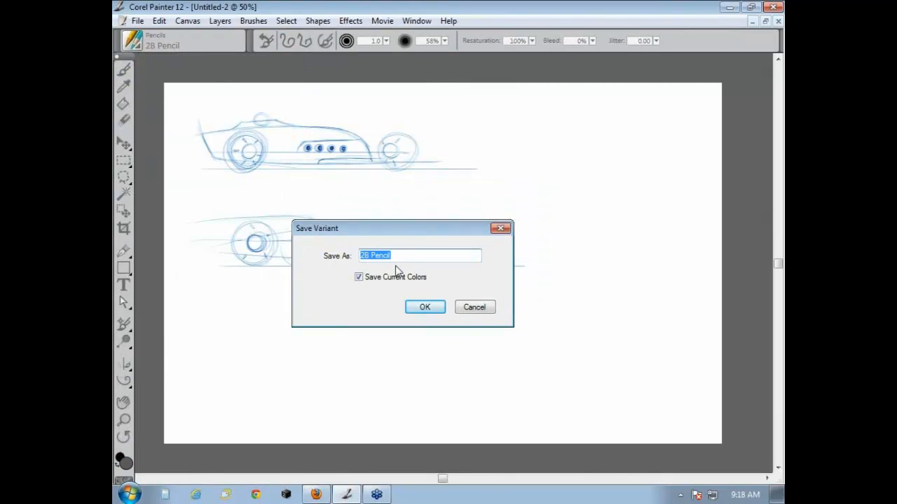
{"action": "left_click", "coordinate": [398, 257]}
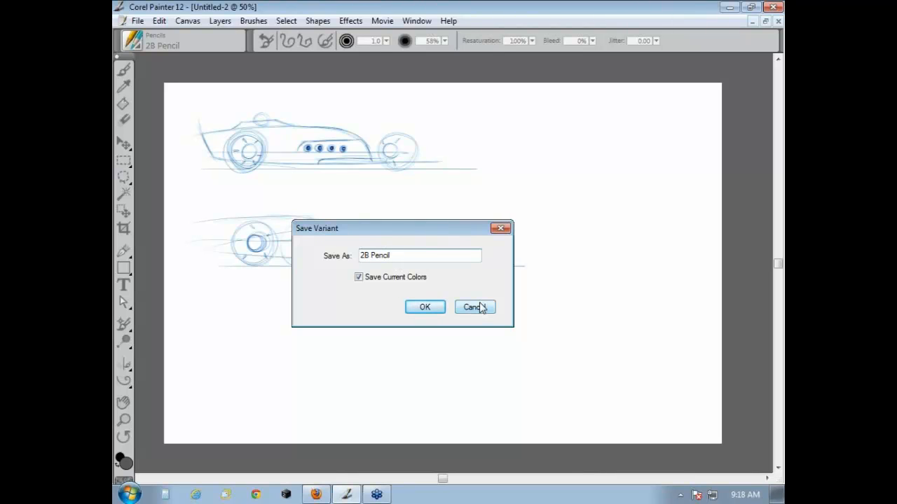
{"action": "type", "text": "G"}
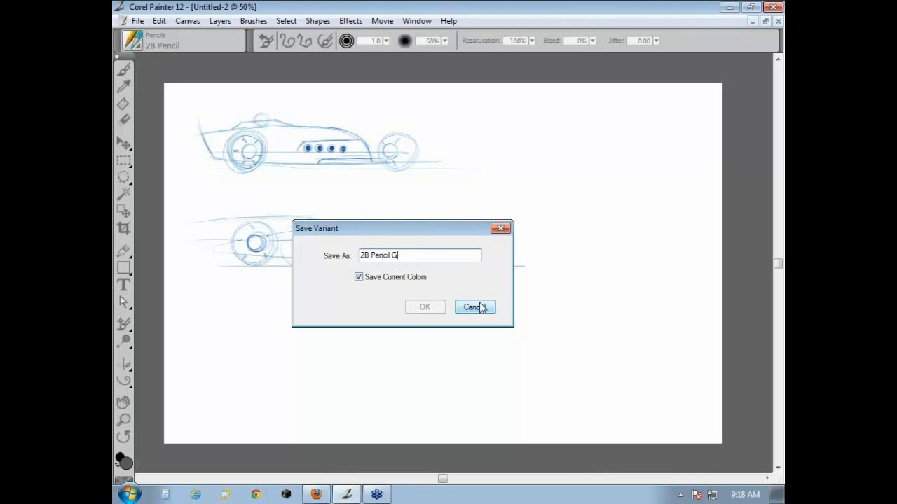
{"action": "type", "text": "reen"}
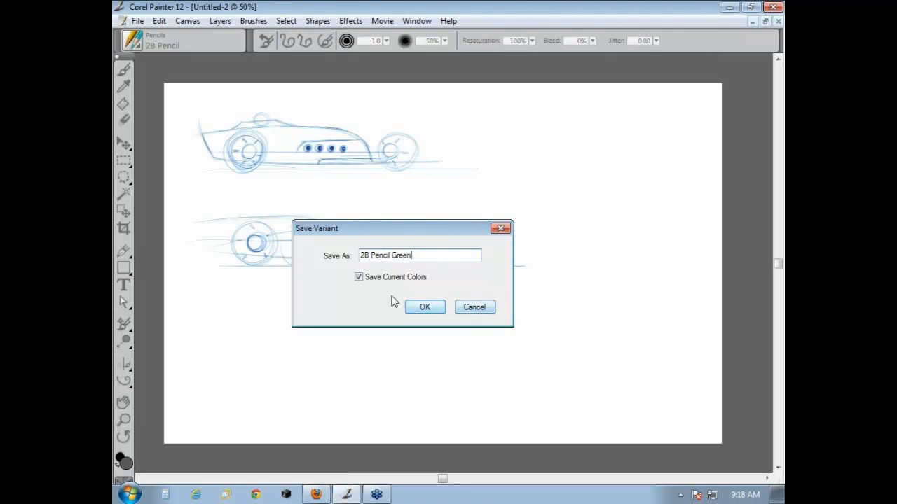
{"action": "left_click", "coordinate": [423, 307]}
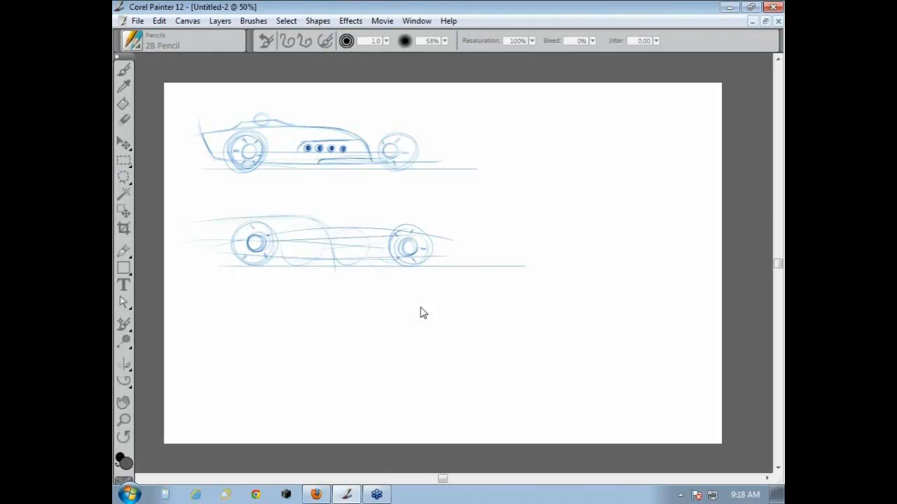
- Select the 2B Pencil Green variant and scribble a green zigzag test stroke in the empty area below the second car
{"action": "left_click", "coordinate": [176, 49]}
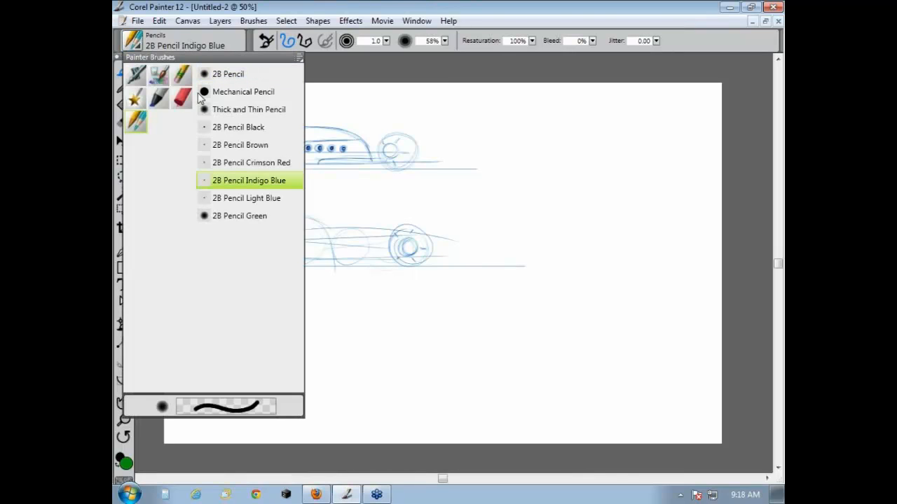
{"action": "left_click", "coordinate": [251, 217]}
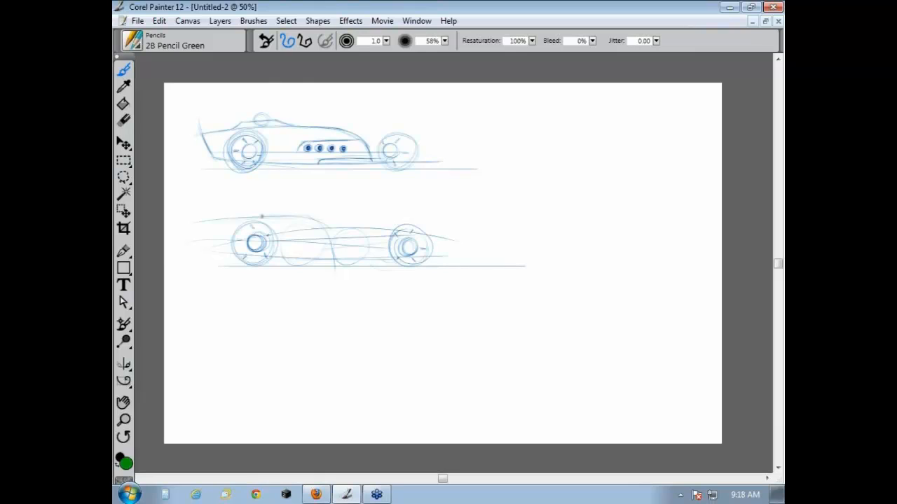
{"action": "mouse_move", "coordinate": [332, 327]}
{"action": "left_mouse_down"}
{"action": "mouse_move", "coordinate": [370, 376]}
{"action": "mouse_move", "coordinate": [530, 393]}
{"action": "left_mouse_up"}
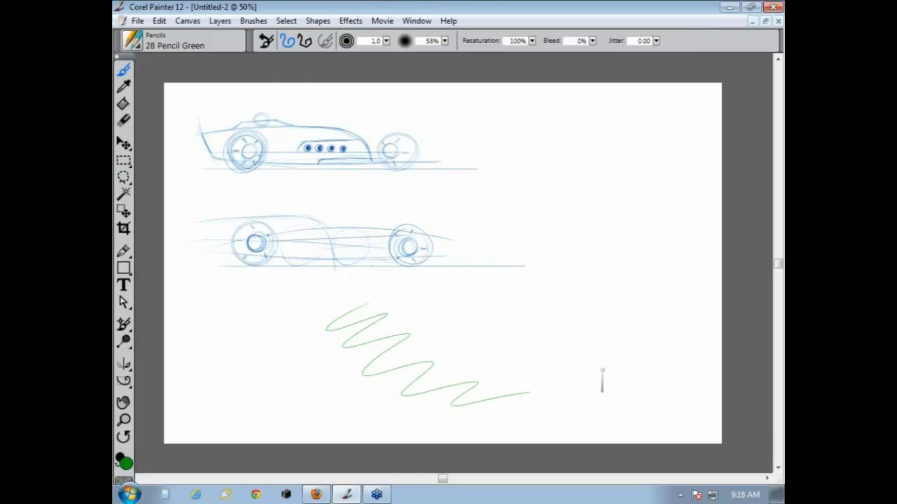
- Undo the green zigzag test stroke and switch to the 2B Pencil Light Blue variant
{"action": "key", "text": "ctrl+z"}
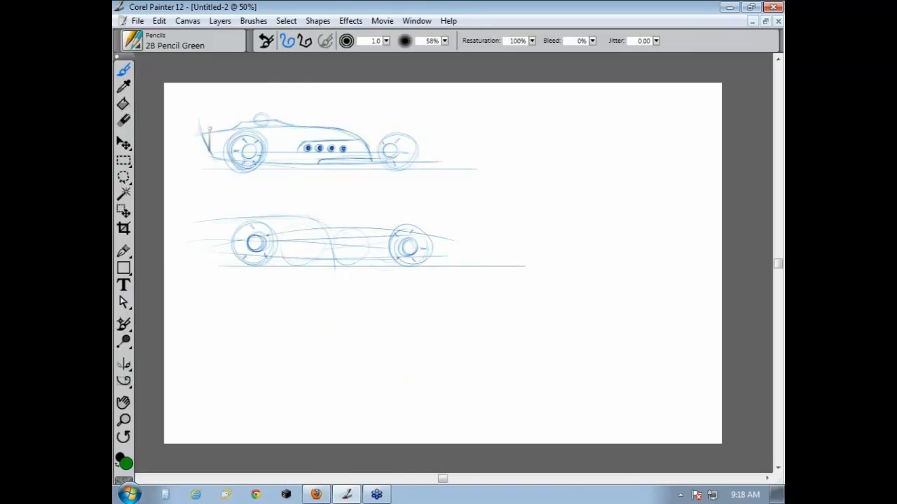
{"action": "left_click", "coordinate": [139, 43]}
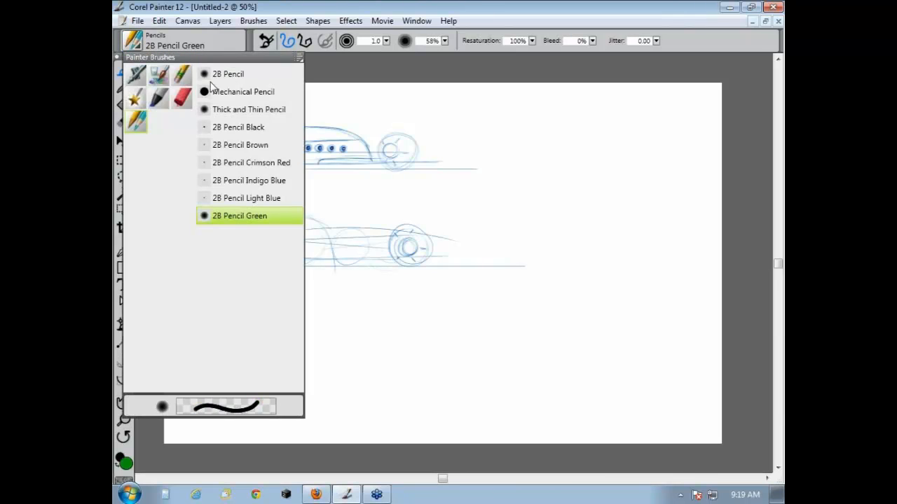
{"action": "left_click", "coordinate": [270, 199]}
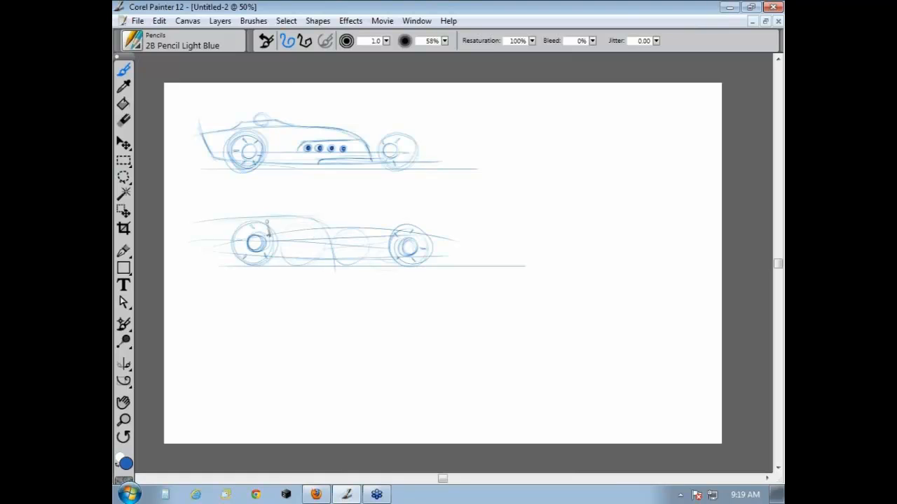
- Sketch a light upper body line across the second car and hatch shading beside the inner edges of its wheels
{"action": "left_click_drag", "start_coordinate": [200, 222], "coordinate": [347, 219]}
{"action": "left_click_drag", "start_coordinate": [274, 264], "coordinate": [266, 262]}
{"action": "left_click_drag", "start_coordinate": [383, 261], "coordinate": [392, 265]}
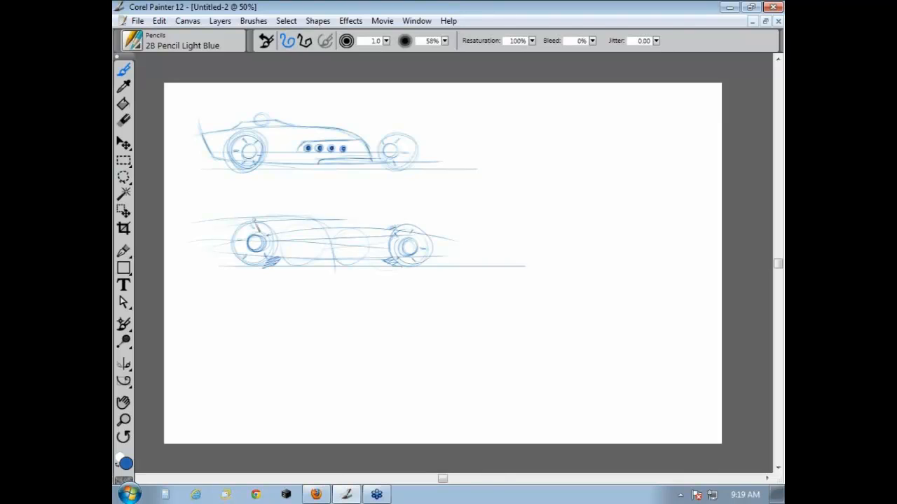
{"action": "left_click_drag", "start_coordinate": [329, 255], "coordinate": [323, 236]}
- Hatch small shadows beside the inner edges of the first car's rear and front wheels
{"action": "left_click_drag", "start_coordinate": [269, 173], "coordinate": [265, 167]}
{"action": "left_click_drag", "start_coordinate": [379, 166], "coordinate": [387, 169]}
{"action": "left_click_drag", "start_coordinate": [397, 134], "coordinate": [390, 146]}
- Sketch long crossing construction curves through the second car's body, from above the tail past the front wheel
{"action": "left_click_drag", "start_coordinate": [320, 245], "coordinate": [327, 260]}
{"action": "left_click_drag", "start_coordinate": [189, 211], "coordinate": [450, 296]}
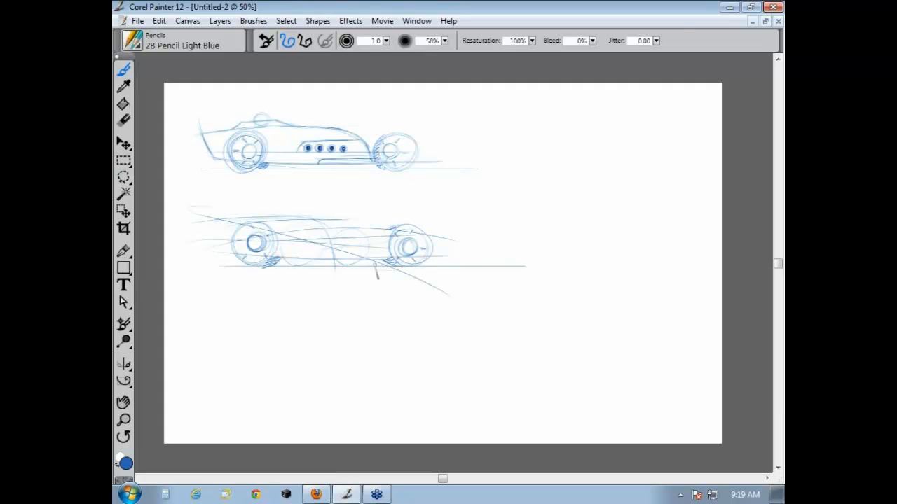
{"action": "left_click_drag", "start_coordinate": [431, 223], "coordinate": [253, 257]}
{"action": "left_click_drag", "start_coordinate": [330, 218], "coordinate": [371, 226]}
{"action": "mouse_move", "coordinate": [276, 232]}
{"action": "left_mouse_down"}
{"action": "mouse_move", "coordinate": [350, 225]}
{"action": "mouse_move", "coordinate": [252, 241]}
{"action": "mouse_move", "coordinate": [391, 240]}
{"action": "left_mouse_up"}
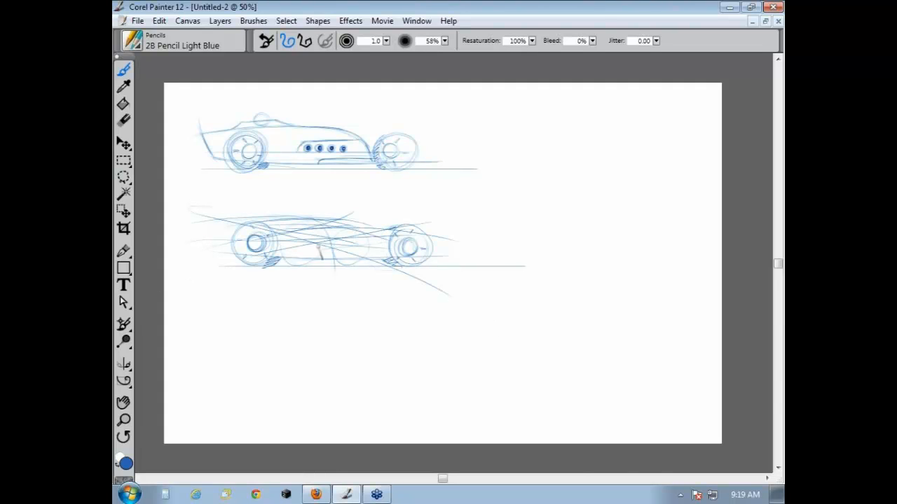
{"action": "left_click_drag", "start_coordinate": [262, 254], "coordinate": [404, 247]}
- Darken the second car's rear deck and slanted tail outline, and define its lower side line and rear wheel arch
{"action": "mouse_move", "coordinate": [230, 232]}
{"action": "left_mouse_down"}
{"action": "mouse_move", "coordinate": [285, 231]}
{"action": "mouse_move", "coordinate": [260, 232]}
{"action": "mouse_move", "coordinate": [288, 223]}
{"action": "mouse_move", "coordinate": [225, 219]}
{"action": "left_mouse_up"}
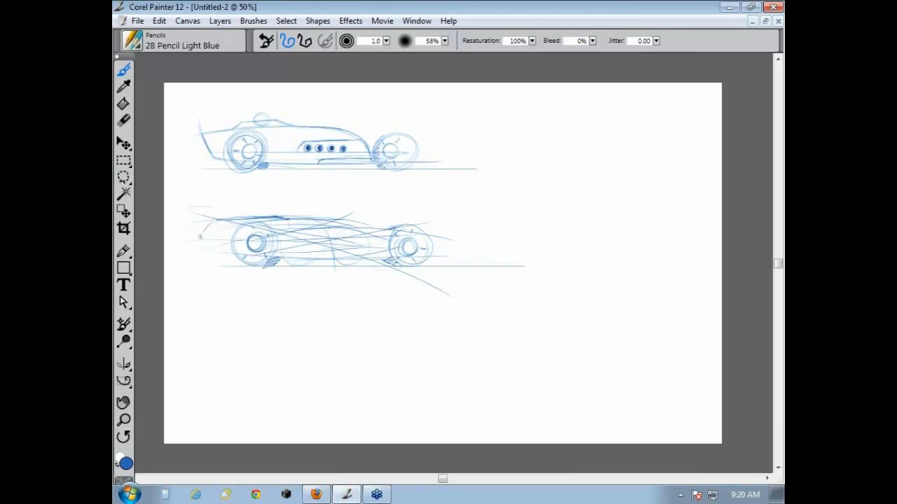
{"action": "mouse_move", "coordinate": [213, 221]}
{"action": "left_mouse_down"}
{"action": "mouse_move", "coordinate": [199, 246]}
{"action": "mouse_move", "coordinate": [232, 241]}
{"action": "left_mouse_up"}
{"action": "left_click_drag", "start_coordinate": [283, 257], "coordinate": [321, 246]}
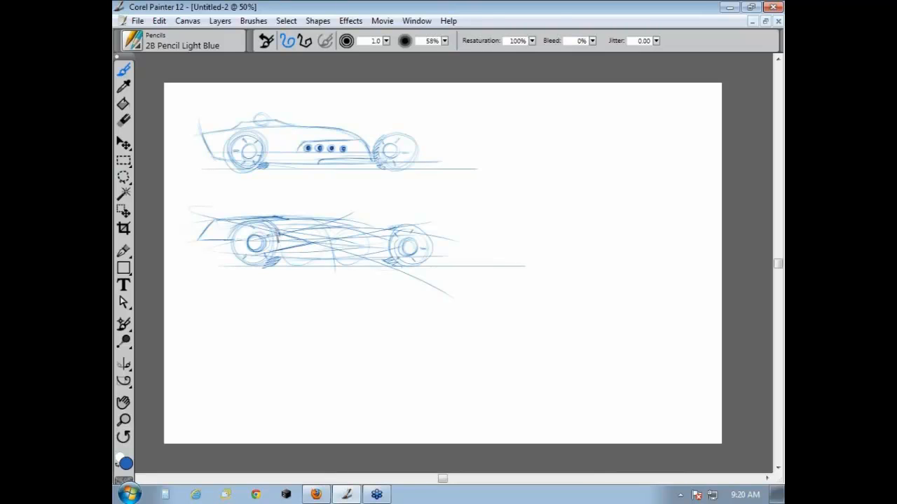
{"action": "left_click_drag", "start_coordinate": [237, 230], "coordinate": [232, 248]}
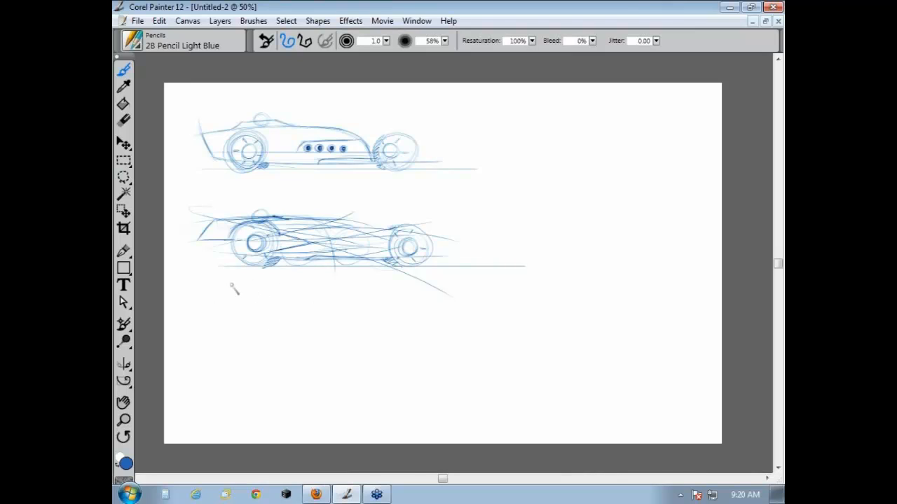
- Draw straight horizontal and vertical test lines below the second car and undo them
{"action": "left_click_drag", "start_coordinate": [214, 284], "coordinate": [540, 284]}
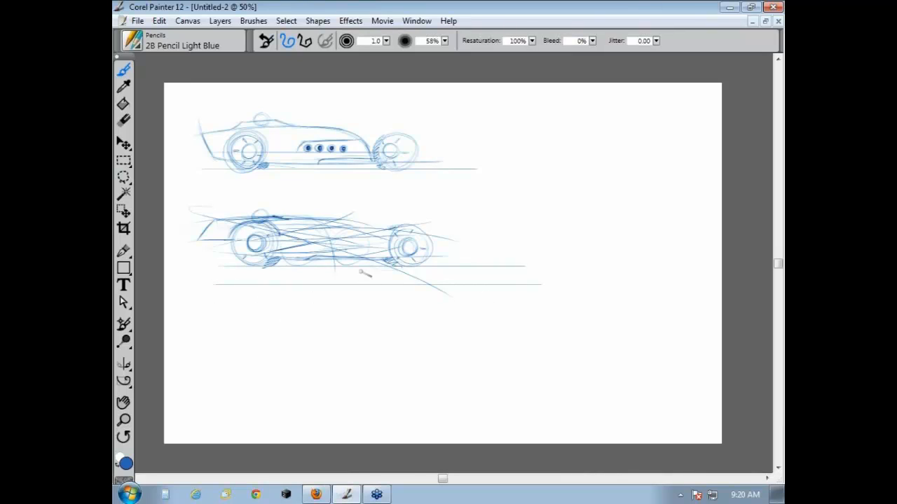
{"action": "left_click_drag", "start_coordinate": [362, 273], "coordinate": [362, 417]}
{"action": "key", "text": "ctrl+z"}
{"action": "key", "text": "ctrl+z"}
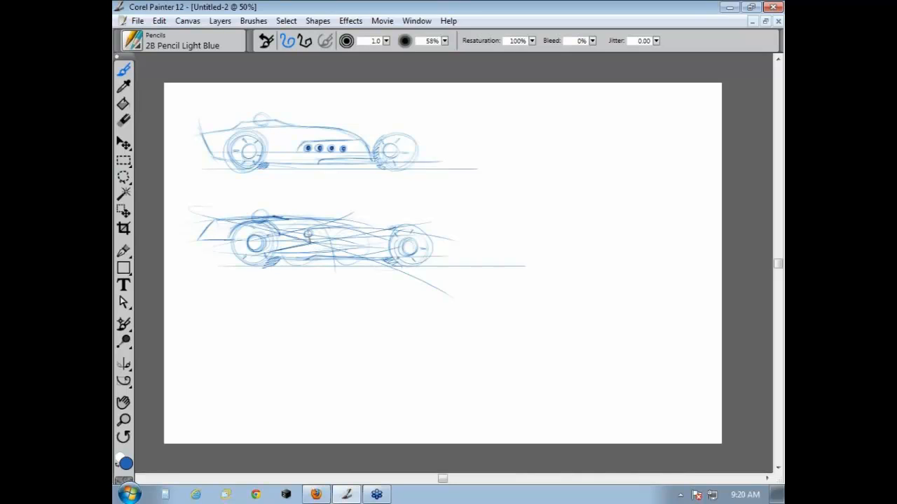
- Draw the second small exhaust port circle on the second car's side, undoing and redrawing it
{"action": "left_click_drag", "start_coordinate": [319, 232], "coordinate": [326, 248]}
{"action": "key", "text": "ctrl+z"}
{"action": "key", "text": "ctrl+z"}
{"action": "left_click_drag", "start_coordinate": [318, 238], "coordinate": [319, 232]}
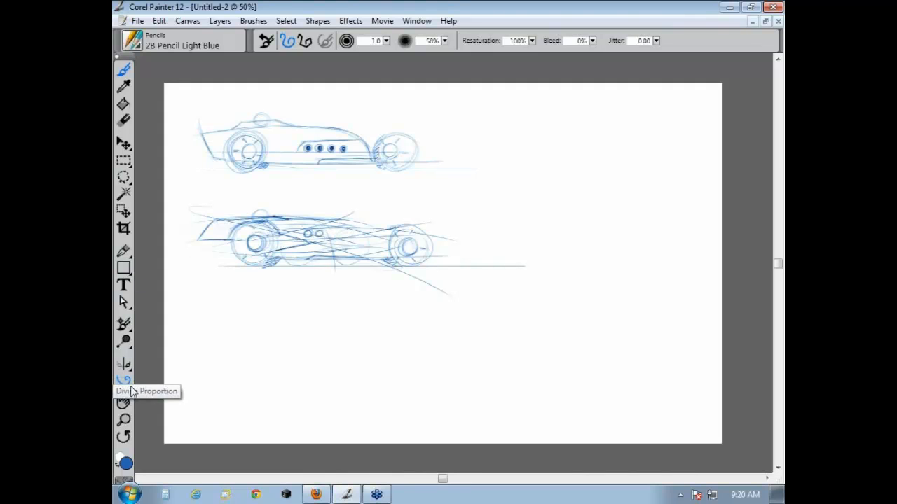
- Try a two-point Pen tool path below the second car, then draw a diagonal straight pencil line and undo it
{"action": "left_click", "coordinate": [125, 253]}
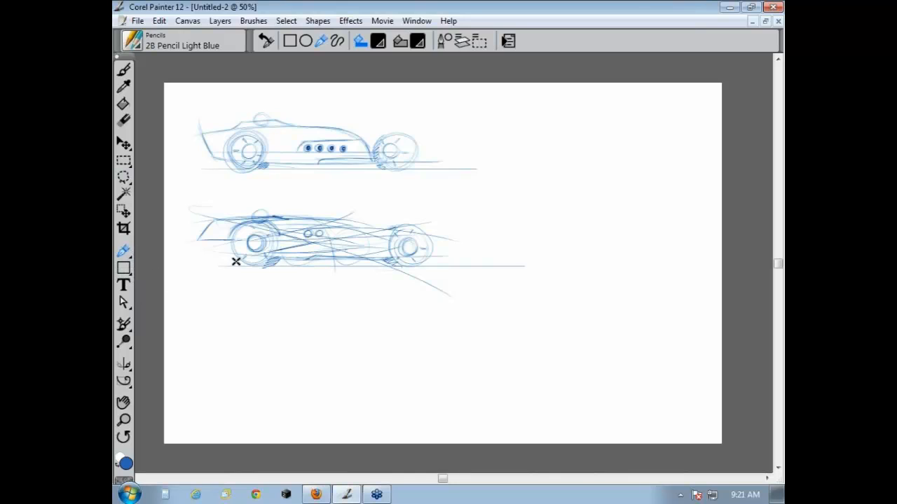
{"action": "left_click", "coordinate": [233, 286]}
{"action": "left_click", "coordinate": [396, 404]}
{"action": "left_click", "coordinate": [124, 68]}
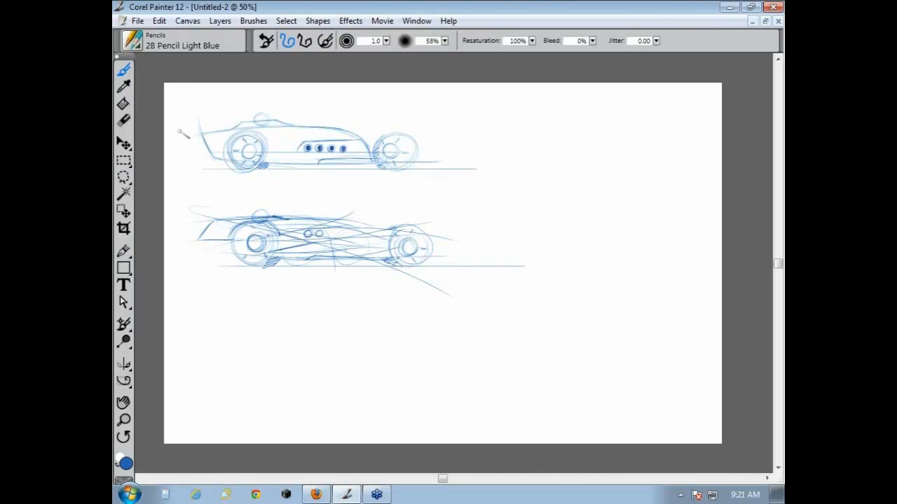
{"action": "left_click_drag", "start_coordinate": [229, 290], "coordinate": [374, 436]}
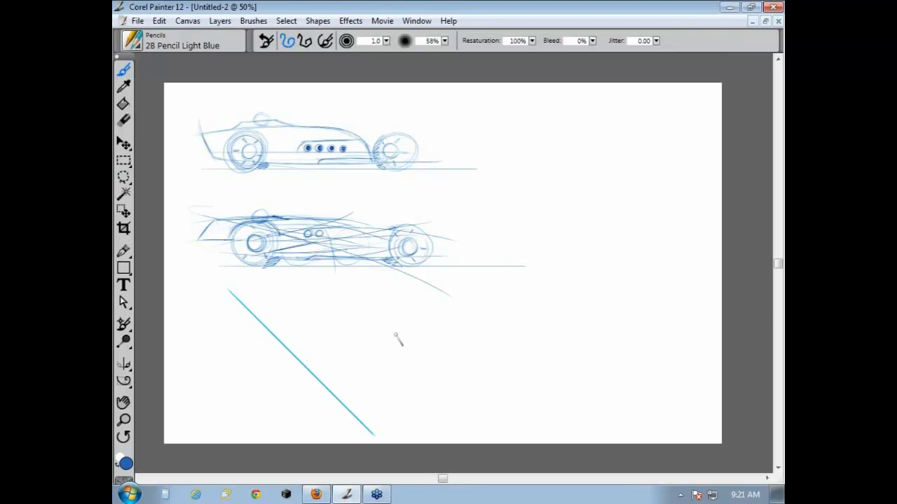
{"action": "key", "text": "ctrl+z"}
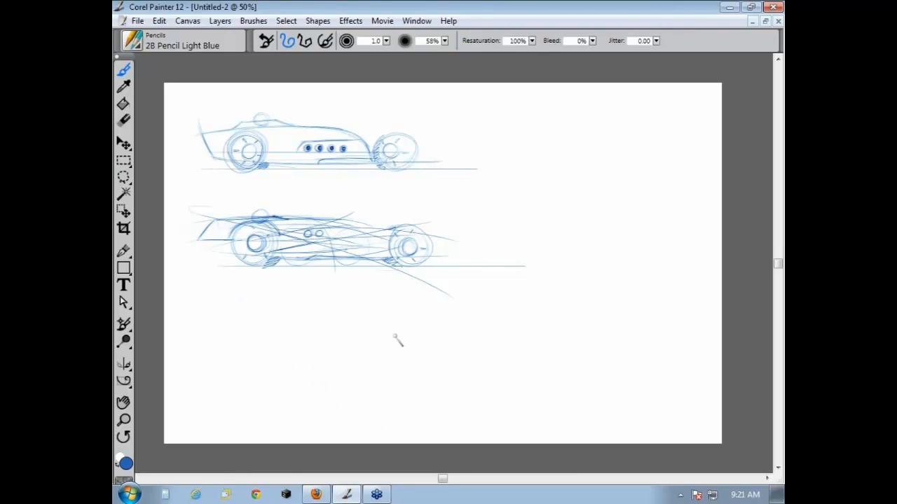
- Extend the pen path to the second car's tail, then return to the light blue pencil and undo a diagonal test line
{"action": "left_click", "coordinate": [123, 252]}
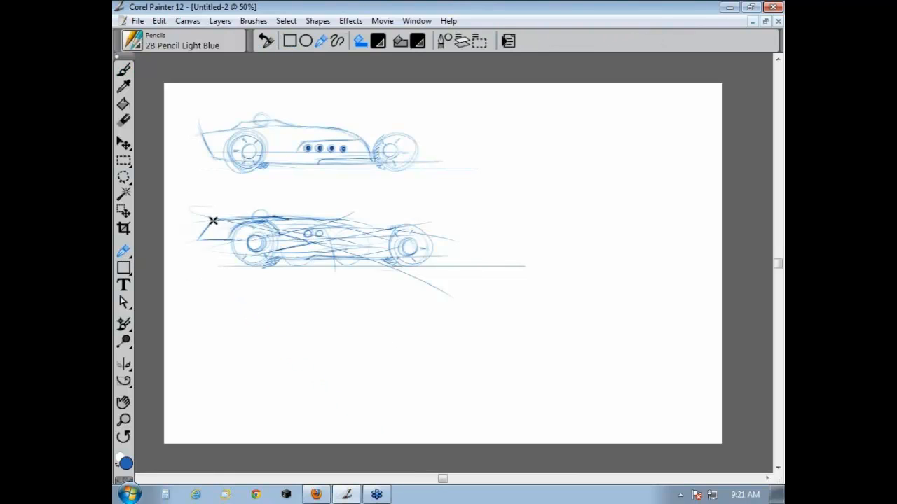
{"action": "left_click_drag", "start_coordinate": [212, 220], "coordinate": [397, 404]}
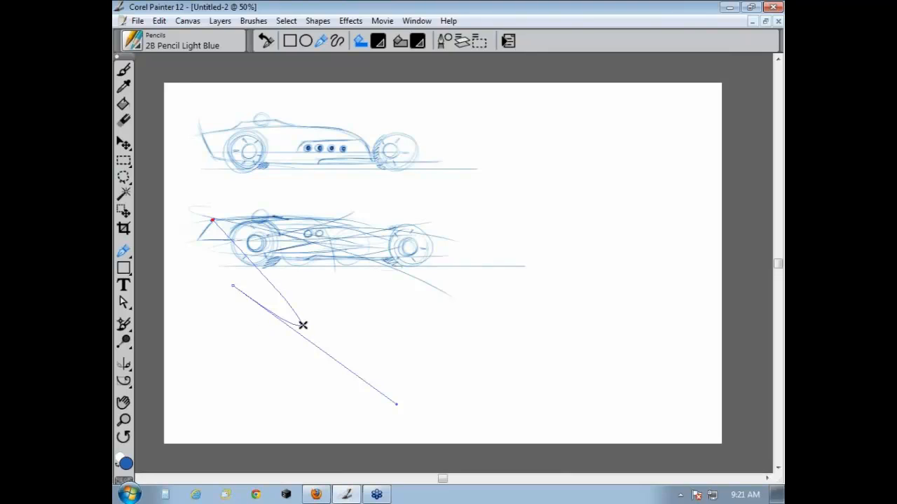
{"action": "left_click", "coordinate": [123, 69]}
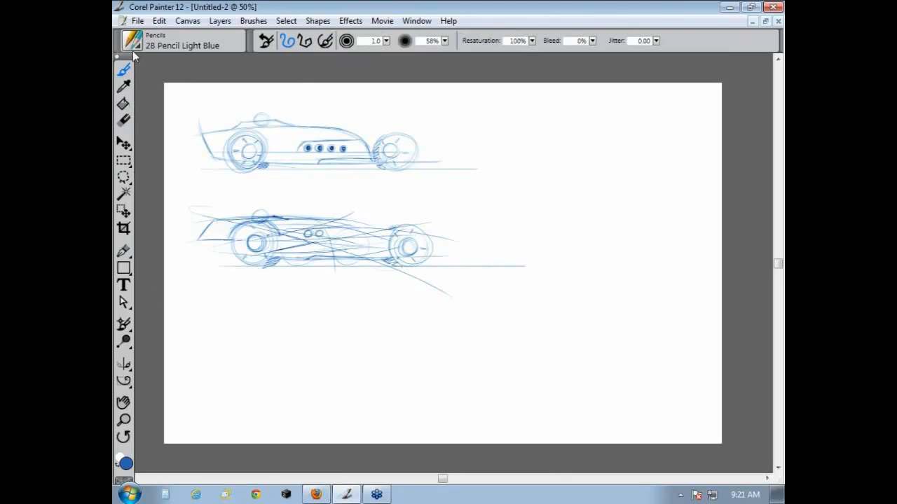
{"action": "left_click", "coordinate": [133, 41]}
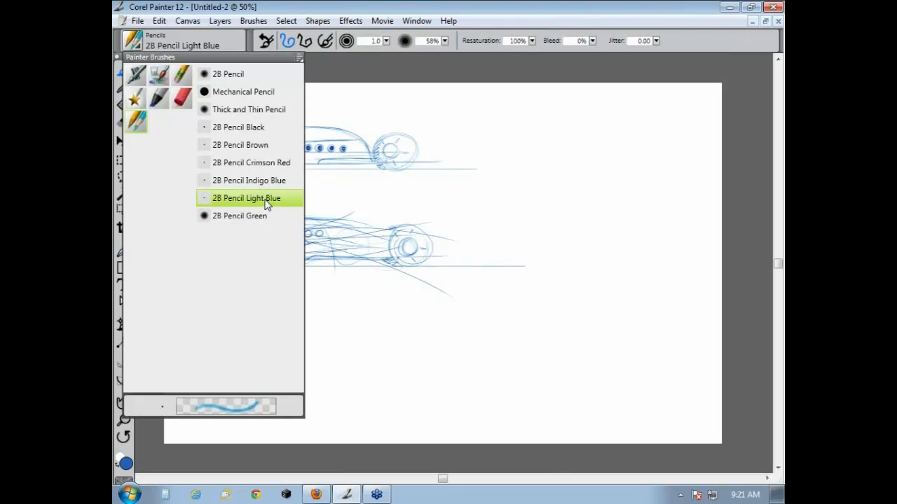
{"action": "left_click", "coordinate": [400, 110]}
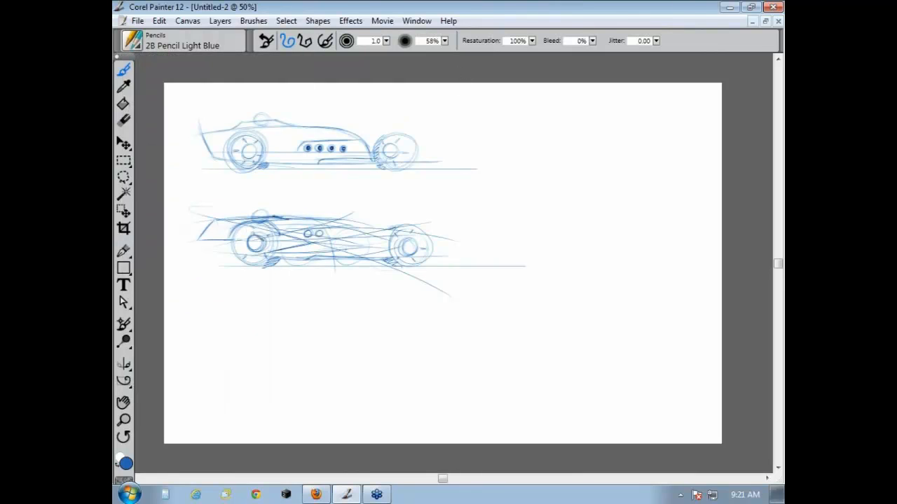
{"action": "mouse_move", "coordinate": [253, 233]}
{"action": "left_mouse_down"}
{"action": "mouse_move", "coordinate": [323, 353]}
{"action": "mouse_move", "coordinate": [402, 397]}
{"action": "mouse_move", "coordinate": [294, 288]}
{"action": "left_mouse_up"}
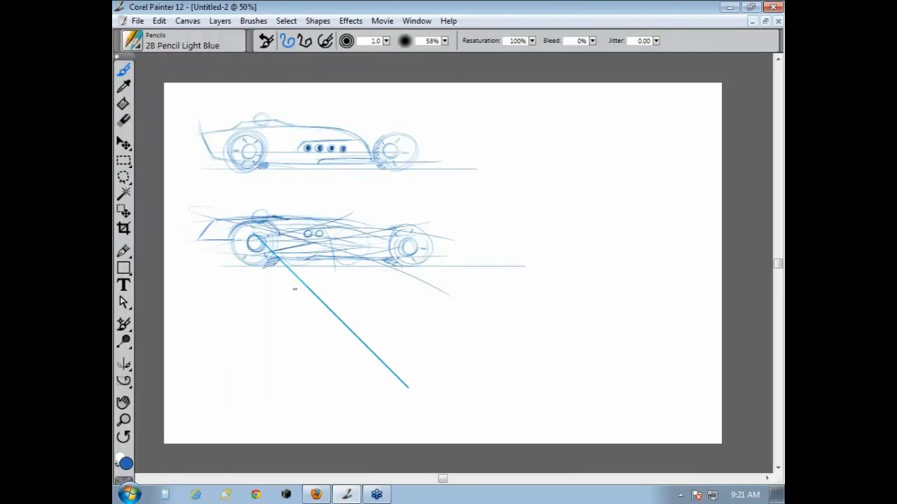
{"action": "key", "text": "ctrl+z"}
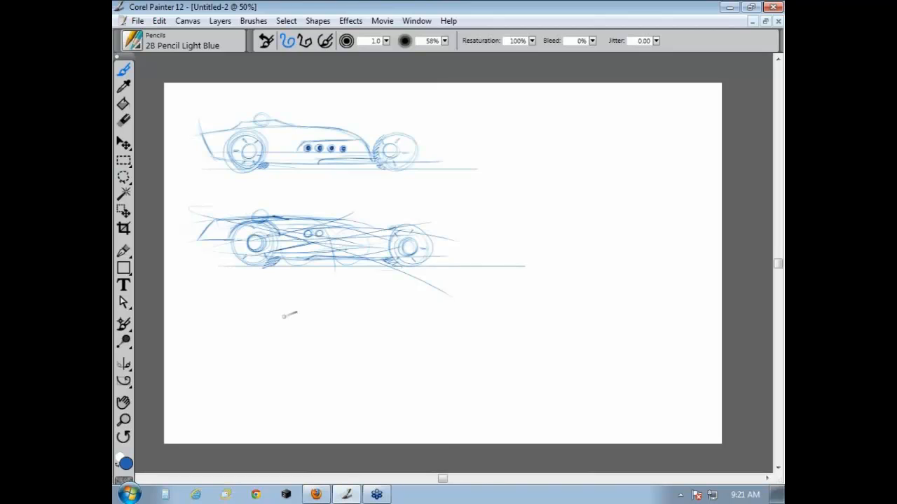
- Draw two straight diagonal pencil lines in opposite directions below the second car and undo each one
{"action": "left_click_drag", "start_coordinate": [253, 292], "coordinate": [382, 423]}
{"action": "key", "text": "ctrl+z"}
{"action": "left_click_drag", "start_coordinate": [242, 401], "coordinate": [390, 252]}
{"action": "key", "text": "ctrl+z"}
- Add another point to the pen path below the second car's tail, then reselect the 2B Pencil Light Blue variant
{"action": "left_click", "coordinate": [123, 251]}
{"action": "left_click_drag", "start_coordinate": [233, 285], "coordinate": [286, 320]}
{"action": "left_click", "coordinate": [213, 219]}
{"action": "left_click", "coordinate": [280, 305]}
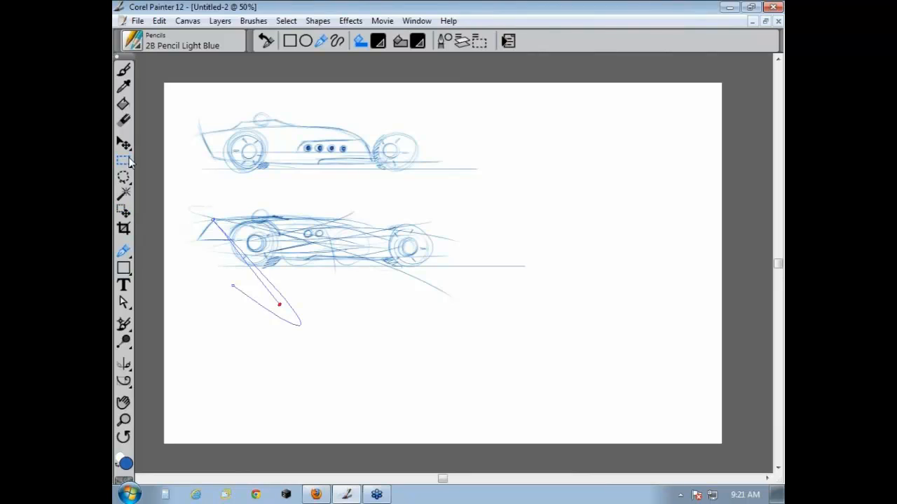
{"action": "left_click", "coordinate": [124, 70]}
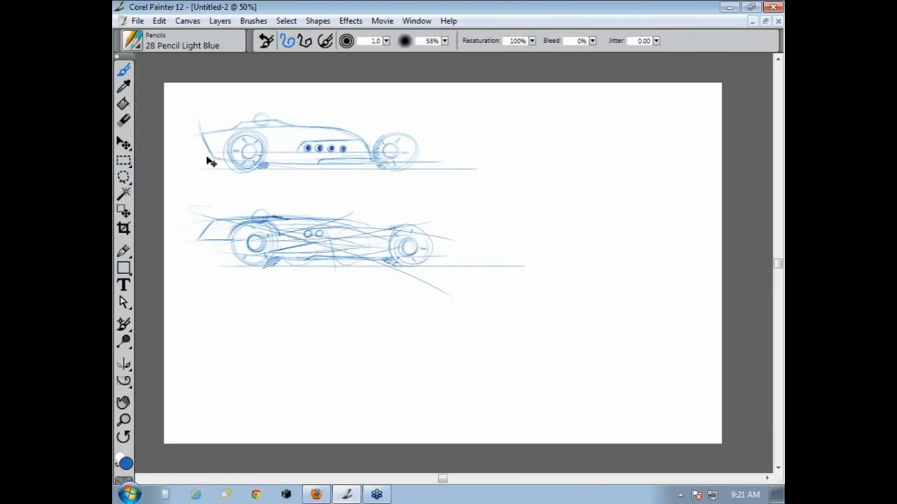
{"action": "left_click", "coordinate": [133, 43]}
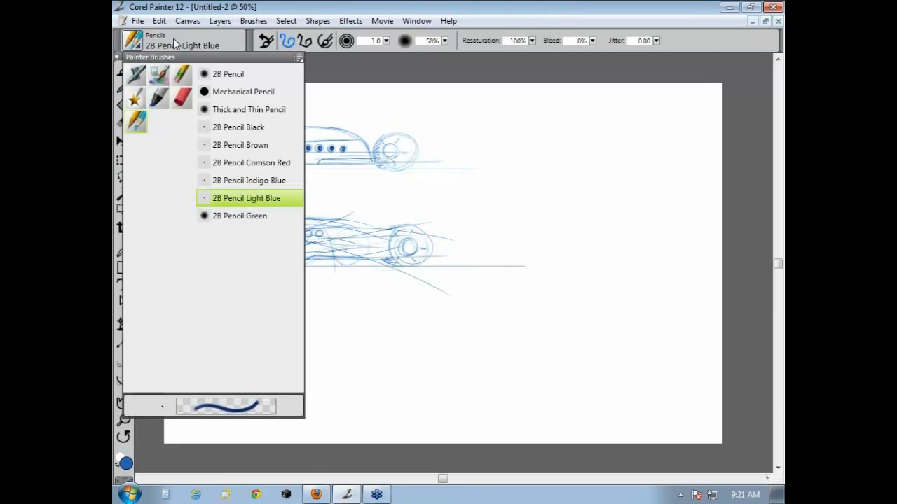
{"action": "left_click", "coordinate": [248, 200]}
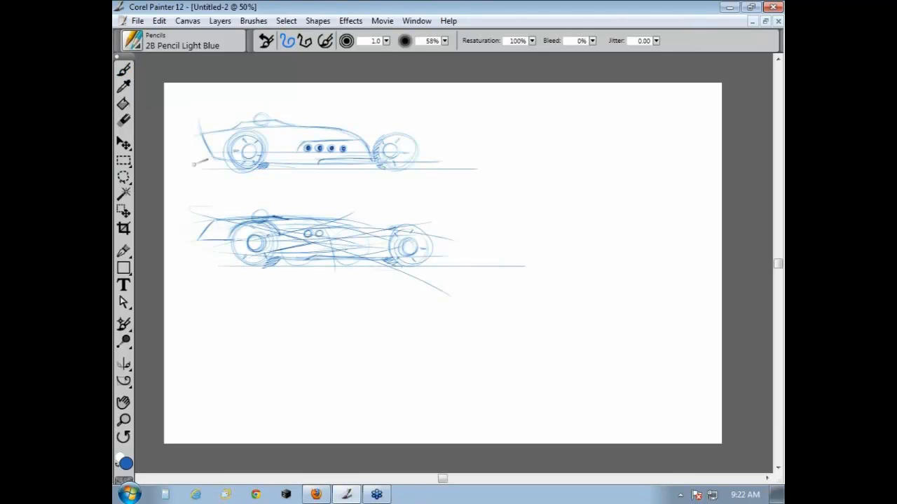
- Draw a freehand curved test stroke with the Brush tool below the second car's rear wheel and undo it
{"action": "left_click", "coordinate": [124, 70]}
{"action": "mouse_move", "coordinate": [226, 265]}
{"action": "left_mouse_down"}
{"action": "mouse_move", "coordinate": [256, 280]}
{"action": "mouse_move", "coordinate": [298, 370]}
{"action": "mouse_move", "coordinate": [231, 322]}
{"action": "mouse_move", "coordinate": [270, 297]}
{"action": "left_mouse_up"}
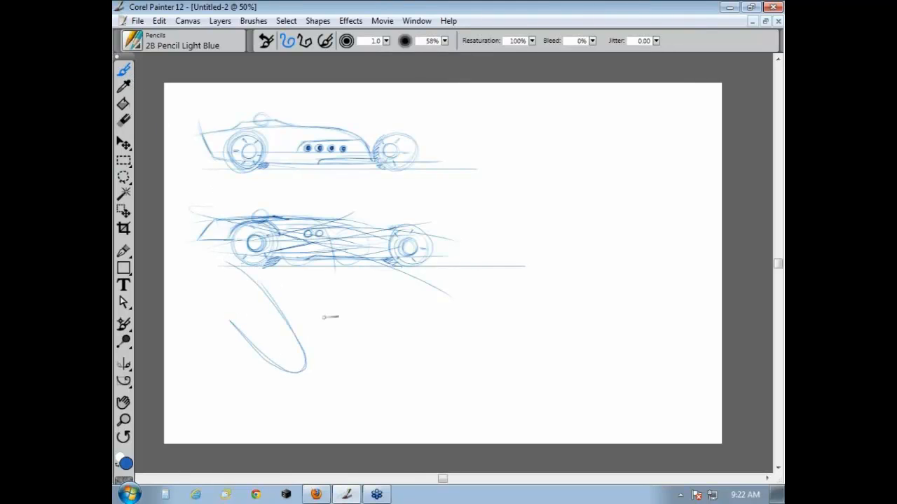
{"action": "key", "text": "ctrl+z"}
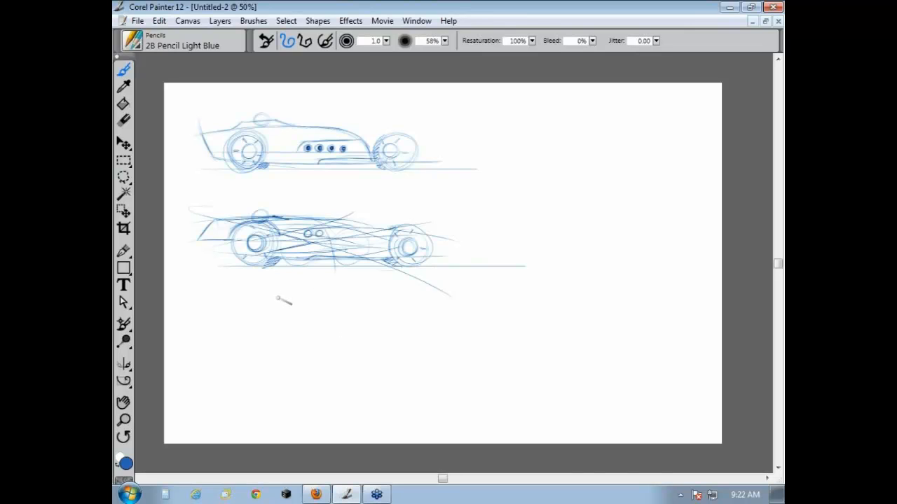
- Draw a series of straight diagonal test lines in the empty area below the second car, undoing each one
{"action": "left_click_drag", "start_coordinate": [306, 288], "coordinate": [435, 418]}
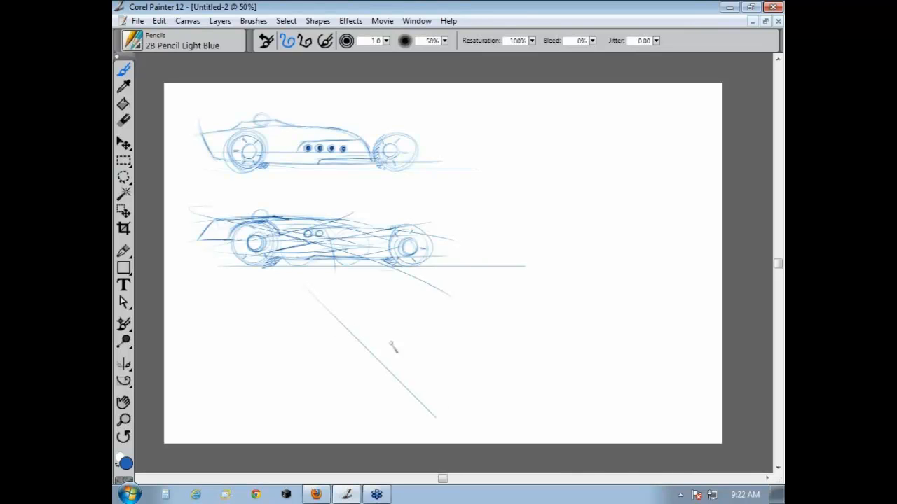
{"action": "key", "text": "ctrl+z"}
{"action": "left_click_drag", "start_coordinate": [295, 282], "coordinate": [447, 433]}
{"action": "key", "text": "ctrl+z"}
{"action": "left_click_drag", "start_coordinate": [403, 291], "coordinate": [291, 404]}
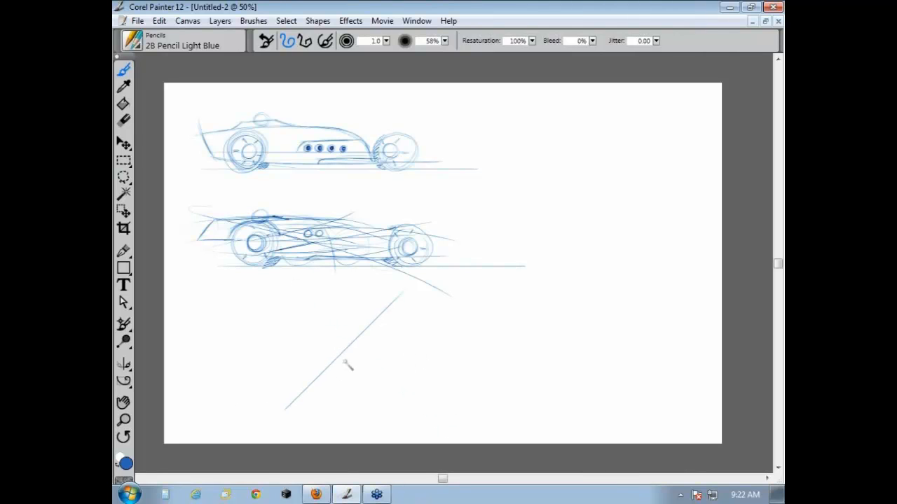
{"action": "key", "text": "ctrl+z"}
{"action": "left_click_drag", "start_coordinate": [306, 290], "coordinate": [421, 400]}
{"action": "key", "text": "ctrl+z"}
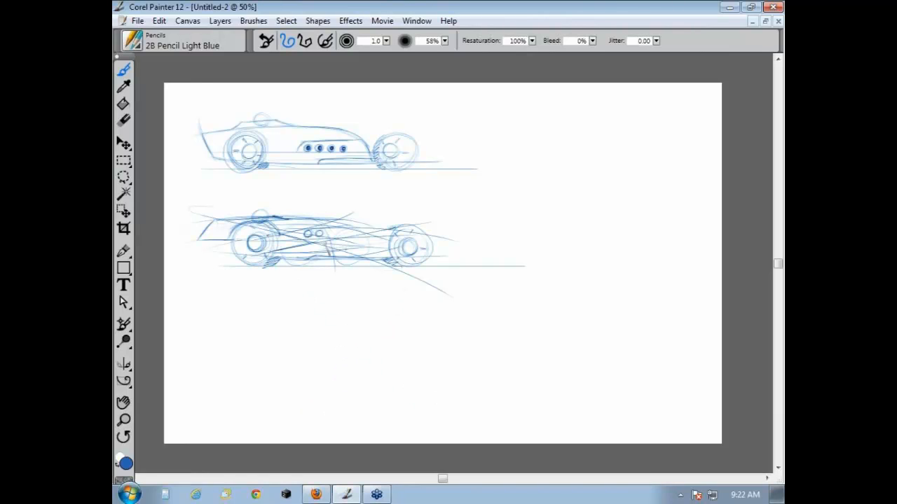
- Draw two more exhaust port circles on the second car's side and strengthen its hood, cowl and front body lines
{"action": "left_click_drag", "start_coordinate": [334, 232], "coordinate": [333, 245]}
{"action": "left_click_drag", "start_coordinate": [346, 233], "coordinate": [341, 236]}
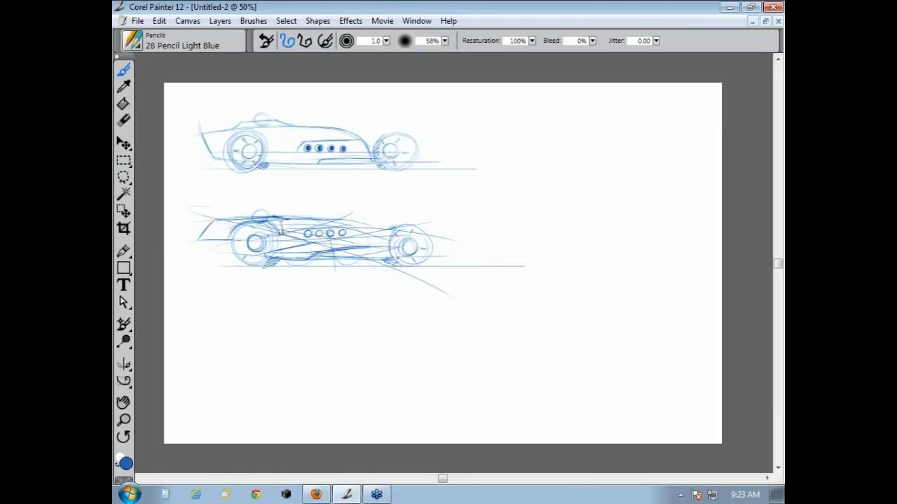
{"action": "left_click_drag", "start_coordinate": [293, 218], "coordinate": [360, 223]}
{"action": "left_click_drag", "start_coordinate": [382, 238], "coordinate": [381, 250]}
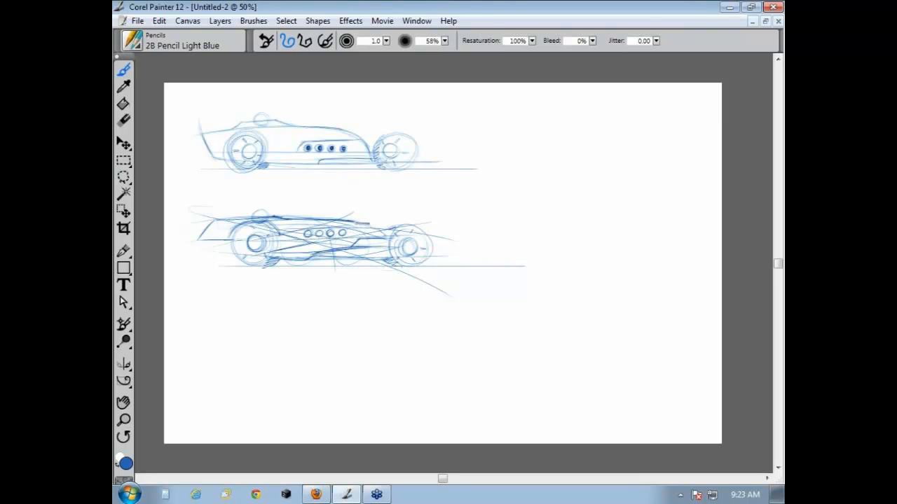
{"action": "left_click_drag", "start_coordinate": [363, 233], "coordinate": [364, 283]}
{"action": "left_click_drag", "start_coordinate": [322, 252], "coordinate": [463, 256]}
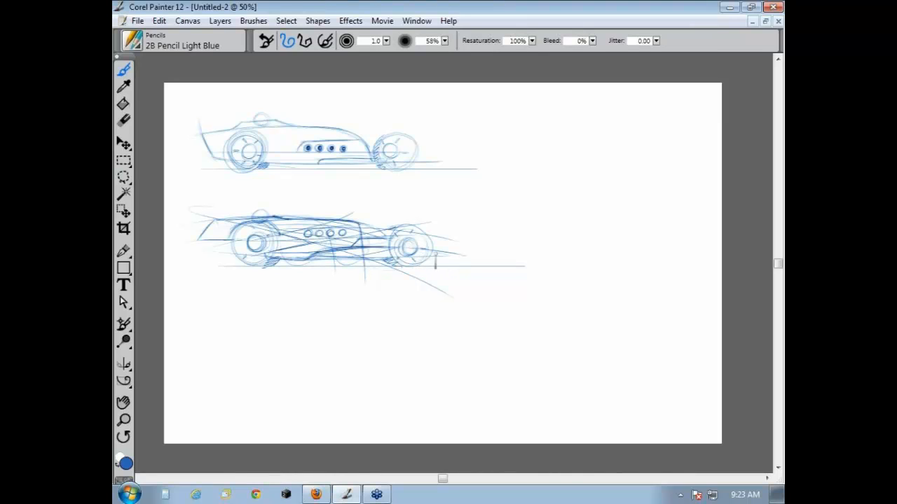
- Extend the second car's pointed nose, and draw a ground line with two wheels for a third car beneath it
{"action": "left_click_drag", "start_coordinate": [435, 250], "coordinate": [468, 259]}
{"action": "left_click_drag", "start_coordinate": [232, 351], "coordinate": [566, 351]}
{"action": "mouse_move", "coordinate": [256, 320]}
{"action": "left_mouse_down"}
{"action": "mouse_move", "coordinate": [285, 330]}
{"action": "mouse_move", "coordinate": [256, 323]}
{"action": "mouse_move", "coordinate": [254, 347]}
{"action": "mouse_move", "coordinate": [284, 319]}
{"action": "mouse_move", "coordinate": [253, 325]}
{"action": "mouse_move", "coordinate": [278, 345]}
{"action": "left_mouse_up"}
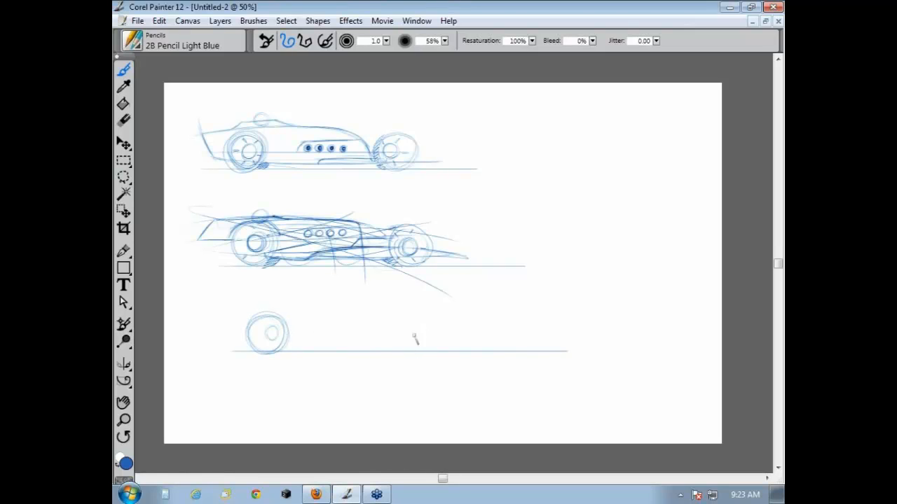
{"action": "mouse_move", "coordinate": [414, 337]}
{"action": "left_mouse_down"}
{"action": "mouse_move", "coordinate": [457, 343]}
{"action": "mouse_move", "coordinate": [460, 331]}
{"action": "mouse_move", "coordinate": [415, 334]}
{"action": "mouse_move", "coordinate": [424, 352]}
{"action": "mouse_move", "coordinate": [437, 334]}
{"action": "left_mouse_up"}
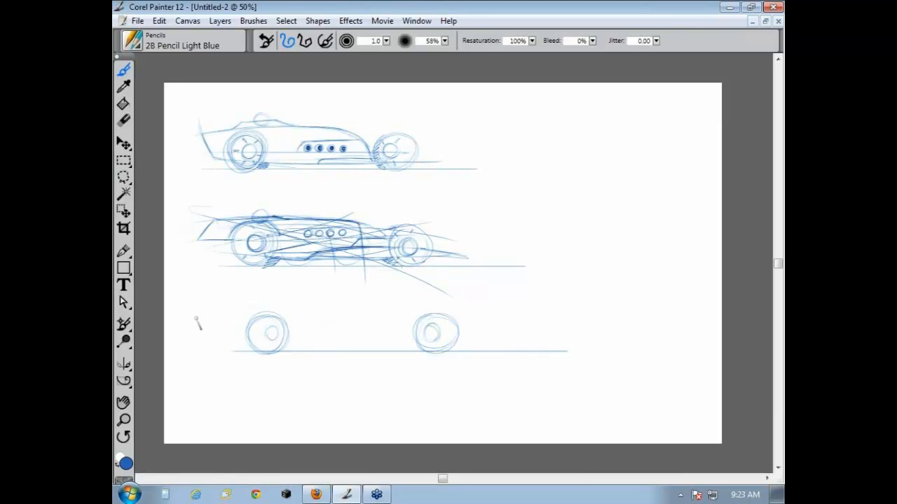
- Rough in the third car's upper and lower body lines and add spoke marks to both wheels
{"action": "left_click_drag", "start_coordinate": [207, 316], "coordinate": [335, 308]}
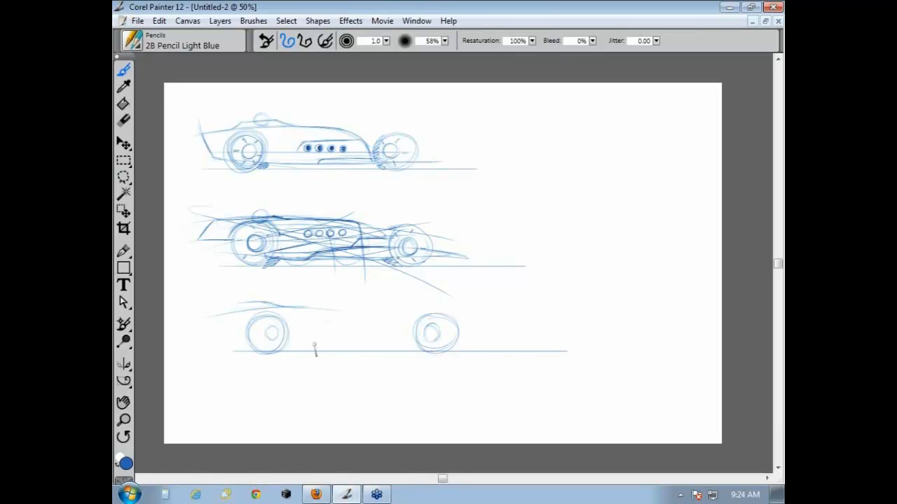
{"action": "left_click_drag", "start_coordinate": [230, 343], "coordinate": [392, 346]}
{"action": "left_click_drag", "start_coordinate": [288, 349], "coordinate": [449, 345]}
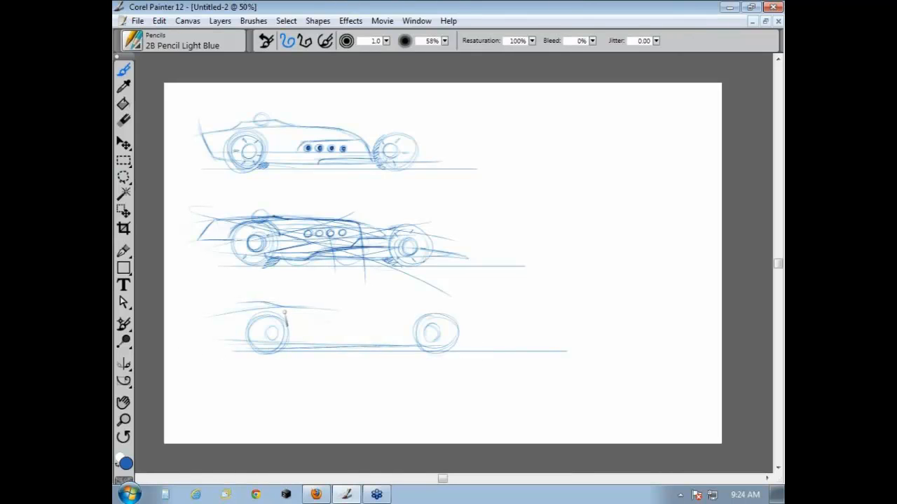
{"action": "mouse_move", "coordinate": [266, 321]}
{"action": "left_mouse_down"}
{"action": "mouse_move", "coordinate": [267, 355]}
{"action": "mouse_move", "coordinate": [285, 353]}
{"action": "mouse_move", "coordinate": [277, 328]}
{"action": "left_mouse_up"}
{"action": "left_click_drag", "start_coordinate": [437, 319], "coordinate": [456, 333]}
- Draw a starburst of straight lines radiating from one point on a horizontal line, in the empty area beside the cars
{"action": "left_click_drag", "start_coordinate": [444, 211], "coordinate": [671, 210]}
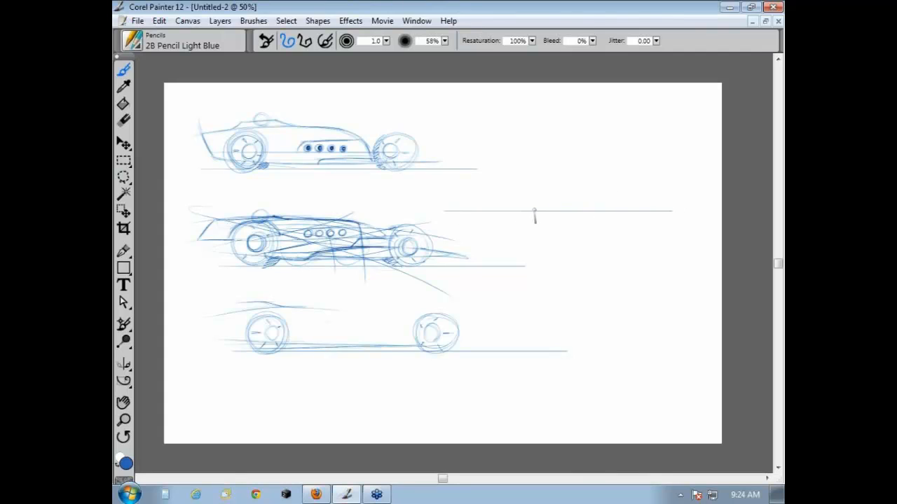
{"action": "mouse_move", "coordinate": [535, 210]}
{"action": "left_mouse_down"}
{"action": "mouse_move", "coordinate": [407, 153]}
{"action": "mouse_move", "coordinate": [574, 183]}
{"action": "mouse_move", "coordinate": [627, 139]}
{"action": "mouse_move", "coordinate": [541, 125]}
{"action": "left_mouse_up"}
{"action": "left_click_drag", "start_coordinate": [535, 210], "coordinate": [660, 164]}
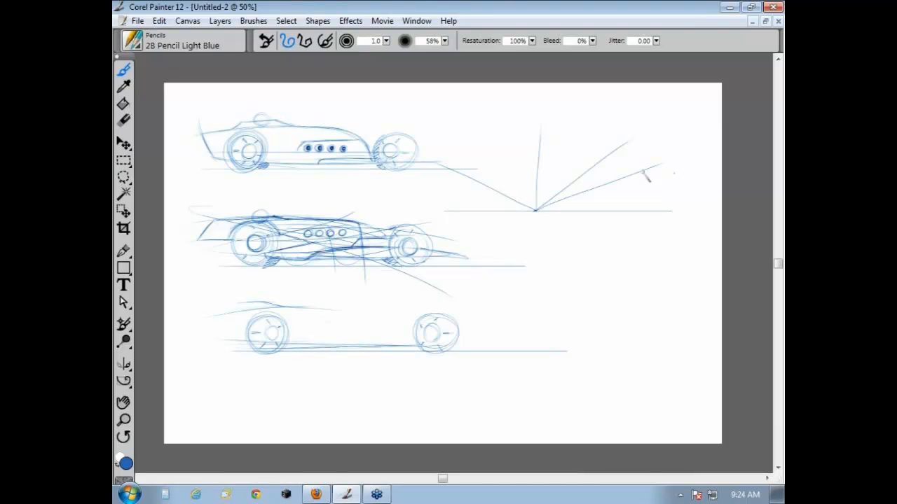
{"action": "left_click_drag", "start_coordinate": [536, 210], "coordinate": [674, 187]}
{"action": "mouse_move", "coordinate": [535, 210]}
{"action": "left_mouse_down"}
{"action": "mouse_move", "coordinate": [659, 246]}
{"action": "mouse_move", "coordinate": [634, 286]}
{"action": "left_mouse_up"}
{"action": "mouse_move", "coordinate": [535, 211]}
{"action": "left_mouse_down"}
{"action": "mouse_move", "coordinate": [471, 264]}
{"action": "mouse_move", "coordinate": [482, 230]}
{"action": "mouse_move", "coordinate": [452, 243]}
{"action": "mouse_move", "coordinate": [438, 186]}
{"action": "left_mouse_up"}
{"action": "left_click_drag", "start_coordinate": [535, 210], "coordinate": [521, 158]}
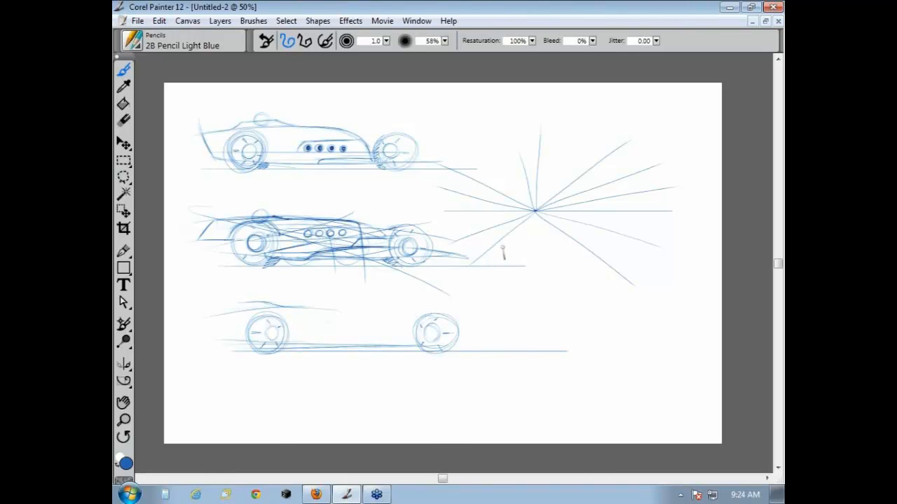
{"action": "left_click_drag", "start_coordinate": [446, 210], "coordinate": [671, 210]}
- Draw a practice grid of straight horizontal and vertical lines below the starburst, undoing the extra horizontal line through its middle
{"action": "left_click_drag", "start_coordinate": [353, 260], "coordinate": [360, 273]}
{"action": "left_click_drag", "start_coordinate": [485, 277], "coordinate": [646, 277]}
{"action": "mouse_move", "coordinate": [489, 303]}
{"action": "left_mouse_down"}
{"action": "mouse_move", "coordinate": [487, 372]}
{"action": "mouse_move", "coordinate": [673, 375]}
{"action": "left_mouse_up"}
{"action": "left_click_drag", "start_coordinate": [649, 272], "coordinate": [649, 405]}
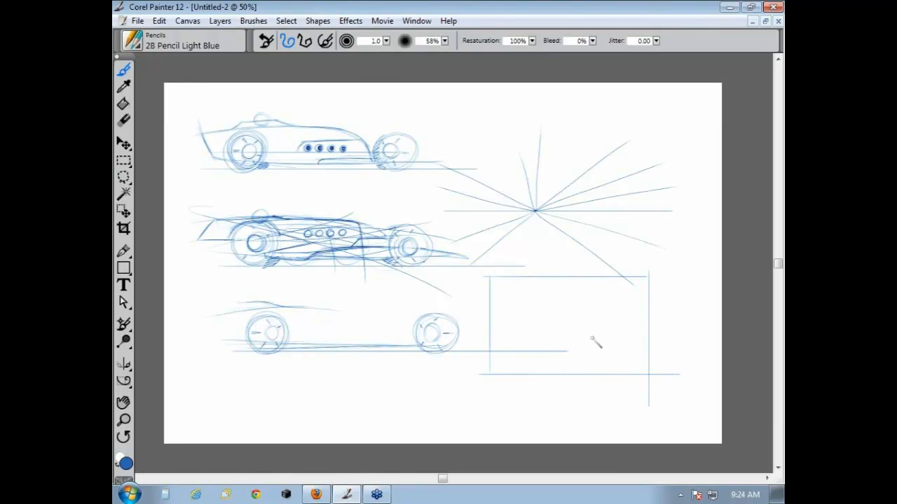
{"action": "left_click_drag", "start_coordinate": [536, 266], "coordinate": [535, 391]}
{"action": "left_click_drag", "start_coordinate": [609, 275], "coordinate": [610, 394]}
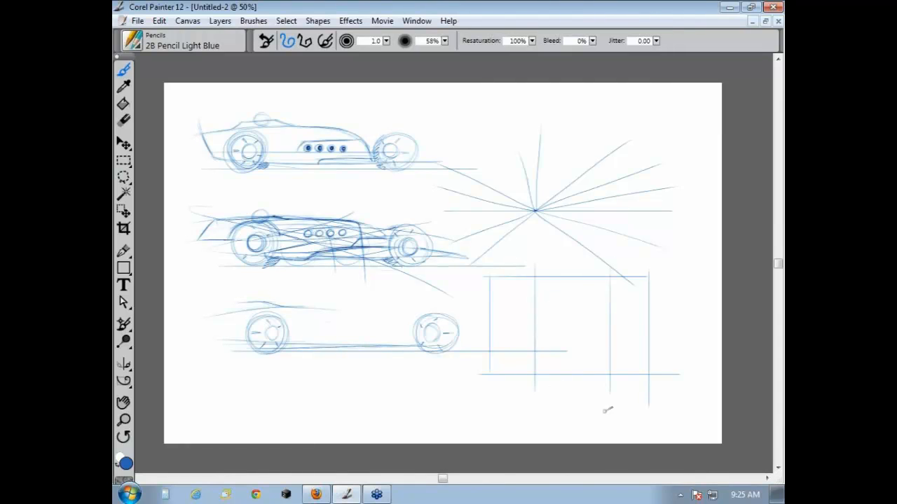
{"action": "left_click_drag", "start_coordinate": [480, 309], "coordinate": [671, 309]}
{"action": "left_click_drag", "start_coordinate": [480, 354], "coordinate": [697, 354]}
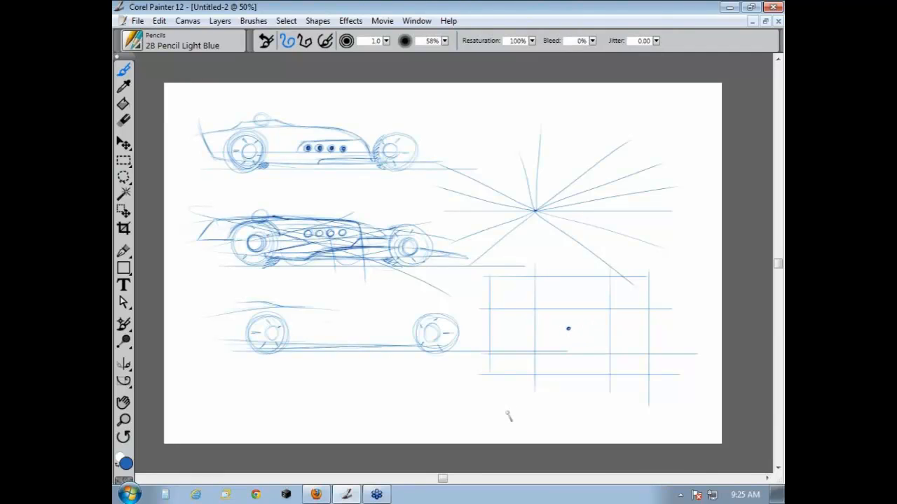
{"action": "left_click_drag", "start_coordinate": [476, 329], "coordinate": [677, 329]}
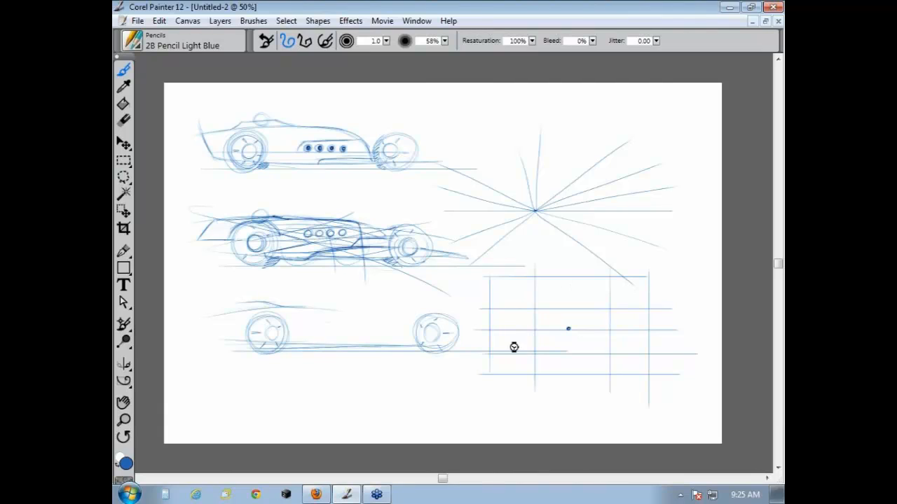
{"action": "key", "text": "ctrl+z"}
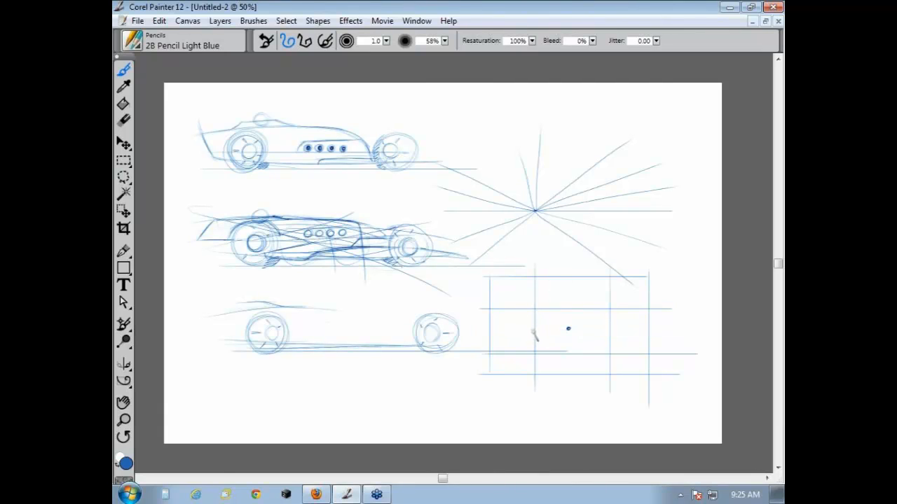
- Mark dots along the grid's inner vertical lines, draw a spiral outward from the center dot, and undo the spiral
{"action": "left_click", "coordinate": [609, 309]}
{"action": "left_click", "coordinate": [609, 354]}
{"action": "left_click_drag", "start_coordinate": [545, 352], "coordinate": [538, 362]}
{"action": "key", "text": "ctrl+z"}
{"action": "mouse_move", "coordinate": [568, 329]}
{"action": "left_mouse_down"}
{"action": "mouse_move", "coordinate": [594, 315]}
{"action": "mouse_move", "coordinate": [530, 342]}
{"action": "mouse_move", "coordinate": [613, 313]}
{"action": "mouse_move", "coordinate": [499, 316]}
{"action": "mouse_move", "coordinate": [619, 354]}
{"action": "mouse_move", "coordinate": [537, 267]}
{"action": "mouse_move", "coordinate": [495, 301]}
{"action": "left_mouse_up"}
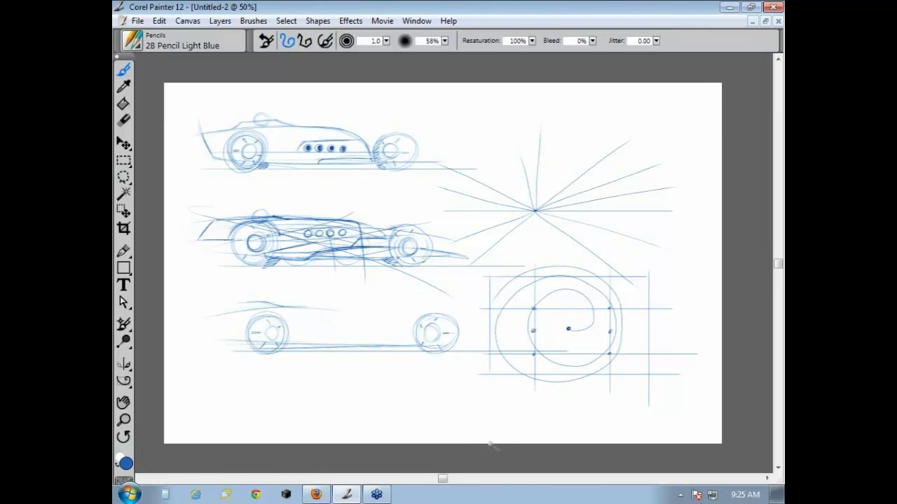
{"action": "key", "text": "ctrl+z"}
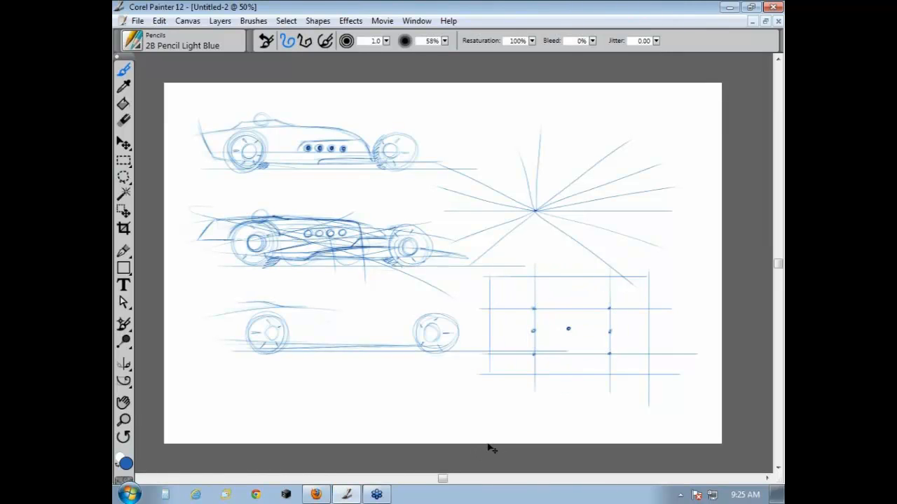
- Undo the practice dots and all the grid lines below the starburst
{"action": "key", "text": "ctrl+z"}
{"action": "key", "text": "ctrl+z"}
{"action": "key", "text": "ctrl+z"}
{"action": "key", "text": "ctrl+z"}
{"action": "key", "text": "ctrl+z"}
{"action": "key", "text": "ctrl+z"}
{"action": "key", "text": "ctrl+z"}
{"action": "key", "text": "ctrl+z"}
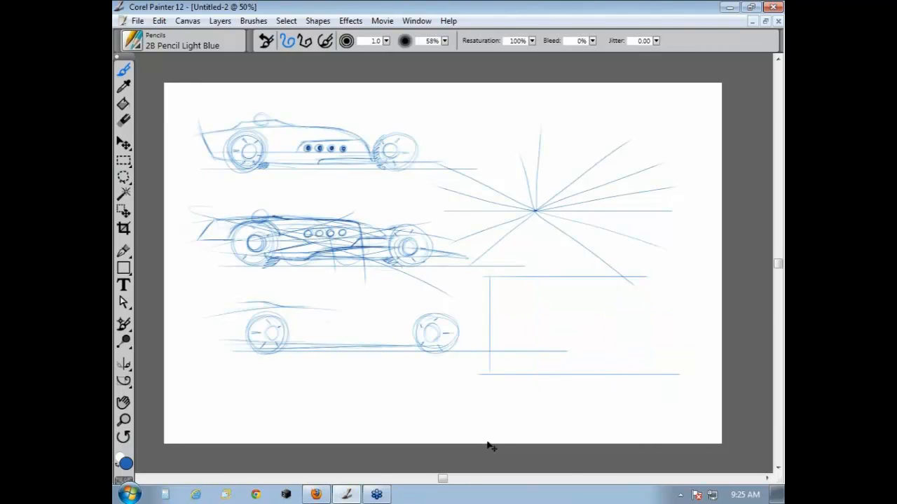
{"action": "key", "text": "ctrl+z"}
{"action": "key", "text": "ctrl+z"}
{"action": "key", "text": "ctrl+z"}
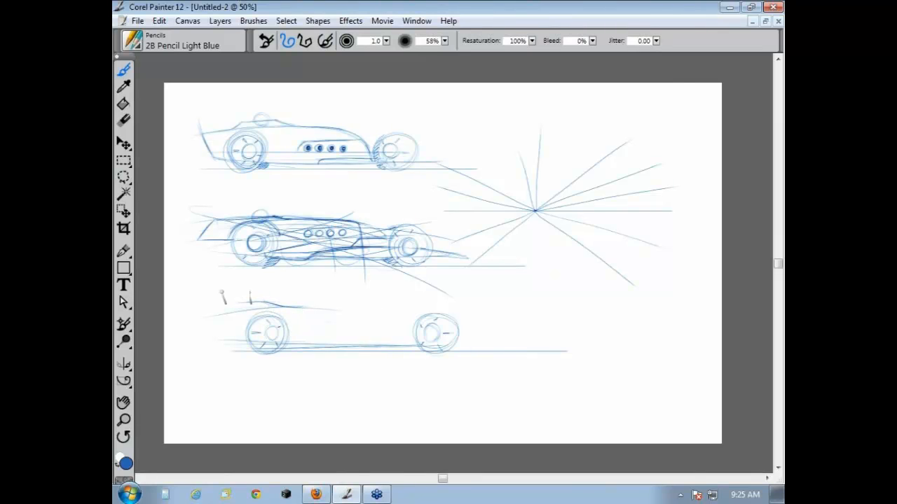
- Draw the third car's angled tail, curved hood line, side crease and lower body contour
{"action": "mouse_move", "coordinate": [263, 302]}
{"action": "left_mouse_down"}
{"action": "mouse_move", "coordinate": [223, 302]}
{"action": "mouse_move", "coordinate": [207, 317]}
{"action": "left_mouse_up"}
{"action": "mouse_move", "coordinate": [303, 308]}
{"action": "left_mouse_down"}
{"action": "mouse_move", "coordinate": [346, 311]}
{"action": "mouse_move", "coordinate": [369, 328]}
{"action": "left_mouse_up"}
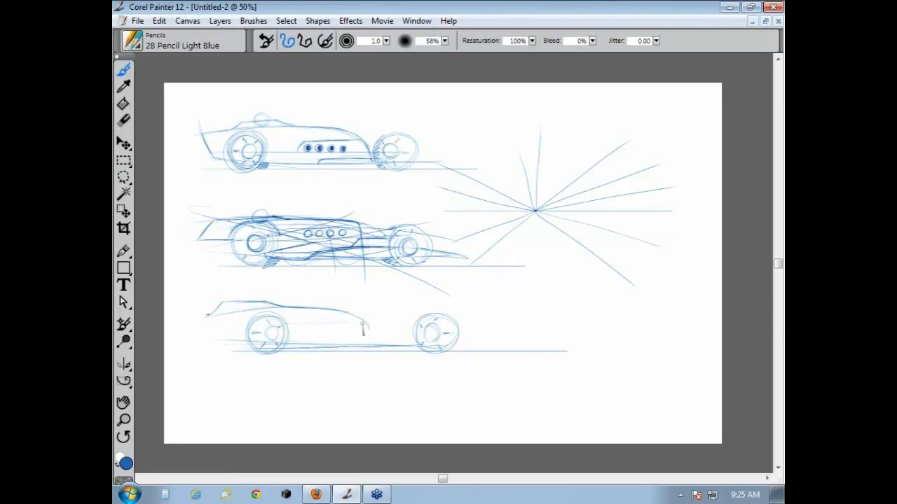
{"action": "mouse_move", "coordinate": [302, 323]}
{"action": "left_mouse_down"}
{"action": "mouse_move", "coordinate": [375, 324]}
{"action": "mouse_move", "coordinate": [384, 340]}
{"action": "mouse_move", "coordinate": [423, 341]}
{"action": "mouse_move", "coordinate": [286, 342]}
{"action": "left_mouse_up"}
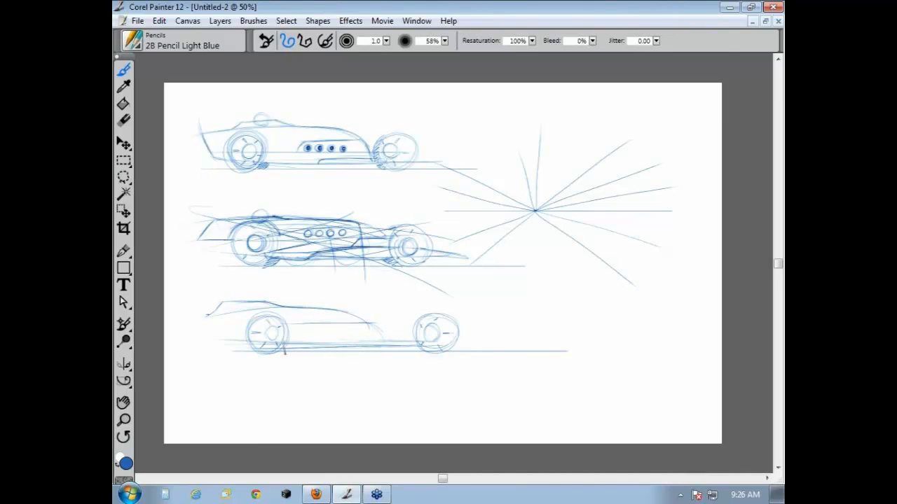
{"action": "mouse_move", "coordinate": [204, 317]}
{"action": "left_mouse_down"}
{"action": "mouse_move", "coordinate": [228, 344]}
{"action": "mouse_move", "coordinate": [284, 350]}
{"action": "mouse_move", "coordinate": [355, 347]}
{"action": "mouse_move", "coordinate": [396, 344]}
{"action": "left_mouse_up"}
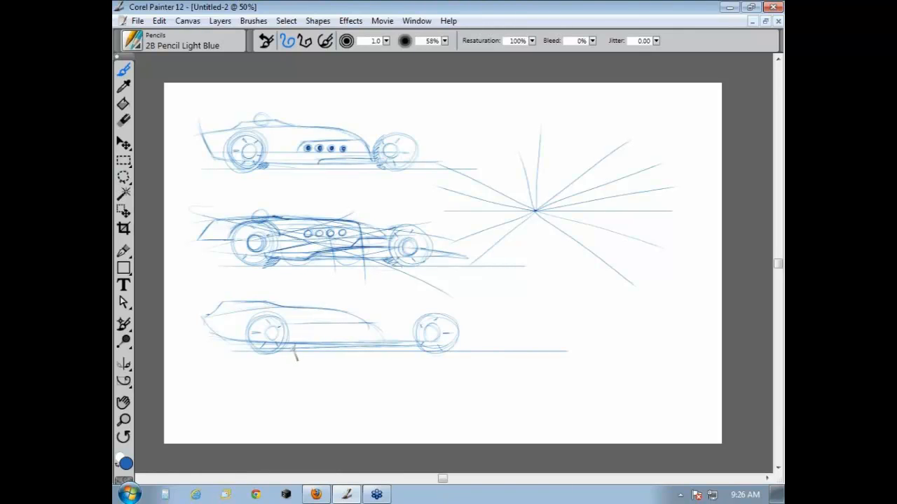
- Shade behind the third car's wheels and darken the front wheel's hub and spokes, undoing unwanted strokes
{"action": "left_click_drag", "start_coordinate": [284, 350], "coordinate": [293, 346]}
{"action": "mouse_move", "coordinate": [420, 326]}
{"action": "left_mouse_down"}
{"action": "mouse_move", "coordinate": [430, 321]}
{"action": "mouse_move", "coordinate": [411, 328]}
{"action": "mouse_move", "coordinate": [415, 346]}
{"action": "left_mouse_up"}
{"action": "key", "text": "ctrl+z"}
{"action": "key", "text": "ctrl+z"}
{"action": "left_click_drag", "start_coordinate": [425, 316], "coordinate": [411, 343]}
{"action": "left_click_drag", "start_coordinate": [416, 339], "coordinate": [429, 325]}
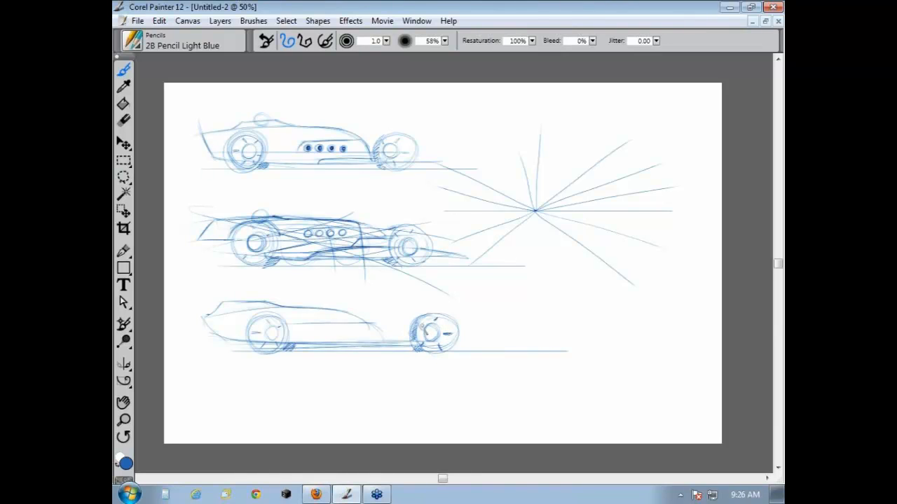
{"action": "left_click_drag", "start_coordinate": [429, 329], "coordinate": [441, 344]}
- Lengthen the third car's hood curve, add long side contour lines, and sketch the driver's round helmet above the cockpit
{"action": "mouse_move", "coordinate": [277, 306]}
{"action": "left_mouse_down"}
{"action": "mouse_move", "coordinate": [365, 311]}
{"action": "mouse_move", "coordinate": [387, 322]}
{"action": "left_mouse_up"}
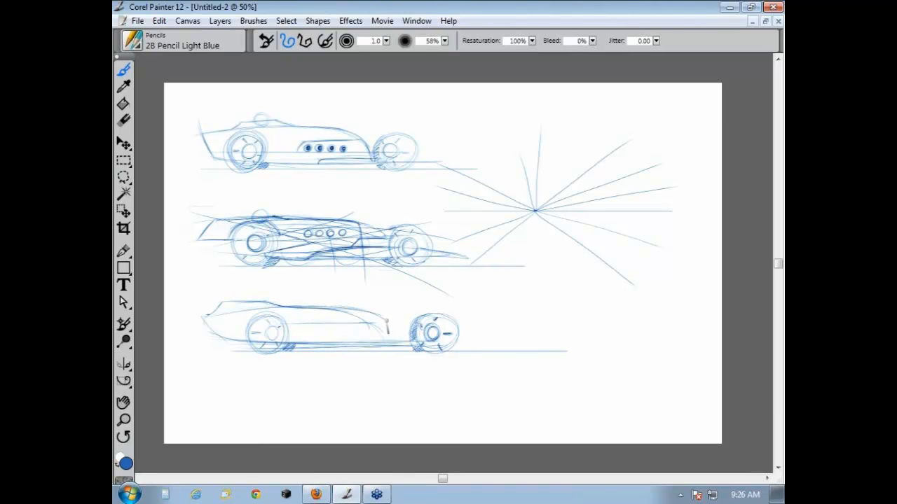
{"action": "mouse_move", "coordinate": [332, 323]}
{"action": "left_mouse_down"}
{"action": "mouse_move", "coordinate": [199, 318]}
{"action": "mouse_move", "coordinate": [299, 323]}
{"action": "left_mouse_up"}
{"action": "left_click_drag", "start_coordinate": [201, 318], "coordinate": [377, 323]}
{"action": "left_click_drag", "start_coordinate": [269, 326], "coordinate": [402, 320]}
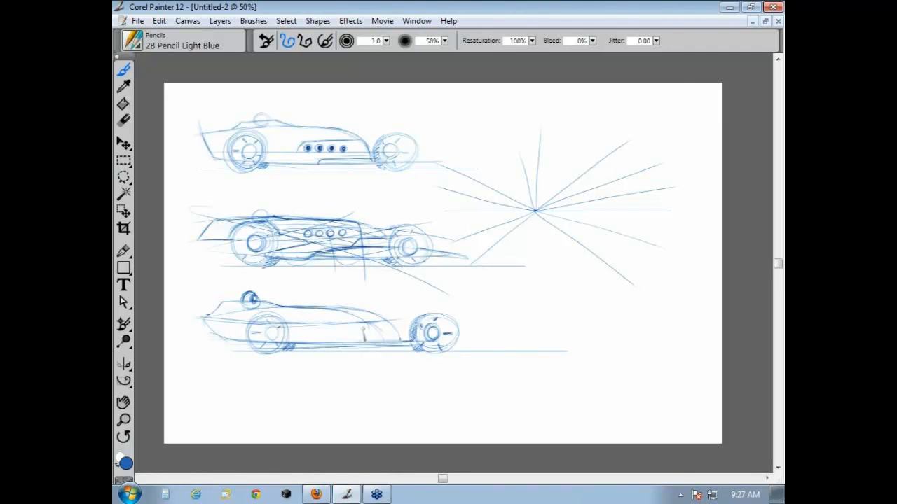
- Draw a long side vent between the third car's wheels, divide it with slanted strokes and shade the openings
{"action": "left_click_drag", "start_coordinate": [288, 338], "coordinate": [403, 332]}
{"action": "key", "text": "ctrl+z"}
{"action": "left_click_drag", "start_coordinate": [291, 330], "coordinate": [415, 328]}
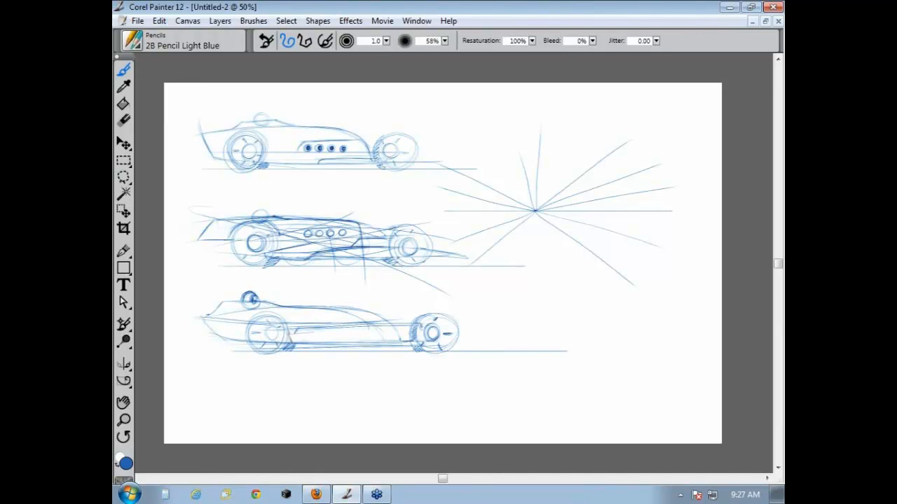
{"action": "mouse_move", "coordinate": [329, 335]}
{"action": "left_mouse_down"}
{"action": "mouse_move", "coordinate": [391, 335]}
{"action": "mouse_move", "coordinate": [309, 335]}
{"action": "mouse_move", "coordinate": [396, 334]}
{"action": "mouse_move", "coordinate": [360, 332]}
{"action": "left_mouse_up"}
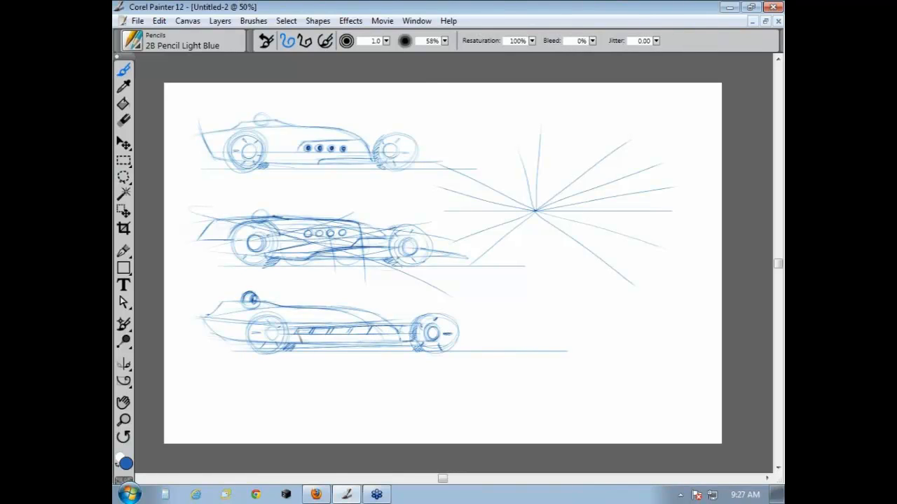
{"action": "mouse_move", "coordinate": [311, 333]}
{"action": "left_mouse_down"}
{"action": "mouse_move", "coordinate": [302, 333]}
{"action": "mouse_move", "coordinate": [364, 339]}
{"action": "left_mouse_up"}
- Undo the stray stroke above the third car's front wheel and strengthen its hood and front body lines
{"action": "left_click_drag", "start_coordinate": [413, 319], "coordinate": [408, 298]}
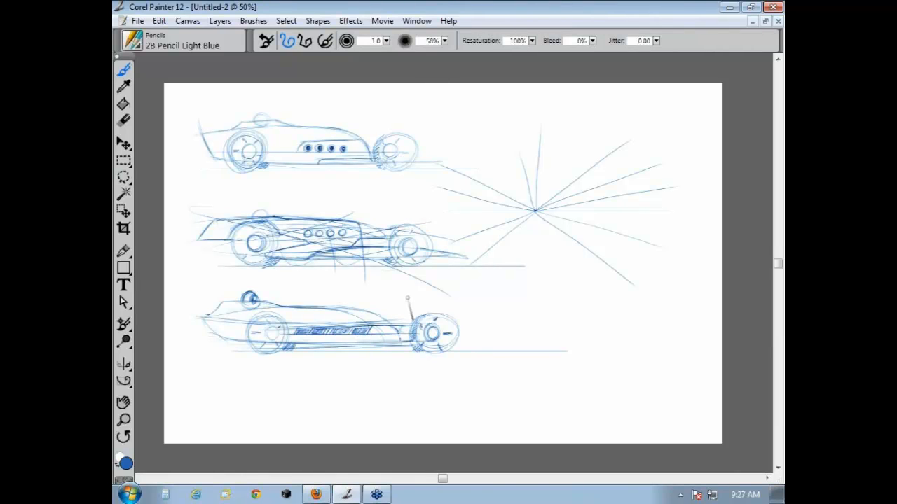
{"action": "key", "text": "ctrl+z"}
{"action": "mouse_move", "coordinate": [352, 325]}
{"action": "left_mouse_down"}
{"action": "mouse_move", "coordinate": [389, 321]}
{"action": "mouse_move", "coordinate": [383, 310]}
{"action": "mouse_move", "coordinate": [287, 306]}
{"action": "mouse_move", "coordinate": [354, 307]}
{"action": "mouse_move", "coordinate": [399, 326]}
{"action": "left_mouse_up"}
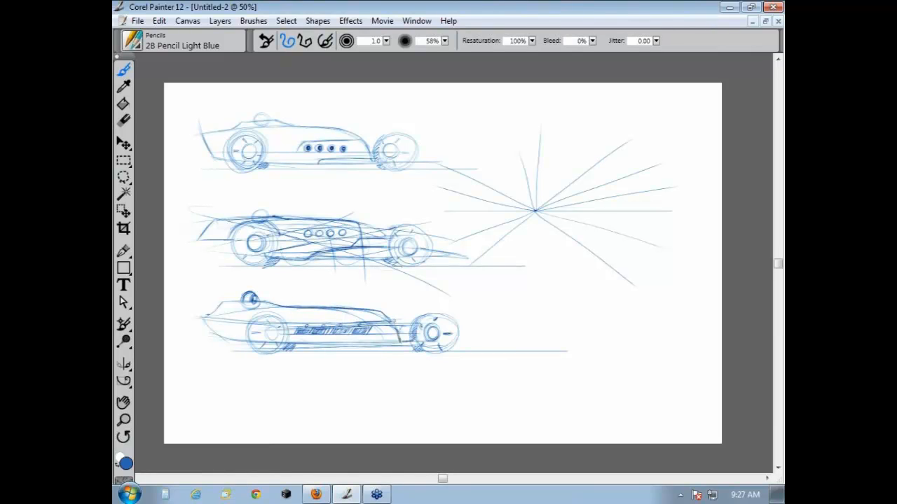
- Add tread marks around the third car's tires, shade behind the rear wheel, and draw a raised detail on the hood
{"action": "left_click_drag", "start_coordinate": [288, 346], "coordinate": [298, 358]}
{"action": "mouse_move", "coordinate": [255, 353]}
{"action": "left_mouse_down"}
{"action": "mouse_move", "coordinate": [264, 319]}
{"action": "mouse_move", "coordinate": [286, 326]}
{"action": "left_mouse_up"}
{"action": "left_click_drag", "start_coordinate": [450, 317], "coordinate": [461, 329]}
{"action": "left_click_drag", "start_coordinate": [426, 354], "coordinate": [439, 327]}
{"action": "mouse_move", "coordinate": [317, 306]}
{"action": "left_mouse_down"}
{"action": "mouse_move", "coordinate": [361, 304]}
{"action": "mouse_move", "coordinate": [350, 308]}
{"action": "mouse_move", "coordinate": [366, 312]}
{"action": "mouse_move", "coordinate": [330, 322]}
{"action": "left_mouse_up"}
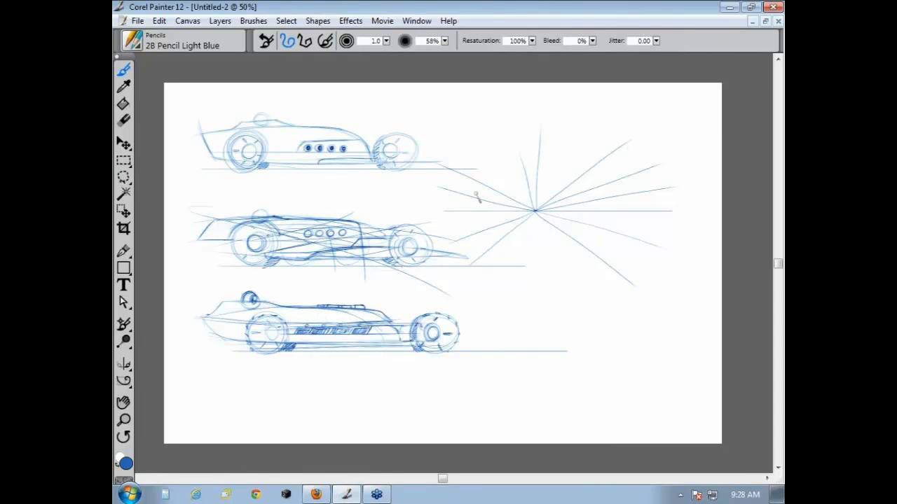
- Draw a ground line, two wheels with hubs and lower body lines for a fourth car over the starburst
{"action": "left_click_drag", "start_coordinate": [421, 201], "coordinate": [671, 201]}
{"action": "mouse_move", "coordinate": [503, 201]}
{"action": "left_mouse_down"}
{"action": "mouse_move", "coordinate": [520, 164]}
{"action": "mouse_move", "coordinate": [498, 168]}
{"action": "mouse_move", "coordinate": [510, 166]}
{"action": "mouse_move", "coordinate": [473, 204]}
{"action": "mouse_move", "coordinate": [680, 198]}
{"action": "left_mouse_up"}
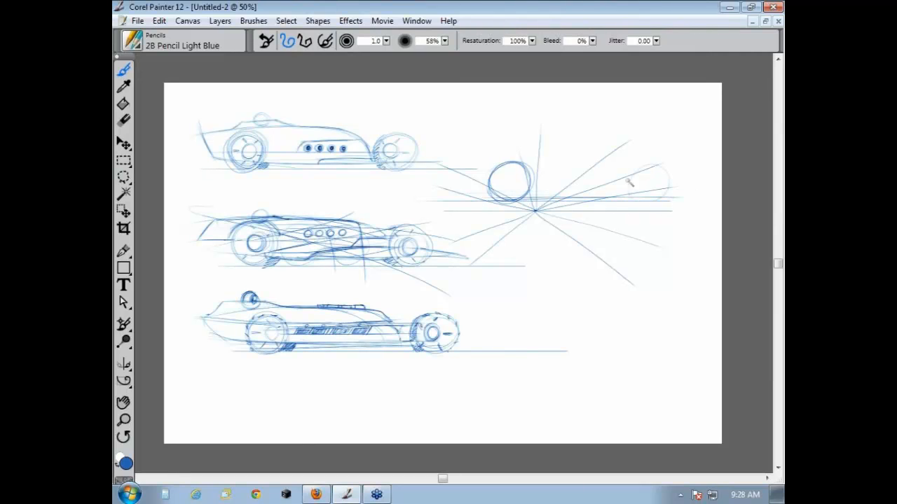
{"action": "mouse_move", "coordinate": [629, 182]}
{"action": "left_mouse_down"}
{"action": "mouse_move", "coordinate": [651, 203]}
{"action": "mouse_move", "coordinate": [664, 200]}
{"action": "mouse_move", "coordinate": [667, 178]}
{"action": "mouse_move", "coordinate": [648, 190]}
{"action": "left_mouse_up"}
{"action": "mouse_move", "coordinate": [516, 176]}
{"action": "left_mouse_down"}
{"action": "mouse_move", "coordinate": [515, 190]}
{"action": "mouse_move", "coordinate": [605, 197]}
{"action": "left_mouse_up"}
{"action": "left_click_drag", "start_coordinate": [507, 197], "coordinate": [658, 202]}
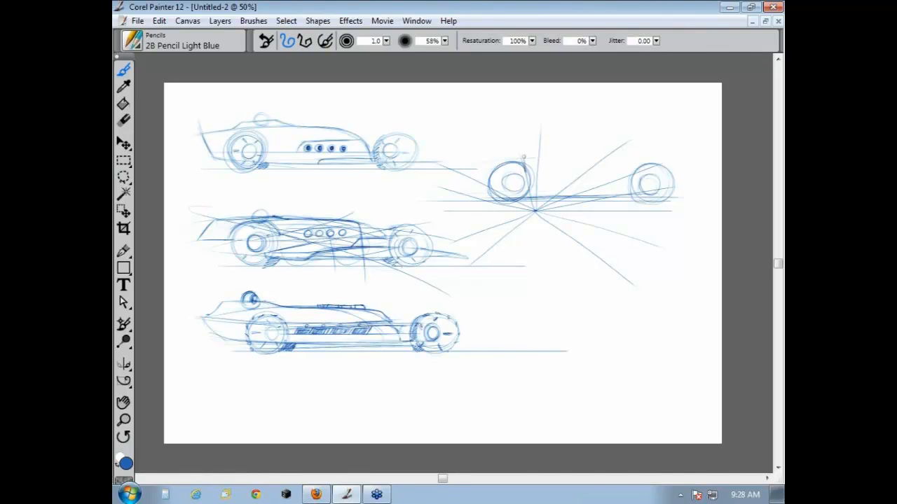
- Sketch the fourth car's arched upper body, tapered tail and sloping nose, and connect the front axle to the body
{"action": "mouse_move", "coordinate": [458, 170]}
{"action": "left_mouse_down"}
{"action": "mouse_move", "coordinate": [593, 162]}
{"action": "mouse_move", "coordinate": [561, 156]}
{"action": "mouse_move", "coordinate": [607, 171]}
{"action": "mouse_move", "coordinate": [616, 192]}
{"action": "mouse_move", "coordinate": [633, 198]}
{"action": "mouse_move", "coordinate": [622, 191]}
{"action": "left_mouse_up"}
{"action": "left_click_drag", "start_coordinate": [536, 195], "coordinate": [629, 193]}
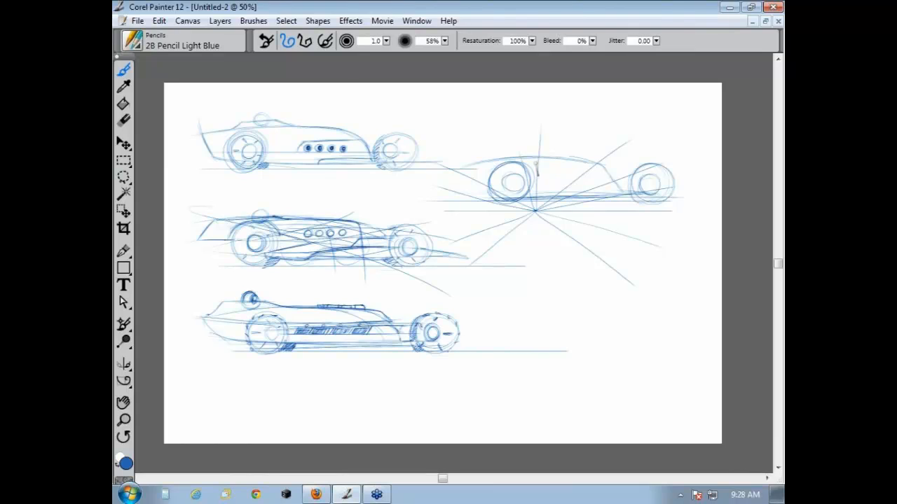
{"action": "mouse_move", "coordinate": [455, 166]}
{"action": "left_mouse_down"}
{"action": "mouse_move", "coordinate": [447, 190]}
{"action": "mouse_move", "coordinate": [487, 199]}
{"action": "left_mouse_up"}
{"action": "mouse_move", "coordinate": [448, 169]}
{"action": "left_mouse_down"}
{"action": "mouse_move", "coordinate": [553, 158]}
{"action": "mouse_move", "coordinate": [617, 167]}
{"action": "left_mouse_up"}
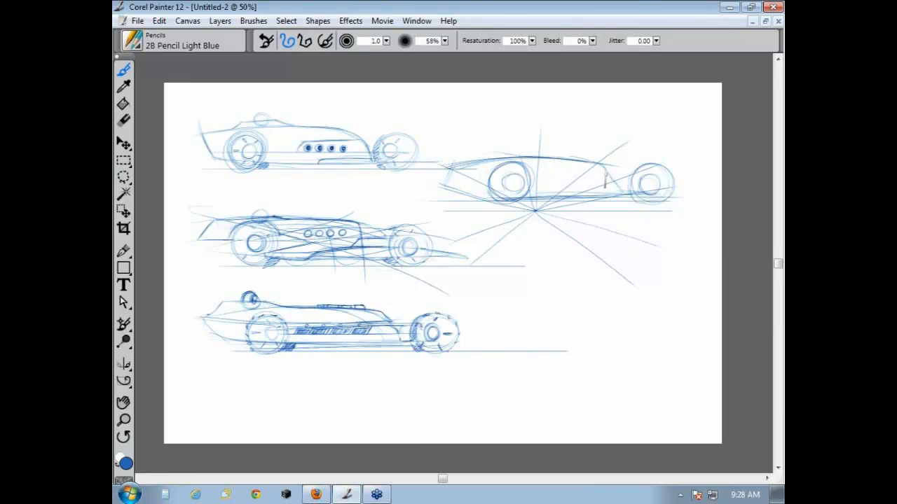
{"action": "mouse_move", "coordinate": [594, 193]}
{"action": "left_mouse_down"}
{"action": "mouse_move", "coordinate": [637, 194]}
{"action": "mouse_move", "coordinate": [623, 190]}
{"action": "left_mouse_up"}
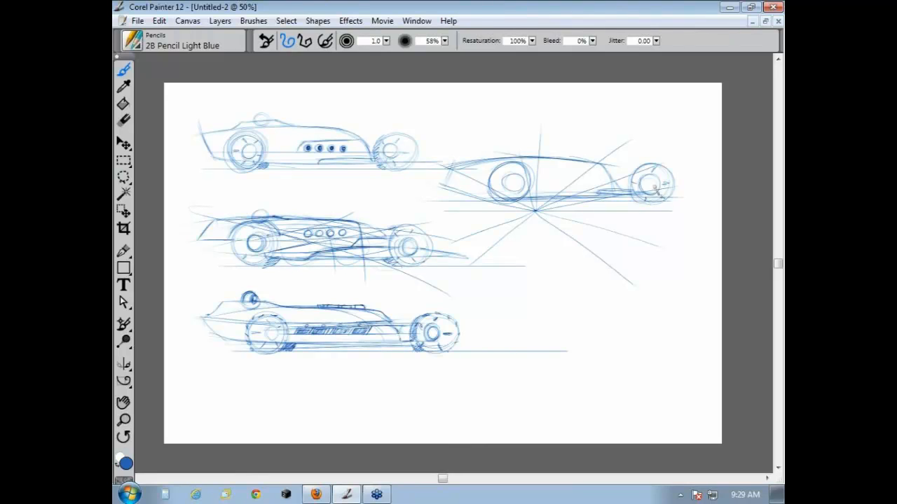
- Add hub, spoke and shading details to the fourth car's wheels, and draw its underbody, tail and side contour lines
{"action": "mouse_move", "coordinate": [653, 185]}
{"action": "left_mouse_down"}
{"action": "mouse_move", "coordinate": [644, 180]}
{"action": "mouse_move", "coordinate": [656, 180]}
{"action": "left_mouse_up"}
{"action": "mouse_move", "coordinate": [513, 181]}
{"action": "left_mouse_down"}
{"action": "mouse_move", "coordinate": [513, 168]}
{"action": "mouse_move", "coordinate": [497, 200]}
{"action": "left_mouse_up"}
{"action": "left_click_drag", "start_coordinate": [551, 159], "coordinate": [552, 175]}
{"action": "mouse_move", "coordinate": [531, 199]}
{"action": "left_mouse_down"}
{"action": "mouse_move", "coordinate": [572, 207]}
{"action": "mouse_move", "coordinate": [496, 208]}
{"action": "mouse_move", "coordinate": [669, 202]}
{"action": "mouse_move", "coordinate": [643, 203]}
{"action": "left_mouse_up"}
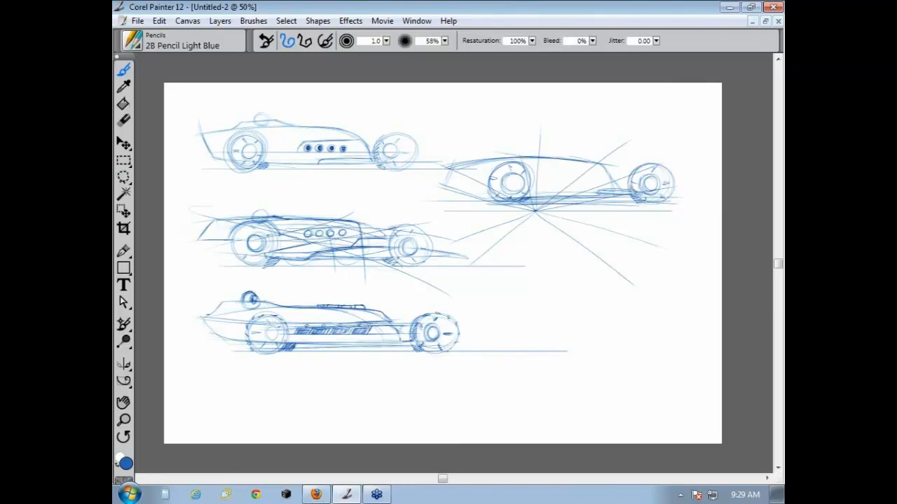
{"action": "left_click_drag", "start_coordinate": [632, 194], "coordinate": [641, 168]}
{"action": "left_click_drag", "start_coordinate": [441, 190], "coordinate": [521, 180]}
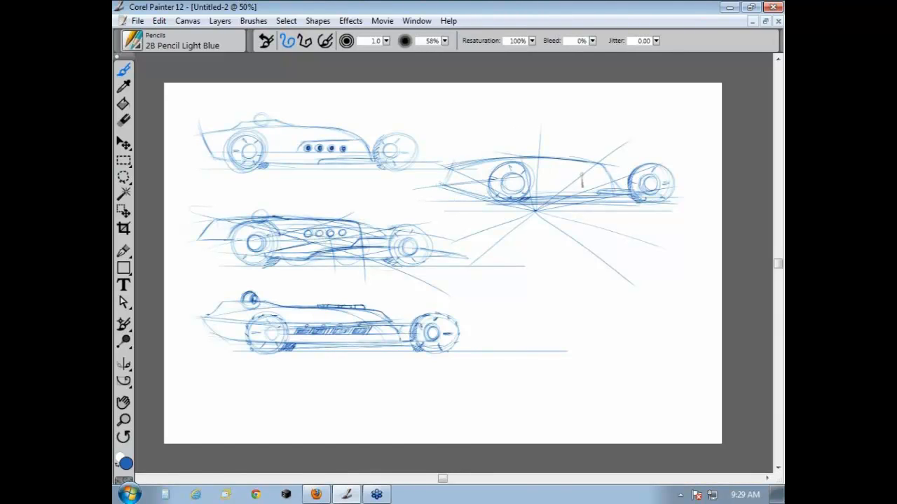
{"action": "left_click_drag", "start_coordinate": [581, 175], "coordinate": [653, 183]}
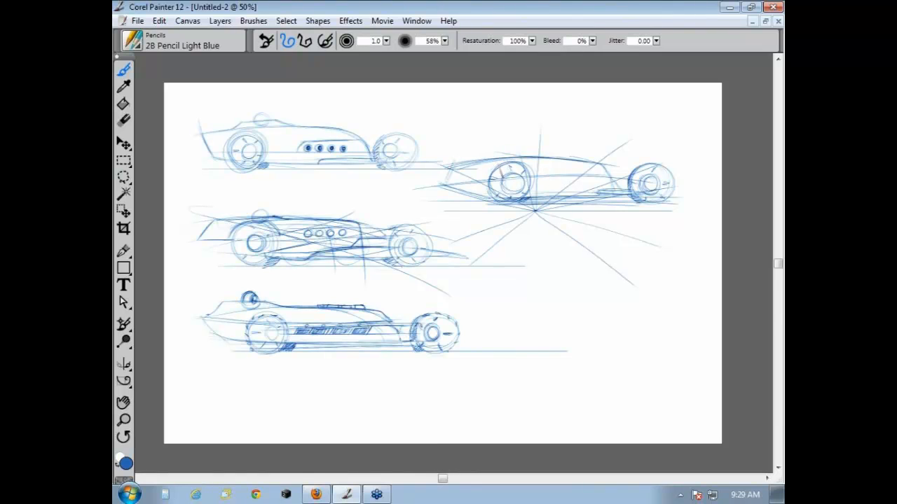
- Add tread marks around both of the fourth car's tires and strengthen the ground line beneath them
{"action": "left_click_drag", "start_coordinate": [501, 168], "coordinate": [492, 184]}
{"action": "mouse_move", "coordinate": [514, 161]}
{"action": "left_mouse_down"}
{"action": "mouse_move", "coordinate": [530, 168]}
{"action": "mouse_move", "coordinate": [533, 200]}
{"action": "left_mouse_up"}
{"action": "mouse_move", "coordinate": [635, 175]}
{"action": "left_mouse_down"}
{"action": "mouse_move", "coordinate": [628, 189]}
{"action": "mouse_move", "coordinate": [648, 169]}
{"action": "mouse_move", "coordinate": [669, 175]}
{"action": "left_mouse_up"}
{"action": "left_click_drag", "start_coordinate": [538, 208], "coordinate": [402, 209]}
{"action": "left_click_drag", "start_coordinate": [541, 205], "coordinate": [693, 204]}
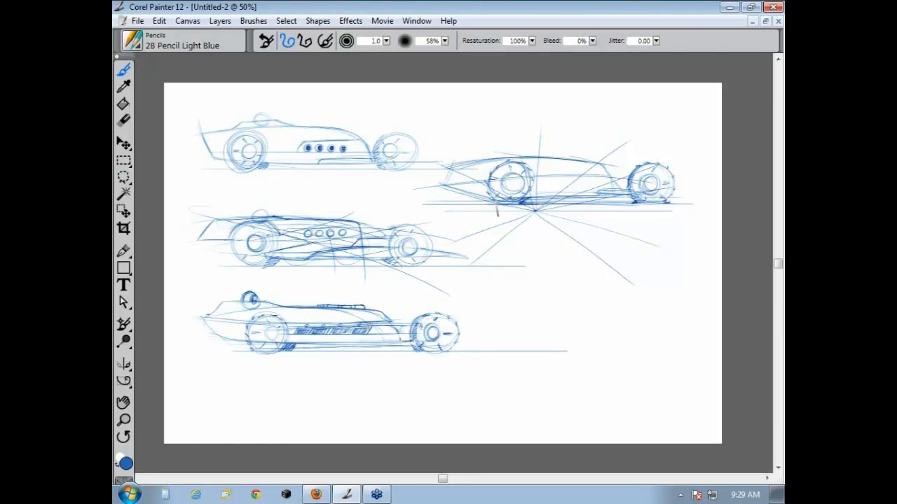
- Darken the fourth car's tail and lower edges, and reinforce its upper body contour with a raised arch above the rear wheel
{"action": "left_click_drag", "start_coordinate": [502, 203], "coordinate": [451, 201]}
{"action": "left_click_drag", "start_coordinate": [466, 159], "coordinate": [534, 157]}
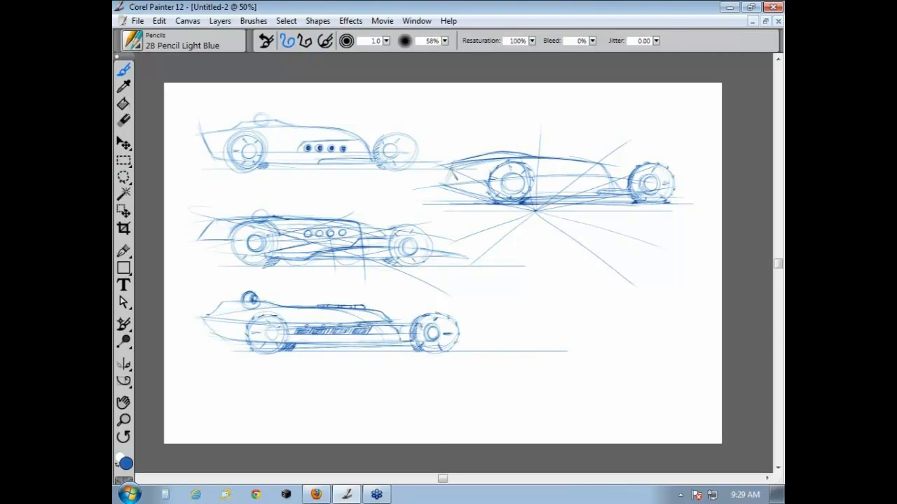
{"action": "mouse_move", "coordinate": [454, 173]}
{"action": "left_mouse_down"}
{"action": "mouse_move", "coordinate": [474, 207]}
{"action": "mouse_move", "coordinate": [451, 184]}
{"action": "mouse_move", "coordinate": [485, 205]}
{"action": "mouse_move", "coordinate": [630, 195]}
{"action": "left_mouse_up"}
{"action": "mouse_move", "coordinate": [514, 156]}
{"action": "left_mouse_down"}
{"action": "mouse_move", "coordinate": [587, 162]}
{"action": "mouse_move", "coordinate": [616, 203]}
{"action": "left_mouse_up"}
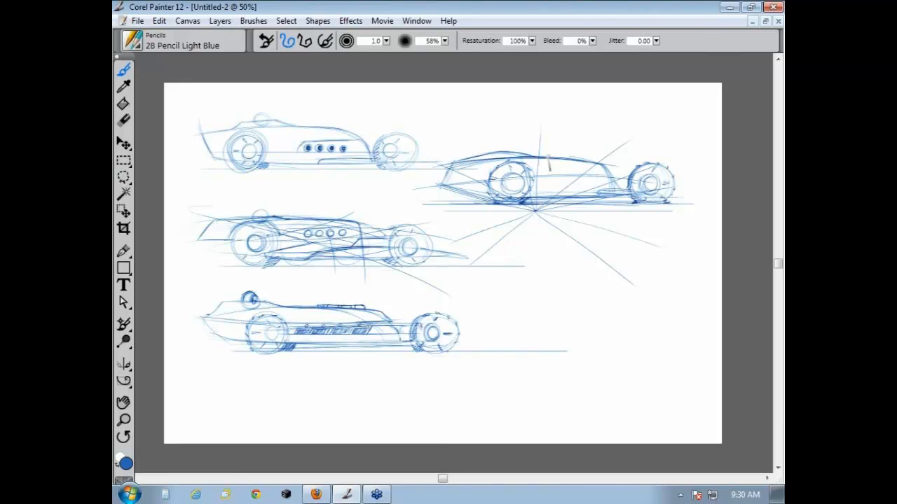
{"action": "left_click_drag", "start_coordinate": [460, 168], "coordinate": [519, 160]}
{"action": "left_click_drag", "start_coordinate": [552, 186], "coordinate": [572, 186]}
{"action": "key", "text": "ctrl+z"}
{"action": "key", "text": "ctrl+z"}
{"action": "key", "text": "ctrl+z"}
{"action": "key", "text": "ctrl+z"}
- Darken the fourth car's rear wheel, add contact shadows under both tires, and shade the inner edge of the front wheel
{"action": "mouse_move", "coordinate": [508, 178]}
{"action": "left_mouse_down"}
{"action": "mouse_move", "coordinate": [518, 198]}
{"action": "mouse_move", "coordinate": [519, 168]}
{"action": "left_mouse_up"}
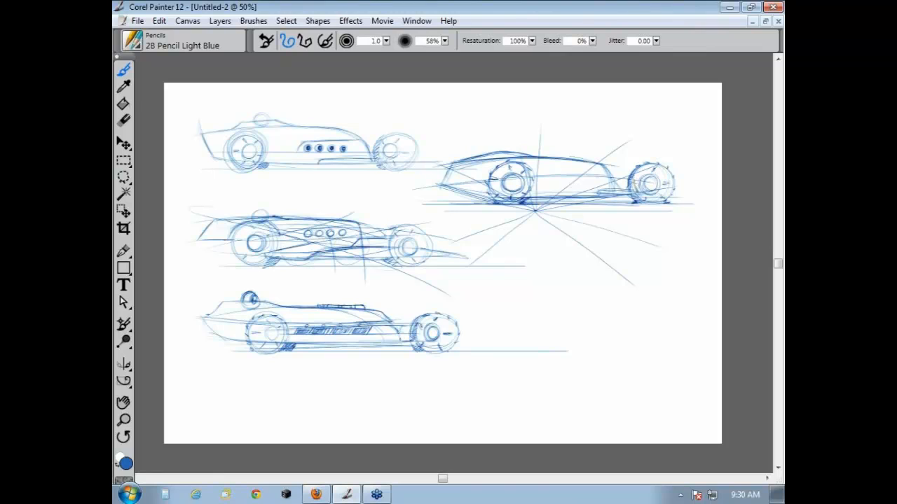
{"action": "left_click_drag", "start_coordinate": [644, 185], "coordinate": [649, 207]}
{"action": "key", "text": "ctrl+z"}
{"action": "left_click_drag", "start_coordinate": [523, 200], "coordinate": [528, 209]}
{"action": "left_click_drag", "start_coordinate": [632, 203], "coordinate": [638, 205]}
{"action": "left_click_drag", "start_coordinate": [632, 170], "coordinate": [635, 188]}
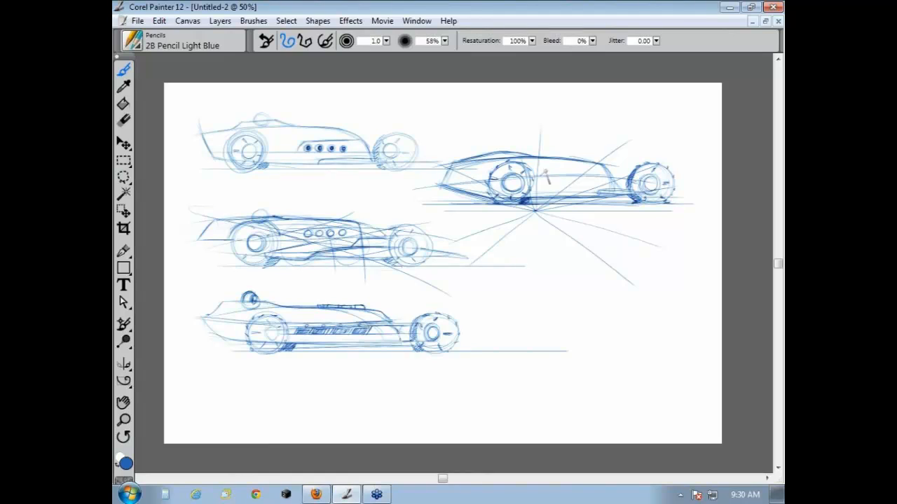
- Draw a row of side vents, a barred front grille and a shaded lower side recess on the fourth car
{"action": "left_click_drag", "start_coordinate": [543, 173], "coordinate": [621, 172]}
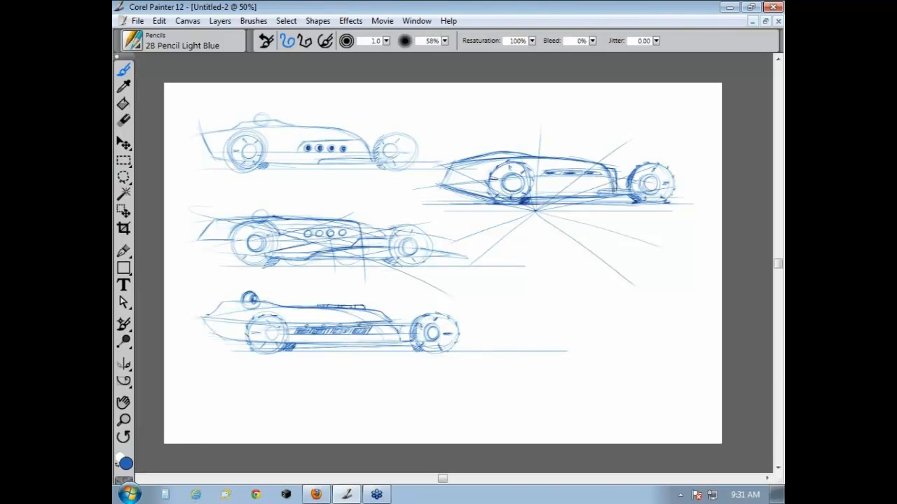
{"action": "left_click_drag", "start_coordinate": [620, 176], "coordinate": [622, 190]}
{"action": "left_click_drag", "start_coordinate": [600, 189], "coordinate": [587, 203]}
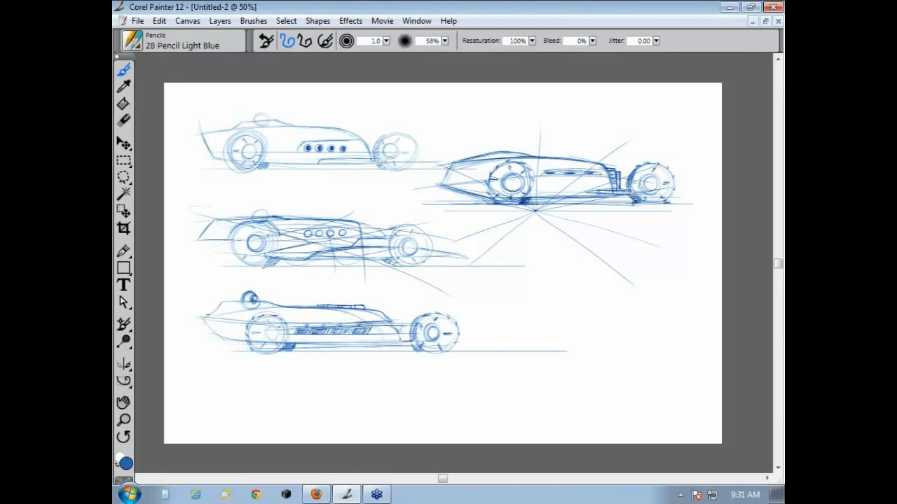
{"action": "mouse_move", "coordinate": [606, 188]}
{"action": "left_mouse_down"}
{"action": "mouse_move", "coordinate": [577, 199]}
{"action": "mouse_move", "coordinate": [620, 188]}
{"action": "mouse_move", "coordinate": [583, 194]}
{"action": "mouse_move", "coordinate": [611, 194]}
{"action": "left_mouse_up"}
{"action": "mouse_move", "coordinate": [642, 166]}
{"action": "left_mouse_down"}
{"action": "mouse_move", "coordinate": [627, 192]}
{"action": "mouse_move", "coordinate": [627, 183]}
{"action": "mouse_move", "coordinate": [633, 202]}
{"action": "left_mouse_up"}
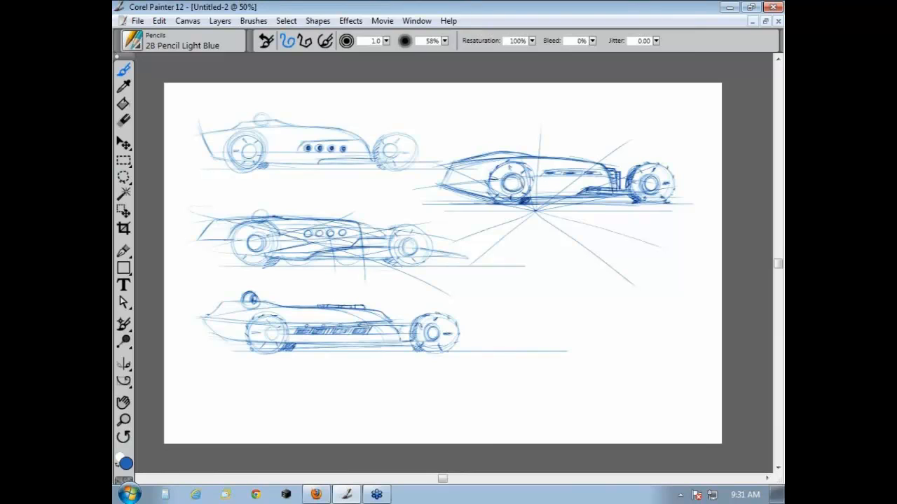
- Add a raised hood line to the fourth car, detail its wheel hubs and hatch shading inside both wheels
{"action": "left_click_drag", "start_coordinate": [521, 179], "coordinate": [520, 190]}
{"action": "left_click_drag", "start_coordinate": [548, 157], "coordinate": [590, 159]}
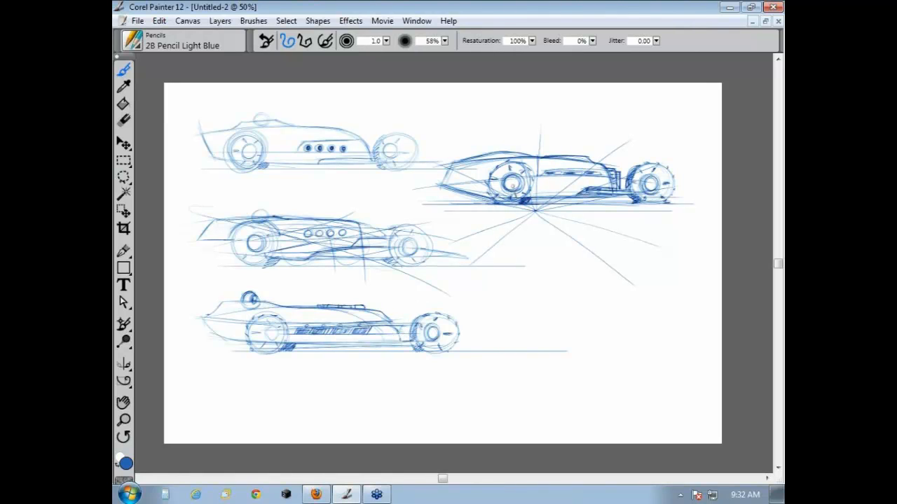
{"action": "mouse_move", "coordinate": [510, 181]}
{"action": "left_mouse_down"}
{"action": "mouse_move", "coordinate": [519, 196]}
{"action": "mouse_move", "coordinate": [510, 192]}
{"action": "left_mouse_up"}
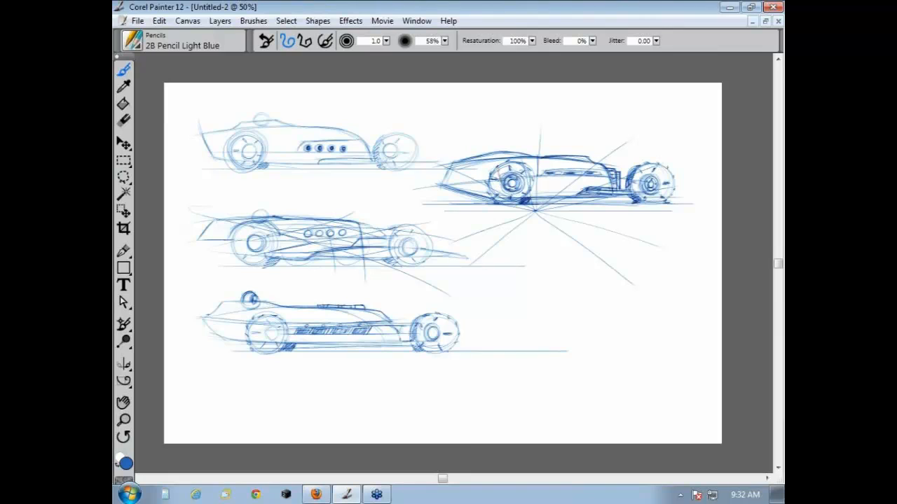
{"action": "left_click_drag", "start_coordinate": [496, 183], "coordinate": [515, 169]}
{"action": "mouse_move", "coordinate": [657, 176]}
{"action": "left_mouse_down"}
{"action": "mouse_move", "coordinate": [639, 183]}
{"action": "mouse_move", "coordinate": [653, 168]}
{"action": "mouse_move", "coordinate": [671, 187]}
{"action": "left_mouse_up"}
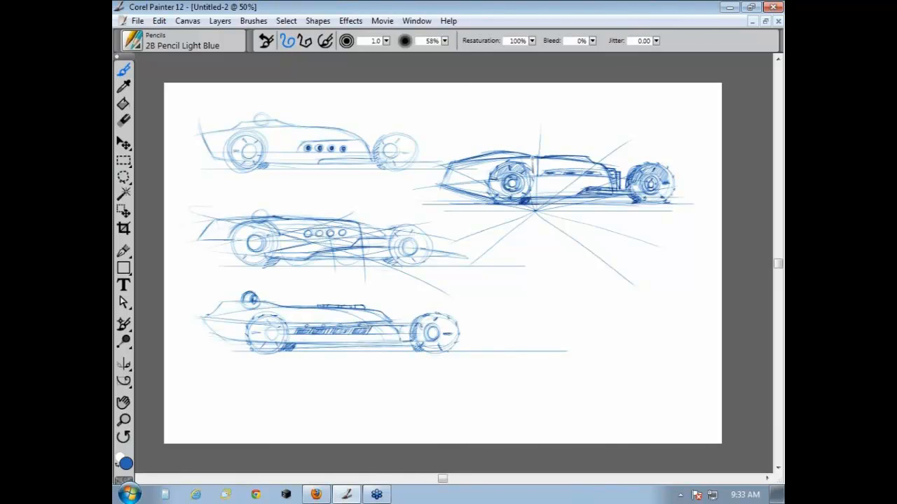
{"action": "mouse_move", "coordinate": [690, 225]}
{"action": "left_mouse_down"}
{"action": "mouse_move", "coordinate": [454, 134]}
{"action": "mouse_move", "coordinate": [678, 223]}
{"action": "left_mouse_up"}
{"action": "mouse_move", "coordinate": [453, 339]}
{"action": "left_mouse_down"}
{"action": "mouse_move", "coordinate": [446, 352]}
{"action": "mouse_move", "coordinate": [464, 342]}
{"action": "left_mouse_up"}
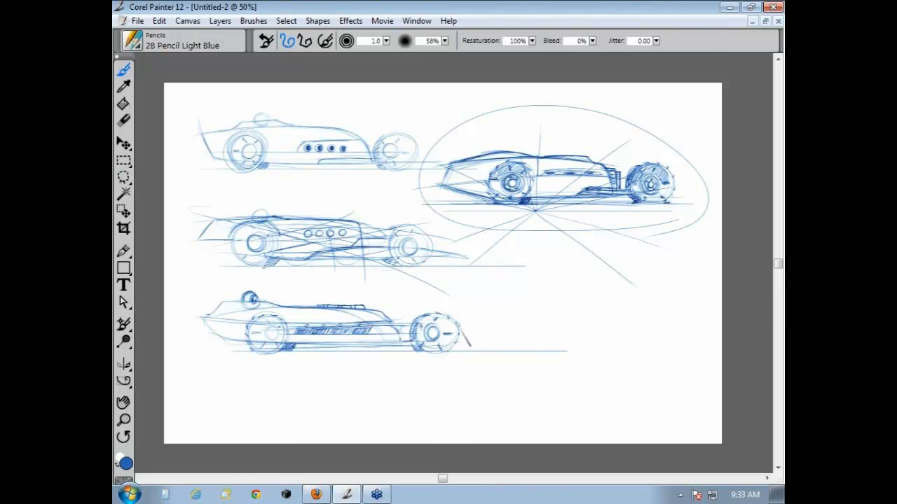
{"action": "key", "text": "ctrl+z"}
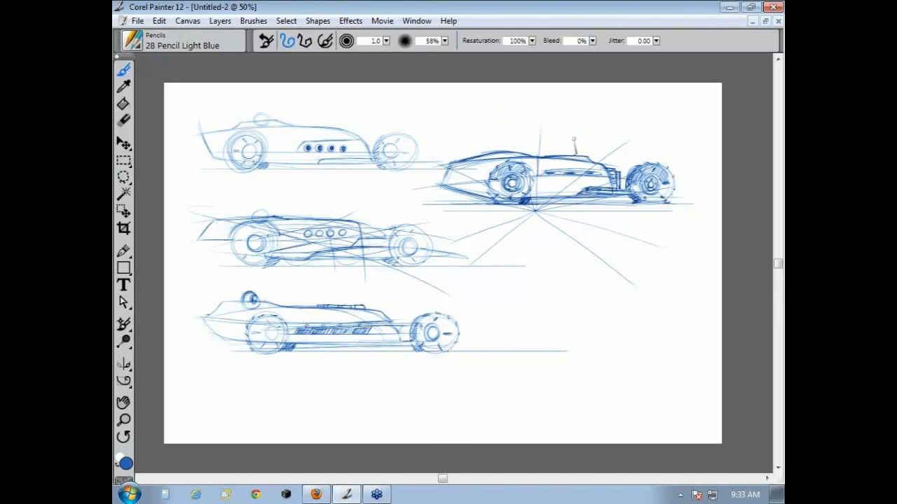
{"action": "left_click", "coordinate": [413, 22]}
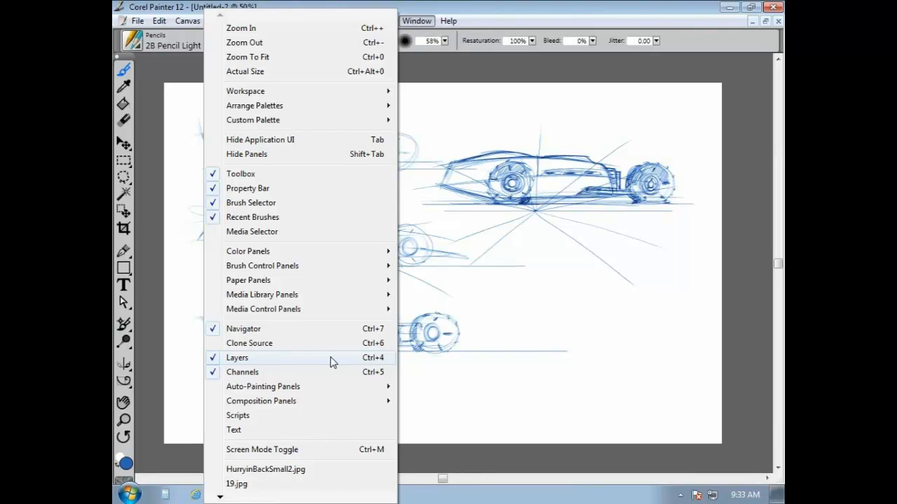
{"action": "left_click", "coordinate": [511, 69]}
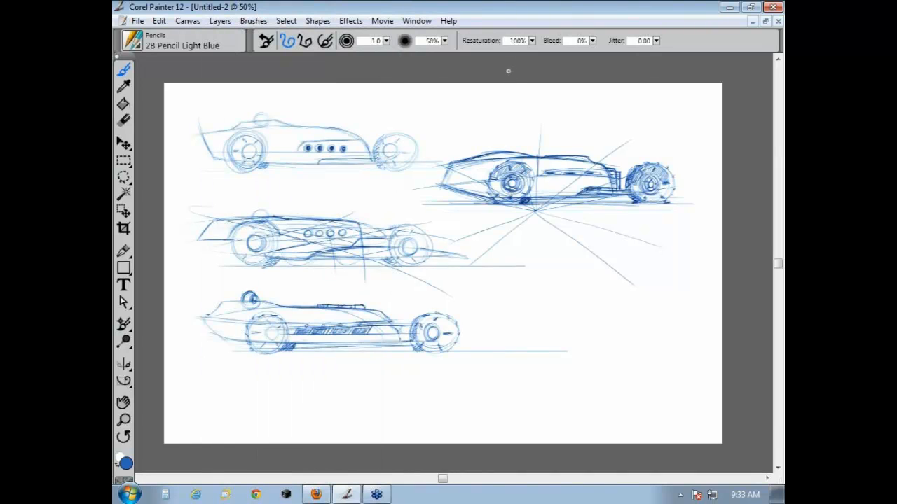
{"action": "left_click", "coordinate": [425, 22]}
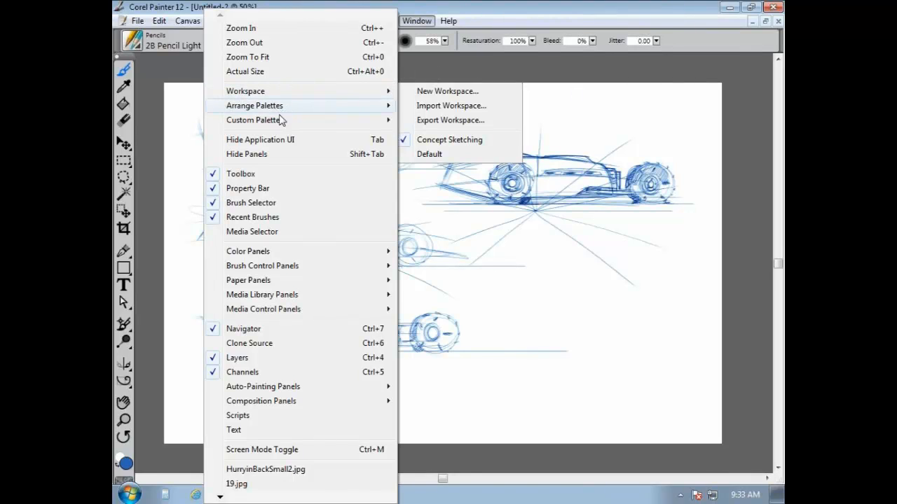
{"action": "mouse_move", "coordinate": [286, 250]}
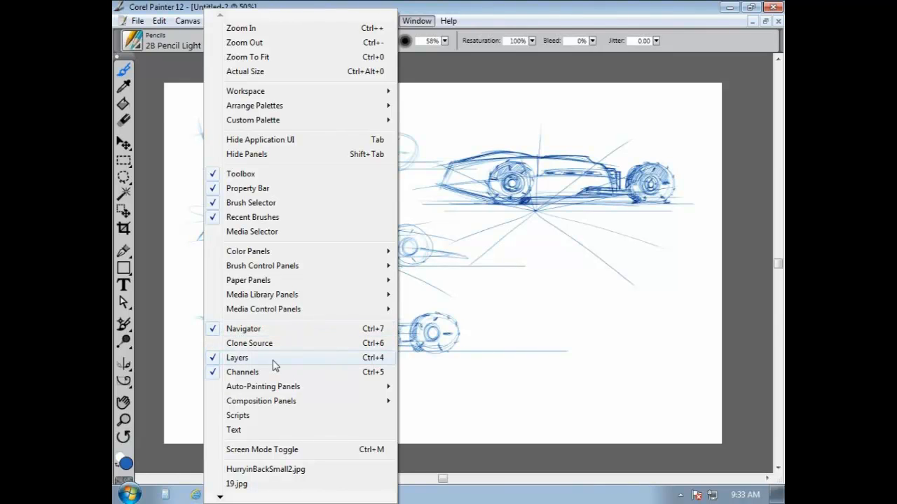
{"action": "left_click", "coordinate": [492, 54]}
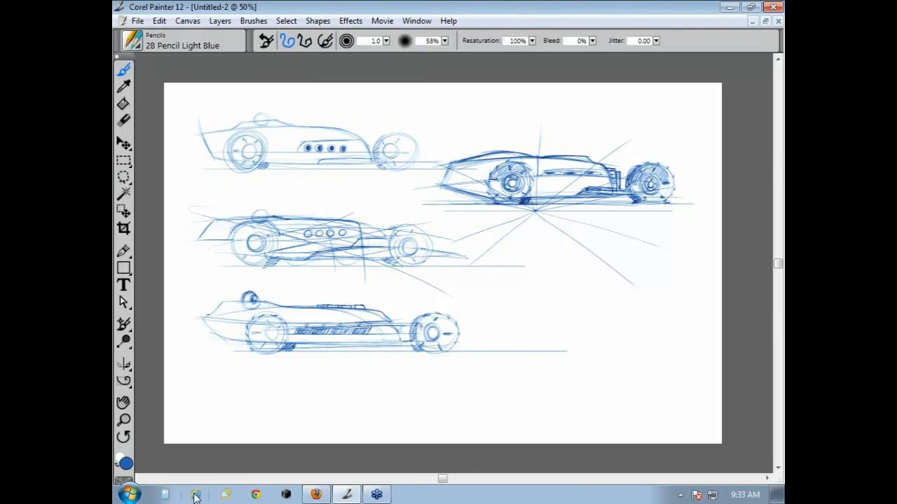
{"action": "left_click", "coordinate": [381, 20]}
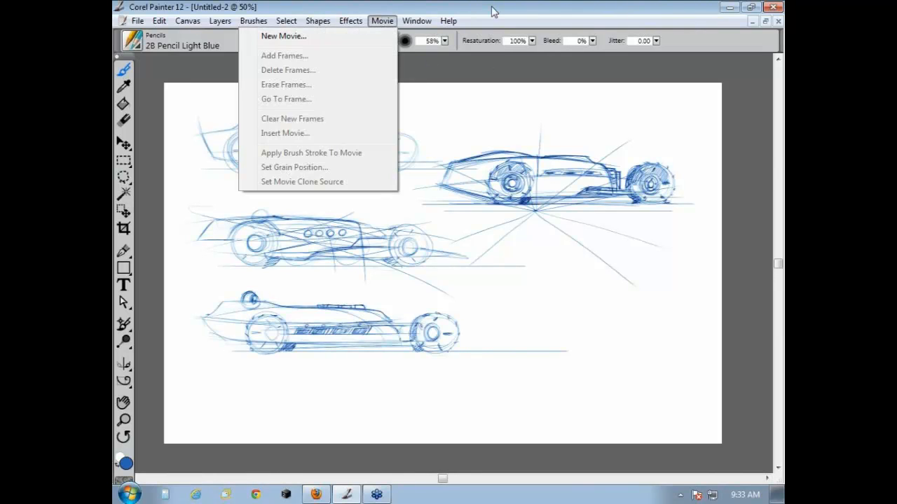
{"action": "left_click", "coordinate": [418, 27]}
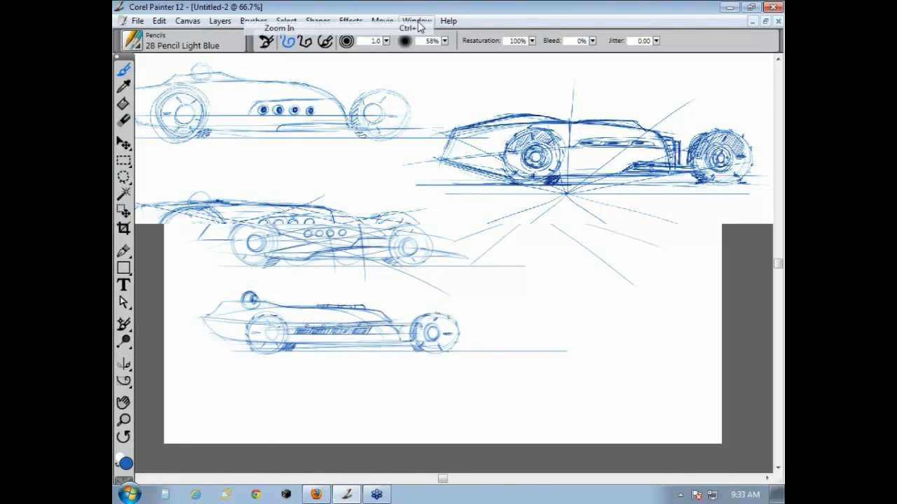
{"action": "key", "text": "ctrl+minus"}
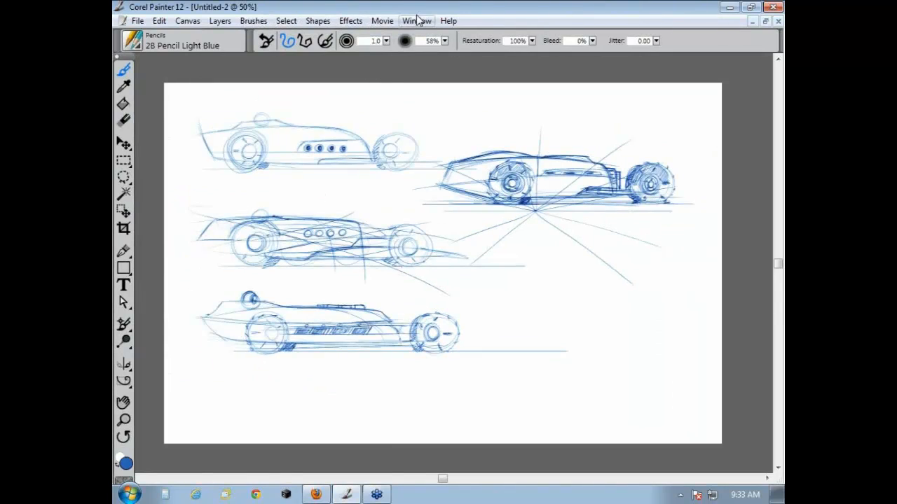
- Turn off the display of the Layers panel
{"action": "left_click", "coordinate": [417, 20]}
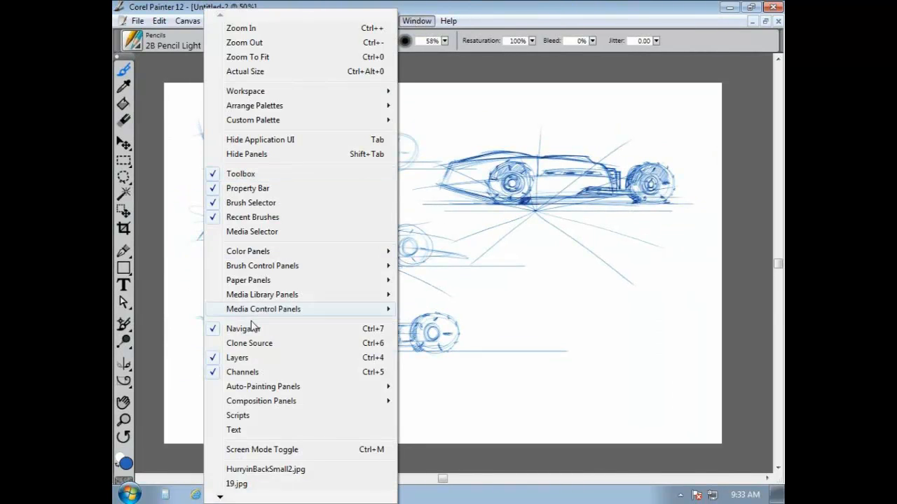
{"action": "left_click", "coordinate": [215, 358]}
{"action": "left_click", "coordinate": [417, 21]}
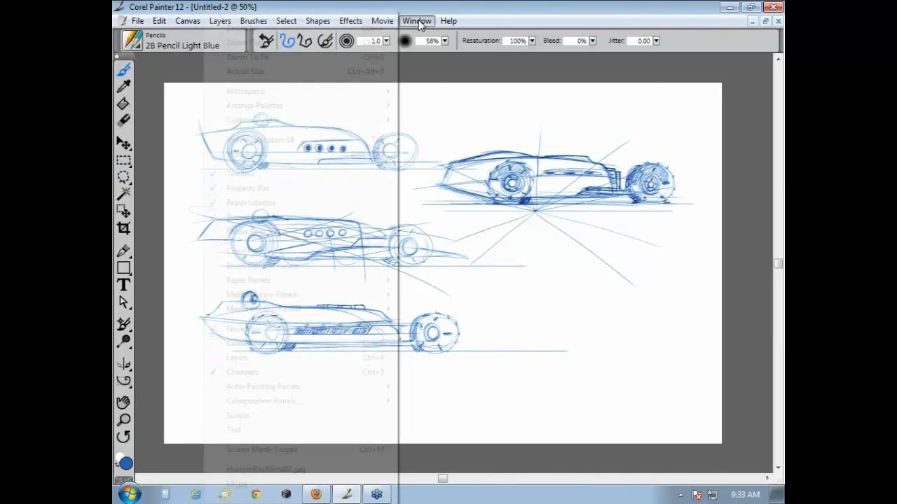
{"action": "left_click", "coordinate": [564, 70]}
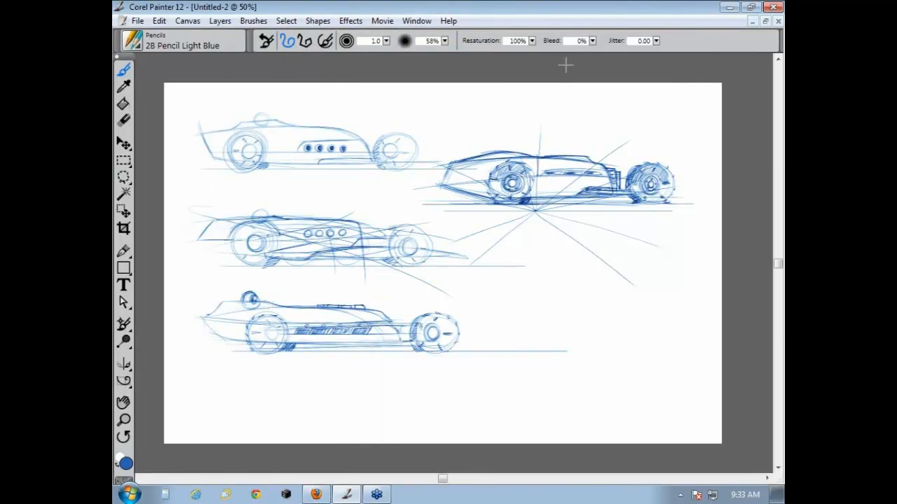
- Restore the maximized drawing window to its floating size and move it back fully onto the screen
{"action": "left_click", "coordinate": [749, 8]}
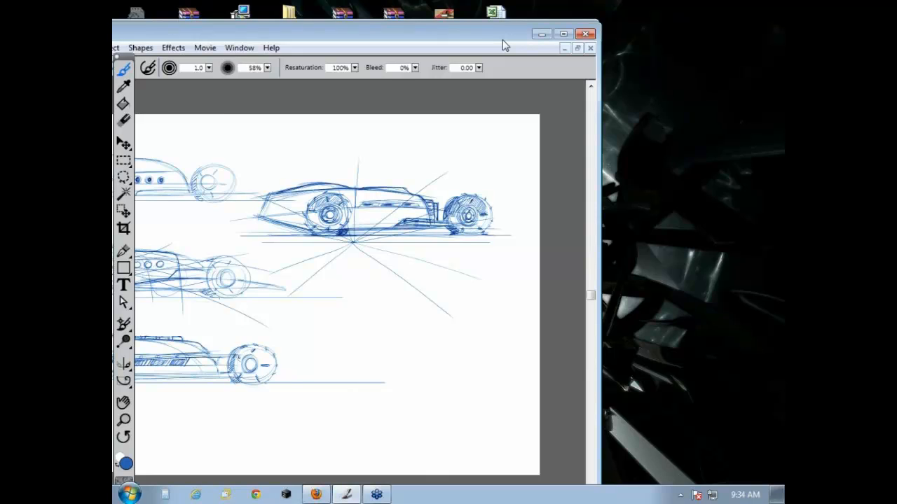
{"action": "mouse_move", "coordinate": [503, 40]}
{"action": "left_mouse_down"}
{"action": "mouse_move", "coordinate": [744, 58]}
{"action": "mouse_move", "coordinate": [720, 18]}
{"action": "mouse_move", "coordinate": [742, 6]}
{"action": "left_mouse_up"}
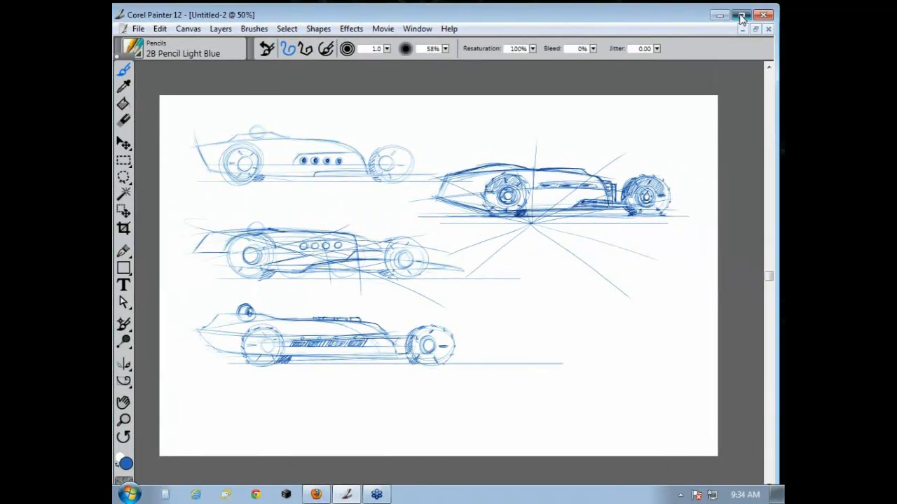
- Draw a freehand lasso selection around the perspective race car sketch on the page's upper right side
{"action": "left_click", "coordinate": [124, 178]}
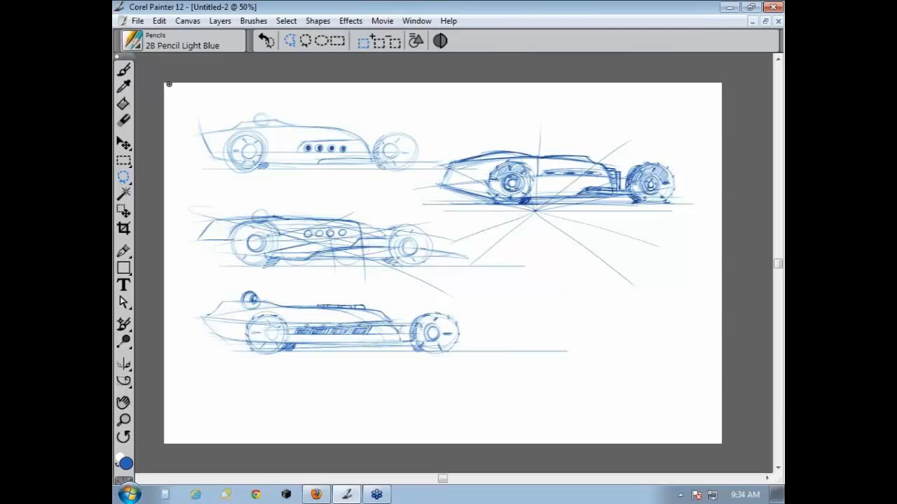
{"action": "left_click", "coordinate": [220, 20]}
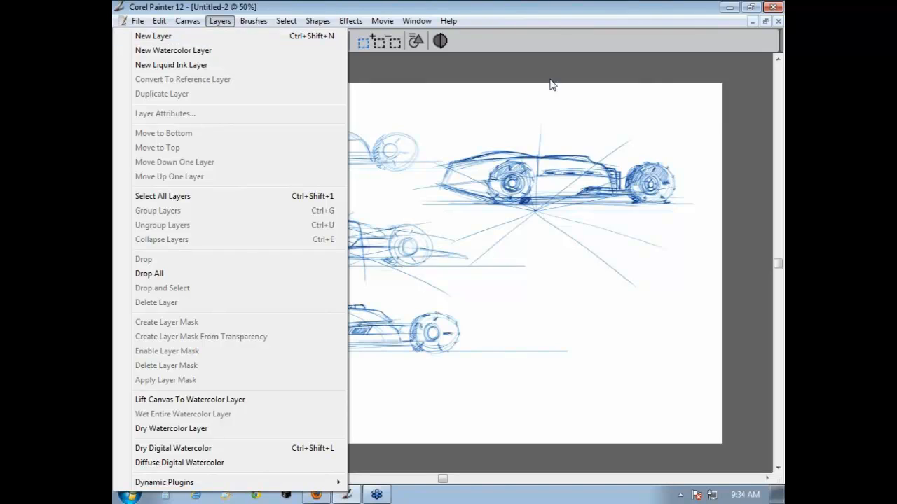
{"action": "left_click", "coordinate": [526, 63]}
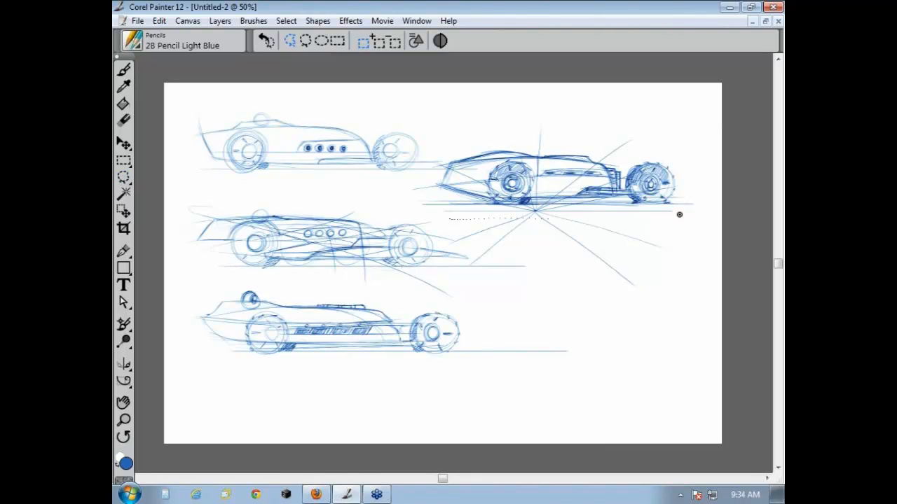
{"action": "mouse_move", "coordinate": [678, 214]}
{"action": "left_mouse_down"}
{"action": "mouse_move", "coordinate": [503, 121]}
{"action": "mouse_move", "coordinate": [444, 139]}
{"action": "mouse_move", "coordinate": [425, 168]}
{"action": "mouse_move", "coordinate": [418, 207]}
{"action": "mouse_move", "coordinate": [456, 210]}
{"action": "left_mouse_up"}
- Create a new Landscape Tabloid image, 17 by 11 inches at 100 pixels per inch
{"action": "left_click", "coordinate": [138, 21]}
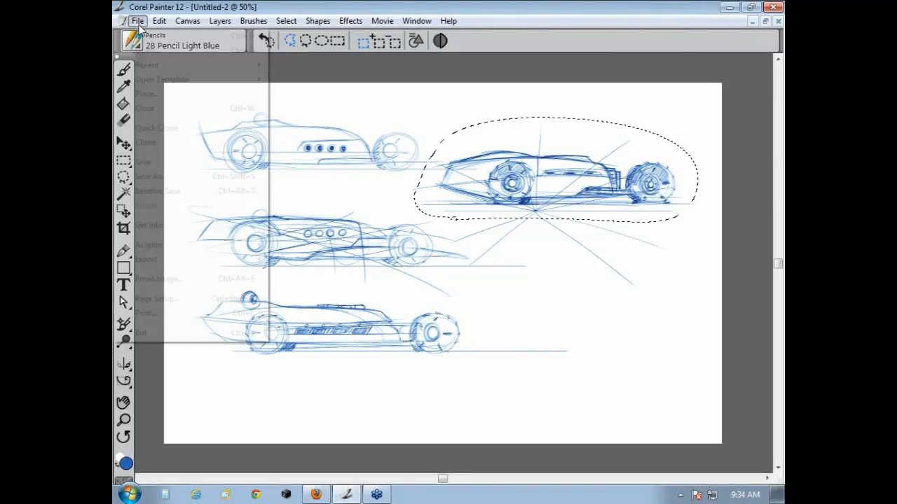
{"action": "left_click", "coordinate": [140, 35]}
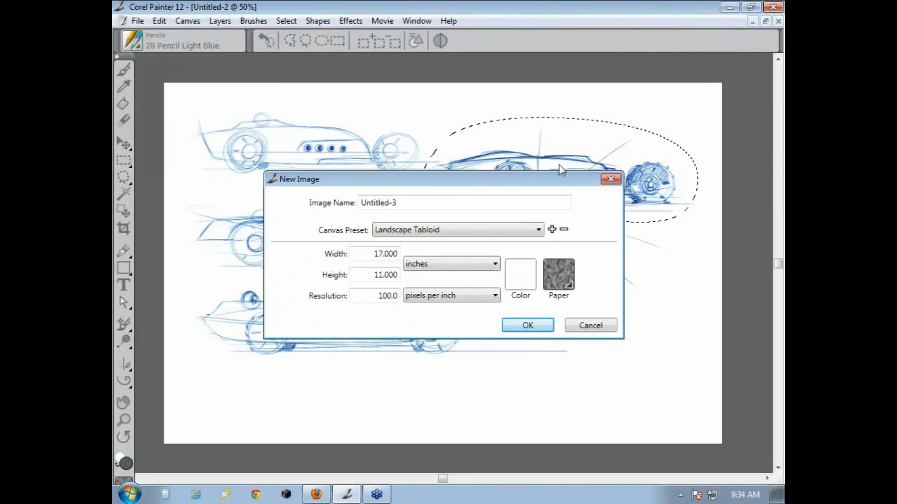
{"action": "left_click", "coordinate": [528, 326]}
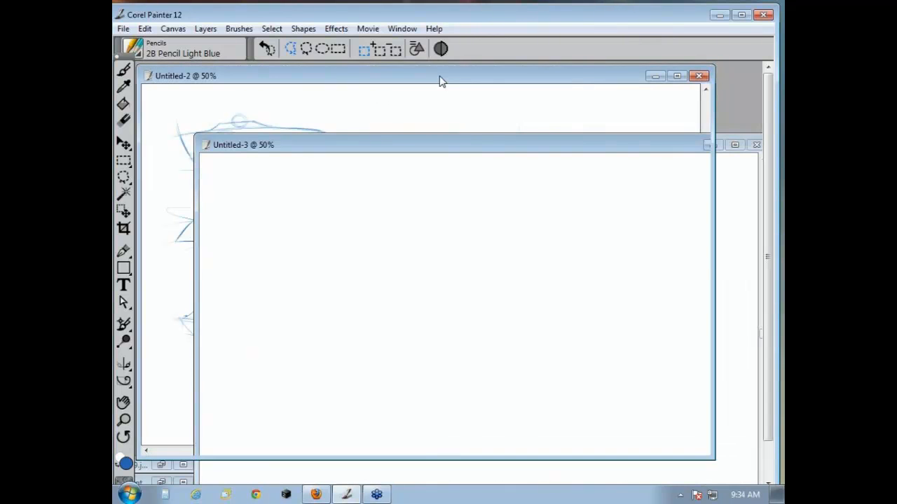
- Copy the selected car sketch from Untitled-2 and paste it into Untitled-3
{"action": "left_click", "coordinate": [491, 92]}
{"action": "left_click", "coordinate": [145, 28]}
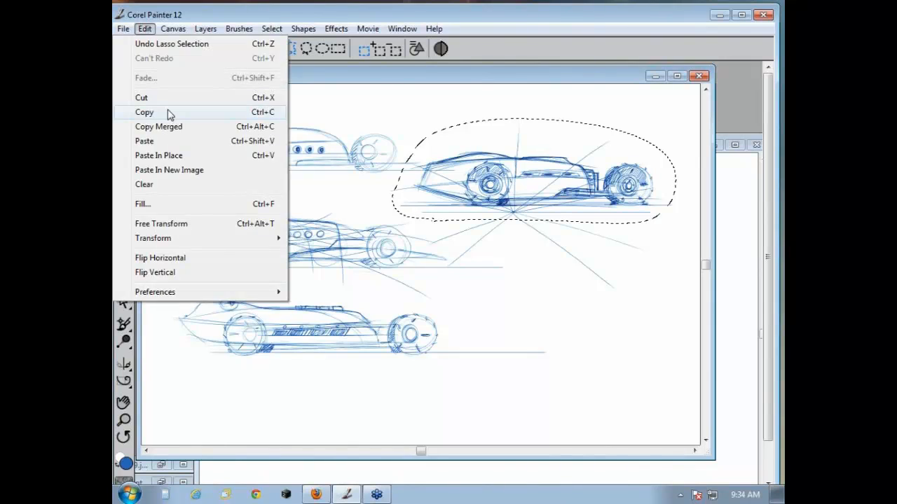
{"action": "left_click", "coordinate": [167, 110]}
{"action": "left_click", "coordinate": [722, 171]}
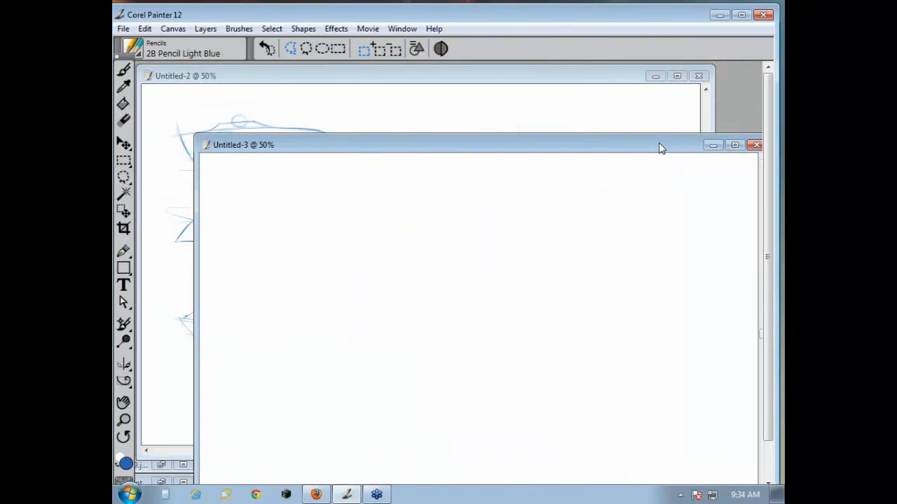
{"action": "left_click_drag", "start_coordinate": [661, 146], "coordinate": [641, 97]}
{"action": "key", "text": "ctrl+v"}
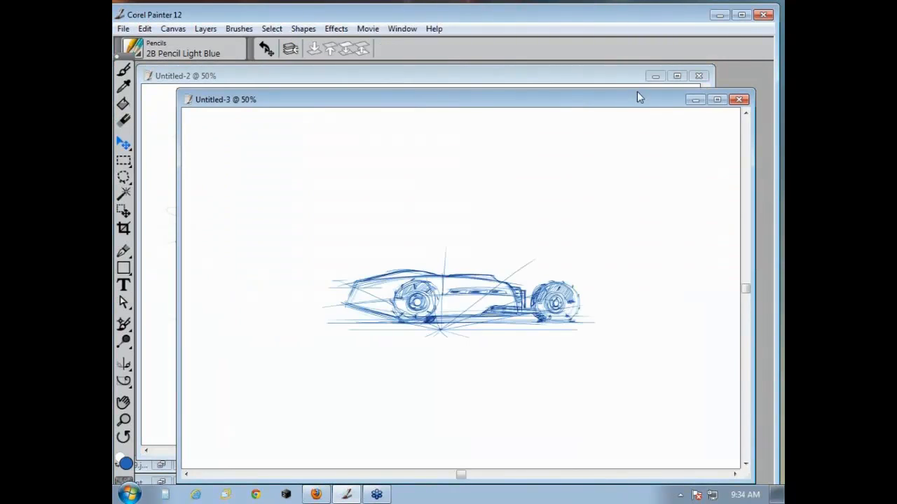
- Move the pasted car into the upper right corner of the canvas and maximize the Untitled-3 document window
{"action": "mouse_move", "coordinate": [466, 301]}
{"action": "left_mouse_down"}
{"action": "mouse_move", "coordinate": [363, 186]}
{"action": "mouse_move", "coordinate": [341, 180]}
{"action": "left_mouse_up"}
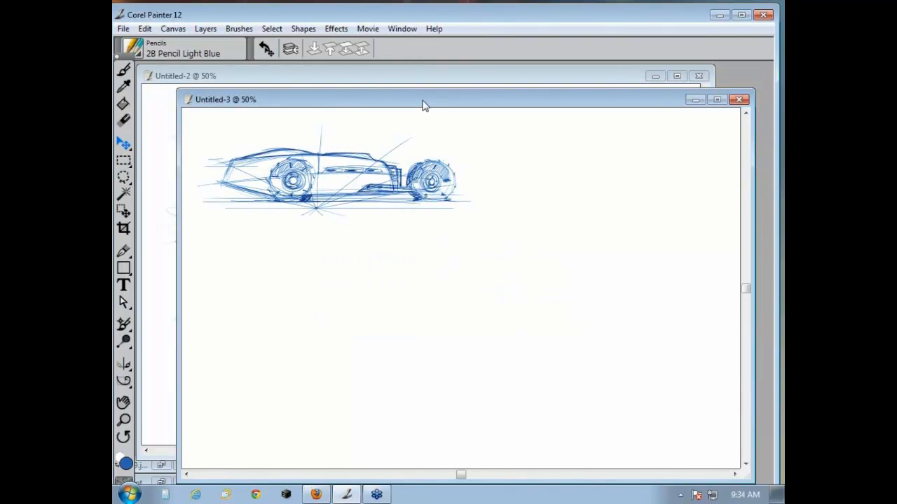
{"action": "left_click_drag", "start_coordinate": [421, 103], "coordinate": [404, 74]}
{"action": "left_click_drag", "start_coordinate": [324, 168], "coordinate": [594, 140]}
{"action": "left_click_drag", "start_coordinate": [558, 75], "coordinate": [547, 78]}
{"action": "left_click", "coordinate": [687, 76]}
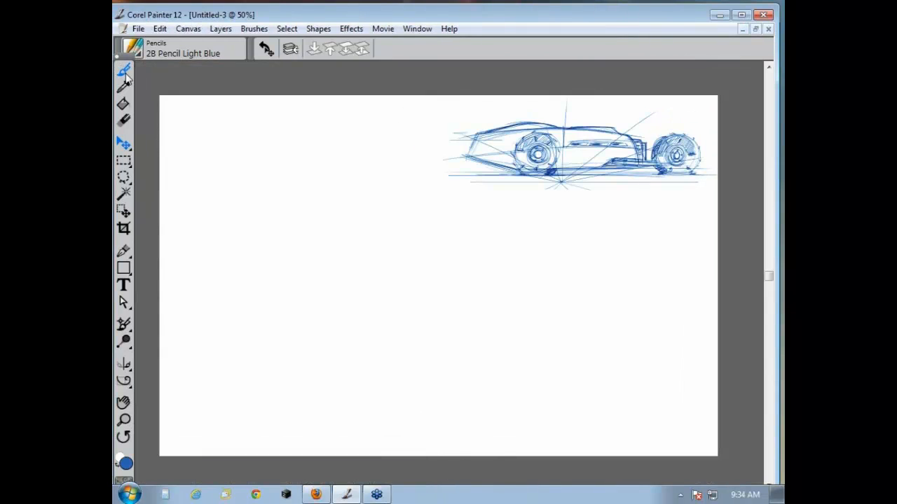
- Switch back to the Brush tool with the 2B Pencil Light Blue variant and turn on the Layers panel
{"action": "left_click", "coordinate": [124, 69]}
{"action": "left_click", "coordinate": [133, 47]}
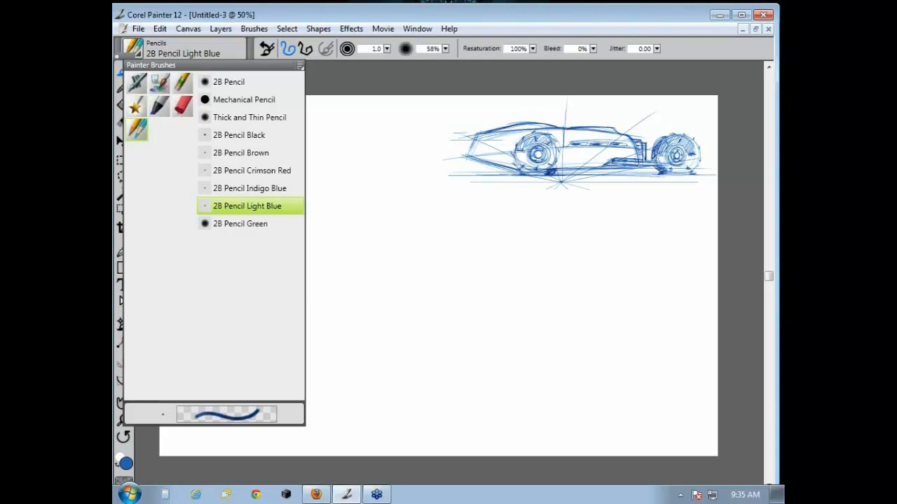
{"action": "left_click", "coordinate": [373, 79]}
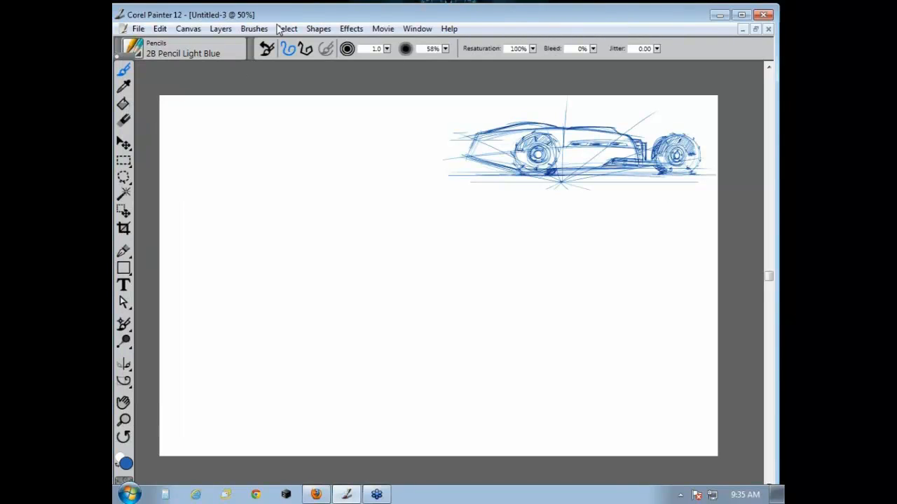
{"action": "left_click", "coordinate": [418, 30]}
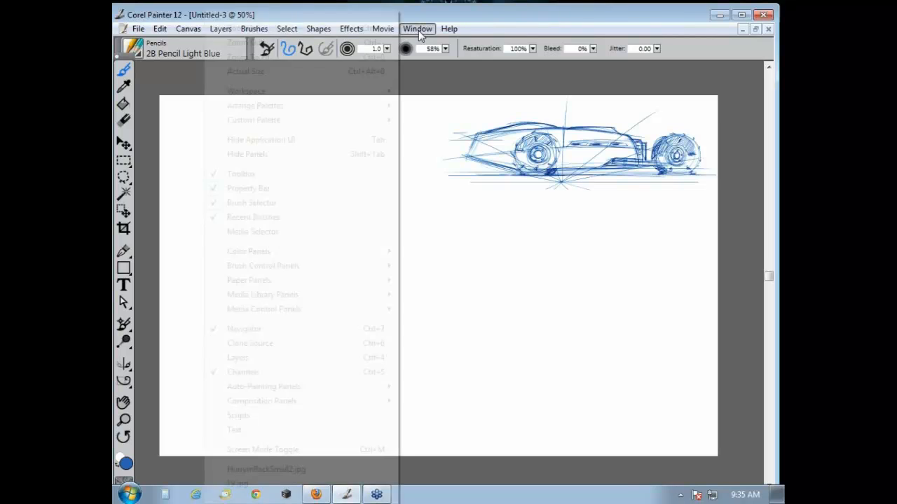
{"action": "mouse_move", "coordinate": [297, 256]}
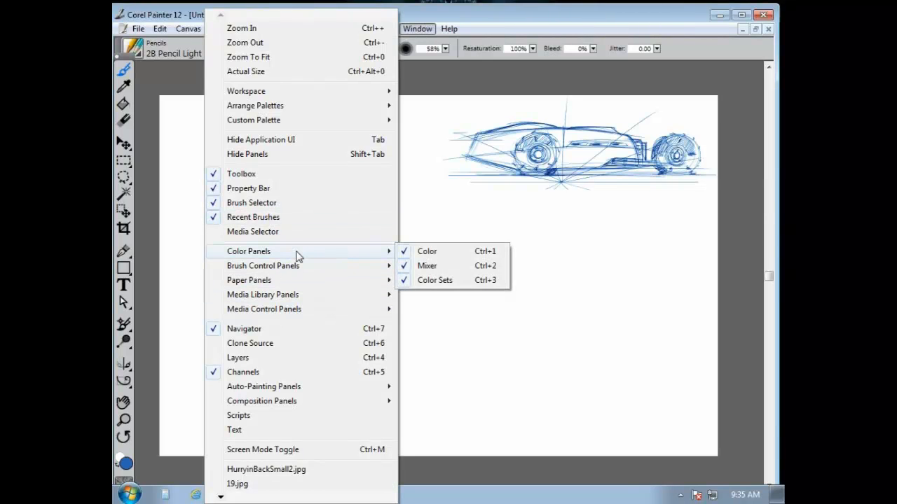
{"action": "left_click", "coordinate": [295, 359]}
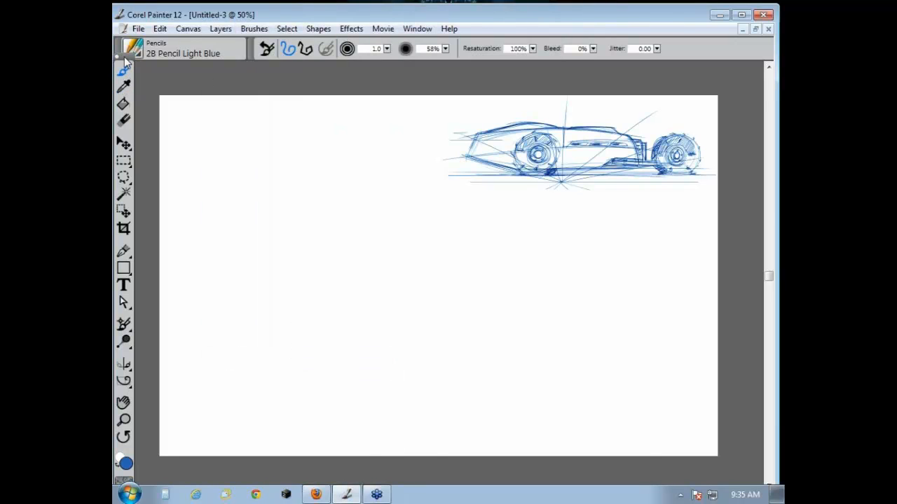
{"action": "left_click_drag", "start_coordinate": [126, 58], "coordinate": [137, 67]}
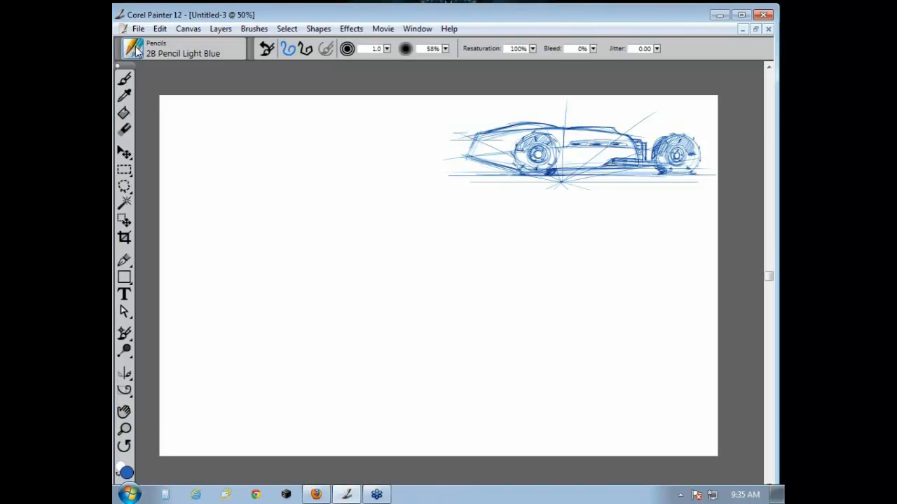
{"action": "left_click", "coordinate": [133, 49]}
{"action": "left_click", "coordinate": [382, 77]}
- Sketch a long diagonal perspective line rising to the right, plus a shorter front line crossing its lower end
{"action": "left_click_drag", "start_coordinate": [277, 417], "coordinate": [445, 368]}
{"action": "key", "text": "ctrl+z"}
{"action": "left_click_drag", "start_coordinate": [271, 390], "coordinate": [548, 286]}
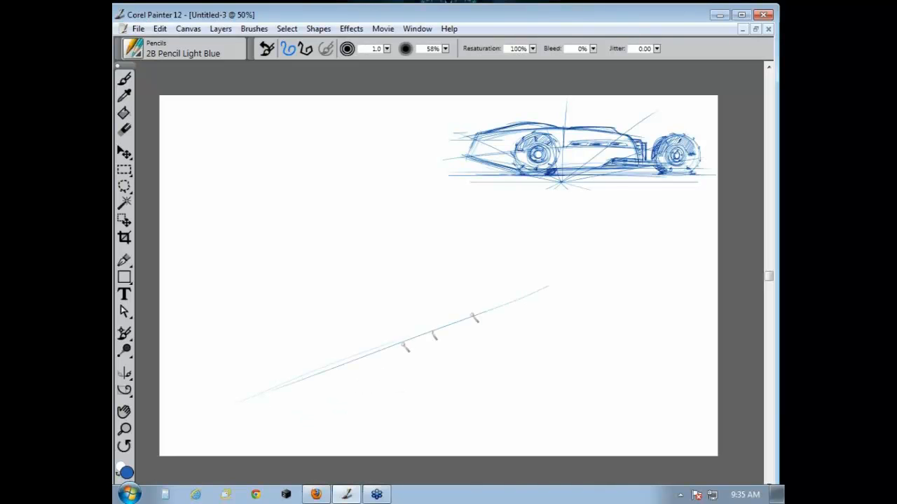
{"action": "left_click_drag", "start_coordinate": [475, 319], "coordinate": [591, 275]}
{"action": "left_click_drag", "start_coordinate": [225, 344], "coordinate": [435, 410]}
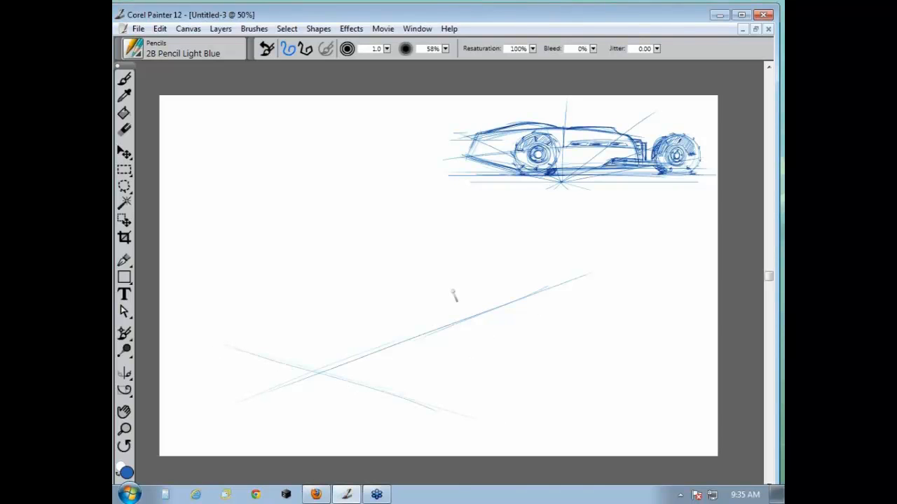
- Strengthen the long diagonal line and mark it and the crossing front line with small down-pointing arrows
{"action": "left_click_drag", "start_coordinate": [516, 281], "coordinate": [566, 283]}
{"action": "left_click_drag", "start_coordinate": [433, 283], "coordinate": [662, 283]}
{"action": "key", "text": "ctrl+z"}
{"action": "left_click_drag", "start_coordinate": [610, 266], "coordinate": [414, 345]}
{"action": "mouse_move", "coordinate": [420, 313]}
{"action": "left_mouse_down"}
{"action": "mouse_move", "coordinate": [420, 334]}
{"action": "mouse_move", "coordinate": [425, 326]}
{"action": "left_mouse_up"}
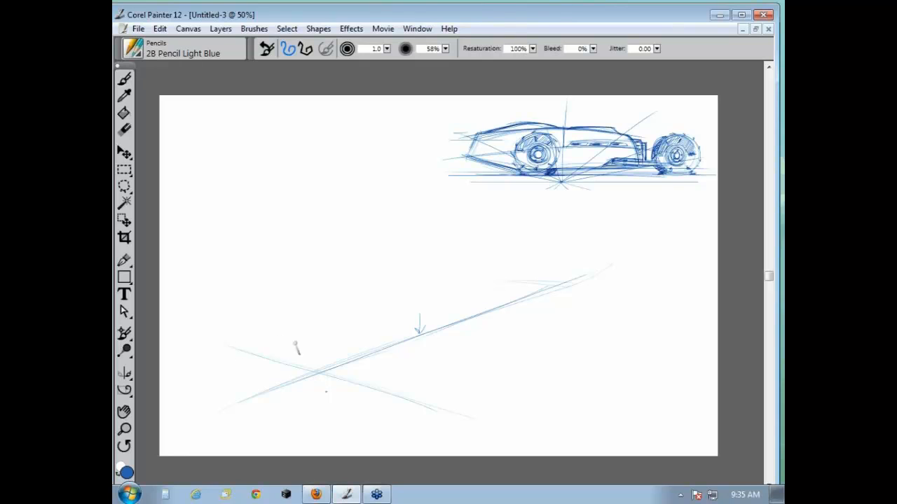
{"action": "left_click_drag", "start_coordinate": [269, 347], "coordinate": [275, 354]}
- Draw a long, nearly horizontal rear cross line through the diagonal's far end and extend the front cross line leftward
{"action": "left_click_drag", "start_coordinate": [462, 283], "coordinate": [612, 286]}
{"action": "left_click_drag", "start_coordinate": [523, 284], "coordinate": [700, 299]}
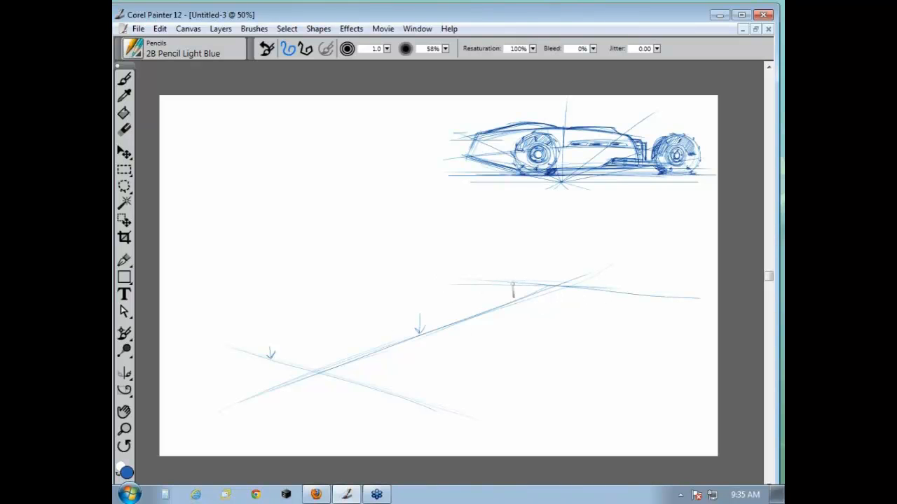
{"action": "mouse_move", "coordinate": [517, 284]}
{"action": "left_mouse_down"}
{"action": "mouse_move", "coordinate": [422, 281]}
{"action": "mouse_move", "coordinate": [569, 286]}
{"action": "left_mouse_up"}
{"action": "left_click_drag", "start_coordinate": [494, 284], "coordinate": [330, 270]}
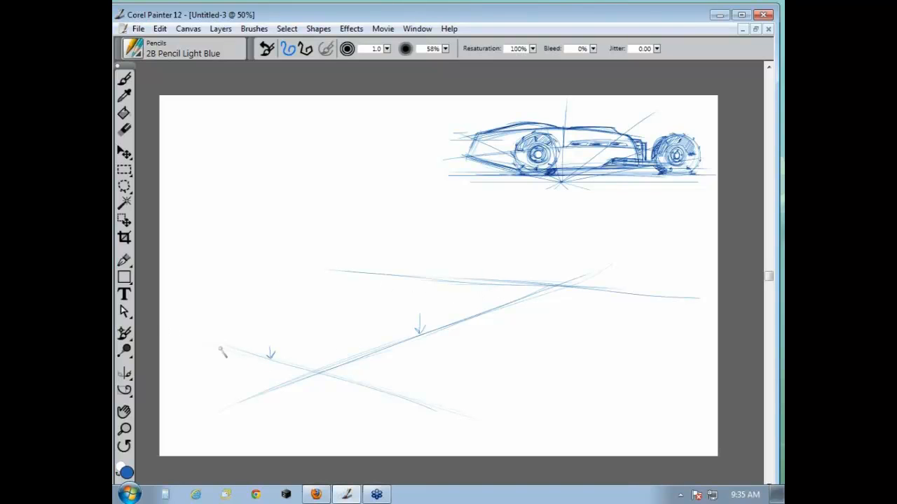
{"action": "left_click_drag", "start_coordinate": [222, 353], "coordinate": [169, 334]}
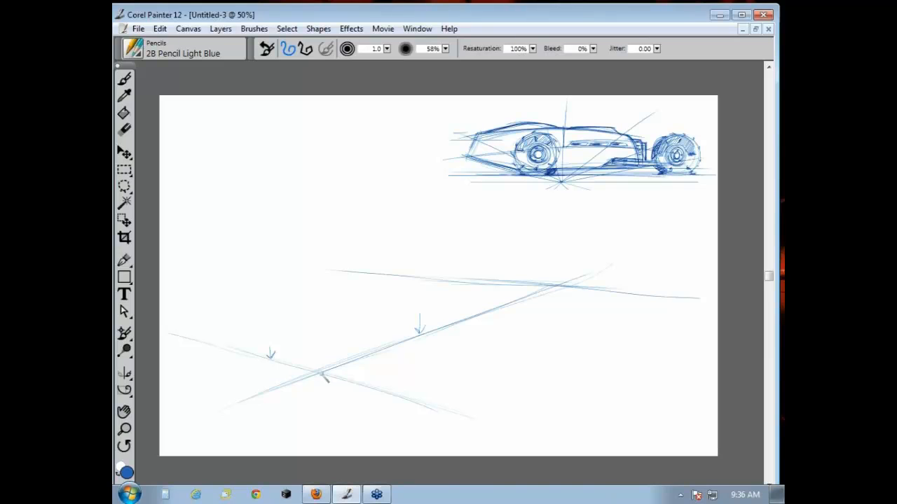
{"action": "left_click_drag", "start_coordinate": [203, 338], "coordinate": [232, 348]}
- Try outer side lines running from the front cross line to the rear one, then undo them
{"action": "left_click_drag", "start_coordinate": [205, 343], "coordinate": [431, 266]}
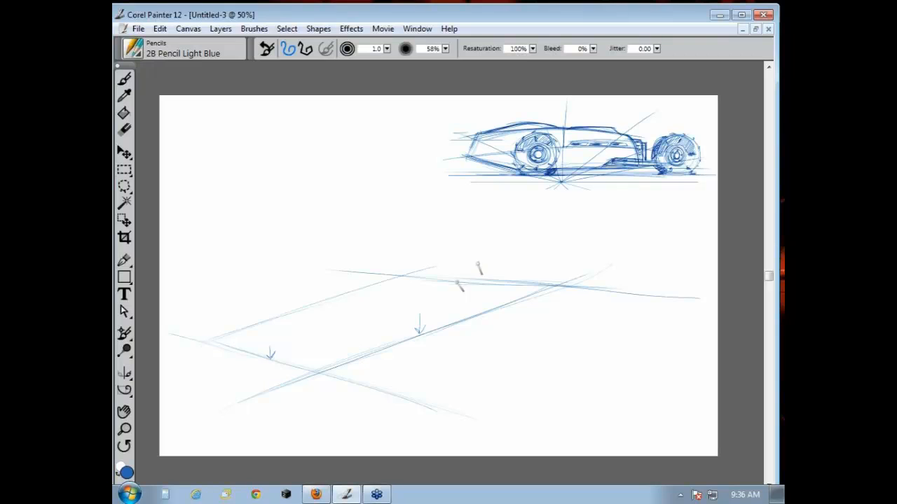
{"action": "key", "text": "ctrl+z"}
{"action": "key", "text": "ctrl+z"}
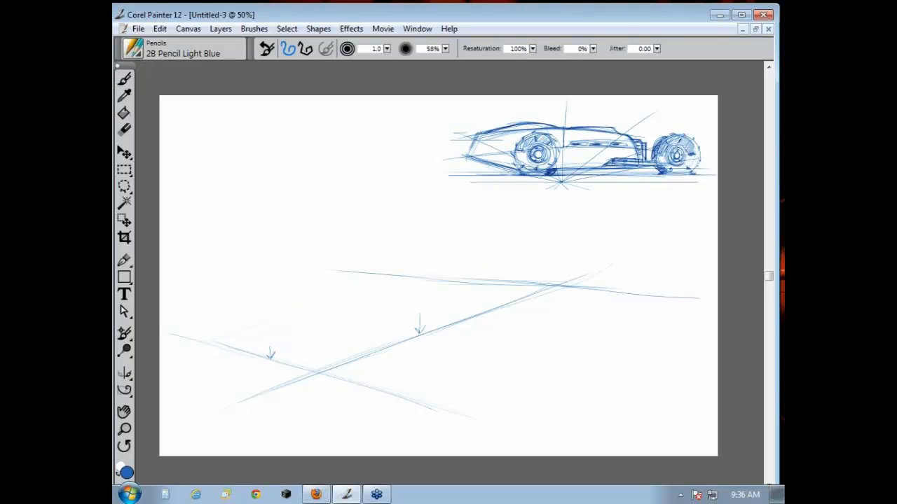
{"action": "left_click_drag", "start_coordinate": [209, 350], "coordinate": [482, 258]}
{"action": "left_click_drag", "start_coordinate": [431, 405], "coordinate": [656, 294]}
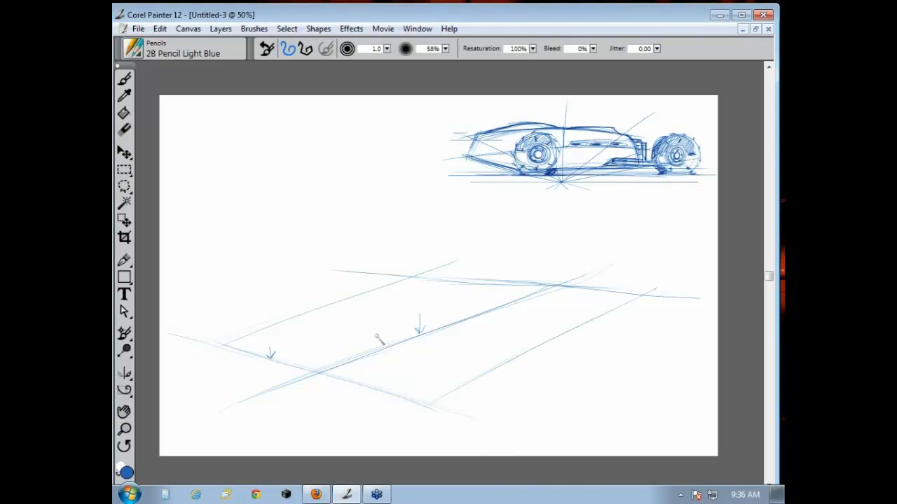
{"action": "key", "text": "ctrl+z"}
{"action": "key", "text": "ctrl+z"}
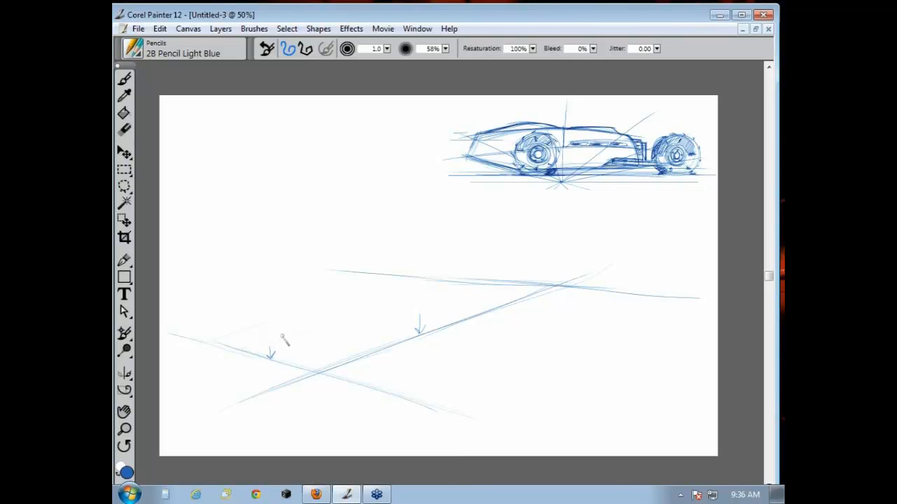
- Draw outer guide lines on both sides of the diagonal and sketch the near front wheel as an ellipse with a hub
{"action": "mouse_move", "coordinate": [369, 306]}
{"action": "left_mouse_down"}
{"action": "mouse_move", "coordinate": [231, 355]}
{"action": "mouse_move", "coordinate": [543, 258]}
{"action": "left_mouse_up"}
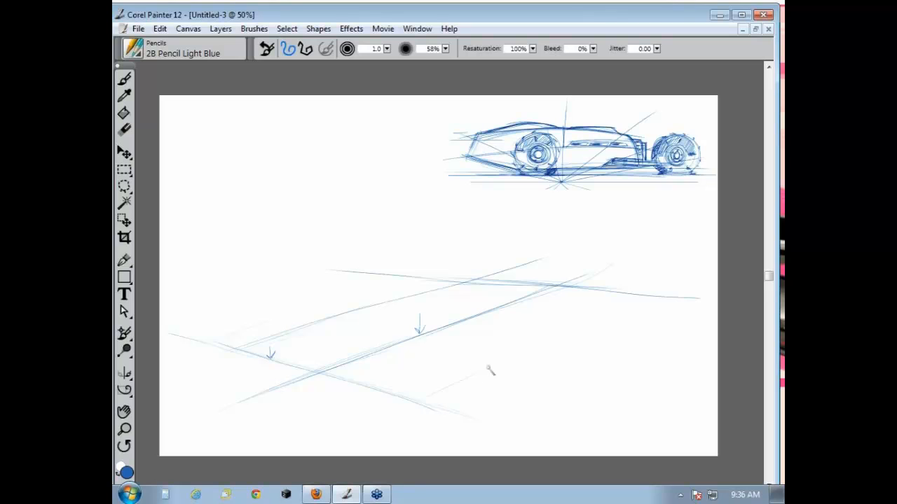
{"action": "left_click_drag", "start_coordinate": [412, 405], "coordinate": [680, 264]}
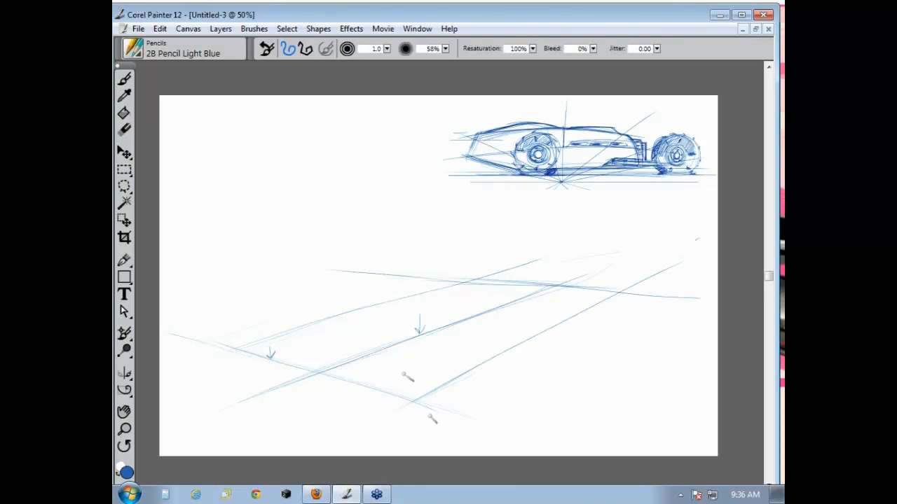
{"action": "mouse_move", "coordinate": [421, 339]}
{"action": "left_mouse_down"}
{"action": "mouse_move", "coordinate": [397, 356]}
{"action": "mouse_move", "coordinate": [399, 392]}
{"action": "mouse_move", "coordinate": [438, 363]}
{"action": "mouse_move", "coordinate": [431, 337]}
{"action": "mouse_move", "coordinate": [398, 389]}
{"action": "mouse_move", "coordinate": [436, 358]}
{"action": "mouse_move", "coordinate": [426, 337]}
{"action": "mouse_move", "coordinate": [401, 401]}
{"action": "mouse_move", "coordinate": [408, 405]}
{"action": "mouse_move", "coordinate": [421, 337]}
{"action": "mouse_move", "coordinate": [397, 350]}
{"action": "mouse_move", "coordinate": [422, 397]}
{"action": "left_mouse_up"}
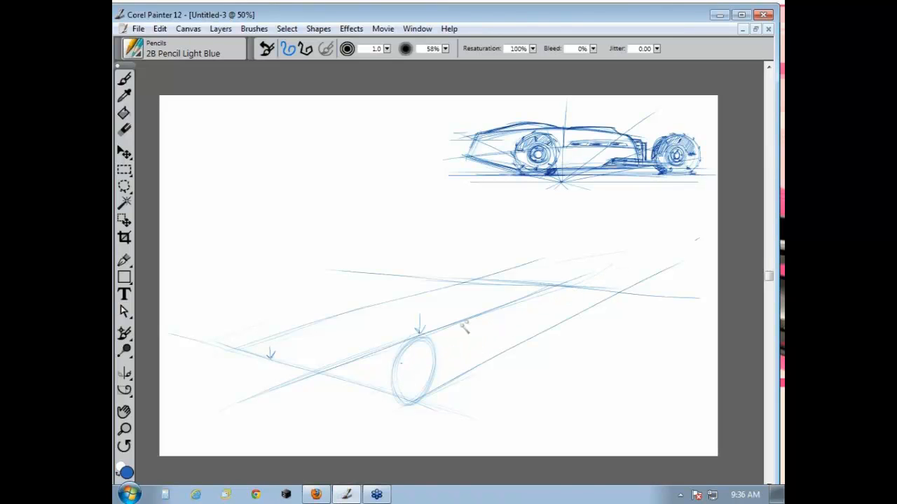
{"action": "left_click_drag", "start_coordinate": [401, 347], "coordinate": [485, 314]}
{"action": "left_click_drag", "start_coordinate": [403, 355], "coordinate": [398, 378]}
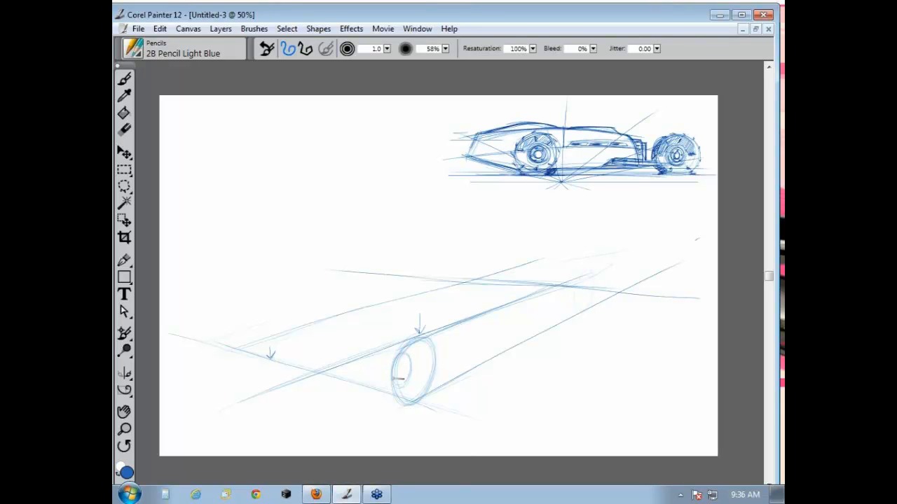
- Sketch a row of diminishing ellipses between the near-side guide lines, ending with the darker near rear wheel
{"action": "mouse_move", "coordinate": [465, 343]}
{"action": "left_mouse_down"}
{"action": "mouse_move", "coordinate": [436, 349]}
{"action": "mouse_move", "coordinate": [448, 385]}
{"action": "mouse_move", "coordinate": [466, 367]}
{"action": "left_mouse_up"}
{"action": "mouse_move", "coordinate": [507, 325]}
{"action": "left_mouse_down"}
{"action": "mouse_move", "coordinate": [483, 325]}
{"action": "mouse_move", "coordinate": [552, 307]}
{"action": "mouse_move", "coordinate": [533, 313]}
{"action": "mouse_move", "coordinate": [535, 330]}
{"action": "left_mouse_up"}
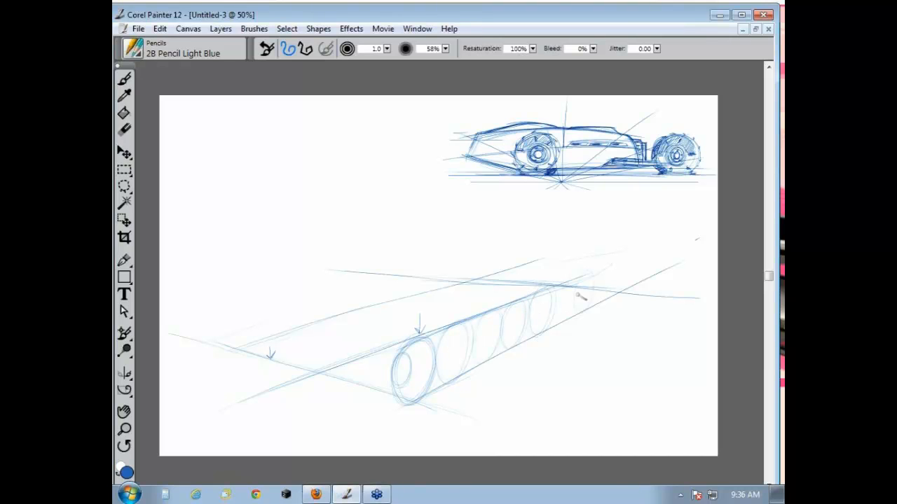
{"action": "mouse_move", "coordinate": [576, 279]}
{"action": "left_mouse_down"}
{"action": "mouse_move", "coordinate": [560, 319]}
{"action": "mouse_move", "coordinate": [569, 299]}
{"action": "left_mouse_up"}
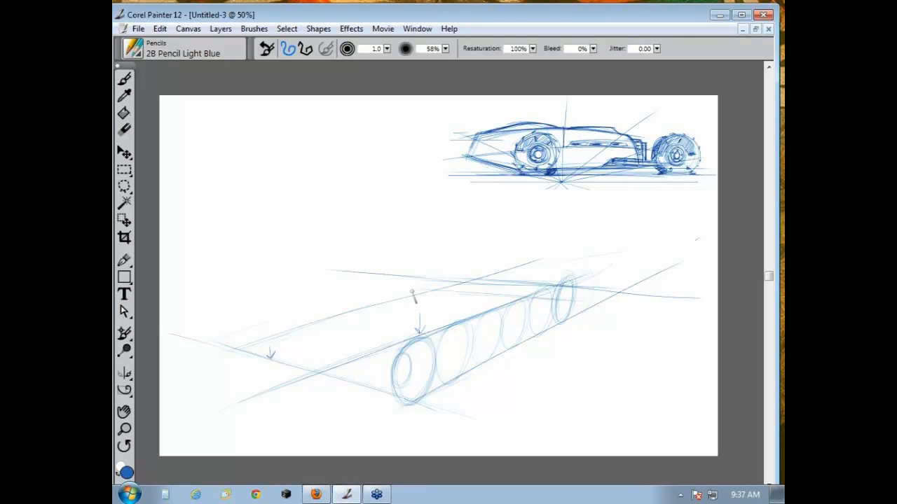
- Sketch the far front wheel ellipse and construction lines linking it to the near front wheel, undoing the last stray stroke
{"action": "mouse_move", "coordinate": [416, 379]}
{"action": "left_mouse_down"}
{"action": "mouse_move", "coordinate": [317, 355]}
{"action": "mouse_move", "coordinate": [297, 333]}
{"action": "left_mouse_up"}
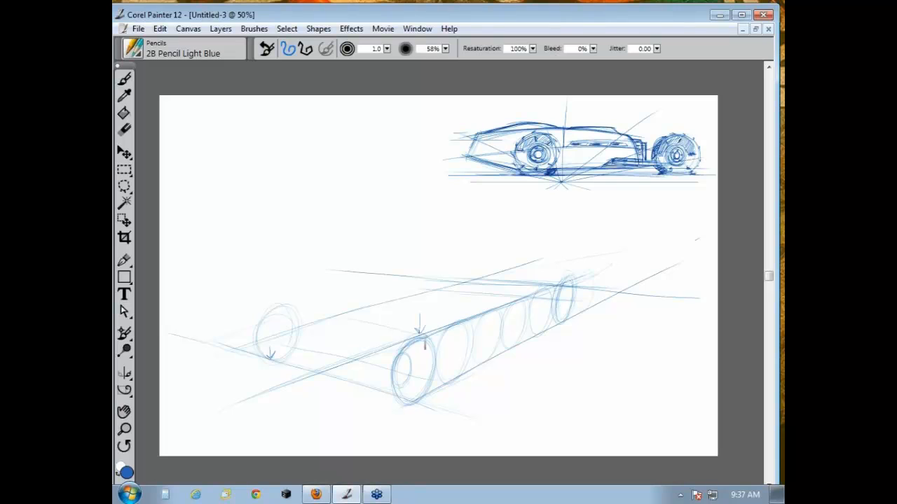
{"action": "left_click_drag", "start_coordinate": [242, 303], "coordinate": [432, 348]}
{"action": "mouse_move", "coordinate": [251, 348]}
{"action": "left_mouse_down"}
{"action": "mouse_move", "coordinate": [290, 341]}
{"action": "mouse_move", "coordinate": [274, 304]}
{"action": "mouse_move", "coordinate": [278, 365]}
{"action": "mouse_move", "coordinate": [300, 334]}
{"action": "left_mouse_up"}
{"action": "key", "text": "ctrl+z"}
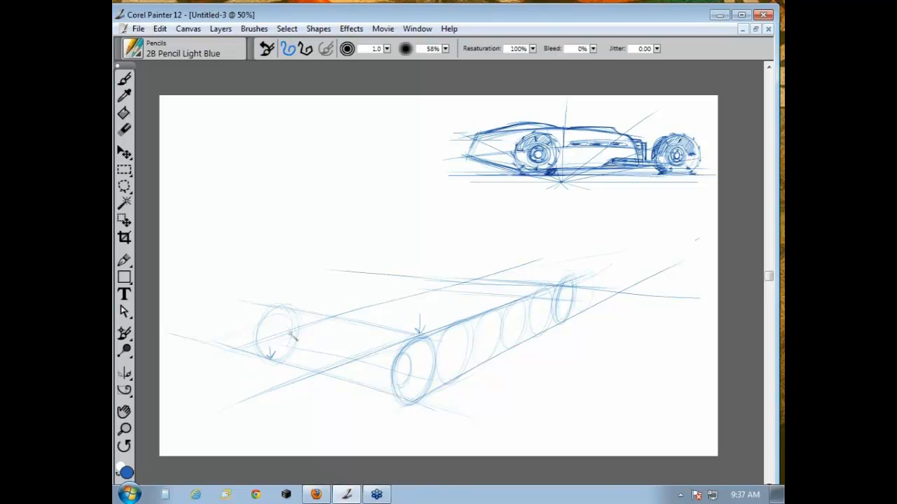
- Darken the far front wheel ellipse and sketch spokes on the near front and near rear wheels
{"action": "mouse_move", "coordinate": [277, 360]}
{"action": "left_mouse_down"}
{"action": "mouse_move", "coordinate": [298, 322]}
{"action": "mouse_move", "coordinate": [255, 354]}
{"action": "left_mouse_up"}
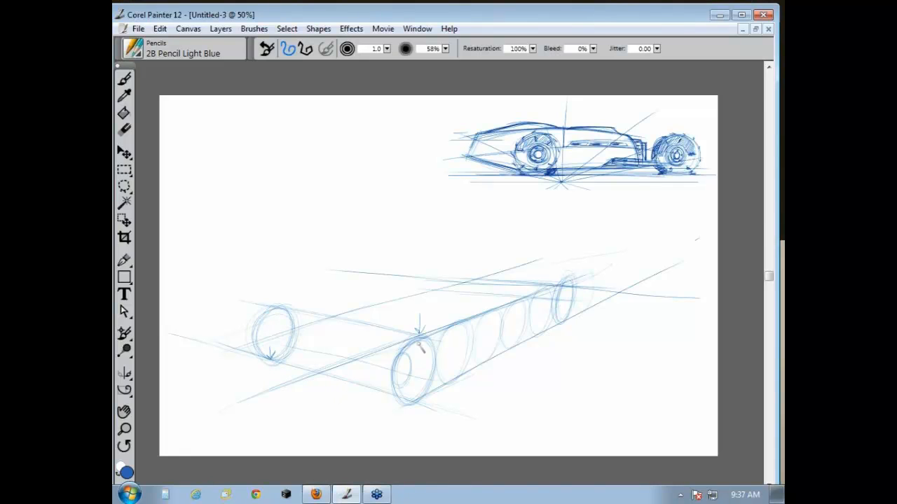
{"action": "mouse_move", "coordinate": [421, 345]}
{"action": "left_mouse_down"}
{"action": "mouse_move", "coordinate": [414, 369]}
{"action": "mouse_move", "coordinate": [431, 389]}
{"action": "mouse_move", "coordinate": [420, 391]}
{"action": "left_mouse_up"}
{"action": "mouse_move", "coordinate": [571, 302]}
{"action": "left_mouse_down"}
{"action": "mouse_move", "coordinate": [569, 321]}
{"action": "mouse_move", "coordinate": [569, 297]}
{"action": "left_mouse_up"}
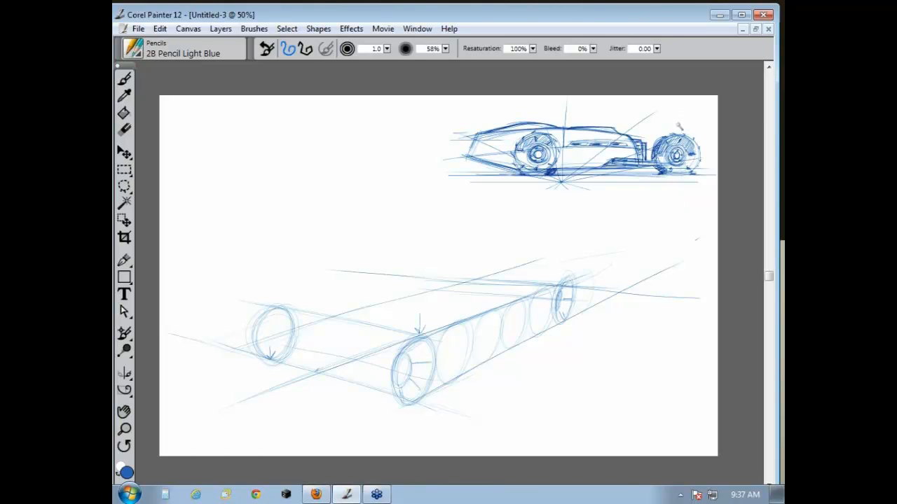
- Draw vertical centre lines through both wheels of the side-view reference drawing, redrawing the front wheel's line longer
{"action": "left_click_drag", "start_coordinate": [678, 110], "coordinate": [676, 182]}
{"action": "left_click_drag", "start_coordinate": [540, 111], "coordinate": [539, 203]}
{"action": "key", "text": "ctrl+z"}
{"action": "left_click_drag", "start_coordinate": [537, 105], "coordinate": [537, 224]}
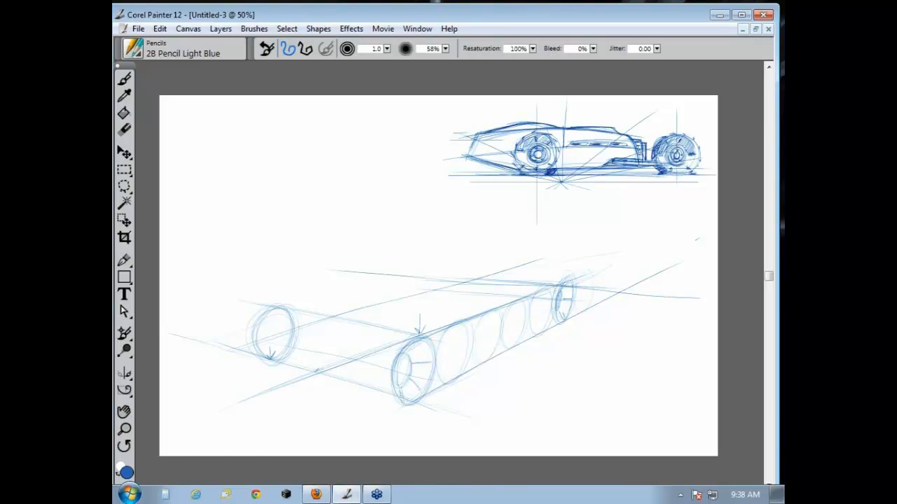
- Sketch a faint nose arc between the front wheels, and add darker spokes and second ellipses for tyre width to the front wheels
{"action": "mouse_move", "coordinate": [409, 383]}
{"action": "left_mouse_down"}
{"action": "mouse_move", "coordinate": [430, 363]}
{"action": "mouse_move", "coordinate": [435, 380]}
{"action": "left_mouse_up"}
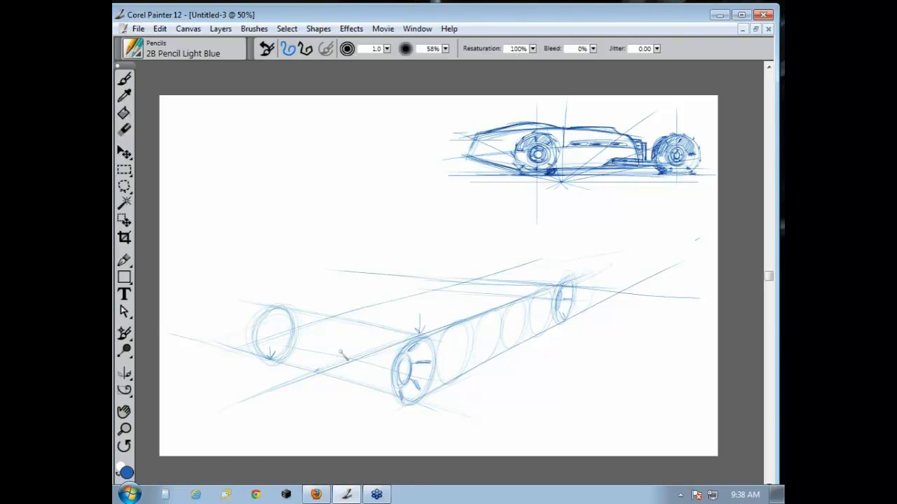
{"action": "left_click_drag", "start_coordinate": [353, 321], "coordinate": [342, 361]}
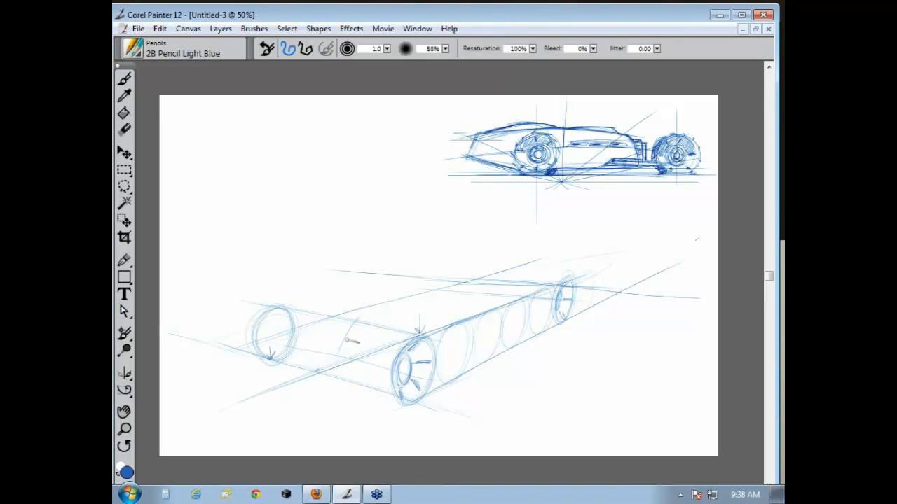
{"action": "mouse_move", "coordinate": [281, 310]}
{"action": "left_mouse_down"}
{"action": "mouse_move", "coordinate": [267, 340]}
{"action": "mouse_move", "coordinate": [273, 357]}
{"action": "mouse_move", "coordinate": [328, 347]}
{"action": "left_mouse_up"}
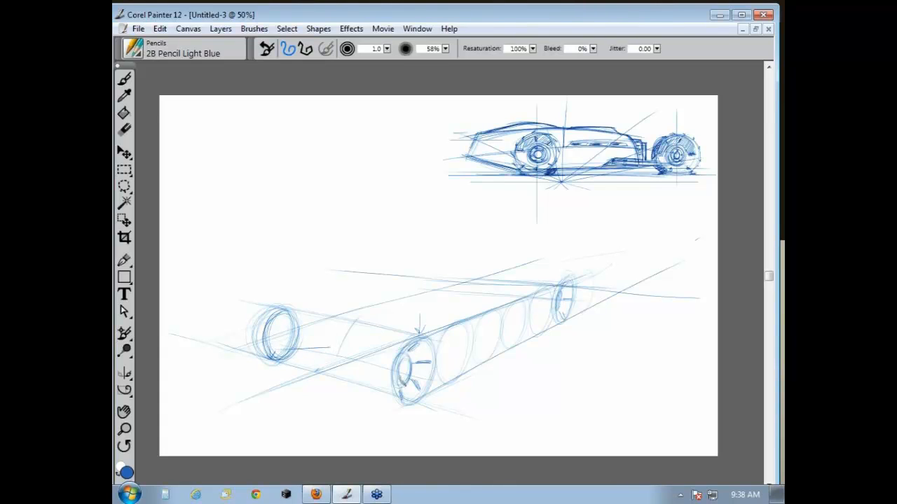
{"action": "mouse_move", "coordinate": [394, 399]}
{"action": "left_mouse_down"}
{"action": "mouse_move", "coordinate": [420, 338]}
{"action": "mouse_move", "coordinate": [399, 401]}
{"action": "mouse_move", "coordinate": [416, 404]}
{"action": "mouse_move", "coordinate": [382, 382]}
{"action": "left_mouse_up"}
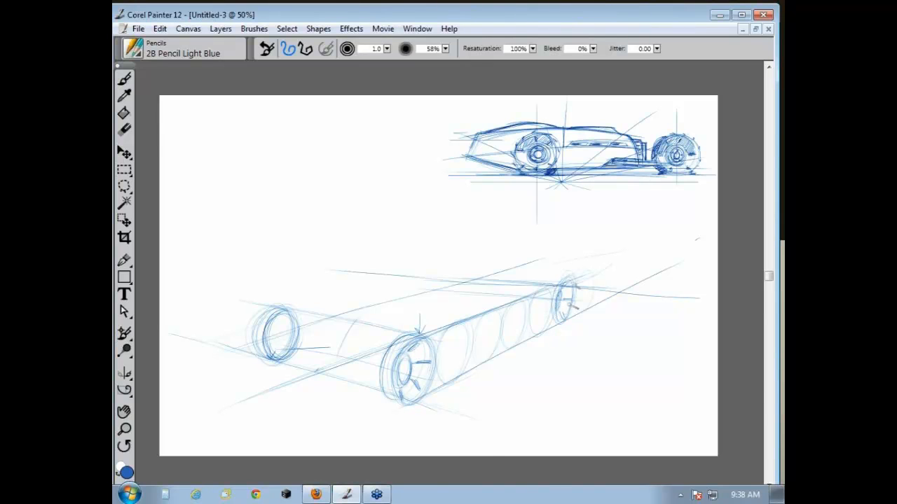
- Project guide lines from the near rear and far front wheels and sketch the far rear wheel, undoing its first ellipse and redrawing it closer in
{"action": "mouse_move", "coordinate": [560, 274]}
{"action": "left_mouse_down"}
{"action": "mouse_move", "coordinate": [557, 323]}
{"action": "mouse_move", "coordinate": [571, 314]}
{"action": "mouse_move", "coordinate": [463, 290]}
{"action": "left_mouse_up"}
{"action": "mouse_move", "coordinate": [560, 323]}
{"action": "left_mouse_down"}
{"action": "mouse_move", "coordinate": [408, 302]}
{"action": "mouse_move", "coordinate": [436, 304]}
{"action": "left_mouse_up"}
{"action": "mouse_move", "coordinate": [294, 351]}
{"action": "left_mouse_down"}
{"action": "mouse_move", "coordinate": [416, 313]}
{"action": "mouse_move", "coordinate": [424, 276]}
{"action": "mouse_move", "coordinate": [442, 278]}
{"action": "mouse_move", "coordinate": [437, 303]}
{"action": "left_mouse_up"}
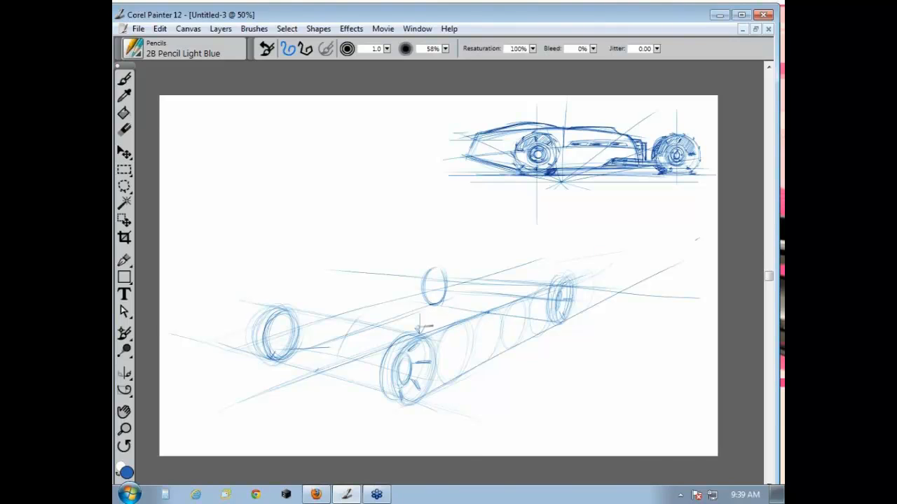
{"action": "key", "text": "ctrl+z"}
{"action": "key", "text": "ctrl+z"}
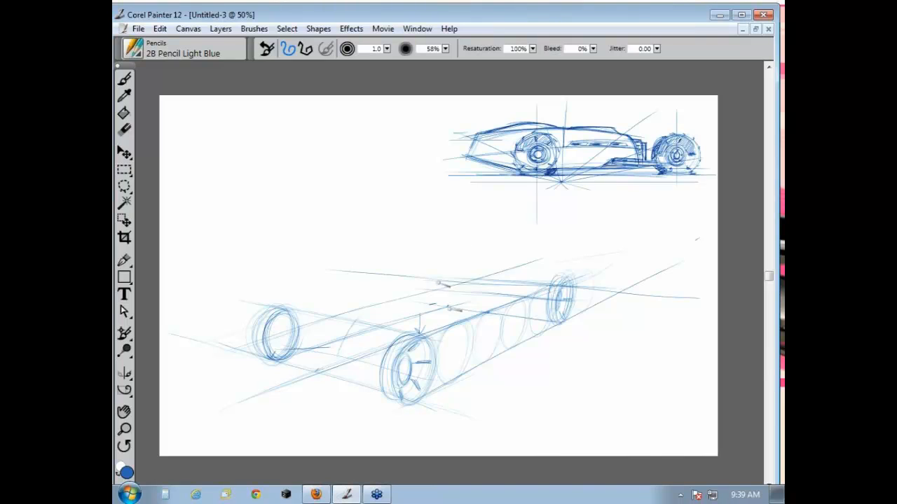
{"action": "mouse_move", "coordinate": [459, 292]}
{"action": "left_mouse_down"}
{"action": "mouse_move", "coordinate": [455, 274]}
{"action": "mouse_move", "coordinate": [463, 299]}
{"action": "mouse_move", "coordinate": [452, 276]}
{"action": "mouse_move", "coordinate": [448, 305]}
{"action": "left_mouse_up"}
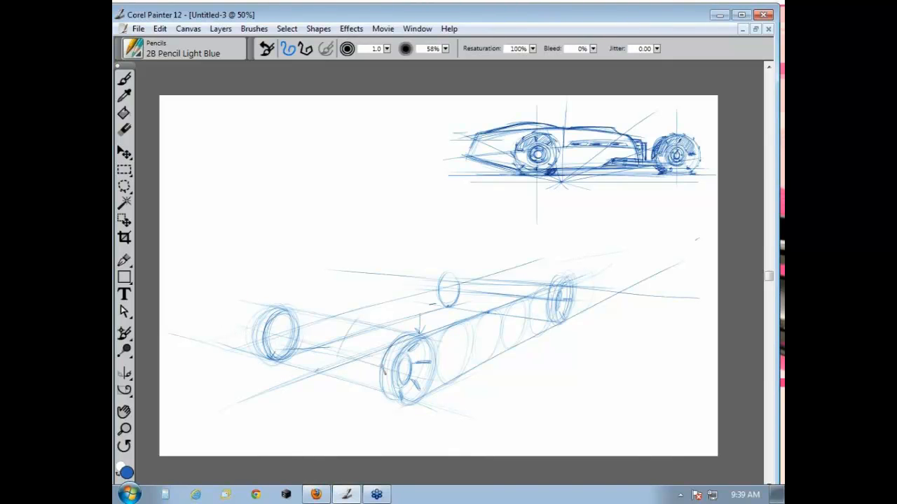
- Draw the axle line between the front wheels and sketch the body's upper curve from the nose to the far rear wheel
{"action": "left_click_drag", "start_coordinate": [389, 364], "coordinate": [424, 373]}
{"action": "left_click_drag", "start_coordinate": [297, 339], "coordinate": [458, 379]}
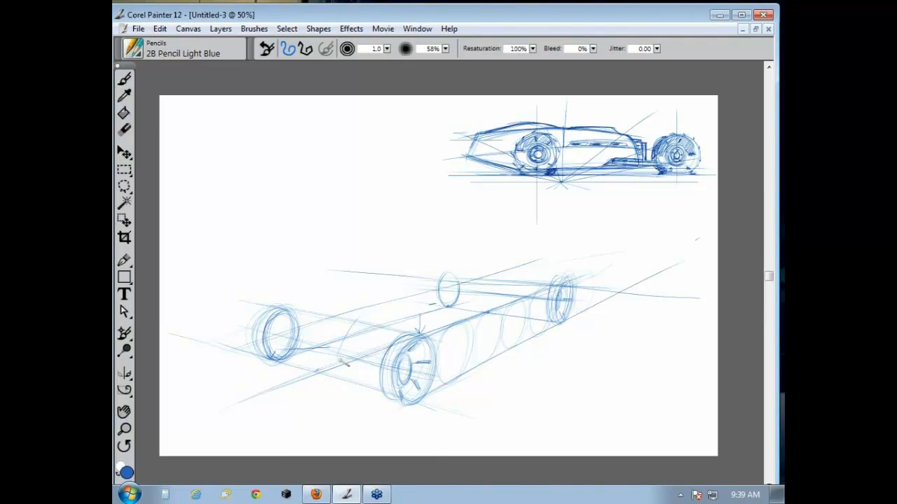
{"action": "mouse_move", "coordinate": [342, 349]}
{"action": "left_mouse_down"}
{"action": "mouse_move", "coordinate": [381, 308]}
{"action": "mouse_move", "coordinate": [448, 291]}
{"action": "left_mouse_up"}
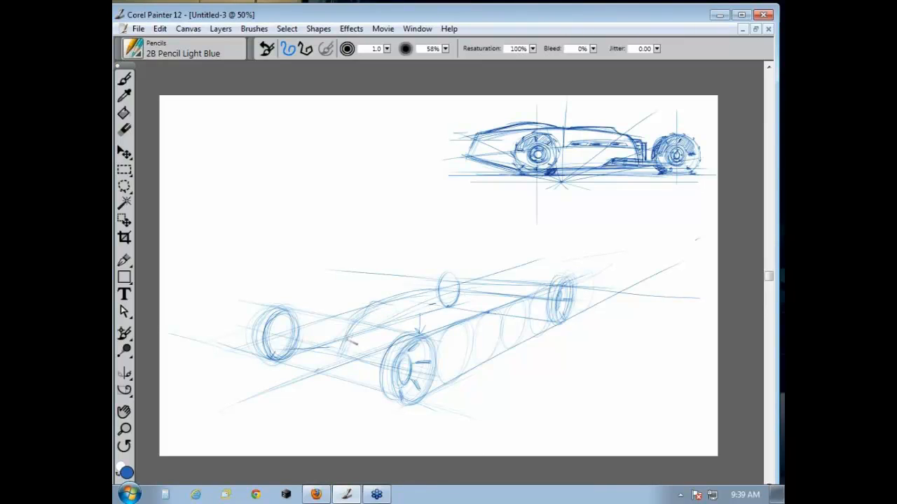
- Thicken the far front wheel and sketch suspension arms linking the front wheels to the nose, including the near-side bracket
{"action": "mouse_move", "coordinate": [275, 359]}
{"action": "left_mouse_down"}
{"action": "mouse_move", "coordinate": [313, 329]}
{"action": "mouse_move", "coordinate": [288, 316]}
{"action": "mouse_move", "coordinate": [302, 354]}
{"action": "mouse_move", "coordinate": [279, 340]}
{"action": "mouse_move", "coordinate": [295, 319]}
{"action": "mouse_move", "coordinate": [279, 313]}
{"action": "left_mouse_up"}
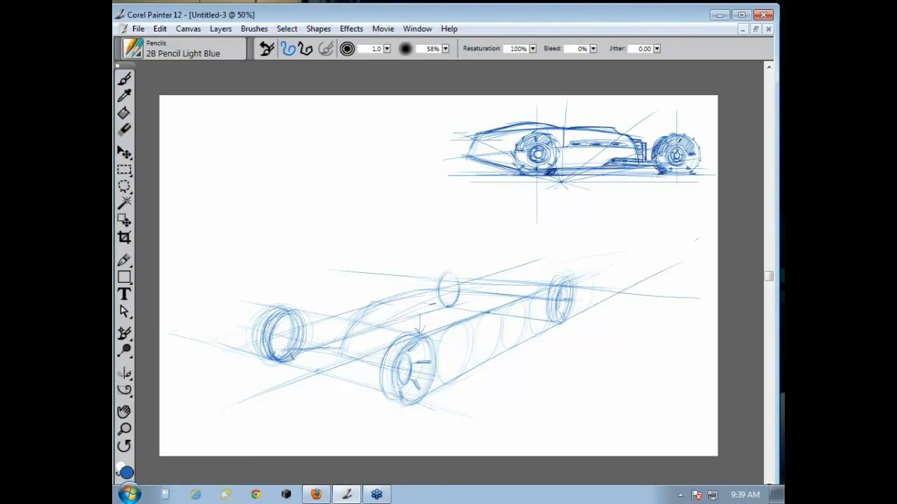
{"action": "left_click_drag", "start_coordinate": [285, 357], "coordinate": [286, 329]}
{"action": "left_click_drag", "start_coordinate": [337, 348], "coordinate": [353, 317]}
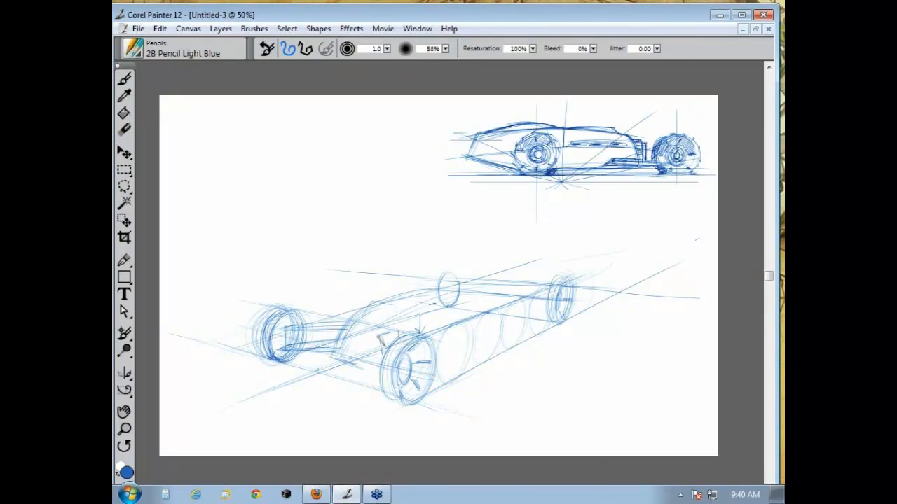
{"action": "left_click_drag", "start_coordinate": [379, 338], "coordinate": [401, 331]}
- Sketch the body's top line from nose to tail with the tail edge and lower side line, undoing stray strokes
{"action": "left_click_drag", "start_coordinate": [339, 356], "coordinate": [363, 314]}
{"action": "mouse_move", "coordinate": [416, 294]}
{"action": "left_mouse_down"}
{"action": "mouse_move", "coordinate": [419, 306]}
{"action": "mouse_move", "coordinate": [449, 293]}
{"action": "left_mouse_up"}
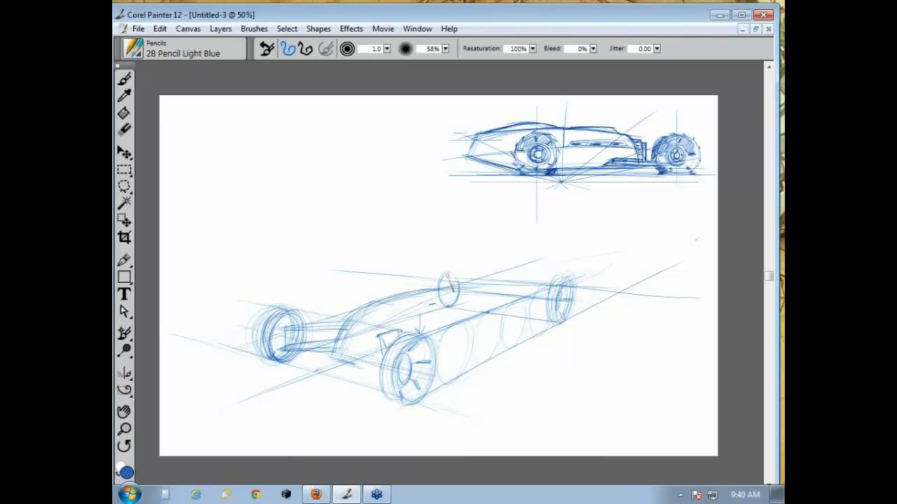
{"action": "mouse_move", "coordinate": [420, 293]}
{"action": "left_mouse_down"}
{"action": "mouse_move", "coordinate": [554, 280]}
{"action": "mouse_move", "coordinate": [536, 273]}
{"action": "mouse_move", "coordinate": [539, 296]}
{"action": "mouse_move", "coordinate": [520, 313]}
{"action": "left_mouse_up"}
{"action": "key", "text": "ctrl+z"}
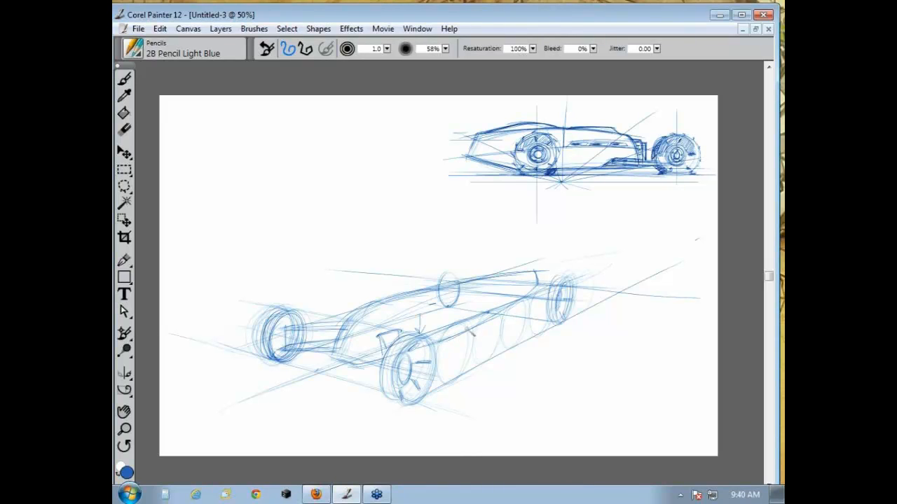
{"action": "left_click_drag", "start_coordinate": [436, 343], "coordinate": [508, 310]}
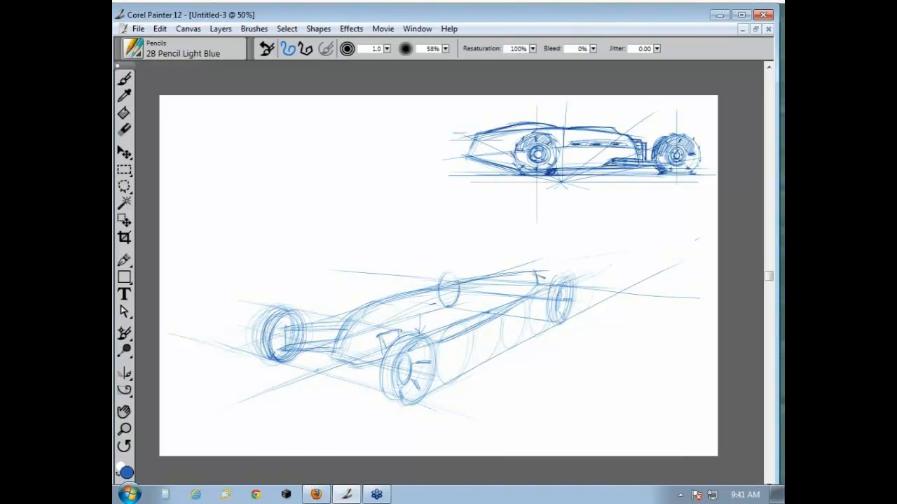
{"action": "mouse_move", "coordinate": [532, 272]}
{"action": "left_mouse_down"}
{"action": "mouse_move", "coordinate": [548, 288]}
{"action": "mouse_move", "coordinate": [537, 288]}
{"action": "left_mouse_up"}
{"action": "key", "text": "ctrl+z"}
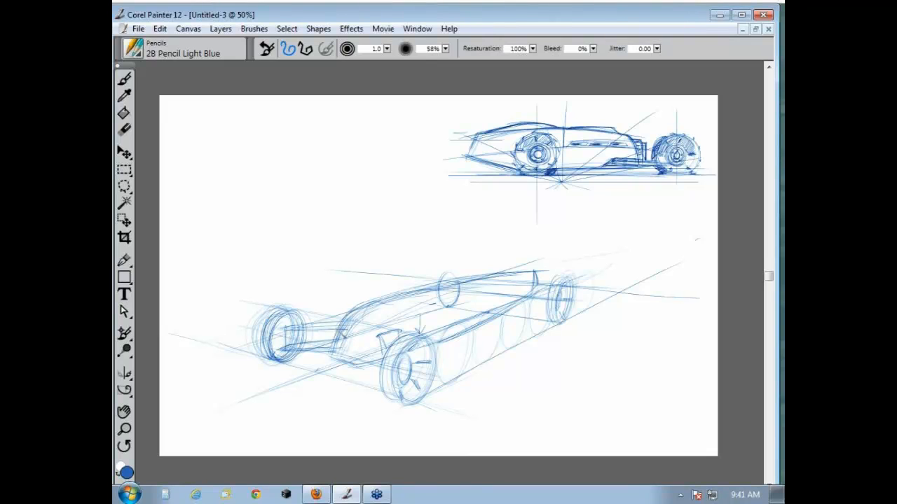
- Darken the body's top contour from nose to tail and the rear part of its lower side edge
{"action": "mouse_move", "coordinate": [340, 332]}
{"action": "left_mouse_down"}
{"action": "mouse_move", "coordinate": [365, 303]}
{"action": "mouse_move", "coordinate": [537, 272]}
{"action": "left_mouse_up"}
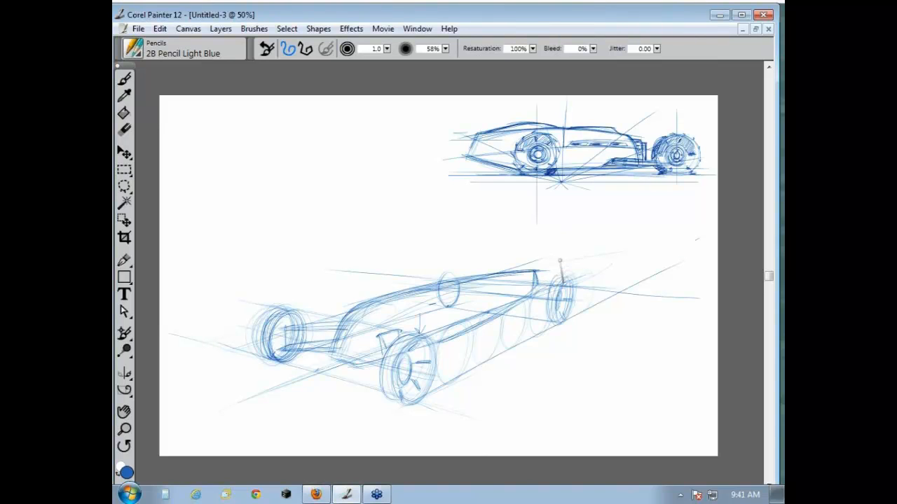
{"action": "left_click_drag", "start_coordinate": [535, 288], "coordinate": [529, 299]}
{"action": "mouse_move", "coordinate": [484, 313]}
{"action": "left_mouse_down"}
{"action": "mouse_move", "coordinate": [479, 323]}
{"action": "mouse_move", "coordinate": [538, 283]}
{"action": "left_mouse_up"}
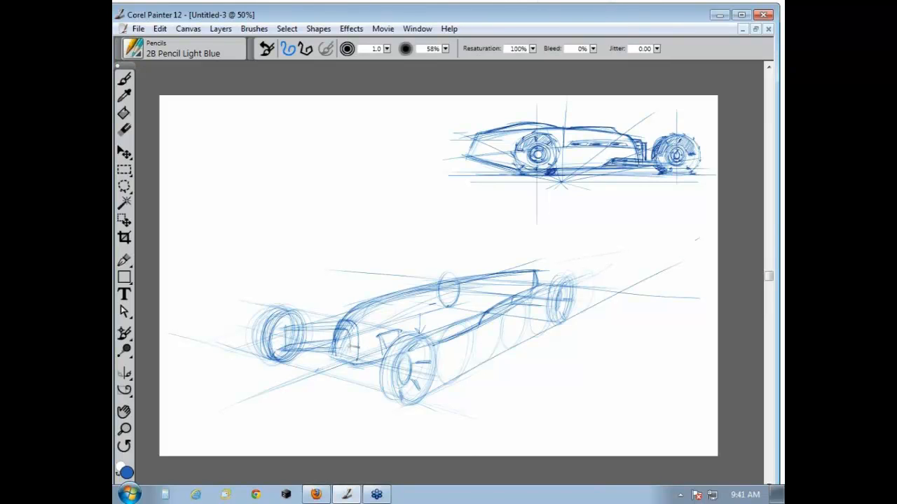
- Outline the rounded grille on the nose and sketch the engine opening's upper line along the near body side
{"action": "left_click_drag", "start_coordinate": [354, 343], "coordinate": [356, 358]}
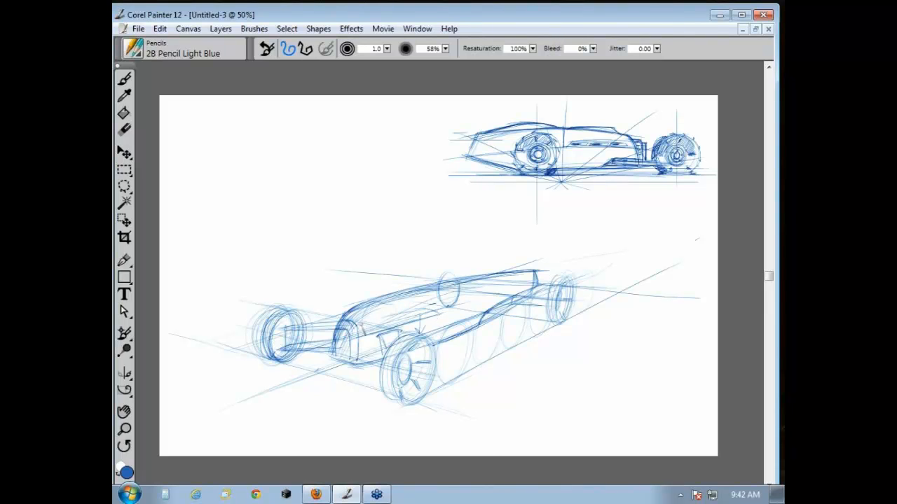
{"action": "left_click_drag", "start_coordinate": [439, 315], "coordinate": [360, 337]}
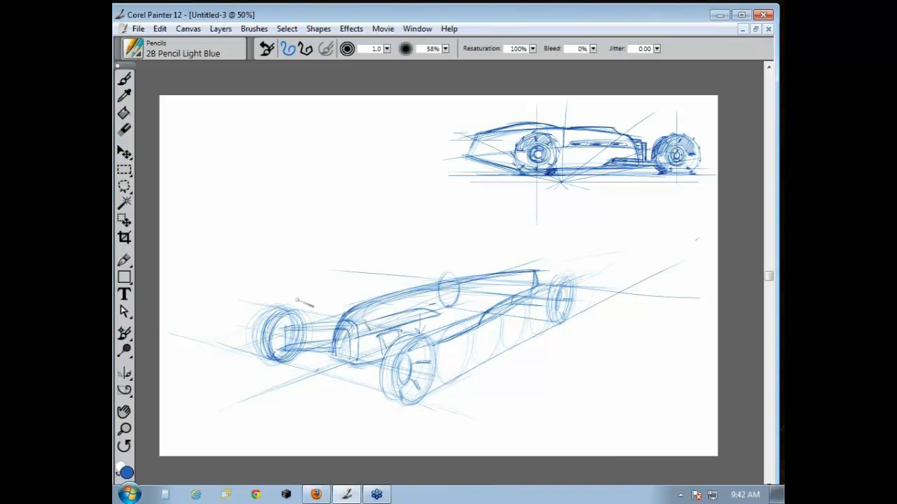
- Soften lines around the engine opening with the Real Soft Eraser, and redraw its rear edge with the 2B Pencil Light Blue
{"action": "left_click", "coordinate": [133, 49]}
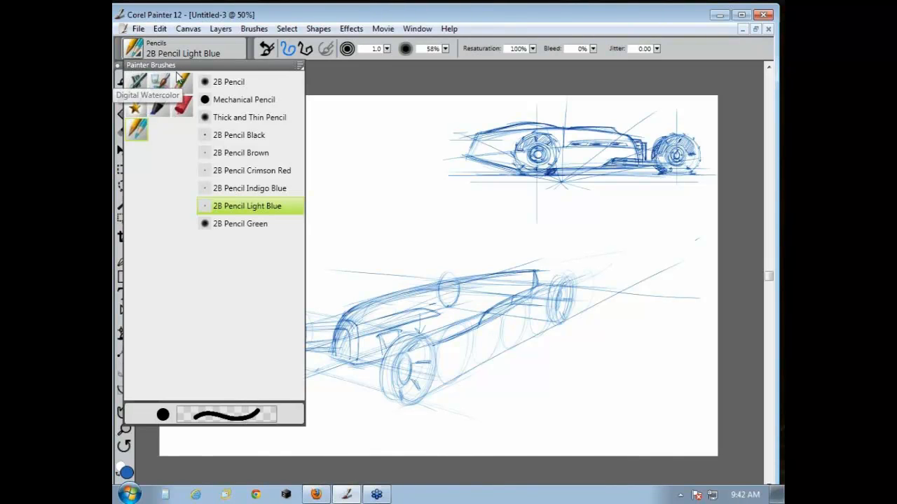
{"action": "left_click", "coordinate": [160, 85]}
{"action": "left_click", "coordinate": [238, 135]}
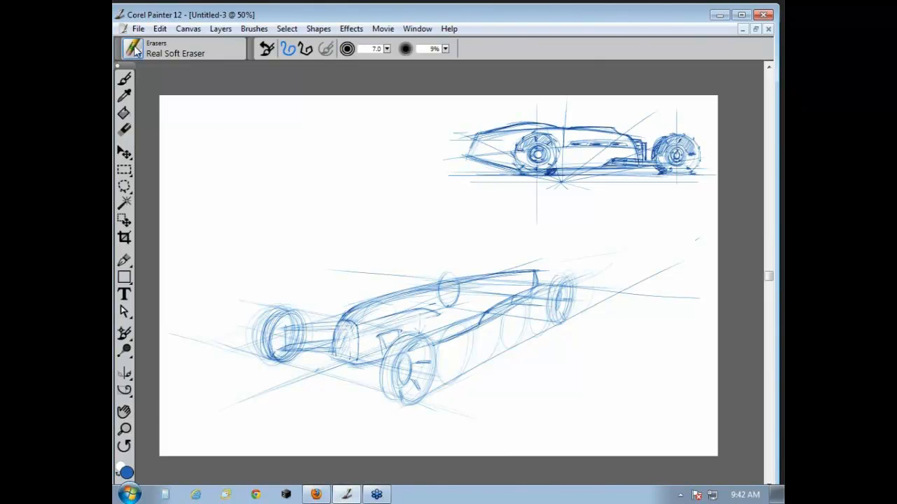
{"action": "left_click", "coordinate": [133, 50]}
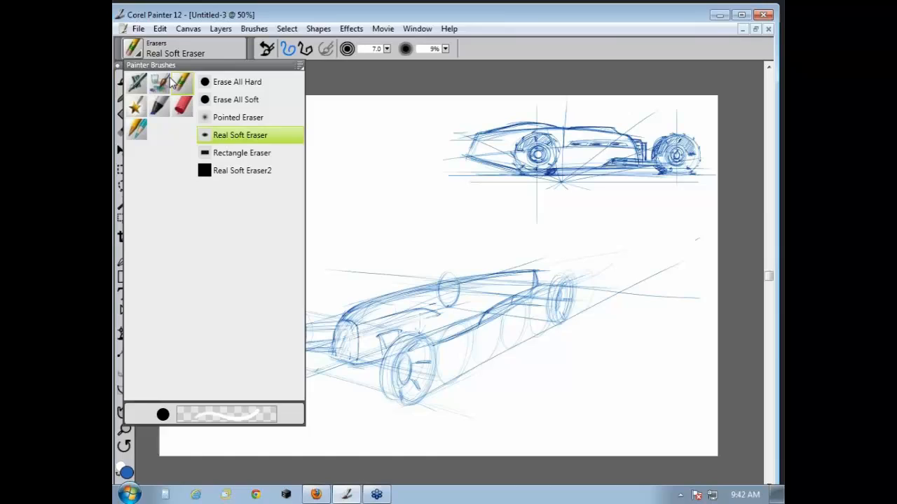
{"action": "left_click", "coordinate": [137, 128]}
{"action": "left_click", "coordinate": [335, 84]}
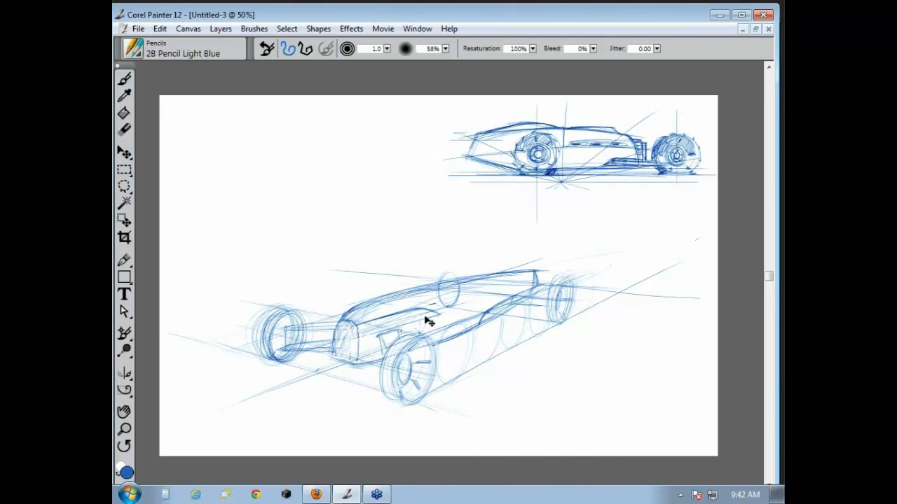
{"action": "left_click_drag", "start_coordinate": [432, 313], "coordinate": [451, 320]}
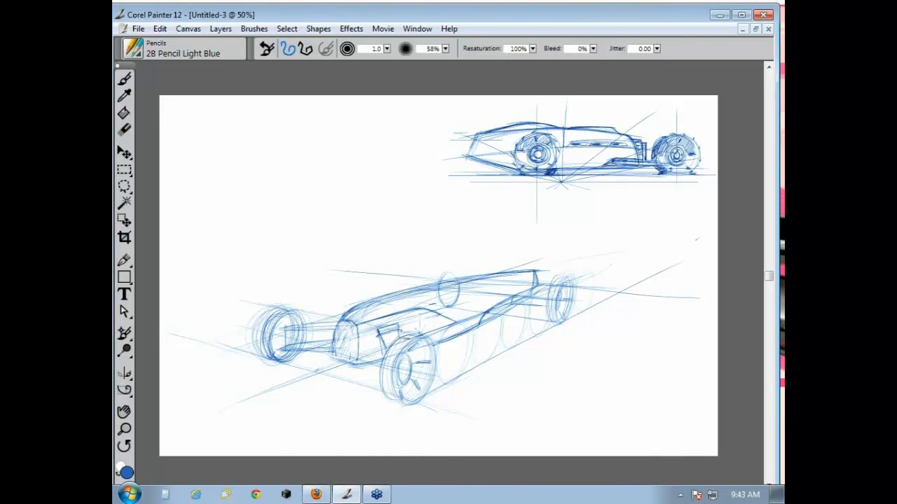
- Switch to the Real Soft Eraser for a brief cleanup and return to the 2B Pencil Light Blue
{"action": "left_click", "coordinate": [133, 47]}
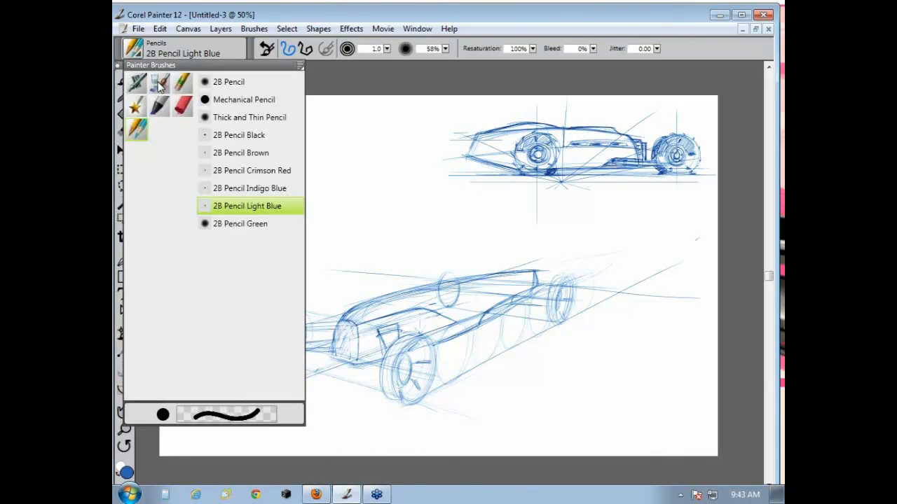
{"action": "left_click", "coordinate": [160, 83]}
{"action": "left_click", "coordinate": [182, 82]}
{"action": "left_click", "coordinate": [240, 135]}
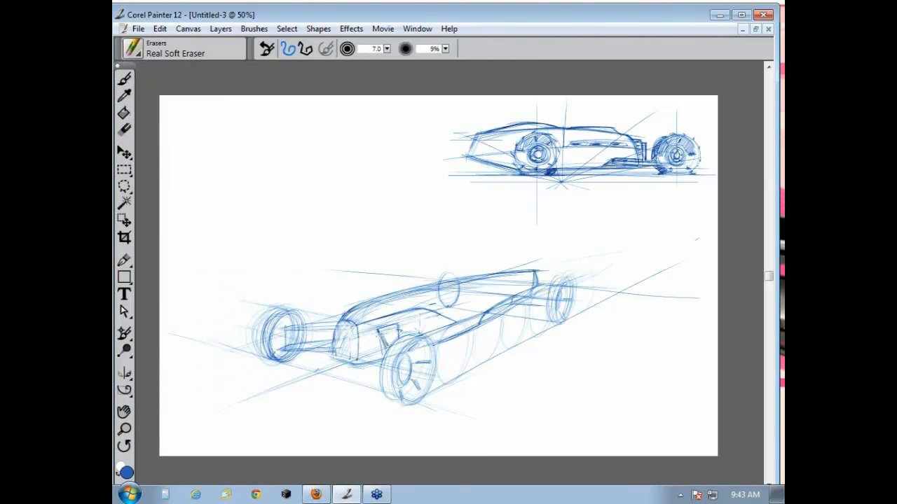
{"action": "left_click", "coordinate": [133, 48]}
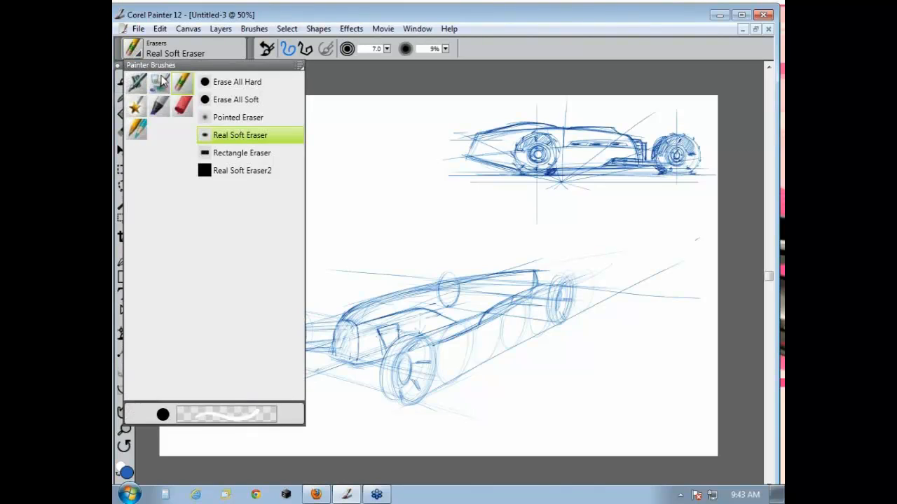
{"action": "left_click", "coordinate": [138, 131]}
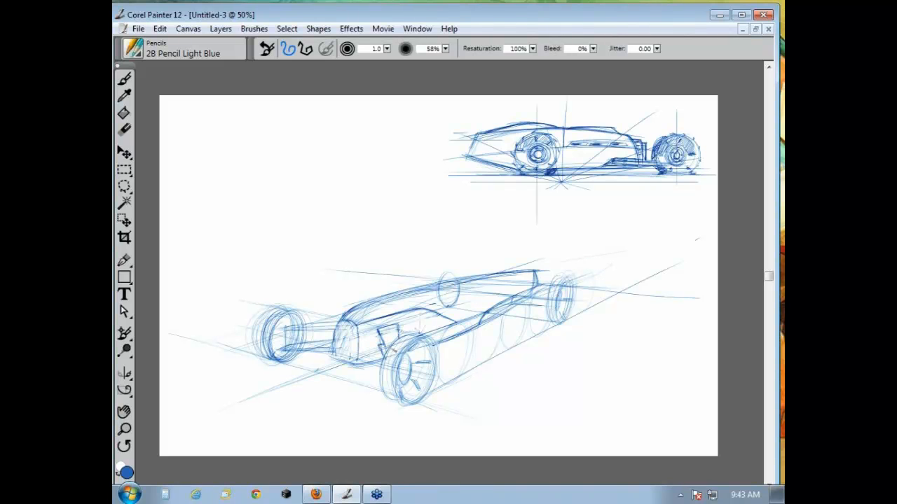
- Add a light stroke on the hood and sketch the raised fairing along the rear half of the body's top line
{"action": "left_click_drag", "start_coordinate": [381, 306], "coordinate": [391, 321]}
{"action": "mouse_move", "coordinate": [480, 280]}
{"action": "left_mouse_down"}
{"action": "mouse_move", "coordinate": [508, 270]}
{"action": "mouse_move", "coordinate": [470, 273]}
{"action": "mouse_move", "coordinate": [524, 279]}
{"action": "left_mouse_up"}
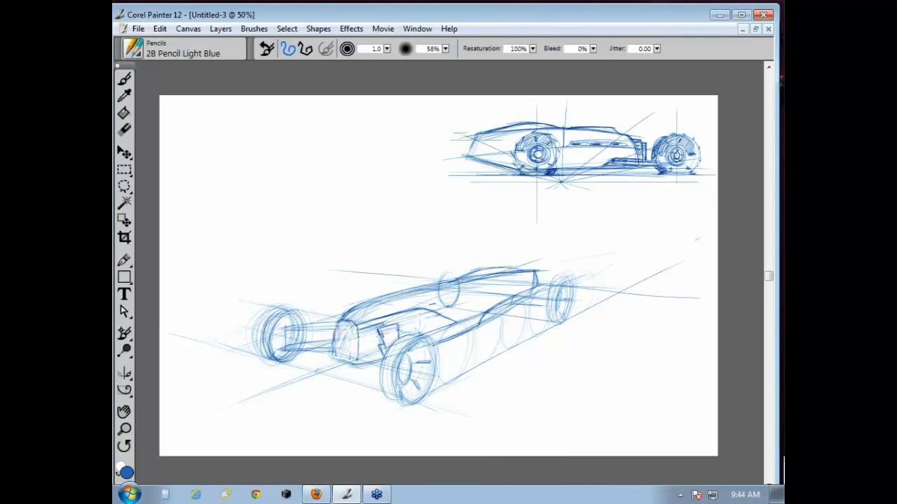
- Detail the engine opening with a segmented upper edge and engine parts inside, and reinforce the hood's top contour
{"action": "left_click_drag", "start_coordinate": [359, 331], "coordinate": [384, 323]}
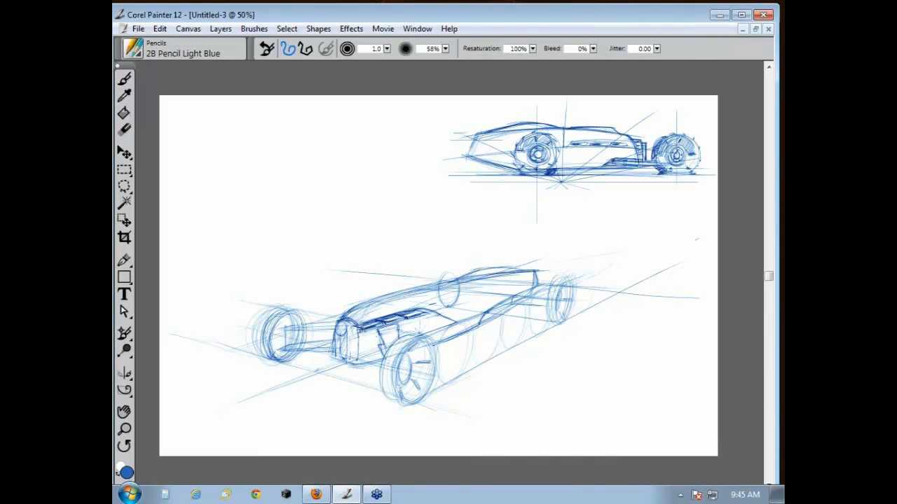
{"action": "mouse_move", "coordinate": [357, 323]}
{"action": "left_mouse_down"}
{"action": "mouse_move", "coordinate": [424, 308]}
{"action": "mouse_move", "coordinate": [459, 323]}
{"action": "left_mouse_up"}
{"action": "left_click_drag", "start_coordinate": [359, 303], "coordinate": [415, 287]}
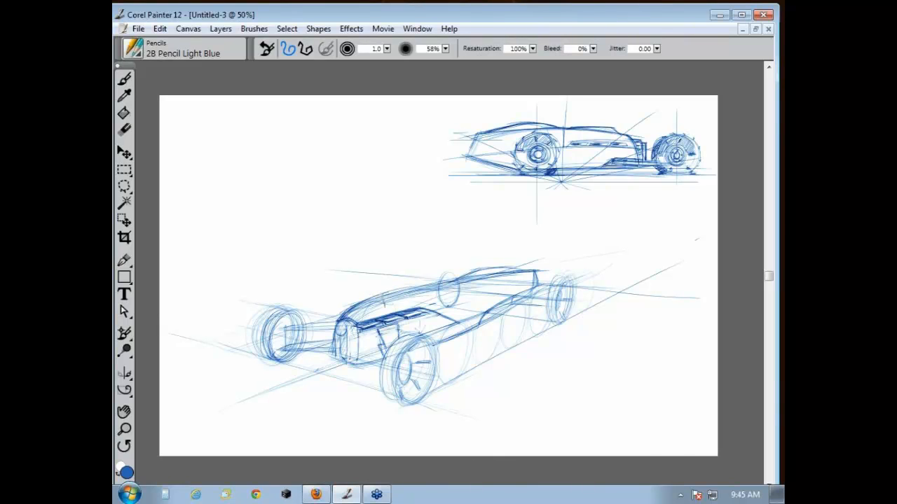
{"action": "left_click_drag", "start_coordinate": [370, 306], "coordinate": [453, 283]}
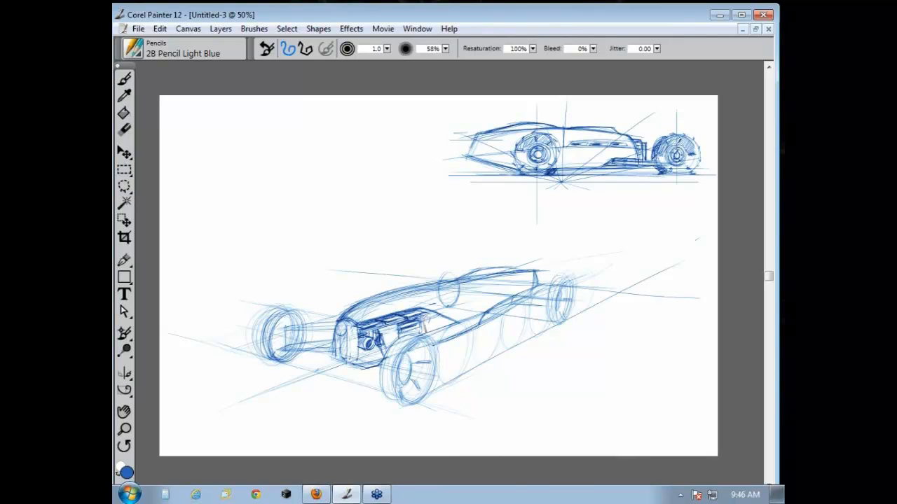
- Draw round engine parts at the rear of the engine opening, and reinforce the raised fairing's outline and its rear edge
{"action": "left_click_drag", "start_coordinate": [420, 309], "coordinate": [429, 313]}
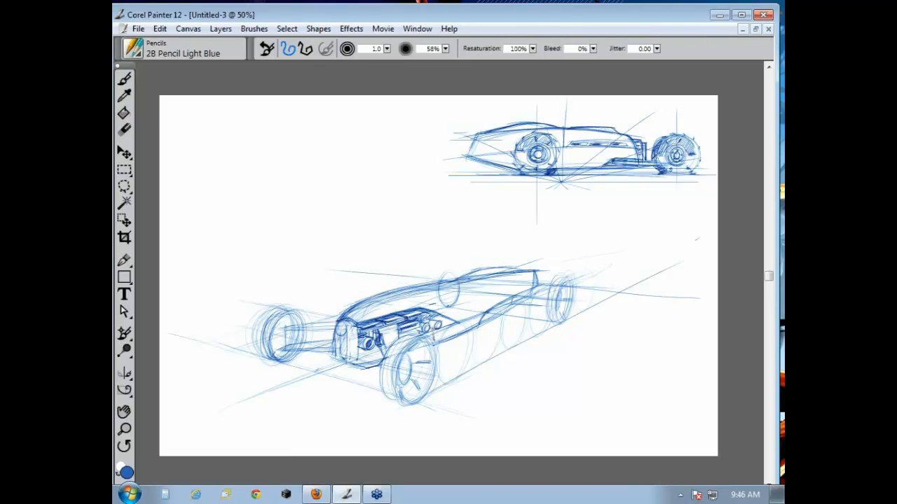
{"action": "left_click_drag", "start_coordinate": [446, 321], "coordinate": [450, 326]}
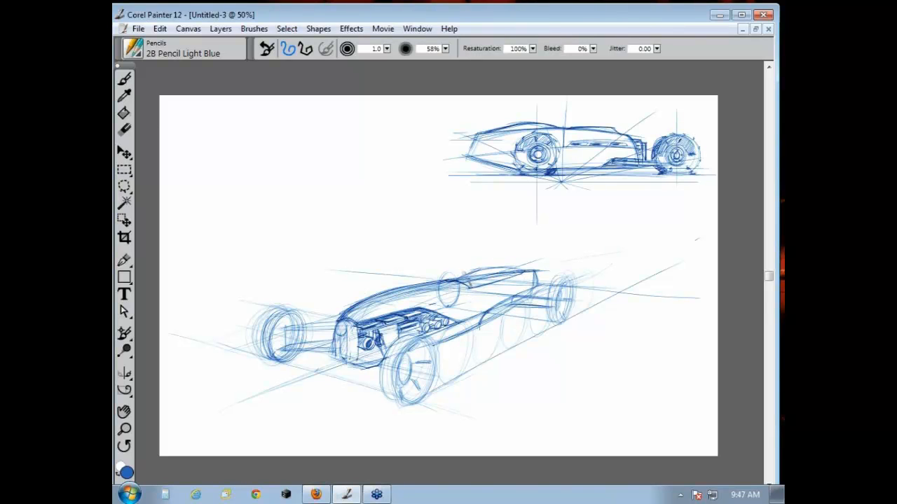
{"action": "mouse_move", "coordinate": [471, 274]}
{"action": "left_mouse_down"}
{"action": "mouse_move", "coordinate": [525, 273]}
{"action": "mouse_move", "coordinate": [473, 274]}
{"action": "mouse_move", "coordinate": [512, 266]}
{"action": "left_mouse_up"}
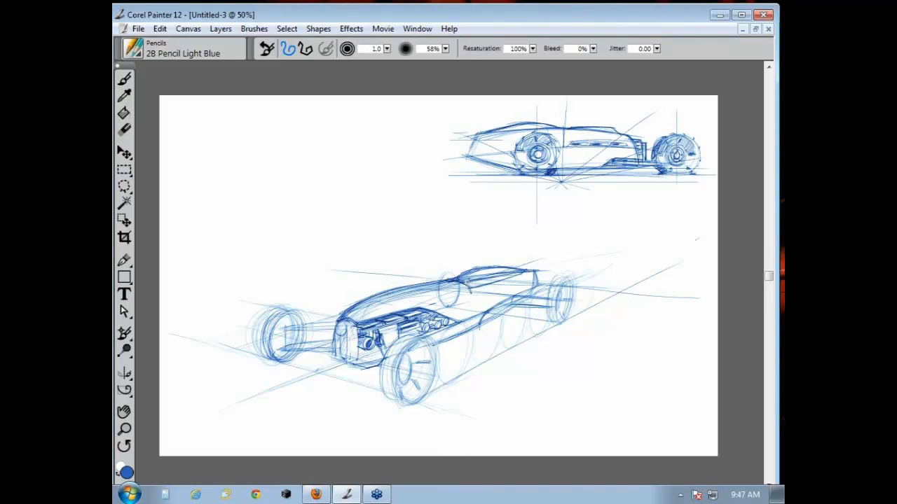
{"action": "mouse_move", "coordinate": [524, 267]}
{"action": "left_mouse_down"}
{"action": "mouse_move", "coordinate": [539, 277]}
{"action": "mouse_move", "coordinate": [533, 275]}
{"action": "mouse_move", "coordinate": [539, 295]}
{"action": "mouse_move", "coordinate": [538, 284]}
{"action": "left_mouse_up"}
{"action": "left_click_drag", "start_coordinate": [535, 269], "coordinate": [538, 292]}
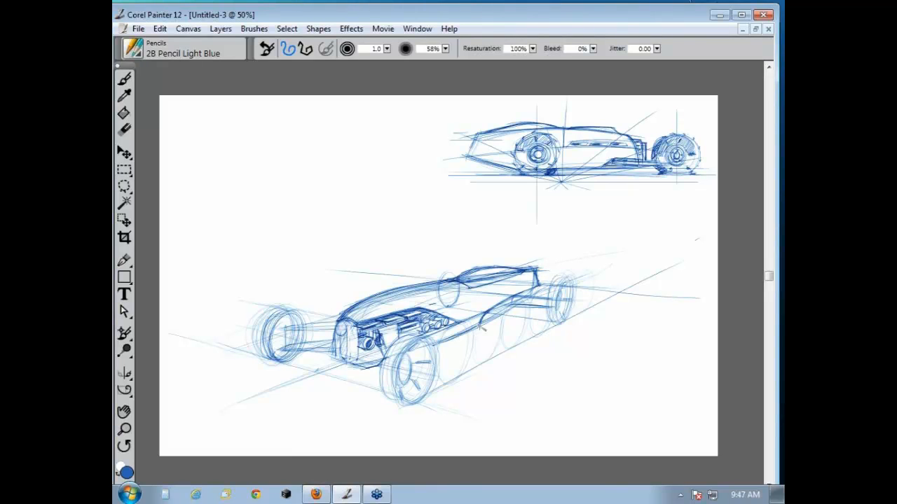
- Darken the near front wheel's rim and tire, add hub detail to the far front wheel, and define the vertical grille on the nose
{"action": "mouse_move", "coordinate": [426, 343]}
{"action": "left_mouse_down"}
{"action": "mouse_move", "coordinate": [396, 379]}
{"action": "mouse_move", "coordinate": [438, 350]}
{"action": "mouse_move", "coordinate": [443, 371]}
{"action": "mouse_move", "coordinate": [400, 382]}
{"action": "mouse_move", "coordinate": [387, 401]}
{"action": "left_mouse_up"}
{"action": "left_click_drag", "start_coordinate": [393, 353], "coordinate": [386, 380]}
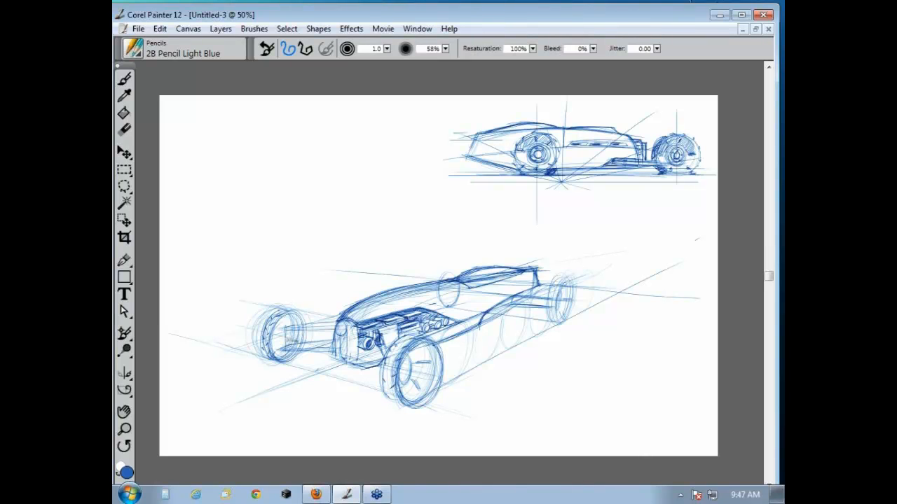
{"action": "left_click_drag", "start_coordinate": [285, 326], "coordinate": [285, 341]}
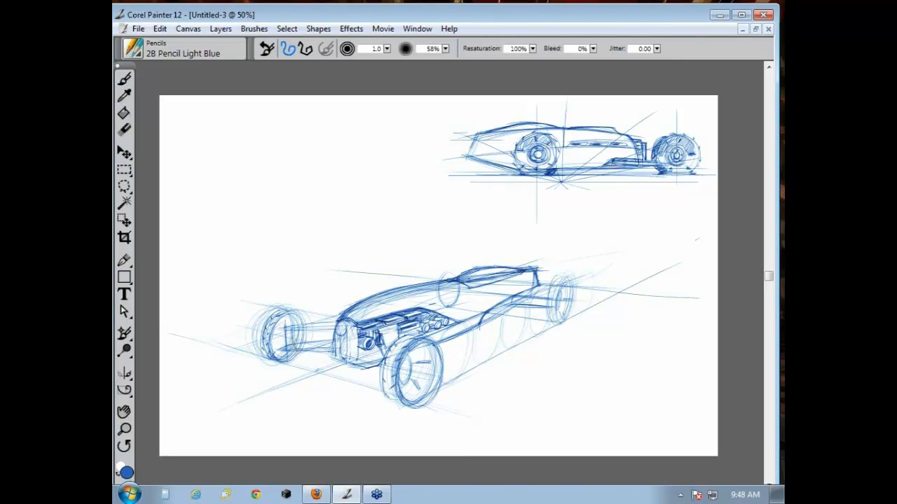
{"action": "mouse_move", "coordinate": [283, 329]}
{"action": "left_mouse_down"}
{"action": "mouse_move", "coordinate": [280, 354]}
{"action": "mouse_move", "coordinate": [294, 346]}
{"action": "left_mouse_up"}
{"action": "left_click_drag", "start_coordinate": [338, 324], "coordinate": [336, 361]}
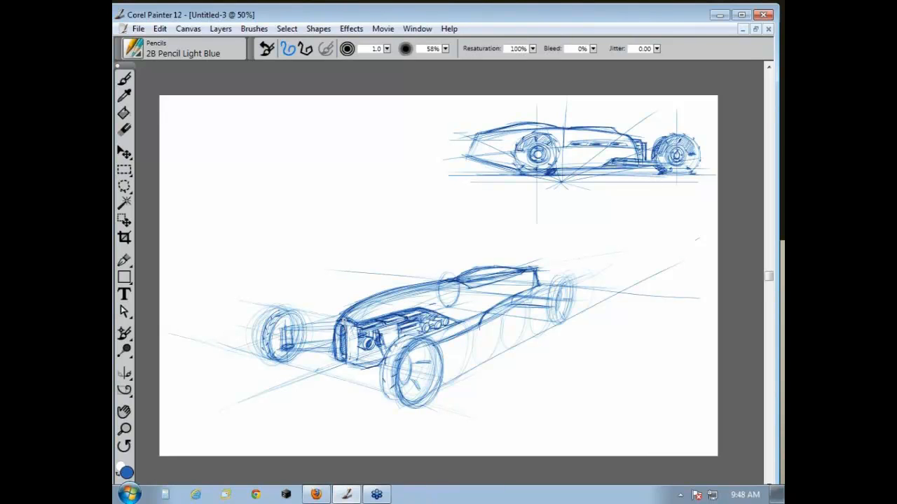
- Lighten the lines at the top of the nose and front hood with the Real Soft Eraser, and return to the 2B Pencil Light Blue
{"action": "left_click", "coordinate": [133, 48]}
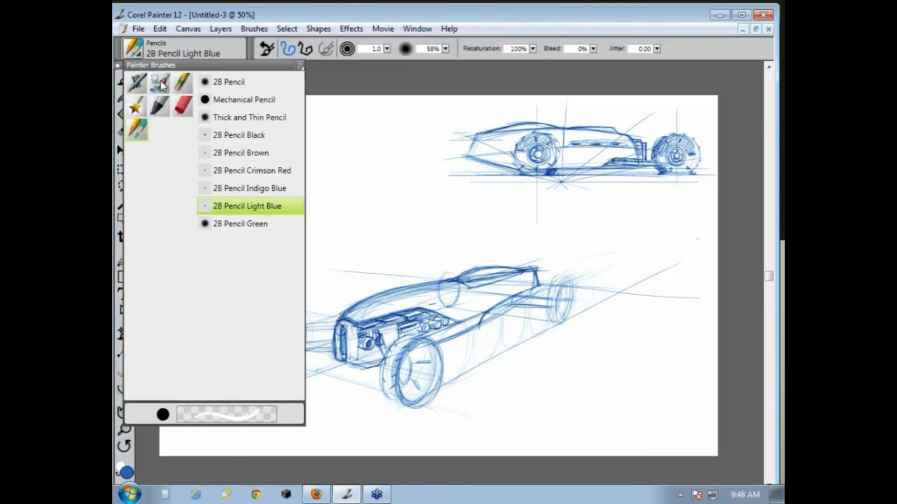
{"action": "left_click", "coordinate": [325, 79]}
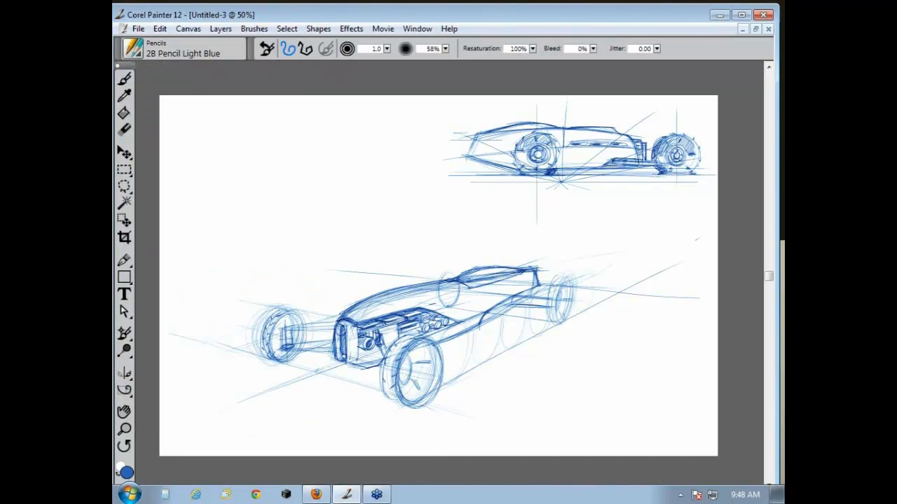
{"action": "left_click", "coordinate": [134, 51]}
{"action": "left_click", "coordinate": [182, 84]}
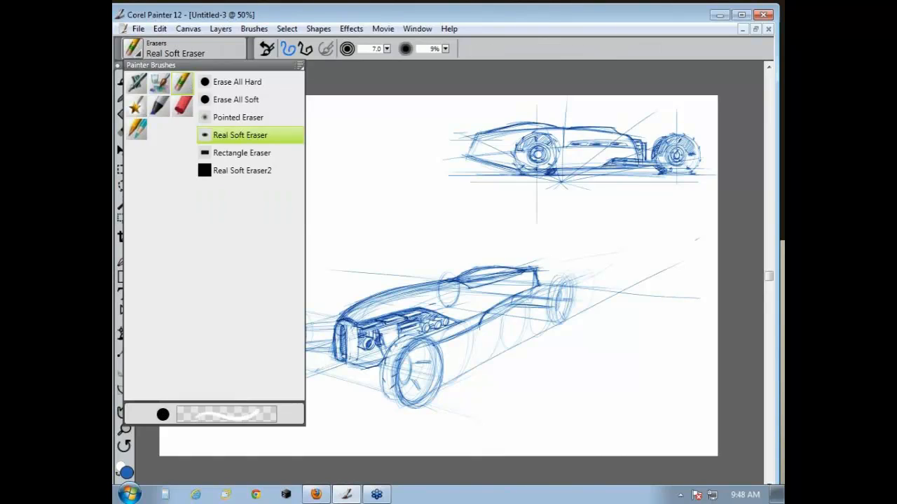
{"action": "left_click", "coordinate": [260, 134]}
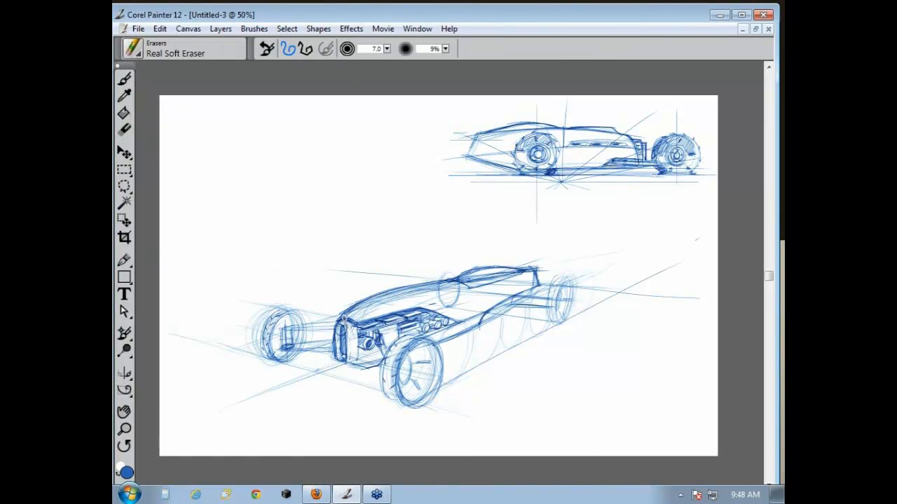
{"action": "left_click_drag", "start_coordinate": [343, 318], "coordinate": [349, 323]}
{"action": "mouse_move", "coordinate": [369, 309]}
{"action": "left_mouse_down"}
{"action": "mouse_move", "coordinate": [341, 320]}
{"action": "mouse_move", "coordinate": [344, 309]}
{"action": "left_mouse_up"}
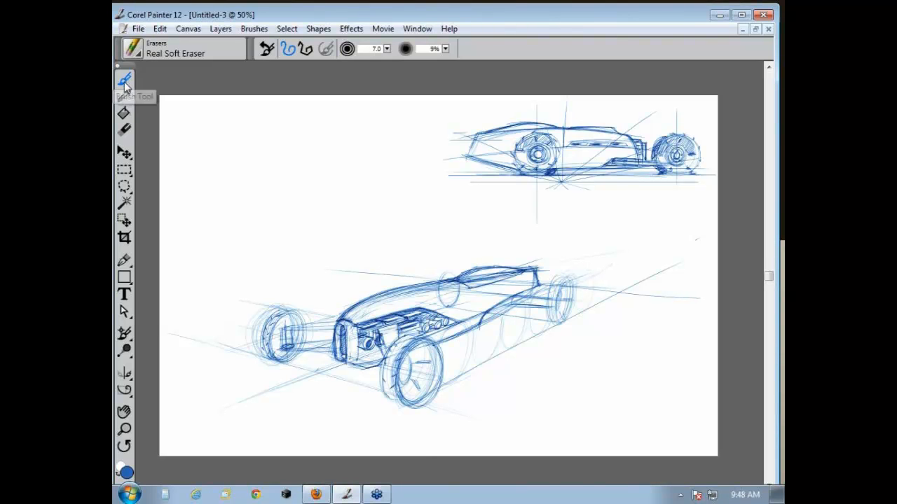
{"action": "left_click", "coordinate": [132, 48]}
{"action": "left_click", "coordinate": [138, 131]}
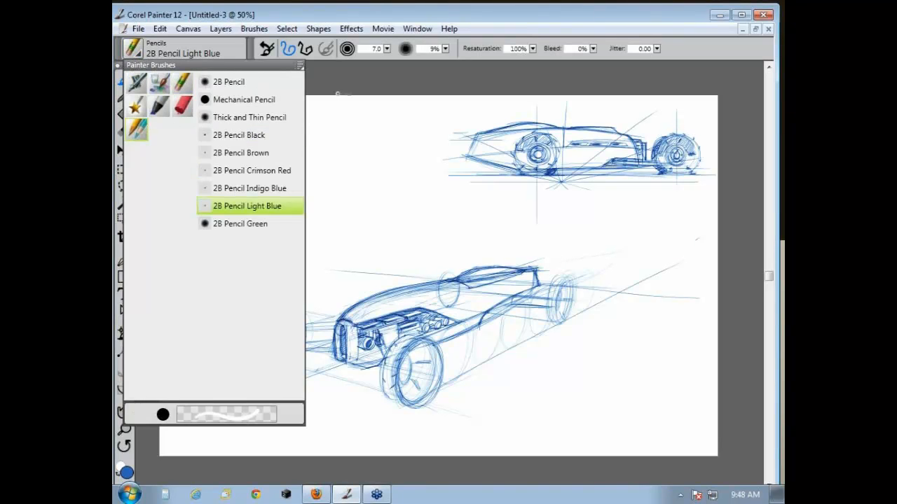
{"action": "left_click", "coordinate": [240, 204]}
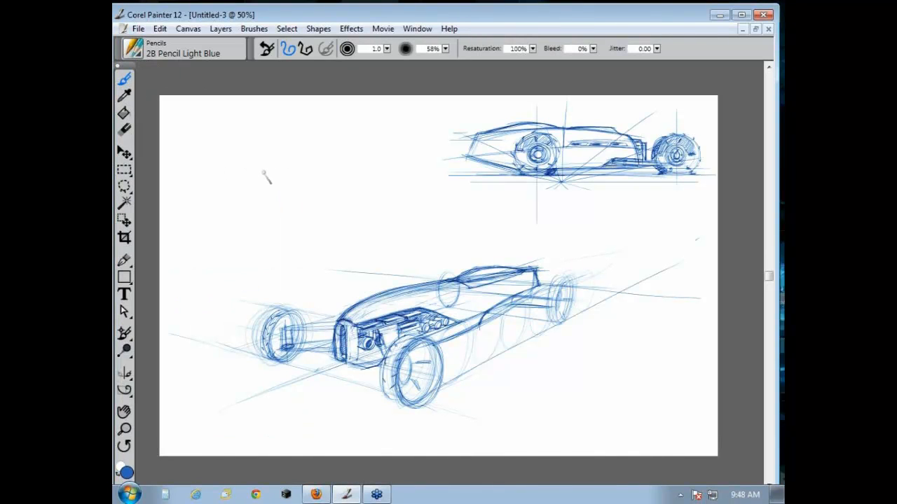
- Draw a hooked arch shape in the empty area above the car and a long crescent below it, enclosed by a larger outline
{"action": "mouse_move", "coordinate": [268, 174]}
{"action": "left_mouse_down"}
{"action": "mouse_move", "coordinate": [266, 186]}
{"action": "mouse_move", "coordinate": [237, 175]}
{"action": "mouse_move", "coordinate": [288, 148]}
{"action": "mouse_move", "coordinate": [361, 146]}
{"action": "mouse_move", "coordinate": [382, 184]}
{"action": "mouse_move", "coordinate": [350, 188]}
{"action": "mouse_move", "coordinate": [347, 165]}
{"action": "mouse_move", "coordinate": [359, 160]}
{"action": "mouse_move", "coordinate": [315, 153]}
{"action": "mouse_move", "coordinate": [262, 167]}
{"action": "mouse_move", "coordinate": [266, 183]}
{"action": "left_mouse_up"}
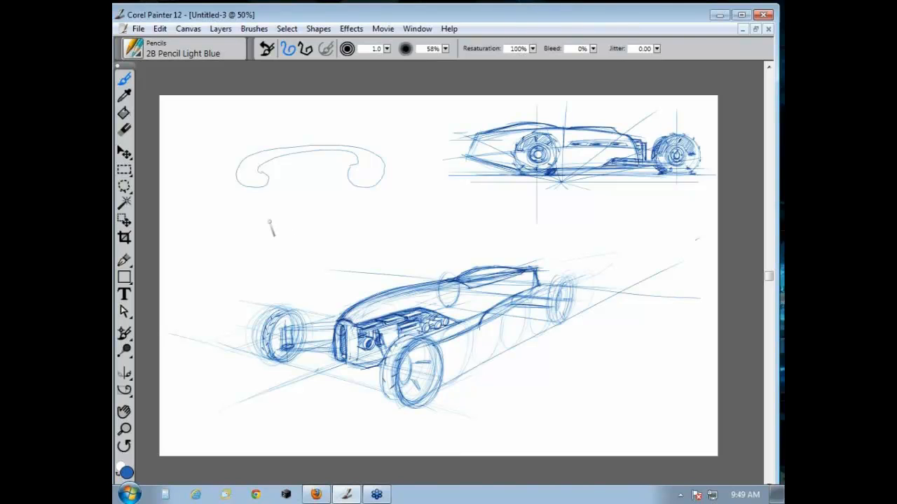
{"action": "mouse_move", "coordinate": [220, 234]}
{"action": "left_mouse_down"}
{"action": "mouse_move", "coordinate": [260, 221]}
{"action": "mouse_move", "coordinate": [478, 240]}
{"action": "left_mouse_up"}
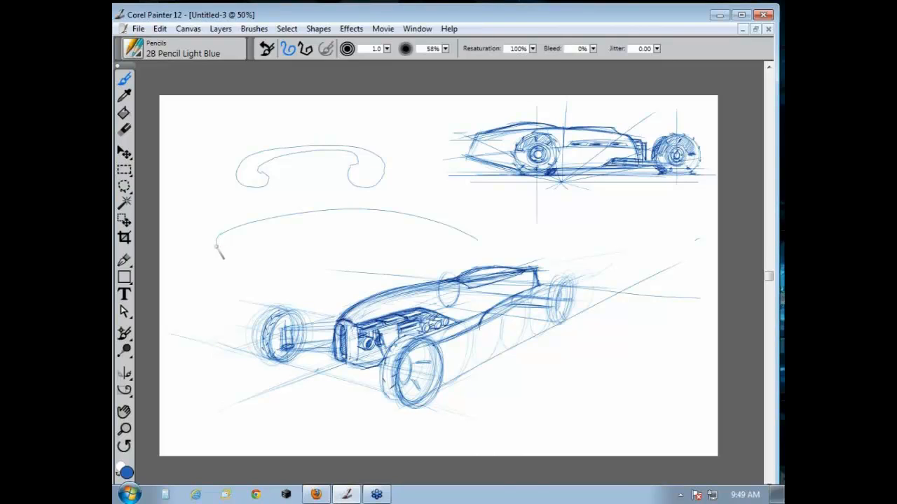
{"action": "mouse_move", "coordinate": [216, 236]}
{"action": "left_mouse_down"}
{"action": "mouse_move", "coordinate": [360, 222]}
{"action": "mouse_move", "coordinate": [480, 250]}
{"action": "left_mouse_up"}
{"action": "key", "text": "ctrl+z"}
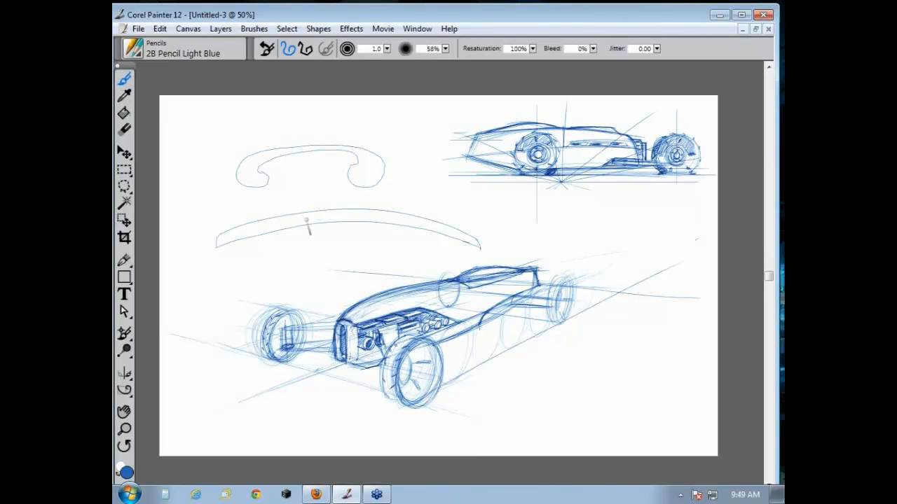
{"action": "mouse_move", "coordinate": [378, 202]}
{"action": "left_mouse_down"}
{"action": "mouse_move", "coordinate": [196, 237]}
{"action": "mouse_move", "coordinate": [285, 259]}
{"action": "mouse_move", "coordinate": [478, 253]}
{"action": "mouse_move", "coordinate": [378, 205]}
{"action": "left_mouse_up"}
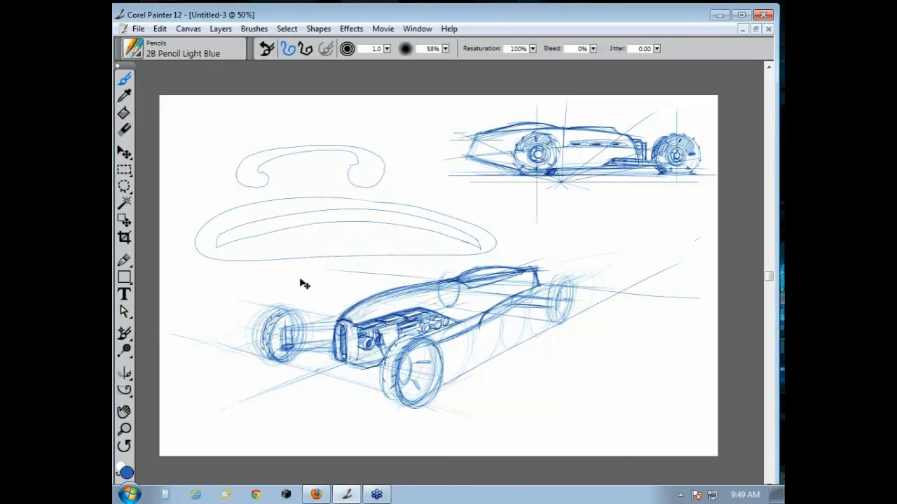
- Undo all the arch and crescent shapes drawn in the empty area above the car
{"action": "key", "text": "ctrl+z"}
{"action": "key", "text": "ctrl+z"}
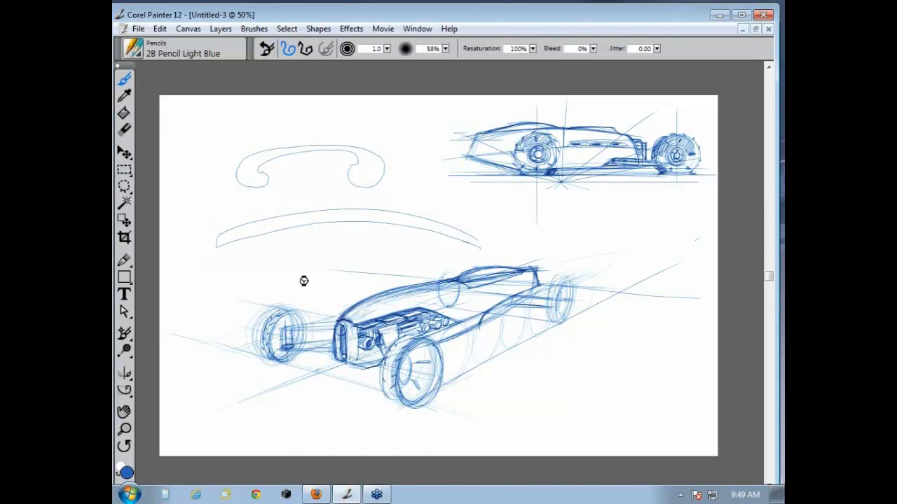
{"action": "key", "text": "ctrl+z"}
{"action": "key", "text": "ctrl+z"}
{"action": "key", "text": "ctrl+z"}
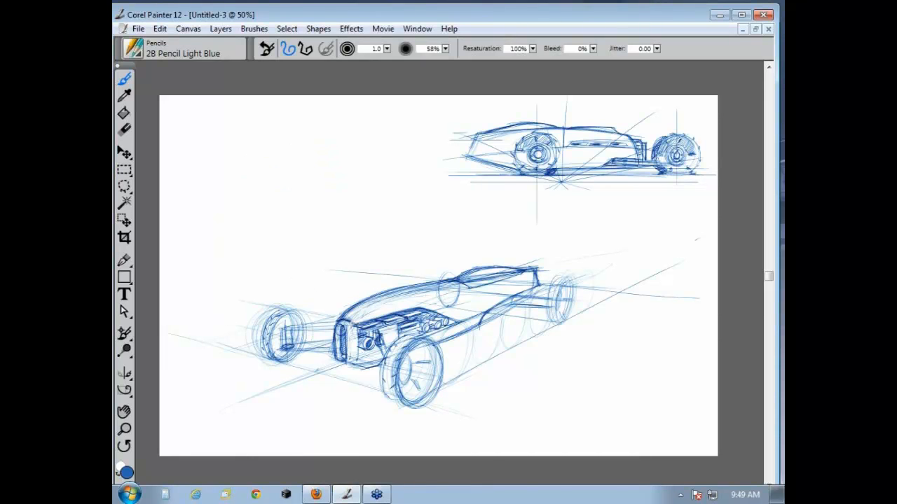
- Soften the front hood contour with the Real Soft Eraser, and redraw it with a slight step using the 2B Pencil Light Blue
{"action": "left_click", "coordinate": [133, 49]}
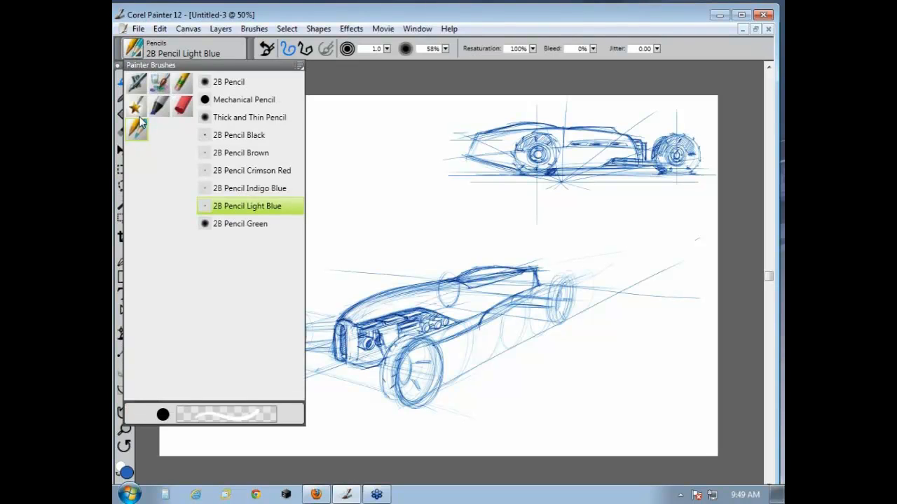
{"action": "left_click", "coordinate": [182, 106]}
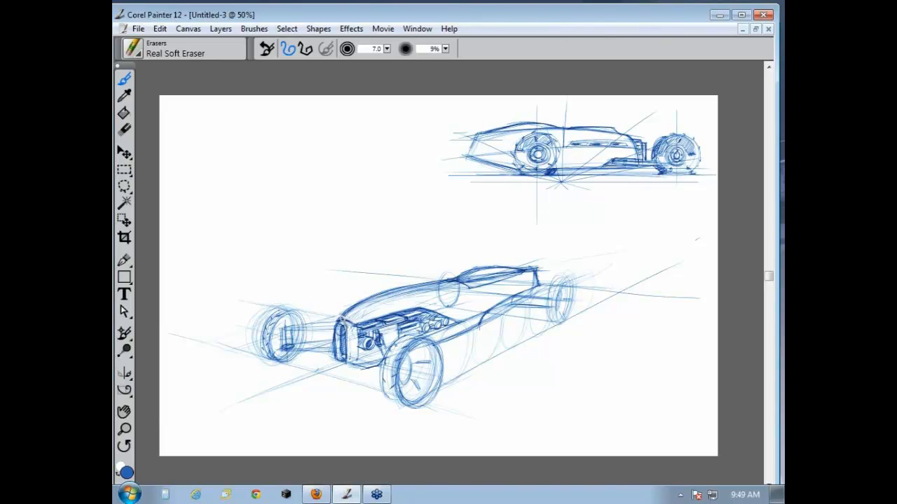
{"action": "mouse_move", "coordinate": [344, 320]}
{"action": "left_mouse_down"}
{"action": "mouse_move", "coordinate": [448, 296]}
{"action": "mouse_move", "coordinate": [407, 292]}
{"action": "left_mouse_up"}
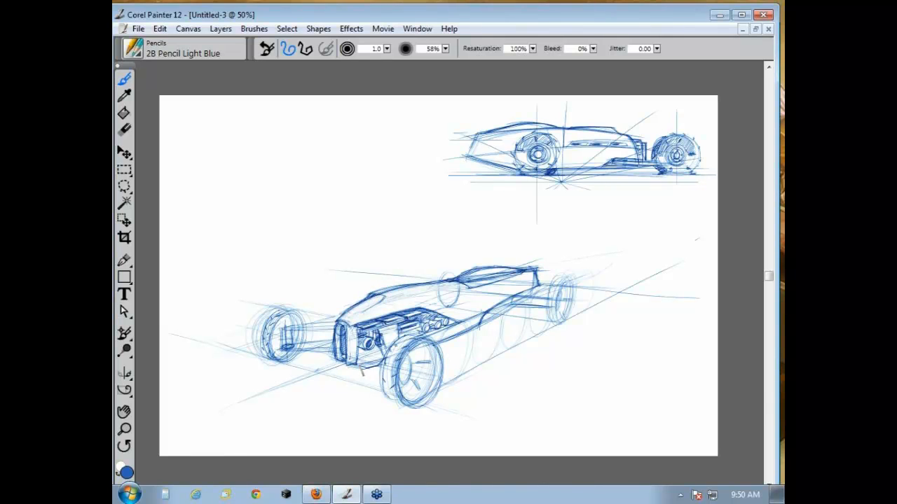
- Sketch a flat splitter under the nose, strengthen the front engine parts, and reinforce the suspension arm to the far front wheel
{"action": "mouse_move", "coordinate": [365, 368]}
{"action": "left_mouse_down"}
{"action": "mouse_move", "coordinate": [346, 377]}
{"action": "mouse_move", "coordinate": [318, 369]}
{"action": "mouse_move", "coordinate": [349, 376]}
{"action": "left_mouse_up"}
{"action": "mouse_move", "coordinate": [375, 349]}
{"action": "left_mouse_down"}
{"action": "mouse_move", "coordinate": [381, 360]}
{"action": "mouse_move", "coordinate": [367, 365]}
{"action": "mouse_move", "coordinate": [457, 321]}
{"action": "left_mouse_up"}
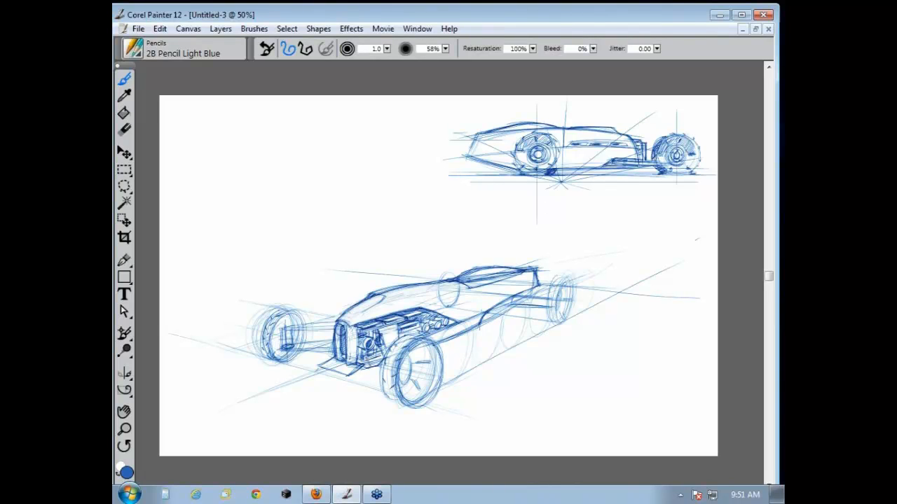
{"action": "left_click_drag", "start_coordinate": [377, 345], "coordinate": [381, 359]}
{"action": "mouse_move", "coordinate": [283, 327]}
{"action": "left_mouse_down"}
{"action": "mouse_move", "coordinate": [334, 322]}
{"action": "mouse_move", "coordinate": [321, 320]}
{"action": "left_mouse_up"}
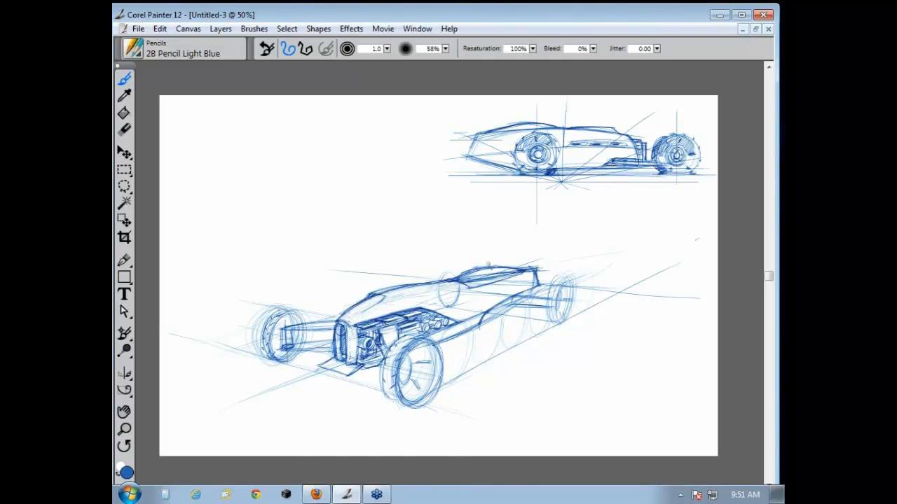
- Draw window lines on the raised fairing, and strengthen the rear wheel and the near front wheel's tire
{"action": "left_click_drag", "start_coordinate": [482, 272], "coordinate": [496, 285]}
{"action": "left_click_drag", "start_coordinate": [459, 281], "coordinate": [494, 288]}
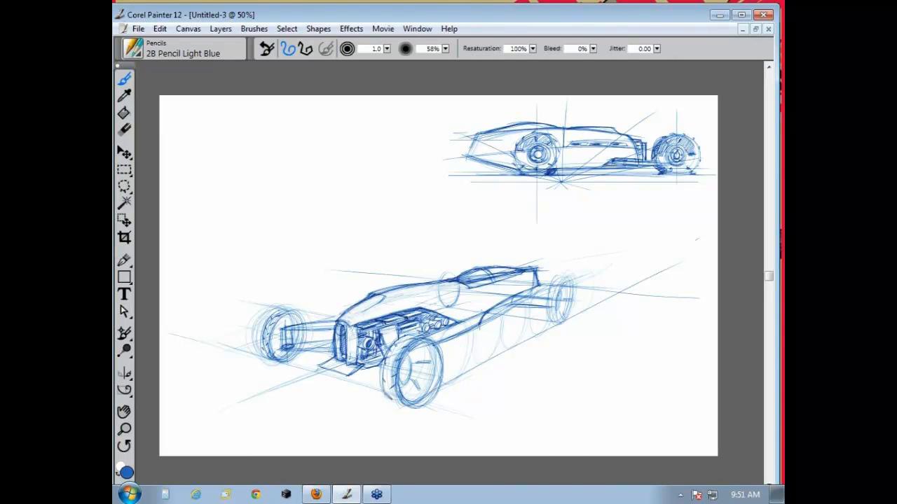
{"action": "left_click_drag", "start_coordinate": [565, 281], "coordinate": [561, 321]}
{"action": "mouse_move", "coordinate": [563, 281]}
{"action": "left_mouse_down"}
{"action": "mouse_move", "coordinate": [549, 324]}
{"action": "mouse_move", "coordinate": [572, 276]}
{"action": "left_mouse_up"}
{"action": "left_click_drag", "start_coordinate": [502, 313], "coordinate": [520, 309]}
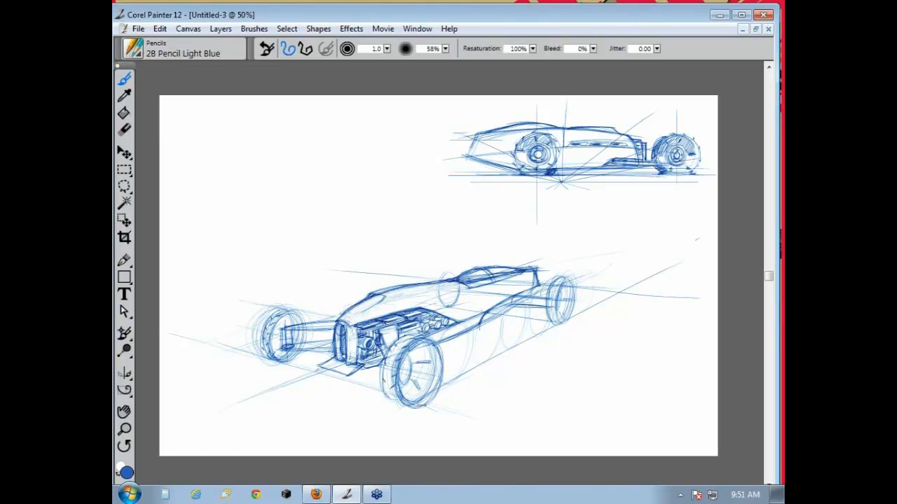
{"action": "left_click_drag", "start_coordinate": [384, 363], "coordinate": [404, 406]}
- Switch the brush to the Flat Rendering Marker2
{"action": "left_click", "coordinate": [134, 48]}
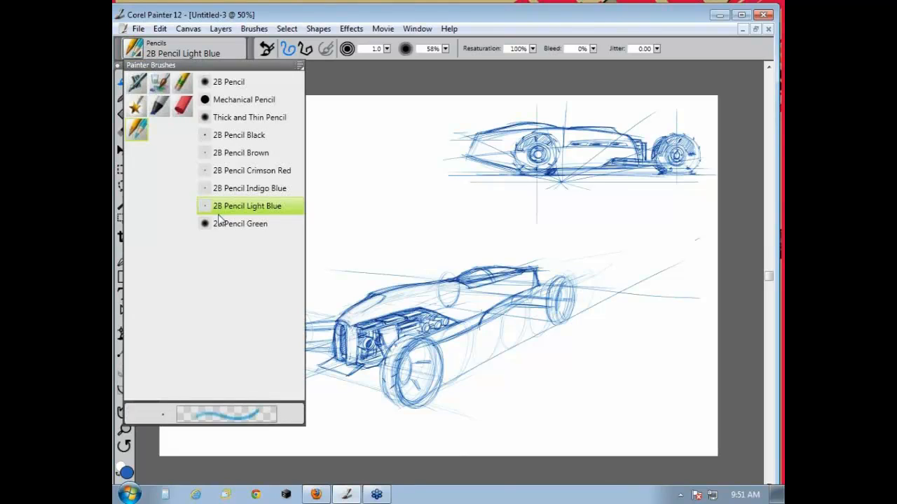
{"action": "left_click", "coordinate": [159, 105]}
{"action": "left_click", "coordinate": [410, 77]}
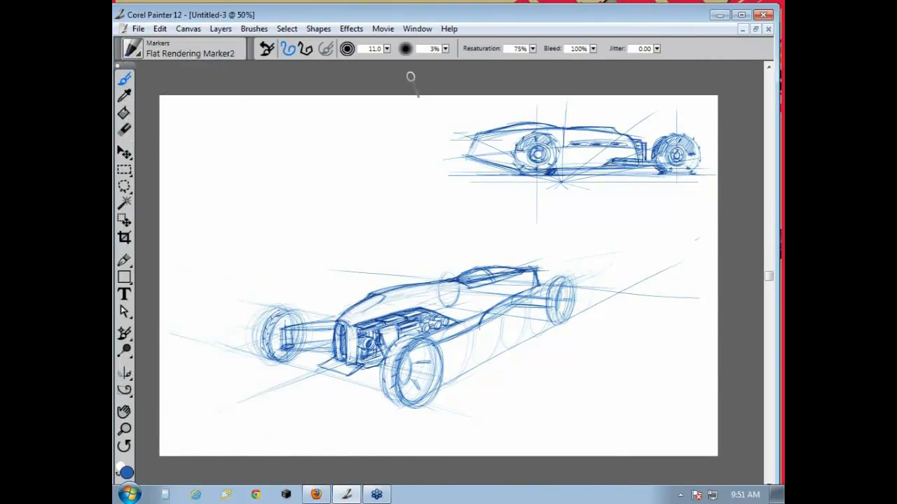
- Toggle the Layers panel's visibility off and back on
{"action": "left_click", "coordinate": [195, 33]}
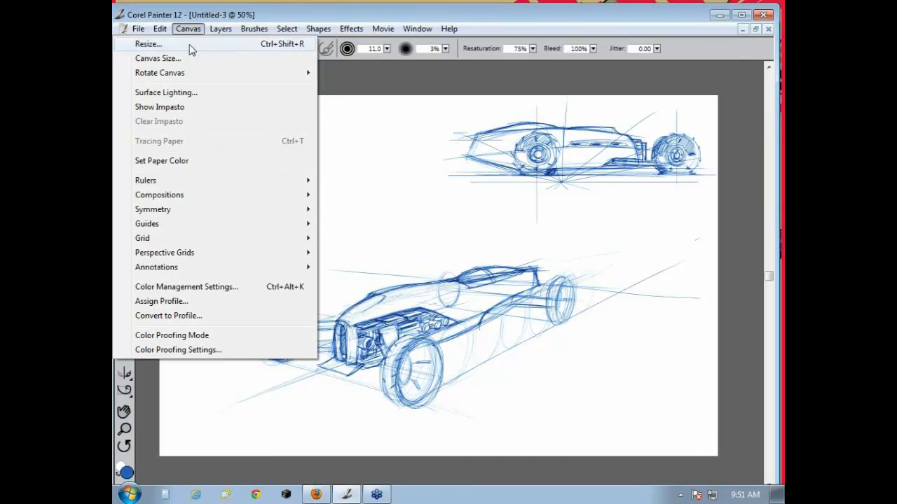
{"action": "mouse_move", "coordinate": [269, 35]}
{"action": "mouse_move", "coordinate": [407, 30]}
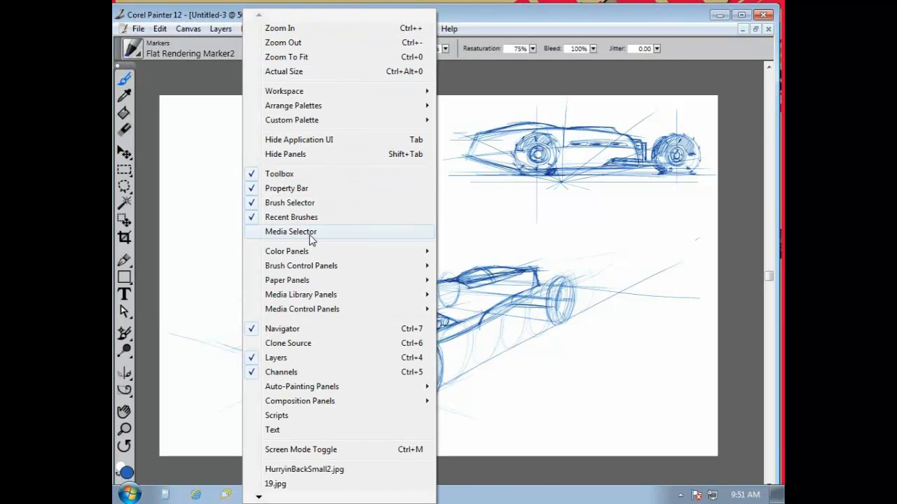
{"action": "mouse_move", "coordinate": [310, 282]}
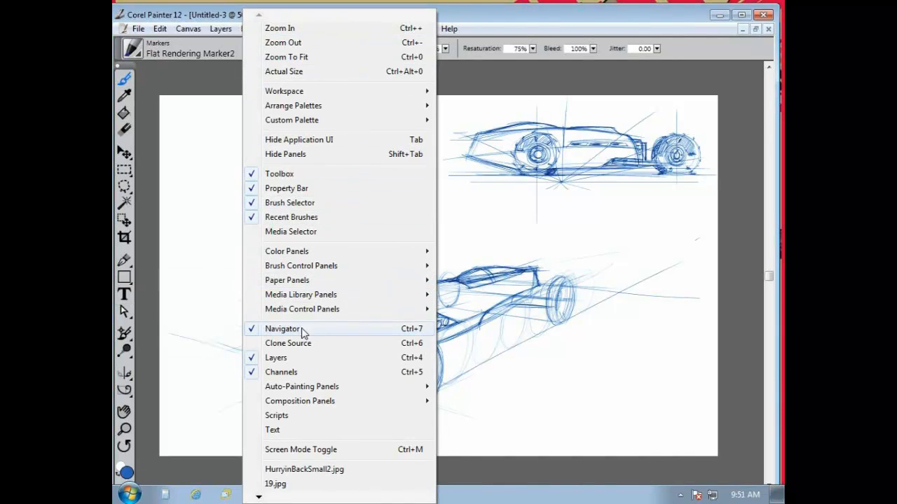
{"action": "left_click", "coordinate": [294, 362]}
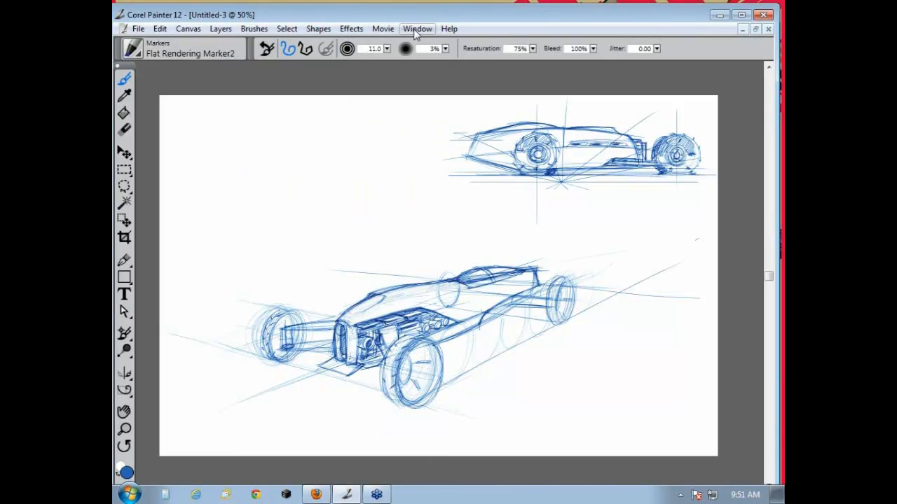
{"action": "left_click", "coordinate": [413, 29]}
{"action": "left_click", "coordinate": [250, 358]}
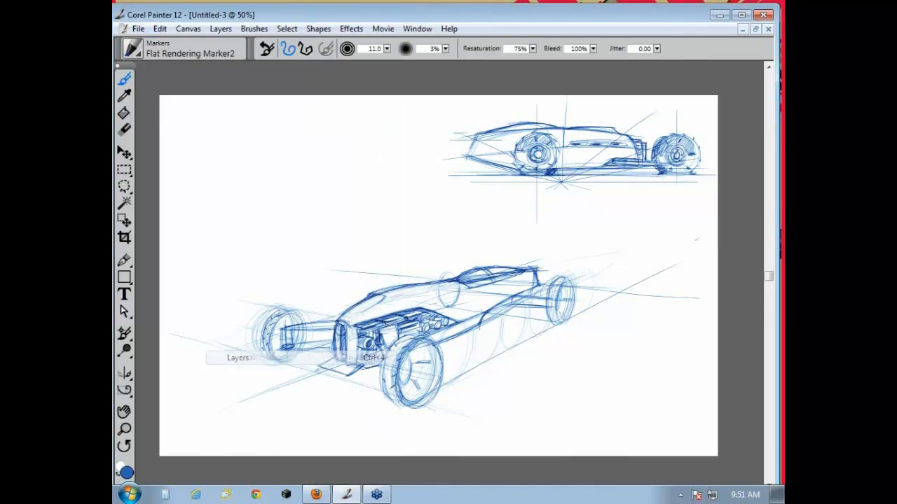
- Try the Flat Rendering Marker with a broad blue swatch in the blank area above the car, and undo it
{"action": "left_click", "coordinate": [132, 48]}
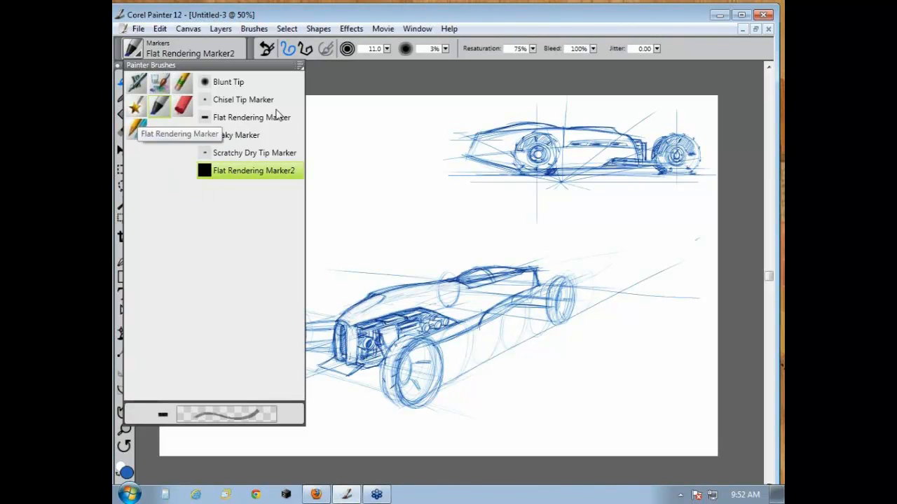
{"action": "left_click", "coordinate": [234, 119]}
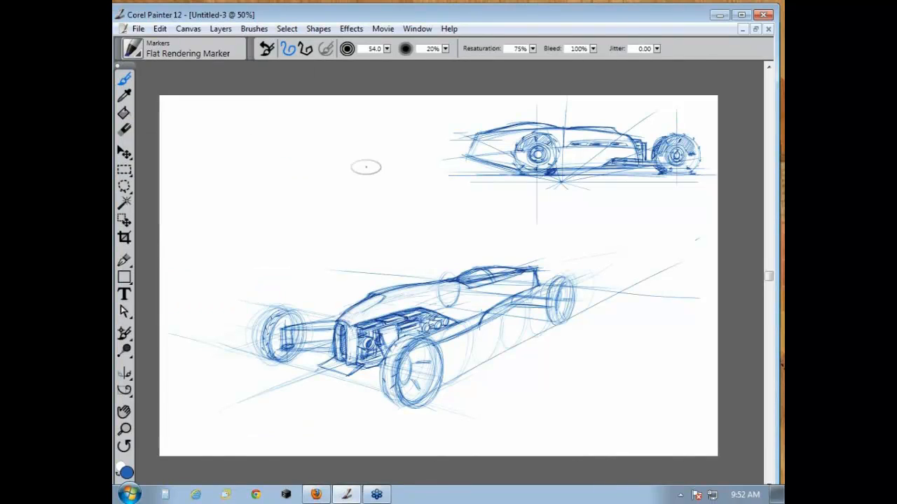
{"action": "mouse_move", "coordinate": [318, 169]}
{"action": "left_mouse_down"}
{"action": "mouse_move", "coordinate": [291, 176]}
{"action": "mouse_move", "coordinate": [294, 196]}
{"action": "mouse_move", "coordinate": [386, 172]}
{"action": "left_mouse_up"}
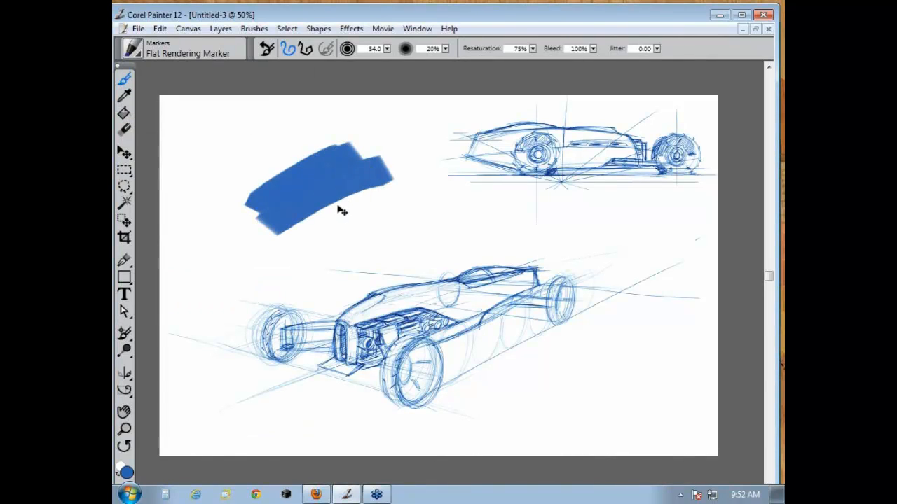
{"action": "key", "text": "ctrl+z"}
{"action": "key", "text": "ctrl+z"}
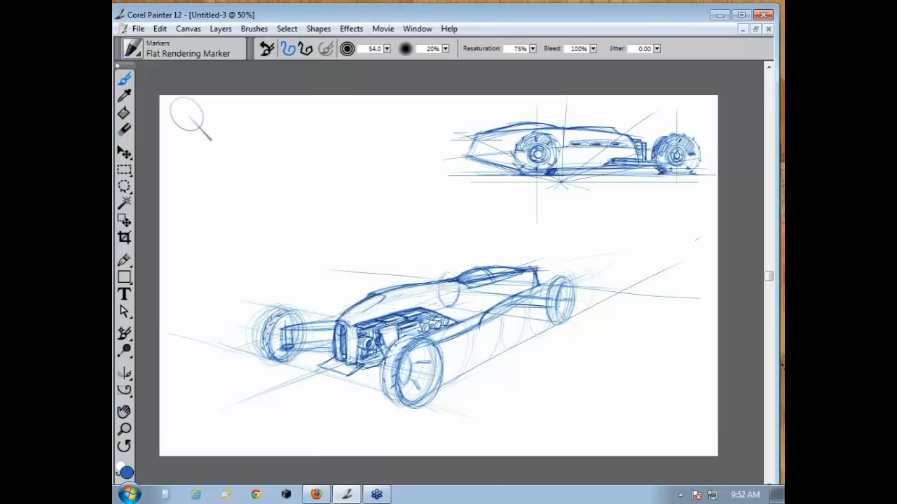
- Try the Blunt Tip marker with zigzag and overlapping strokes above the car, and undo them all
{"action": "left_click", "coordinate": [134, 53]}
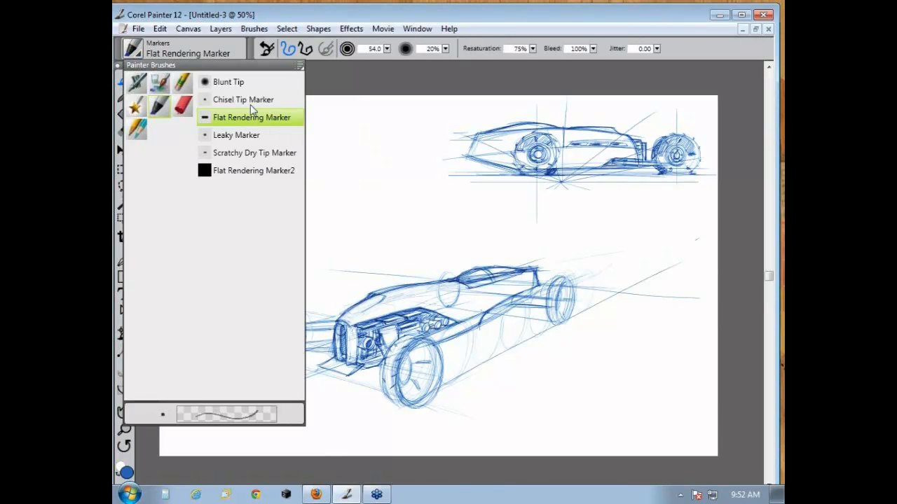
{"action": "left_click", "coordinate": [231, 82]}
{"action": "mouse_move", "coordinate": [276, 199]}
{"action": "left_mouse_down"}
{"action": "mouse_move", "coordinate": [322, 177]}
{"action": "mouse_move", "coordinate": [298, 221]}
{"action": "mouse_move", "coordinate": [323, 242]}
{"action": "mouse_move", "coordinate": [330, 237]}
{"action": "left_mouse_up"}
{"action": "key", "text": "ctrl+z"}
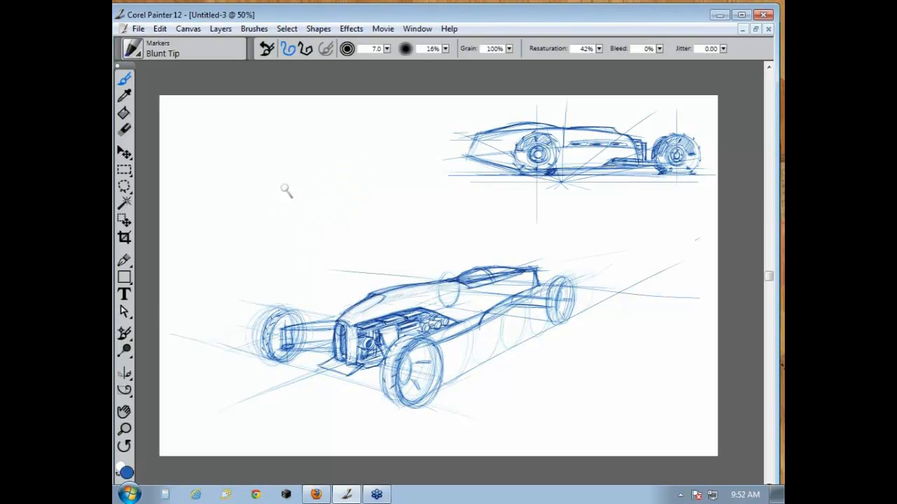
{"action": "mouse_move", "coordinate": [238, 187]}
{"action": "left_mouse_down"}
{"action": "mouse_move", "coordinate": [319, 155]}
{"action": "mouse_move", "coordinate": [286, 219]}
{"action": "mouse_move", "coordinate": [395, 212]}
{"action": "left_mouse_up"}
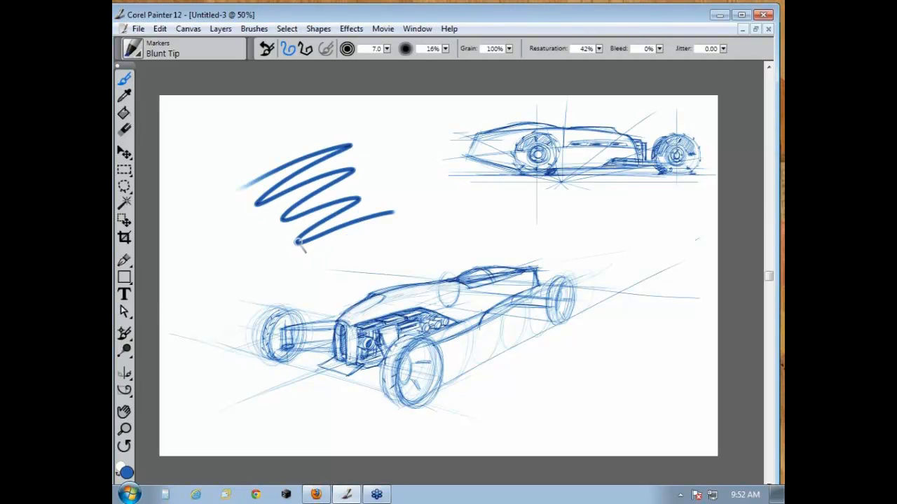
{"action": "mouse_move", "coordinate": [298, 242]}
{"action": "left_mouse_down"}
{"action": "mouse_move", "coordinate": [340, 232]}
{"action": "mouse_move", "coordinate": [302, 249]}
{"action": "mouse_move", "coordinate": [331, 240]}
{"action": "mouse_move", "coordinate": [308, 258]}
{"action": "mouse_move", "coordinate": [374, 244]}
{"action": "left_mouse_up"}
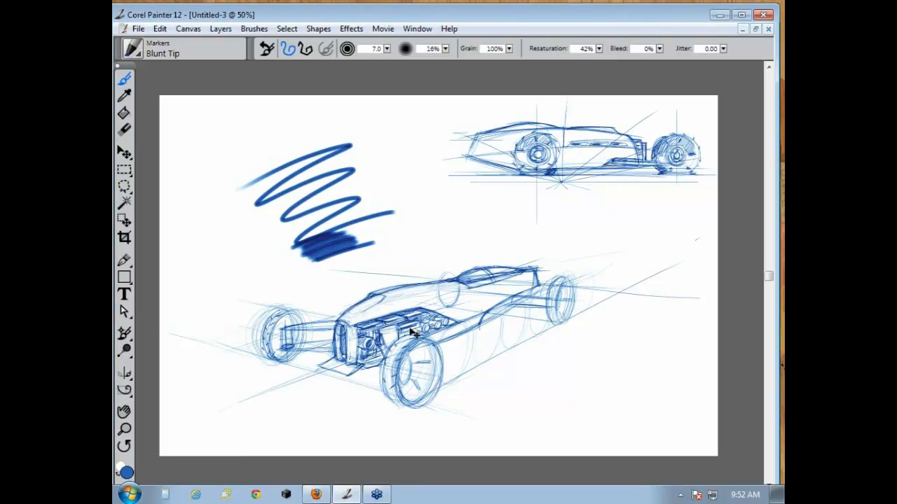
{"action": "key", "text": "ctrl+z"}
{"action": "key", "text": "ctrl+z"}
{"action": "key", "text": "ctrl+z"}
{"action": "key", "text": "ctrl+z"}
{"action": "key", "text": "ctrl+z"}
{"action": "key", "text": "ctrl+z"}
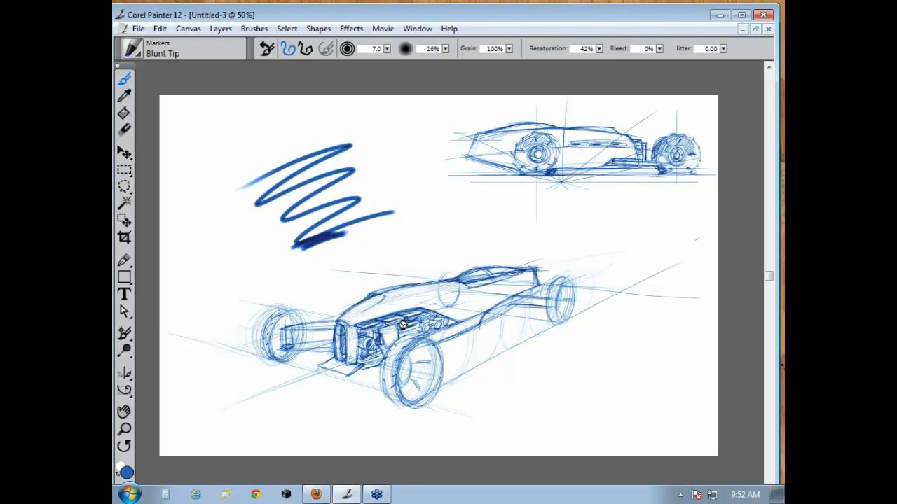
{"action": "key", "text": "ctrl+z"}
{"action": "key", "text": "ctrl+z"}
{"action": "key", "text": "ctrl+z"}
{"action": "key", "text": "ctrl+z"}
{"action": "key", "text": "ctrl+z"}
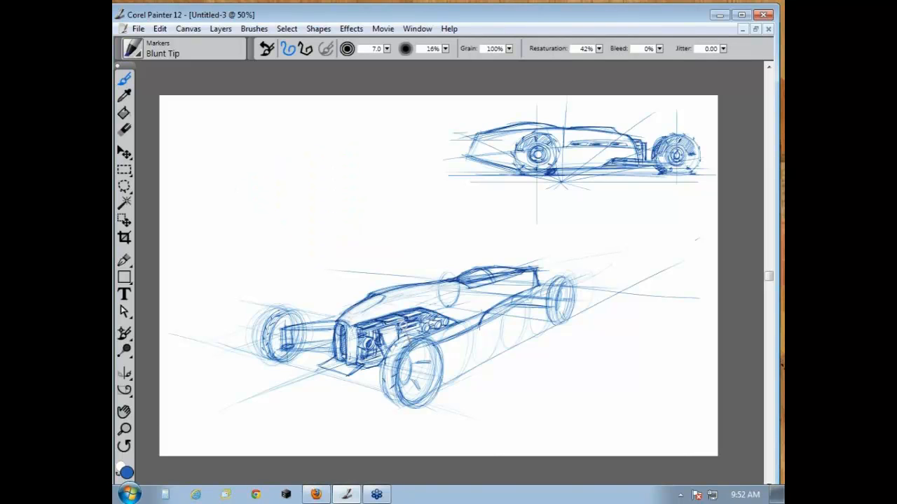
- Try the Flat Rendering Marker2 with a test stroke above the car, and undo the stroke
{"action": "left_click", "coordinate": [133, 49]}
{"action": "left_click", "coordinate": [250, 172]}
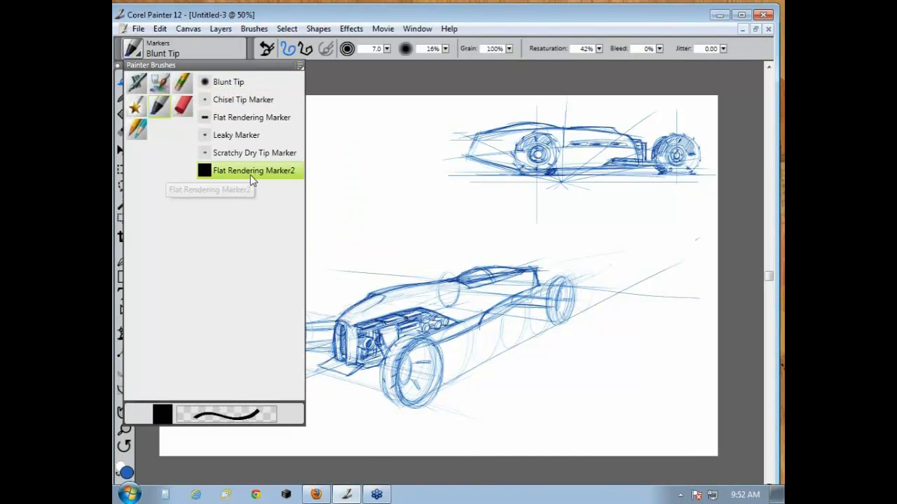
{"action": "mouse_move", "coordinate": [251, 221]}
{"action": "left_mouse_down"}
{"action": "mouse_move", "coordinate": [276, 233]}
{"action": "mouse_move", "coordinate": [383, 220]}
{"action": "mouse_move", "coordinate": [303, 271]}
{"action": "mouse_move", "coordinate": [387, 243]}
{"action": "left_mouse_up"}
{"action": "key", "text": "ctrl+z"}
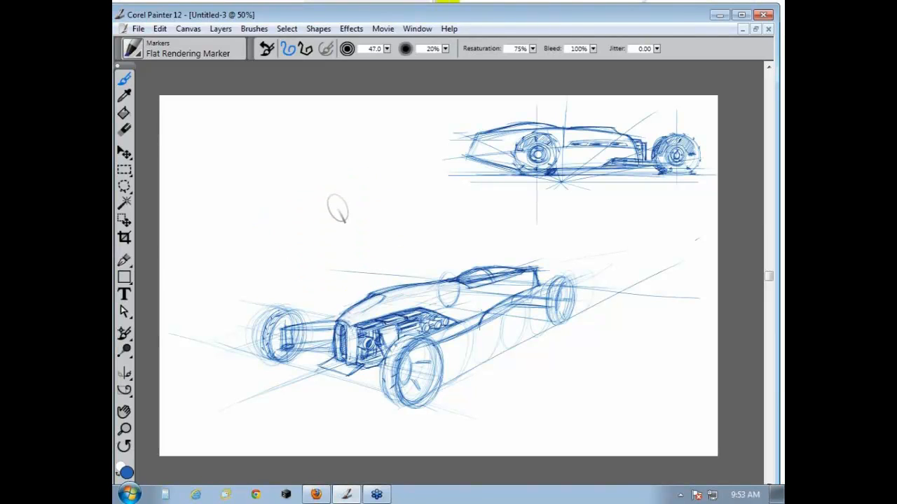
- Reduce the Flat Rendering Marker's size to 33, test it with a blue swatch above the car, and undo the swatch
{"action": "key", "text": "bracketleft"}
{"action": "key", "text": "bracketleft"}
{"action": "key", "text": "bracketleft"}
{"action": "key", "text": "bracketleft"}
{"action": "key", "text": "bracketleft"}
{"action": "key", "text": "bracketleft"}
{"action": "key", "text": "bracketleft"}
{"action": "key", "text": "bracketleft"}
{"action": "key", "text": "bracketleft"}
{"action": "key", "text": "bracketleft"}
{"action": "key", "text": "bracketleft"}
{"action": "key", "text": "bracketleft"}
{"action": "key", "text": "bracketleft"}
{"action": "key", "text": "bracketleft"}
{"action": "mouse_move", "coordinate": [291, 217]}
{"action": "left_mouse_down"}
{"action": "mouse_move", "coordinate": [317, 208]}
{"action": "mouse_move", "coordinate": [297, 226]}
{"action": "mouse_move", "coordinate": [315, 226]}
{"action": "mouse_move", "coordinate": [317, 240]}
{"action": "mouse_move", "coordinate": [344, 237]}
{"action": "left_mouse_up"}
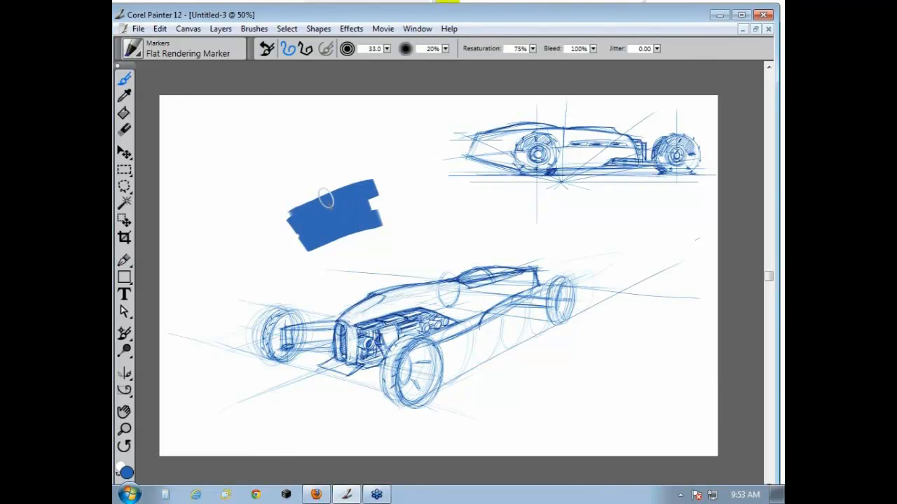
{"action": "key", "text": "ctrl+z"}
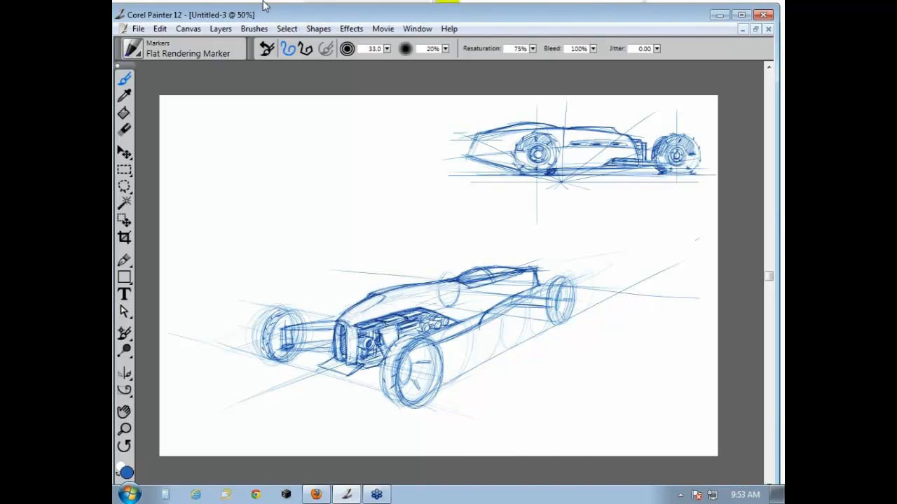
- Lasso the perspective car, cut and paste it back as a separate piece, and move it up toward the side view
{"action": "left_click", "coordinate": [416, 28]}
{"action": "left_click", "coordinate": [425, 237]}
{"action": "left_click", "coordinate": [122, 188]}
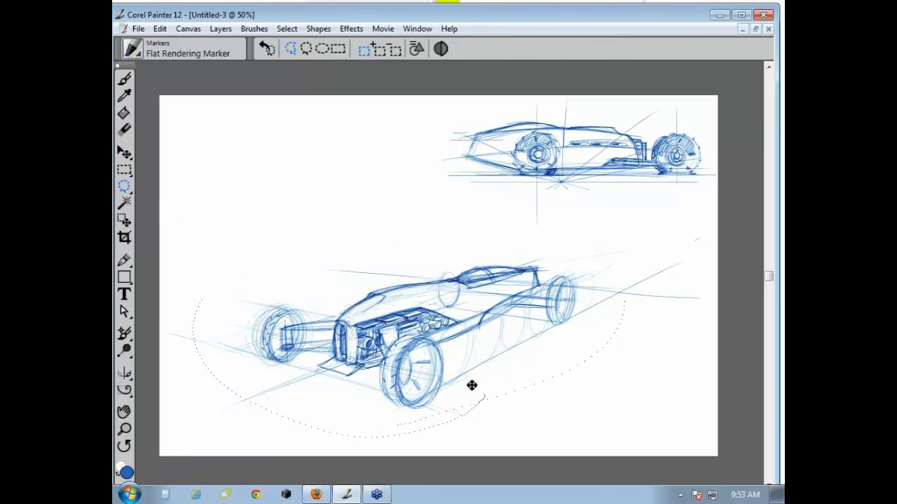
{"action": "key", "text": "ctrl+x"}
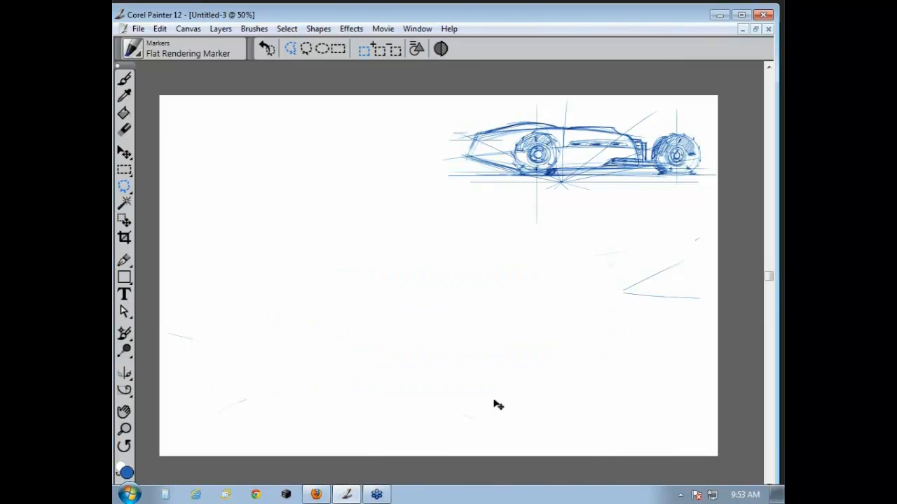
{"action": "key", "text": "ctrl+v"}
{"action": "left_click_drag", "start_coordinate": [466, 314], "coordinate": [534, 267]}
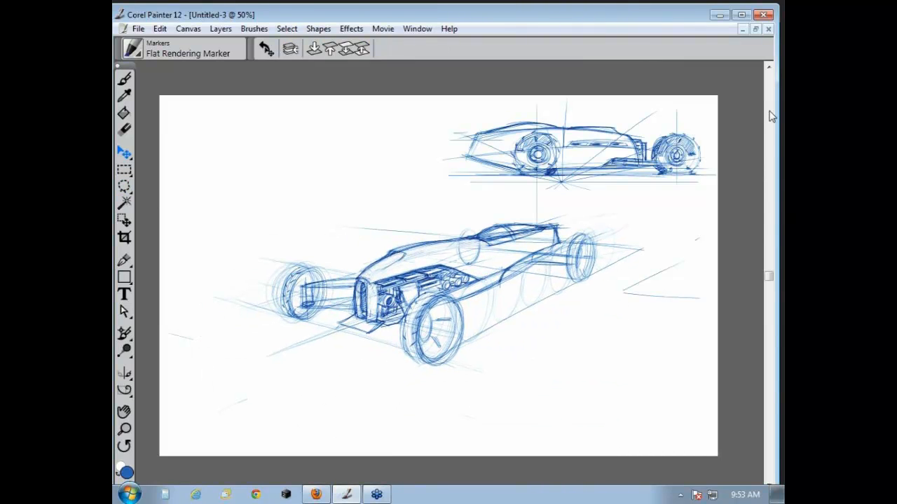
{"action": "left_click", "coordinate": [744, 16]}
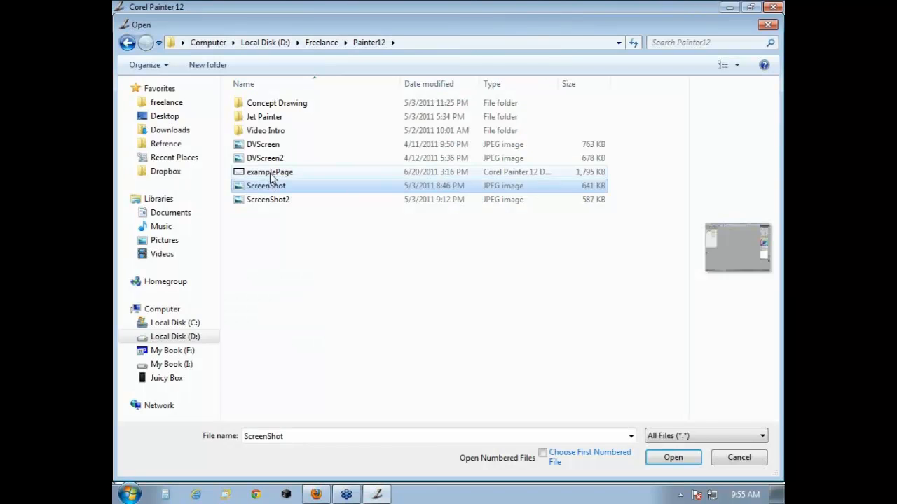
- Open the examplePage sketch file from the Painter12 folder
{"action": "left_click", "coordinate": [270, 174]}
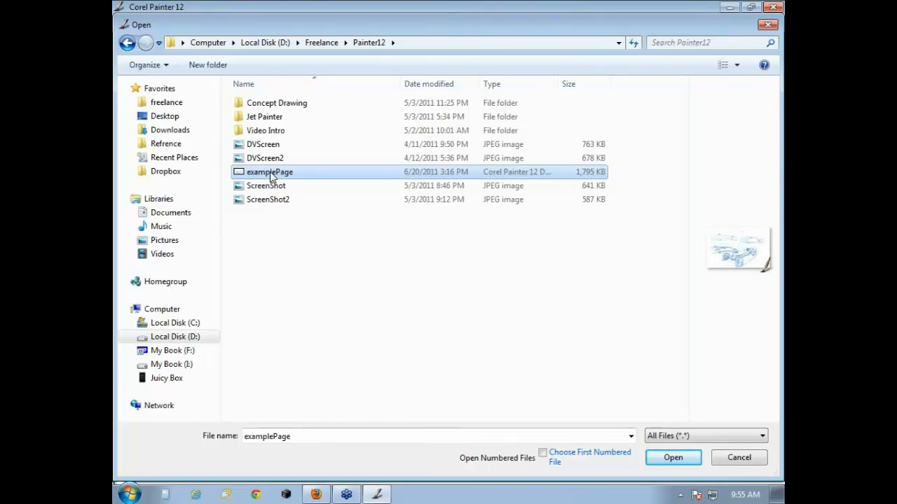
{"action": "left_click", "coordinate": [683, 461]}
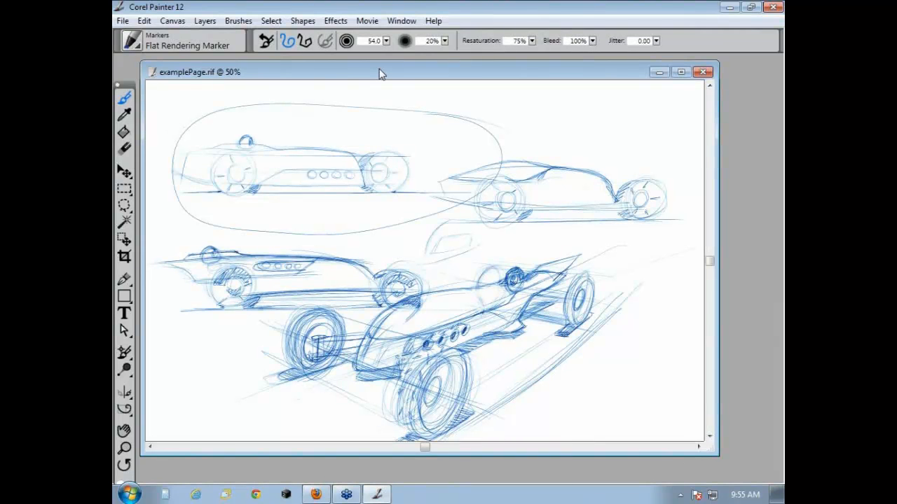
{"action": "left_click_drag", "start_coordinate": [381, 74], "coordinate": [391, 83]}
- Preview the screenshot images in the Painter12 folder and open DVScreen
{"action": "left_click", "coordinate": [123, 21]}
{"action": "left_click", "coordinate": [145, 51]}
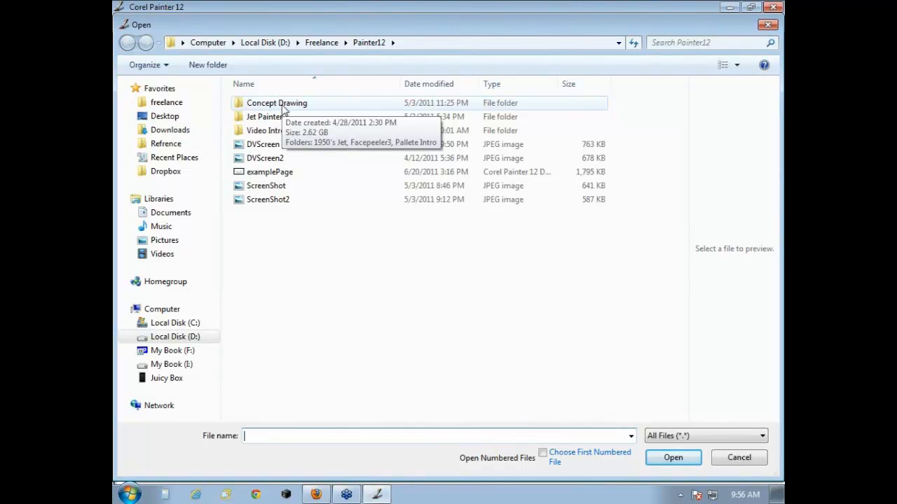
{"action": "left_click", "coordinate": [273, 159]}
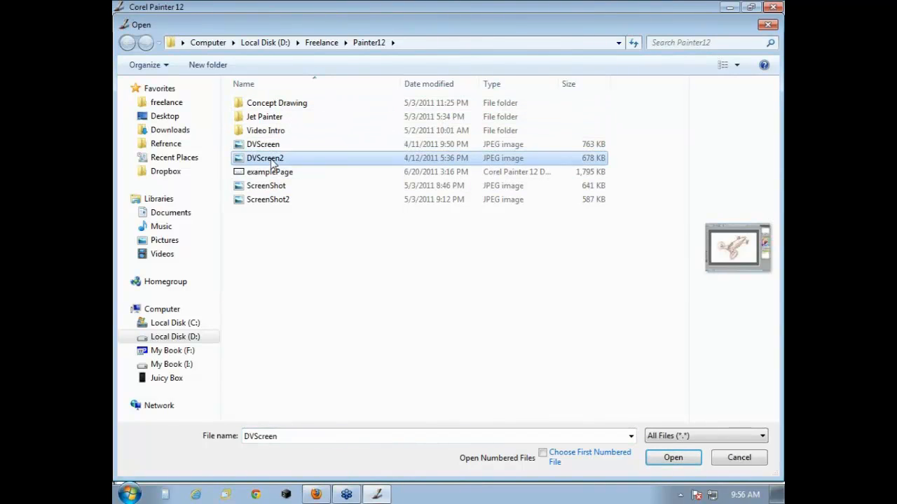
{"action": "left_click", "coordinate": [269, 145]}
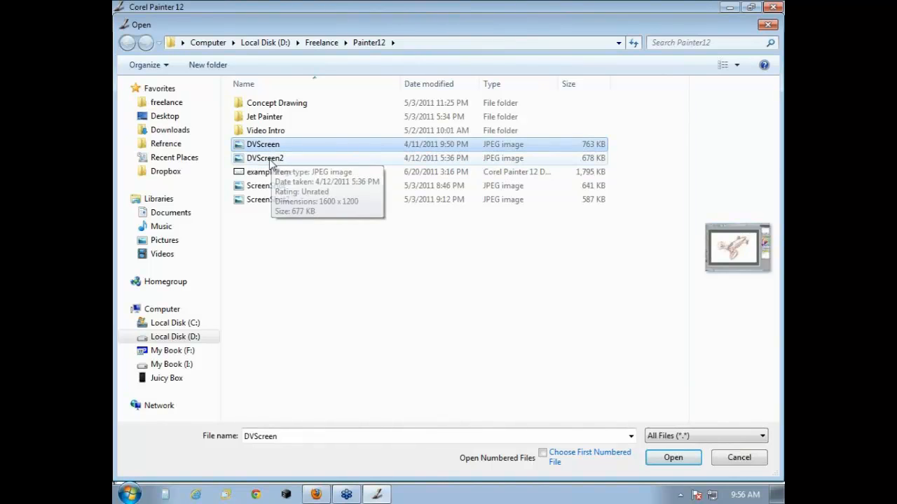
{"action": "left_click", "coordinate": [268, 186]}
{"action": "left_click", "coordinate": [271, 201]}
{"action": "left_click", "coordinate": [272, 145]}
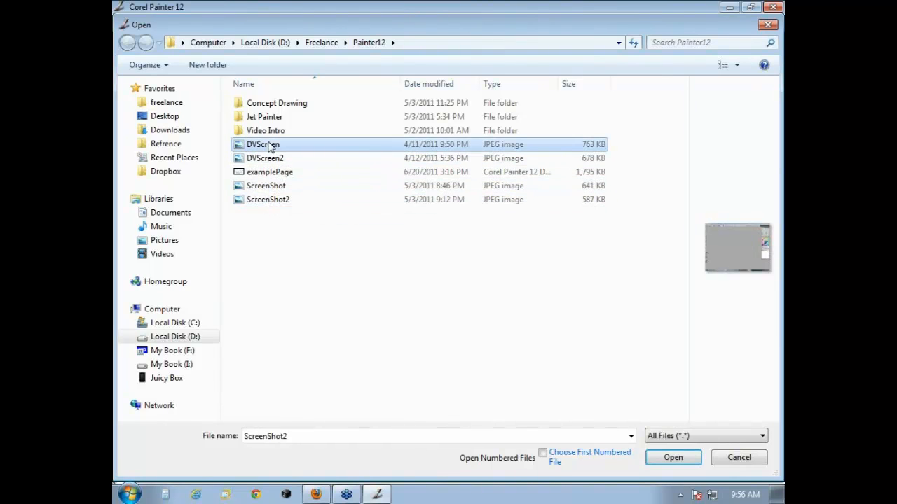
{"action": "left_click", "coordinate": [690, 459]}
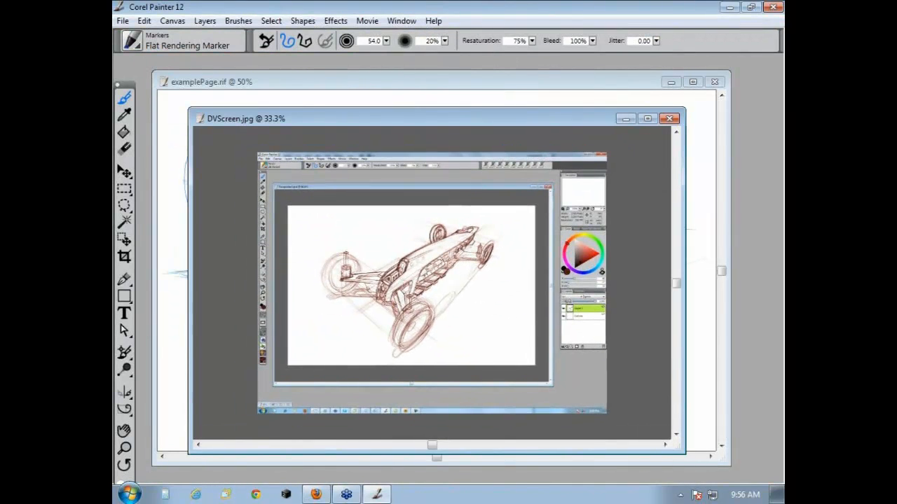
- Maximize the DVScreen image window and enlarge its view to 50%
{"action": "left_click_drag", "start_coordinate": [392, 111], "coordinate": [350, 68]}
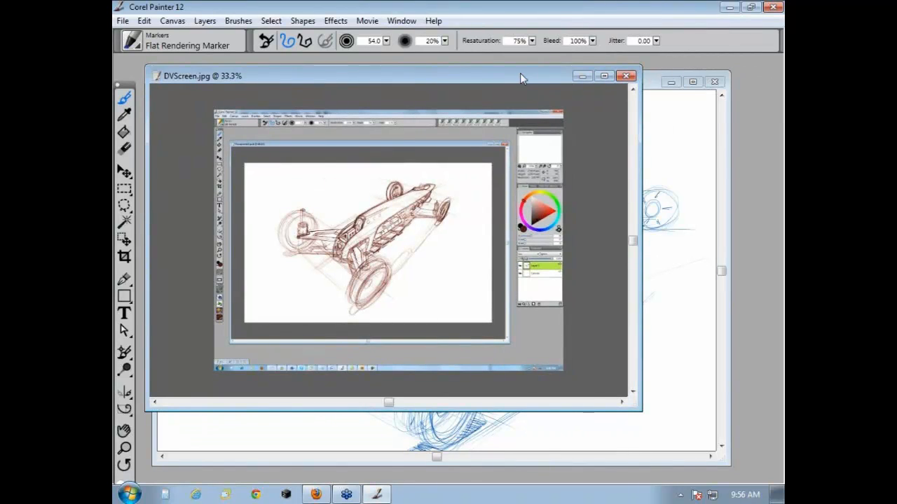
{"action": "mouse_move", "coordinate": [520, 73]}
{"action": "left_mouse_down"}
{"action": "mouse_move", "coordinate": [521, 65]}
{"action": "mouse_move", "coordinate": [480, 61]}
{"action": "left_mouse_up"}
{"action": "left_click", "coordinate": [571, 67]}
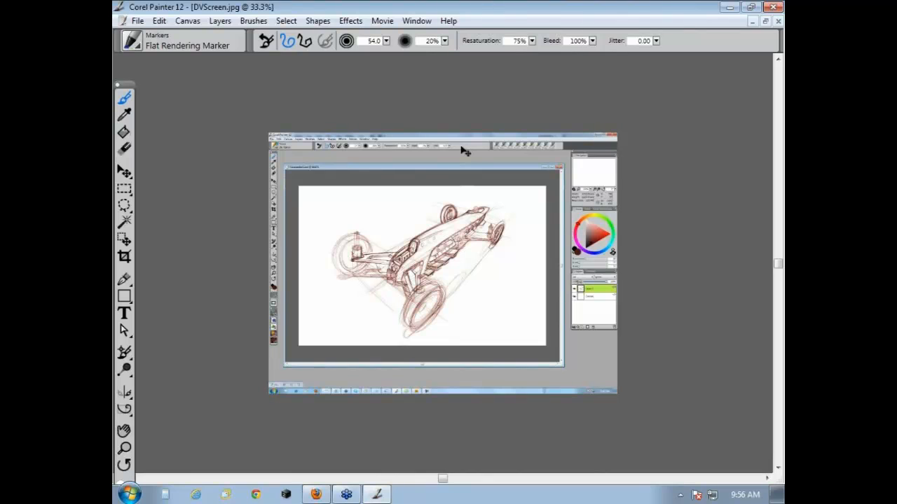
{"action": "key", "text": "ctrl+plus"}
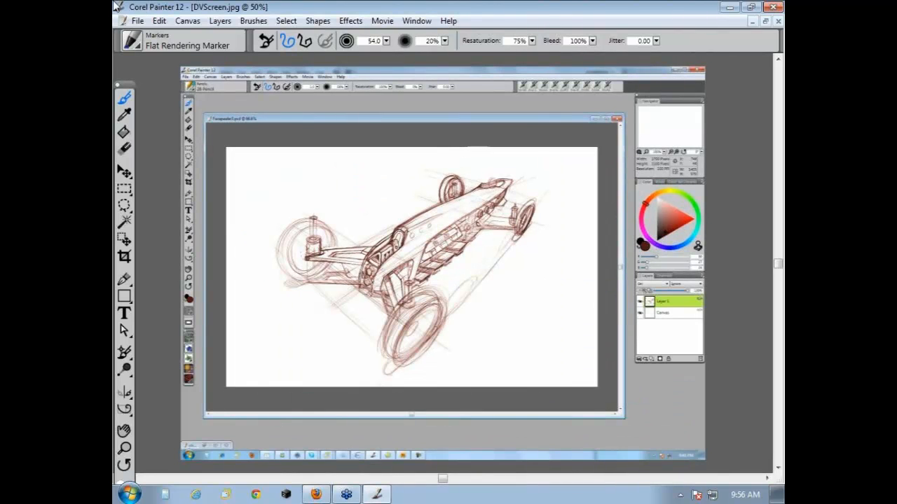
- Open the DVScreen2 image from the Painter12 folder
{"action": "left_click", "coordinate": [137, 21]}
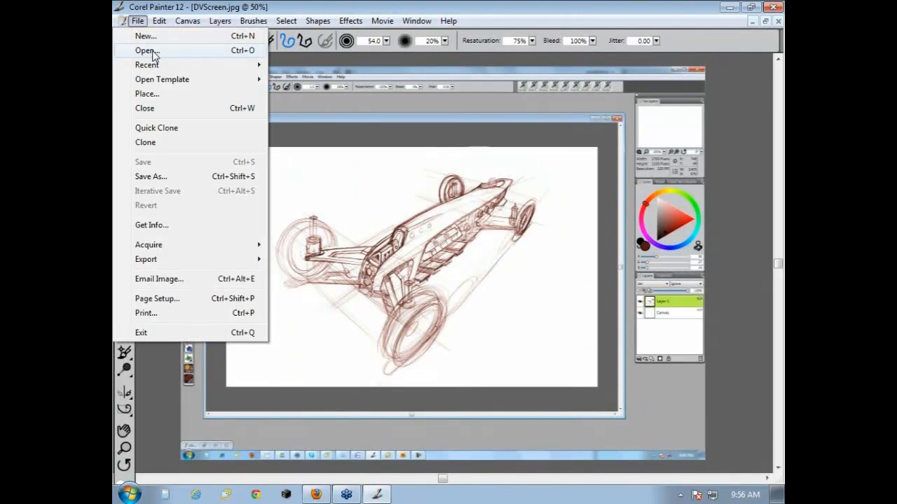
{"action": "left_click", "coordinate": [152, 52]}
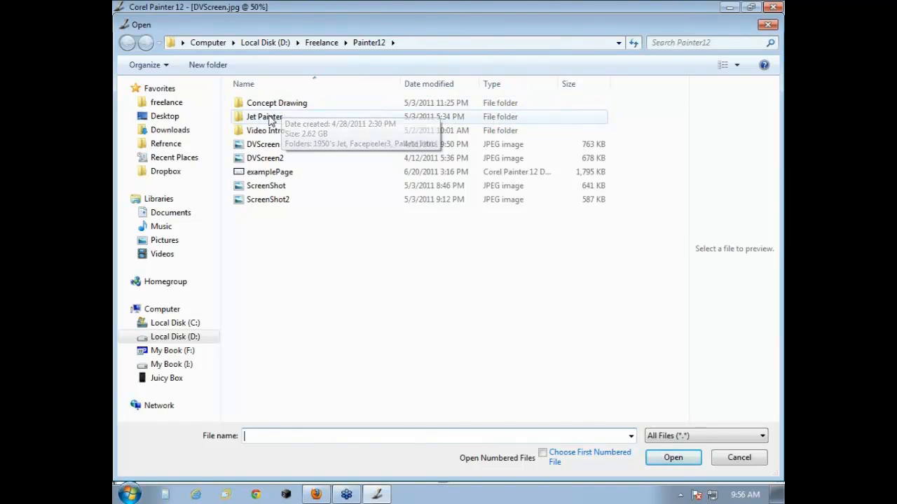
{"action": "left_click", "coordinate": [270, 120]}
{"action": "left_click", "coordinate": [269, 131]}
{"action": "left_click", "coordinate": [271, 160]}
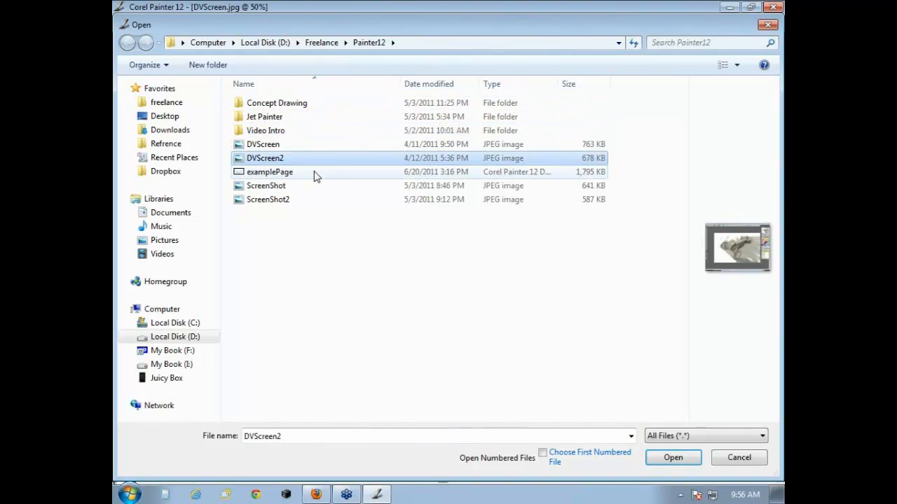
{"action": "left_click", "coordinate": [675, 459]}
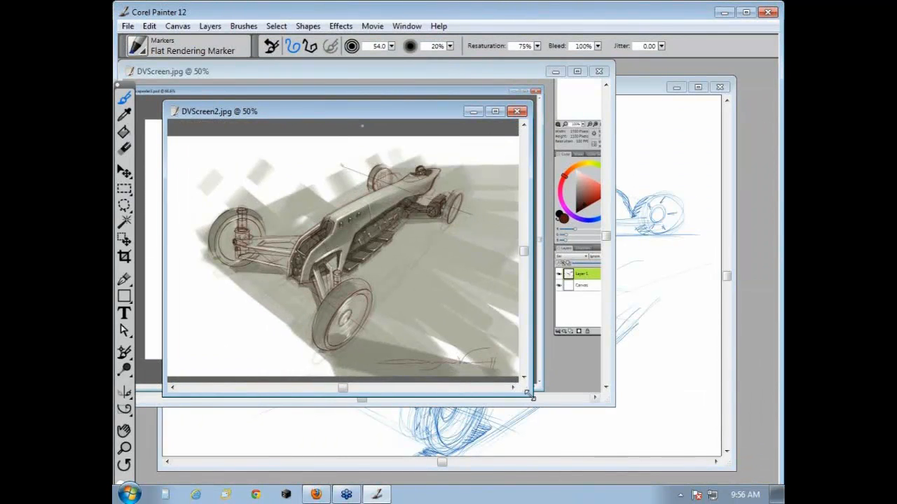
- Enlarge and reposition the DVScreen2 window to examine the whole marker-rendered car
{"action": "left_click_drag", "start_coordinate": [532, 396], "coordinate": [679, 457]}
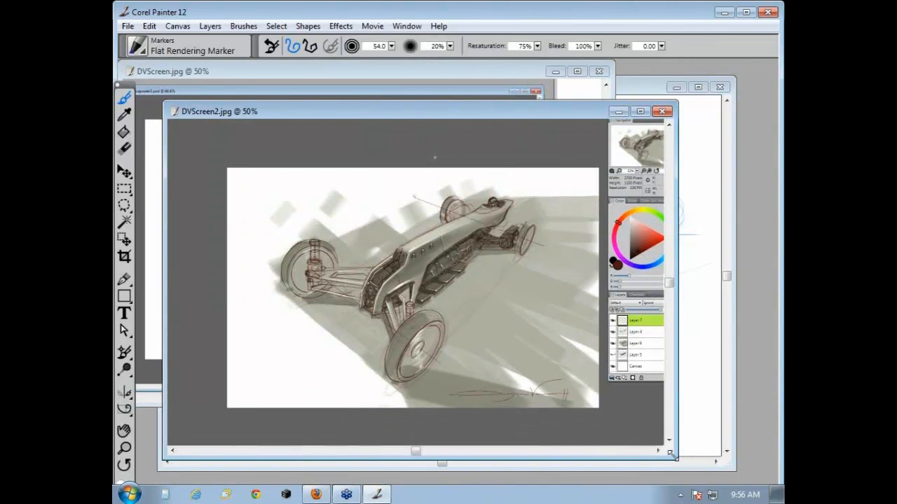
{"action": "mouse_move", "coordinate": [333, 112]}
{"action": "left_mouse_down"}
{"action": "mouse_move", "coordinate": [320, 105]}
{"action": "mouse_move", "coordinate": [330, 90]}
{"action": "left_mouse_up"}
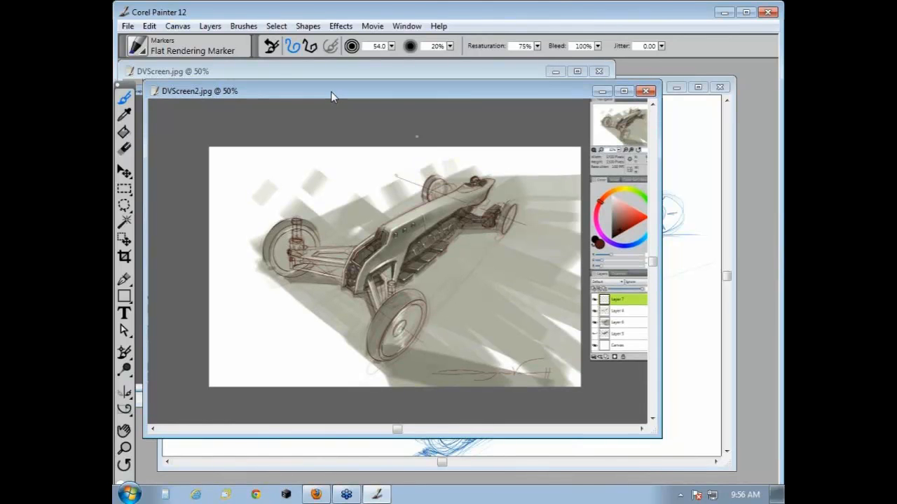
{"action": "left_click_drag", "start_coordinate": [331, 88], "coordinate": [328, 107]}
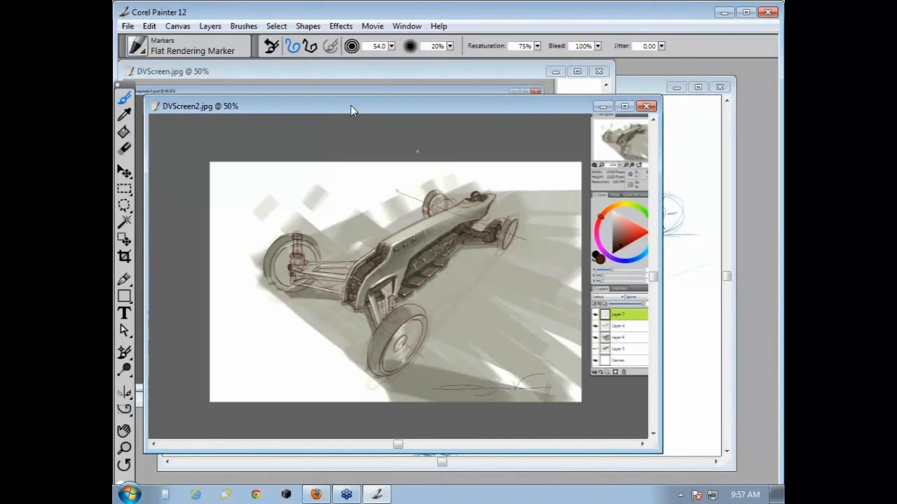
- Move the DVScreen2 window clear, shrink the DVScreen window, and pan its image so the whole car sketch is framed
{"action": "left_click_drag", "start_coordinate": [350, 107], "coordinate": [336, 70]}
{"action": "left_click_drag", "start_coordinate": [551, 73], "coordinate": [588, 101]}
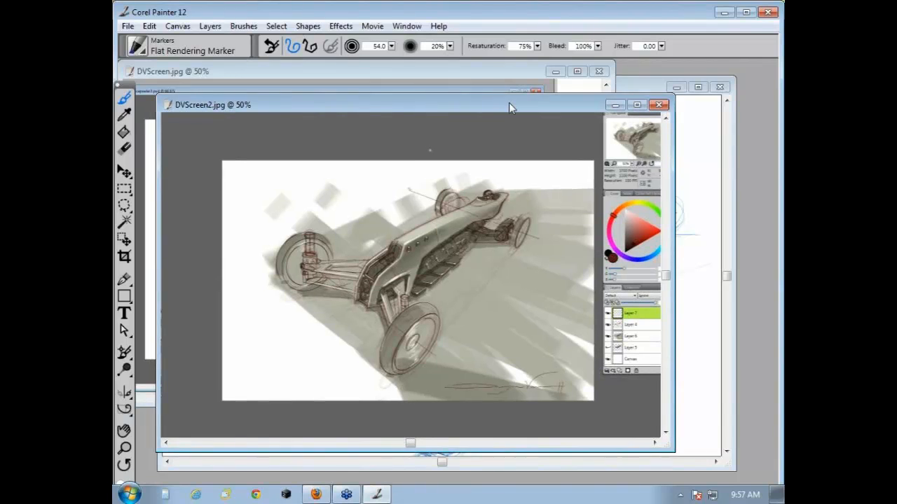
{"action": "mouse_move", "coordinate": [492, 108]}
{"action": "left_mouse_down"}
{"action": "mouse_move", "coordinate": [510, 107]}
{"action": "mouse_move", "coordinate": [502, 237]}
{"action": "mouse_move", "coordinate": [527, 149]}
{"action": "left_mouse_up"}
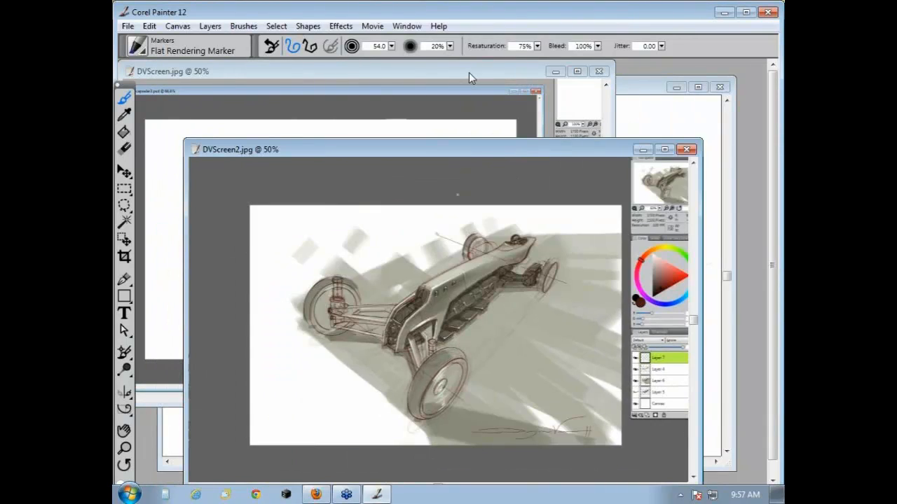
{"action": "left_click", "coordinate": [469, 72]}
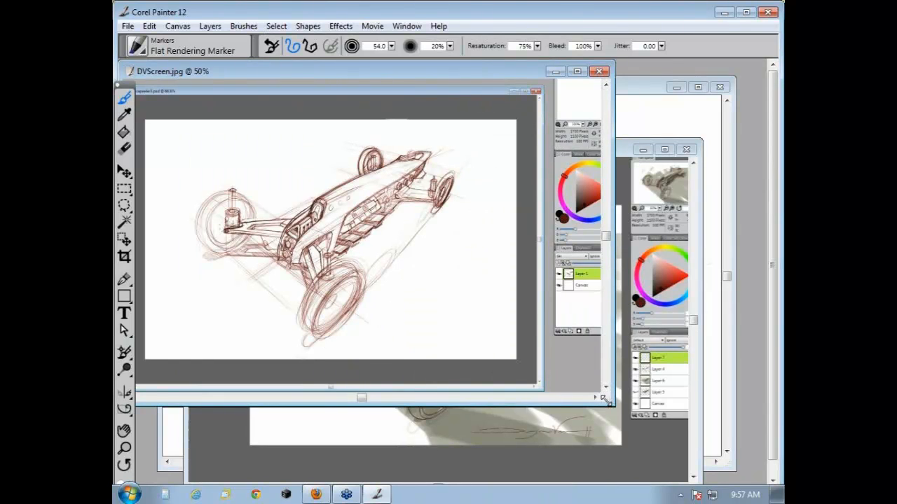
{"action": "left_click_drag", "start_coordinate": [604, 398], "coordinate": [476, 324]}
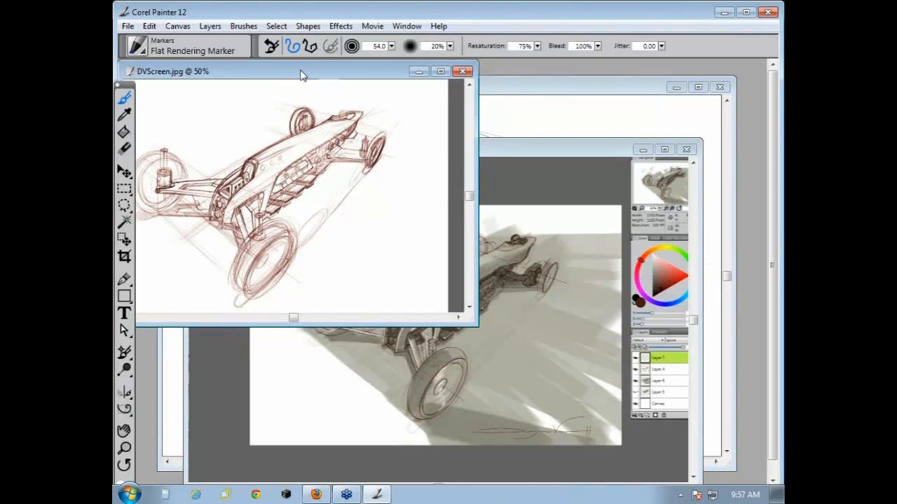
{"action": "left_click_drag", "start_coordinate": [311, 76], "coordinate": [339, 73]}
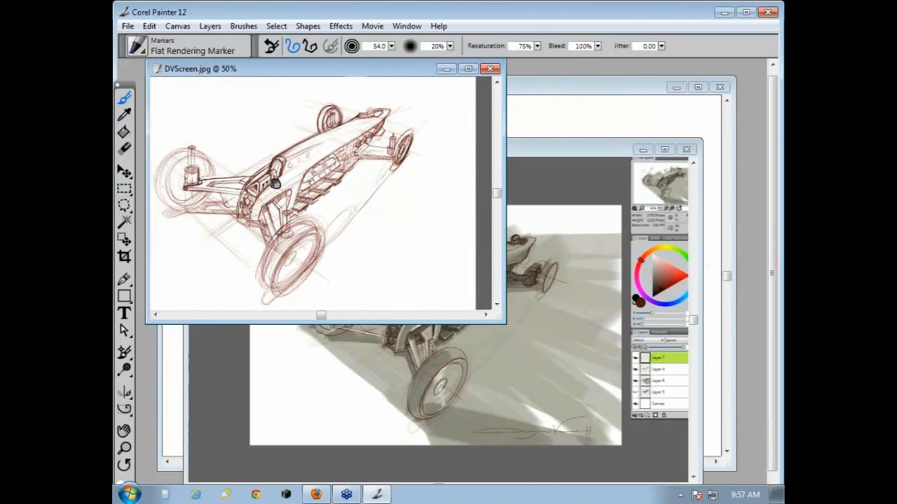
{"action": "mouse_move", "coordinate": [274, 182]}
{"action": "left_mouse_down"}
{"action": "mouse_move", "coordinate": [312, 174]}
{"action": "mouse_move", "coordinate": [310, 200]}
{"action": "left_mouse_up"}
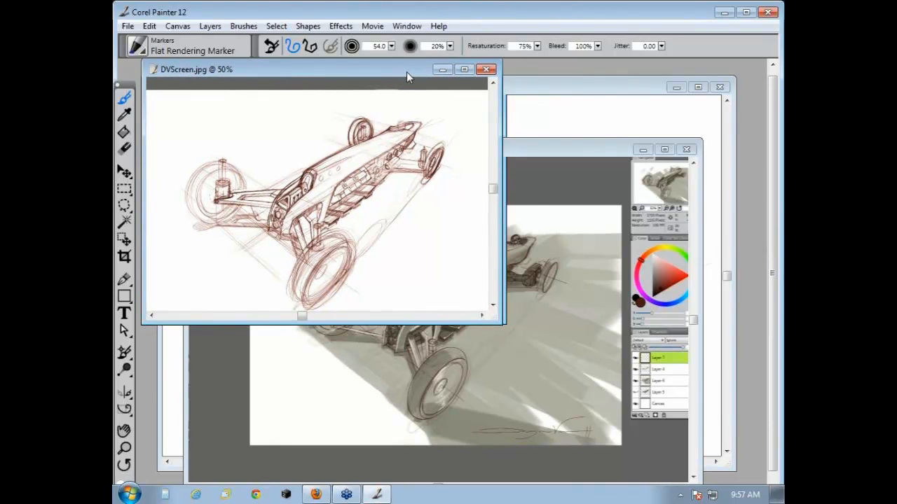
{"action": "left_click_drag", "start_coordinate": [406, 72], "coordinate": [378, 70]}
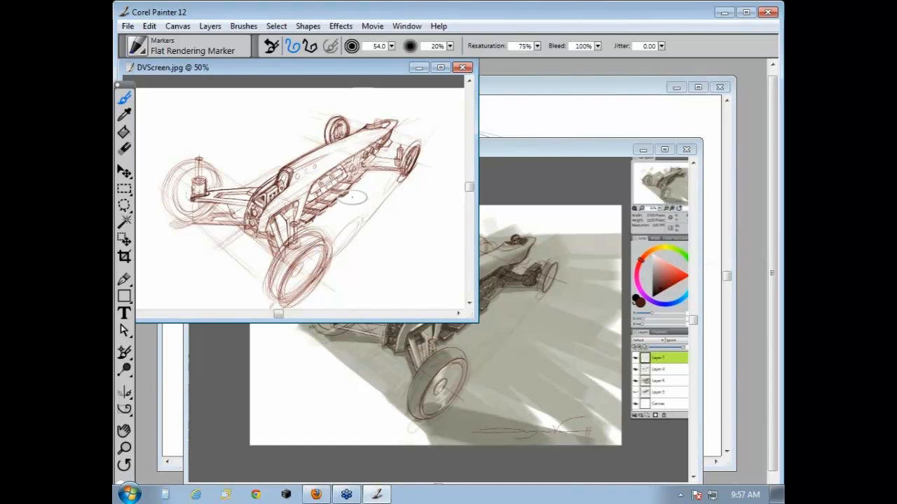
- Bring the DVScreen2 marker rendering in front and reduce the Flat Rendering Marker size to 28
{"action": "left_click", "coordinate": [524, 148]}
{"action": "left_click_drag", "start_coordinate": [523, 147], "coordinate": [498, 94]}
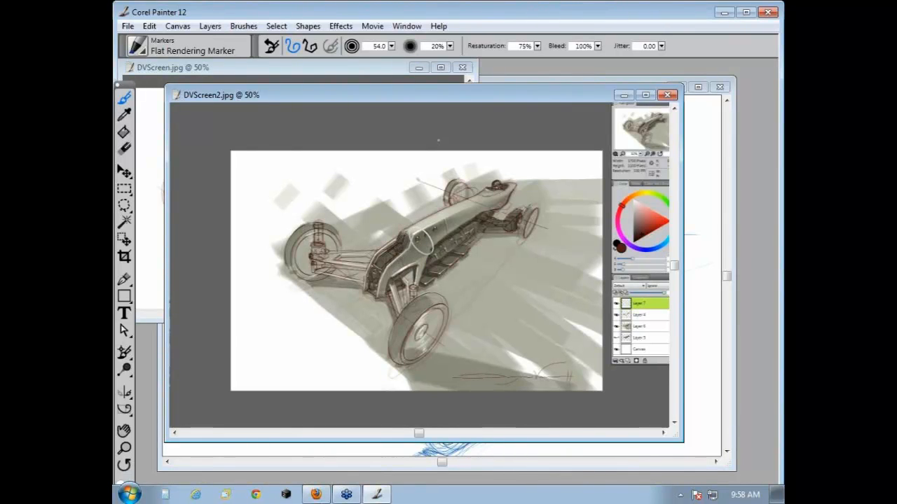
{"action": "key", "text": "bracketleft"}
{"action": "key", "text": "bracketleft"}
{"action": "key", "text": "bracketleft"}
{"action": "key", "text": "bracketleft"}
{"action": "key", "text": "bracketleft"}
- Look through the Airbrushes and Digital Watercolor brushes, choose Salt, and enlarge it to 28.5
{"action": "left_click", "coordinate": [137, 46]}
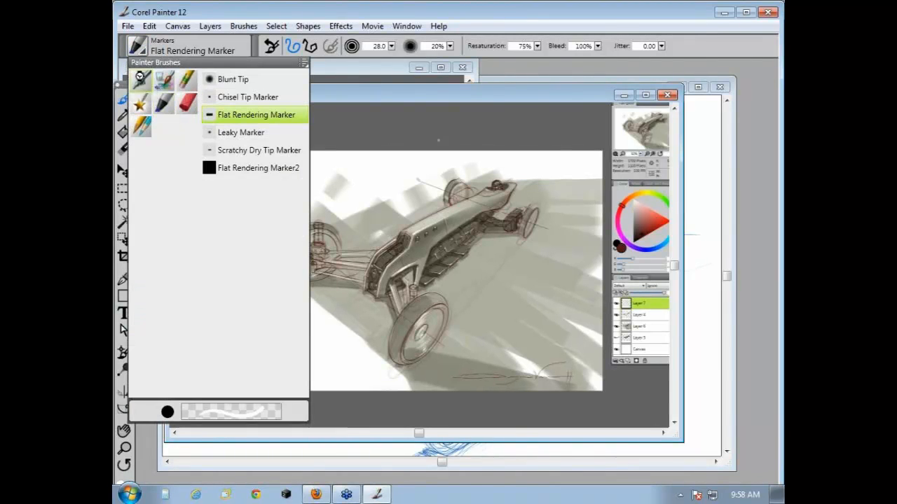
{"action": "left_click", "coordinate": [142, 81]}
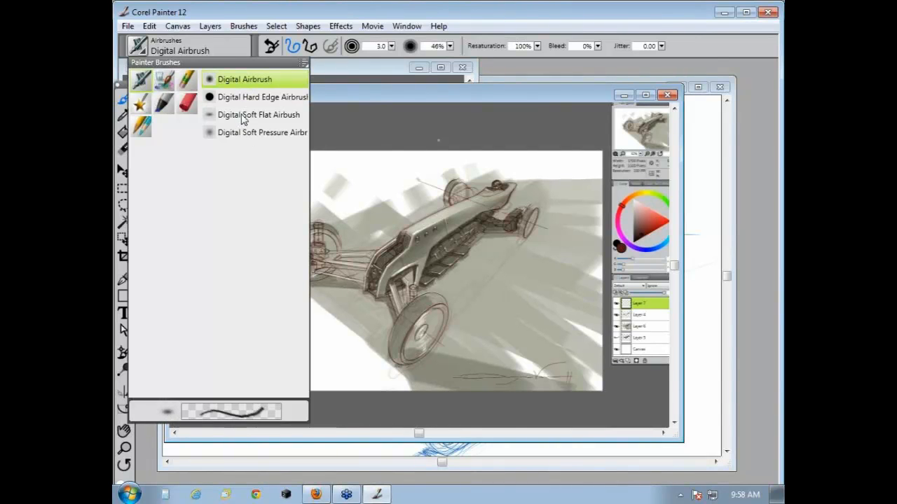
{"action": "left_click", "coordinate": [164, 79]}
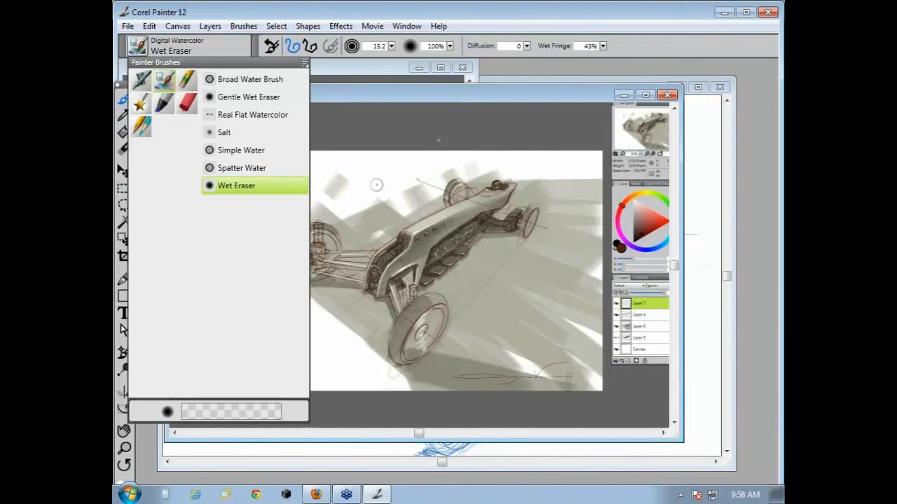
{"action": "left_click", "coordinate": [222, 132]}
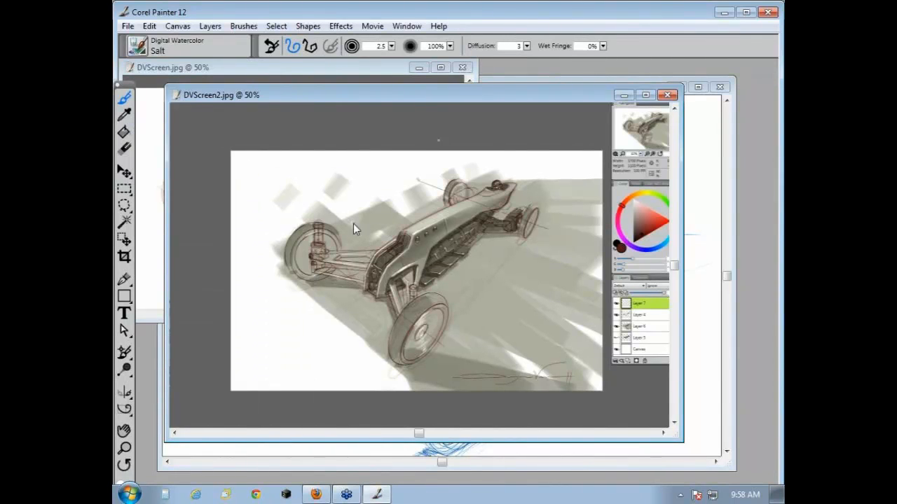
{"action": "key", "text": "bracketright"}
{"action": "key", "text": "bracketright"}
{"action": "key", "text": "bracketright"}
{"action": "key", "text": "bracketright"}
{"action": "key", "text": "bracketright"}
{"action": "key", "text": "bracketright"}
{"action": "left_click_drag", "start_coordinate": [324, 99], "coordinate": [303, 93]}
- Switch the brush to 2B Pencil Light Blue from the Pencils category
{"action": "left_click", "coordinate": [194, 49]}
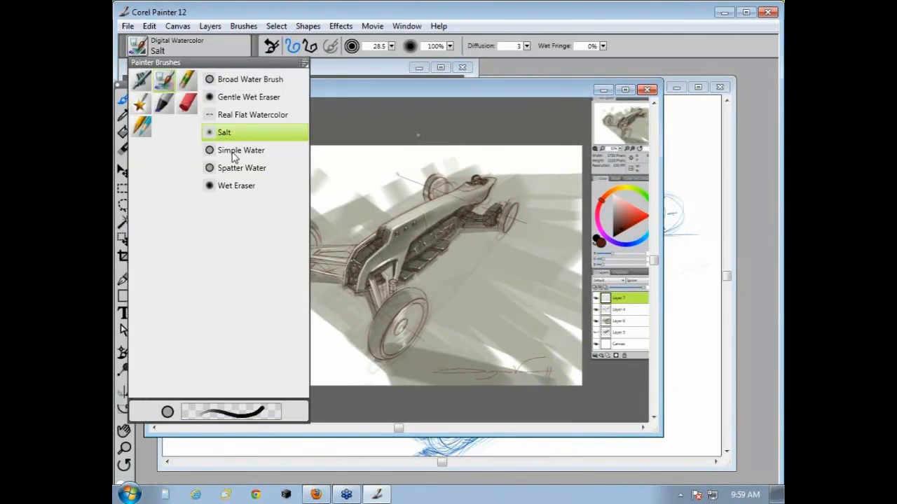
{"action": "left_click", "coordinate": [142, 130]}
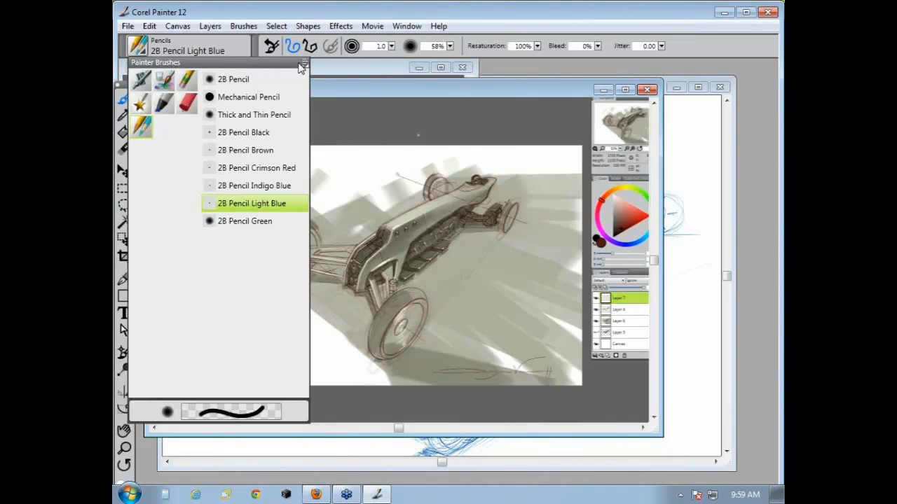
{"action": "left_click", "coordinate": [330, 83]}
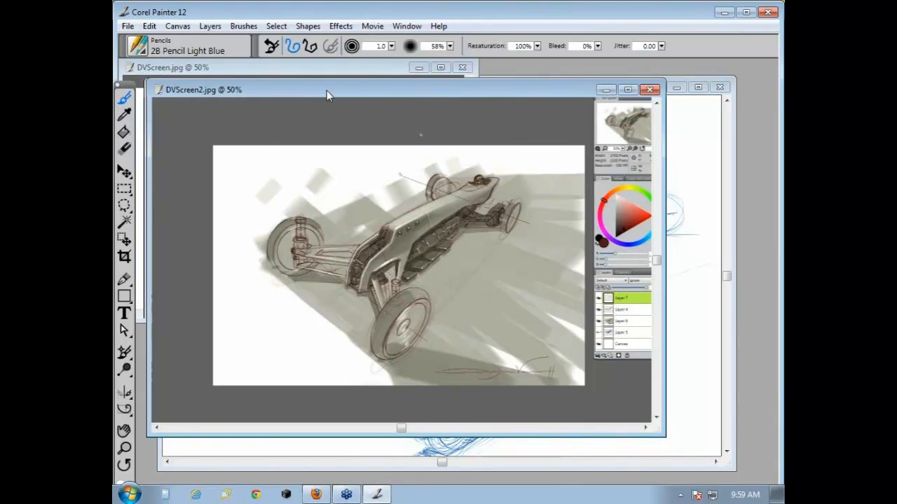
- Shrink the DVScreen2 window around the rendered car and place it partly overlapping the DVScreen sketch window
{"action": "left_click_drag", "start_coordinate": [326, 90], "coordinate": [355, 100]}
{"action": "left_click", "coordinate": [374, 70]}
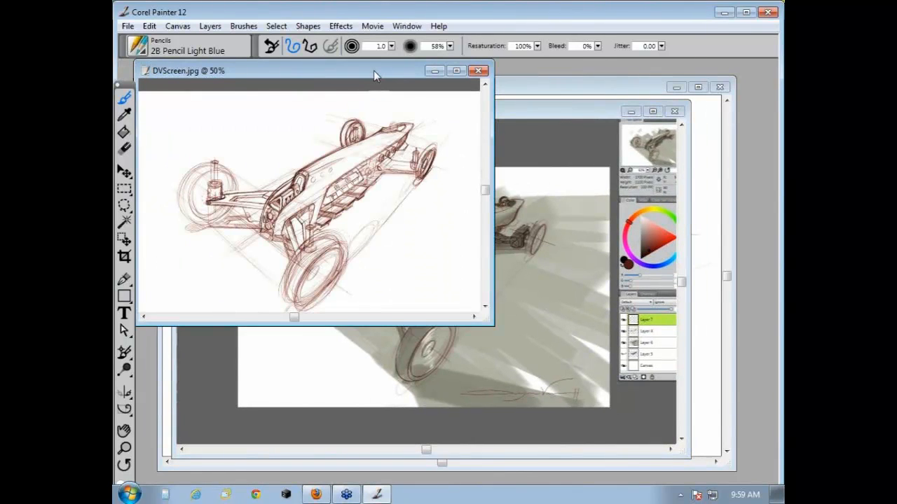
{"action": "mouse_move", "coordinate": [373, 70]}
{"action": "left_mouse_down"}
{"action": "mouse_move", "coordinate": [377, 82]}
{"action": "mouse_move", "coordinate": [469, 105]}
{"action": "mouse_move", "coordinate": [451, 90]}
{"action": "mouse_move", "coordinate": [386, 77]}
{"action": "left_mouse_up"}
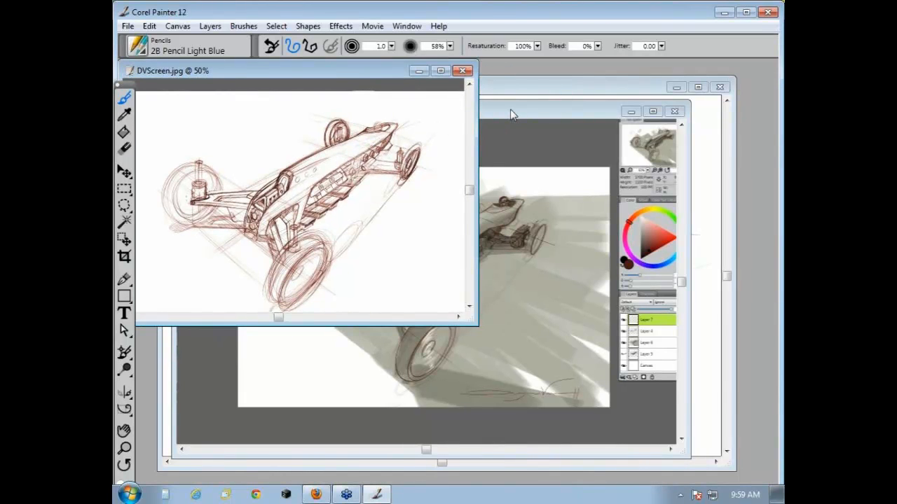
{"action": "left_click", "coordinate": [510, 110]}
{"action": "left_click_drag", "start_coordinate": [690, 459], "coordinate": [561, 381]}
{"action": "left_click_drag", "start_coordinate": [357, 111], "coordinate": [482, 134]}
{"action": "left_click_drag", "start_coordinate": [420, 134], "coordinate": [405, 148]}
{"action": "left_click_drag", "start_coordinate": [667, 415], "coordinate": [668, 394]}
{"action": "left_click_drag", "start_coordinate": [444, 151], "coordinate": [407, 177]}
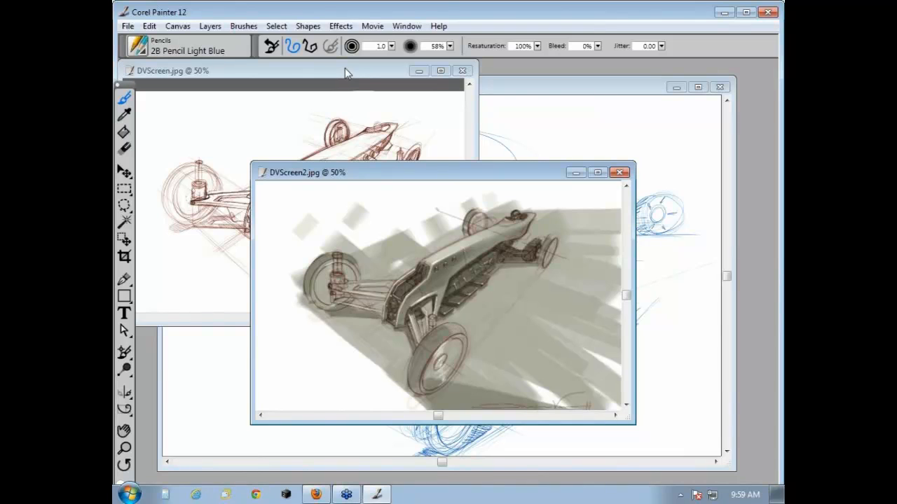
- Trim the DVScreen window further and set the DVScreen2 window beside it for comparing sketch and rendering
{"action": "left_click_drag", "start_coordinate": [352, 71], "coordinate": [375, 73]}
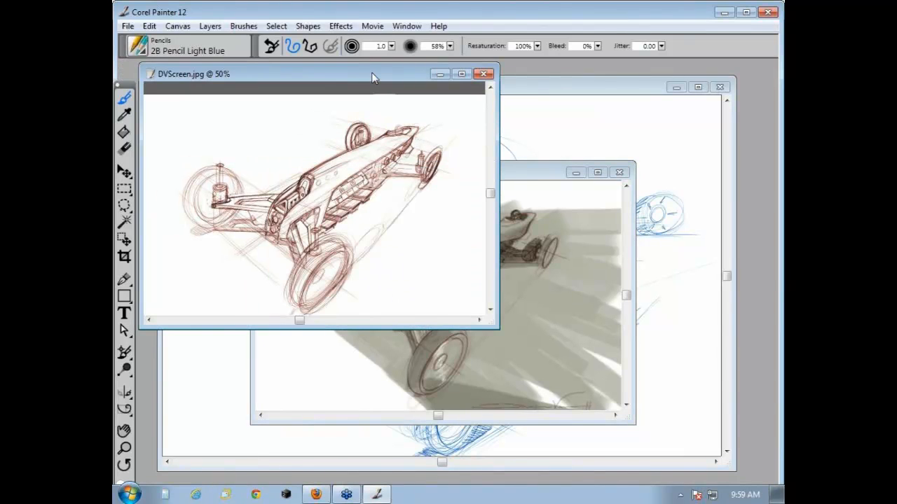
{"action": "left_click_drag", "start_coordinate": [492, 322], "coordinate": [488, 303]}
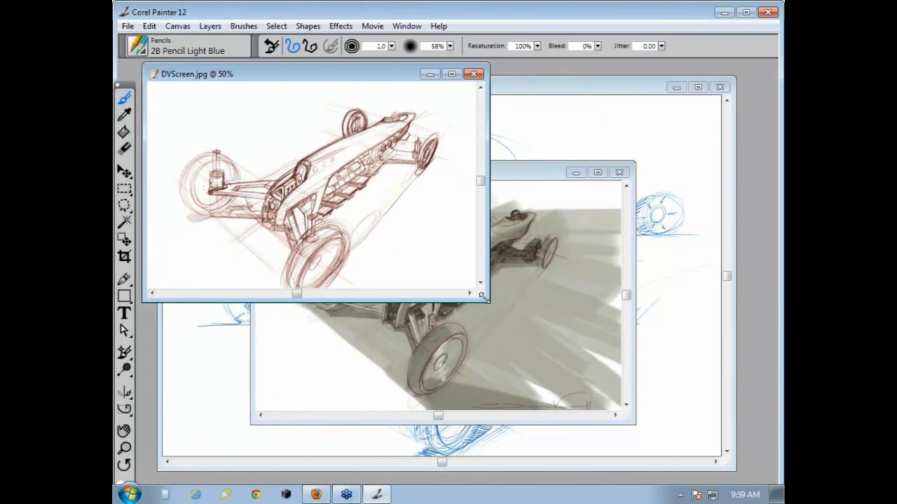
{"action": "left_click_drag", "start_coordinate": [497, 174], "coordinate": [594, 192]}
{"action": "left_click", "coordinate": [403, 81]}
{"action": "left_click", "coordinate": [568, 197]}
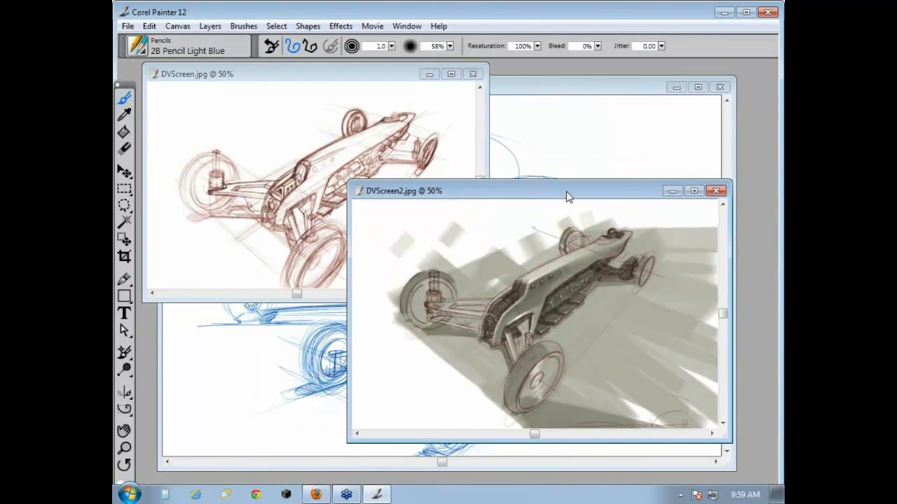
{"action": "left_click_drag", "start_coordinate": [568, 198], "coordinate": [596, 109]}
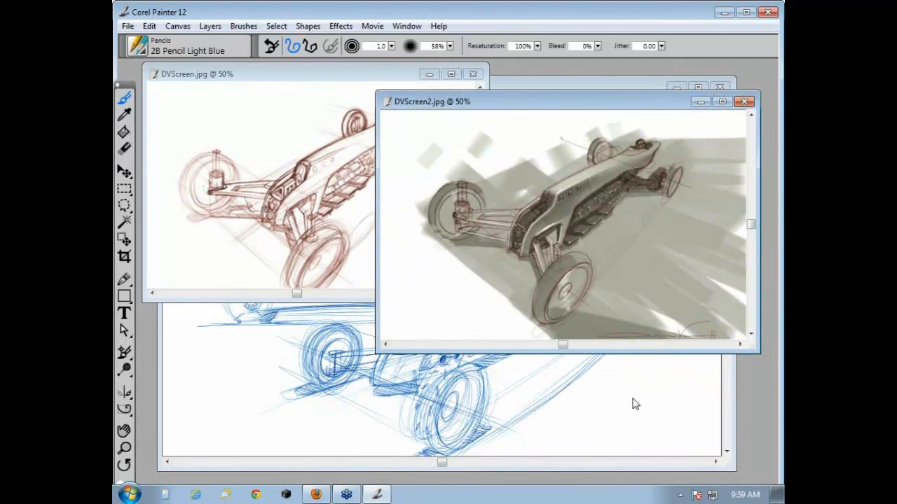
- Minimize the blue car sketch document and reposition the DVScreen and DVScreen2 windows
{"action": "left_click", "coordinate": [634, 404]}
{"action": "left_click", "coordinate": [675, 88]}
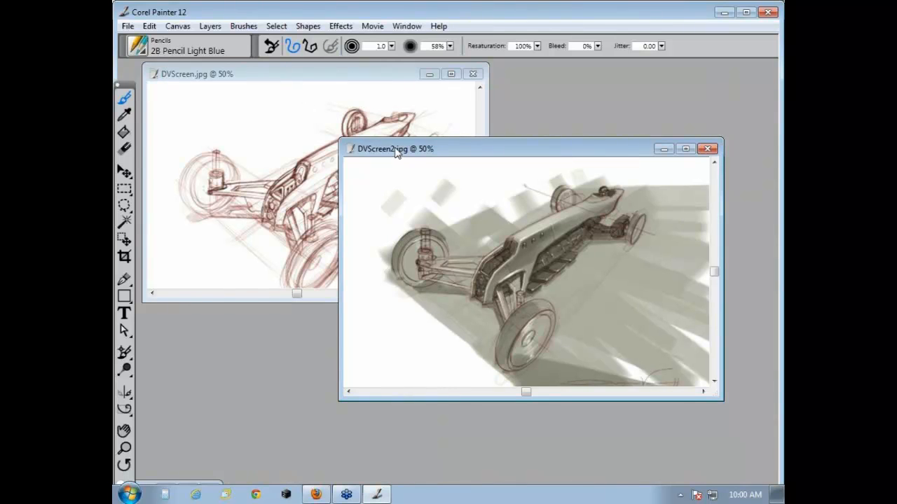
{"action": "left_click_drag", "start_coordinate": [395, 148], "coordinate": [396, 161]}
{"action": "left_click_drag", "start_coordinate": [342, 74], "coordinate": [340, 83]}
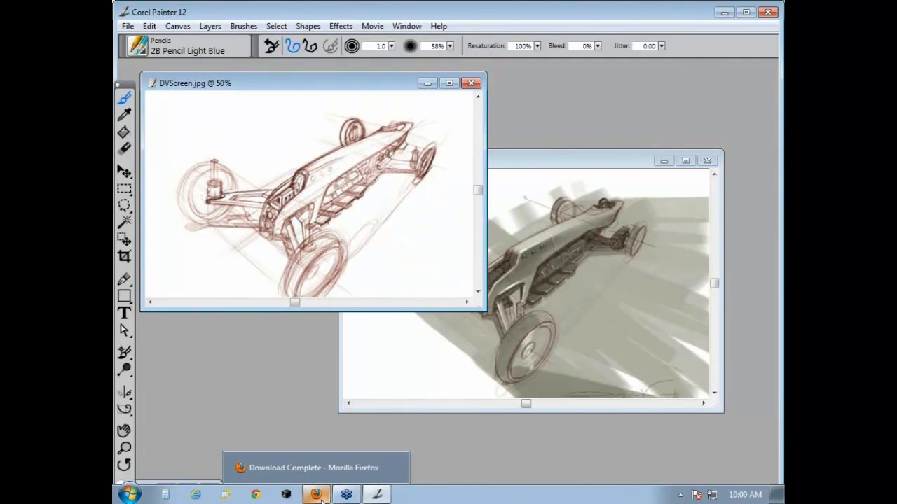
{"action": "left_click", "coordinate": [316, 495]}
{"action": "left_click", "coordinate": [341, 66]}
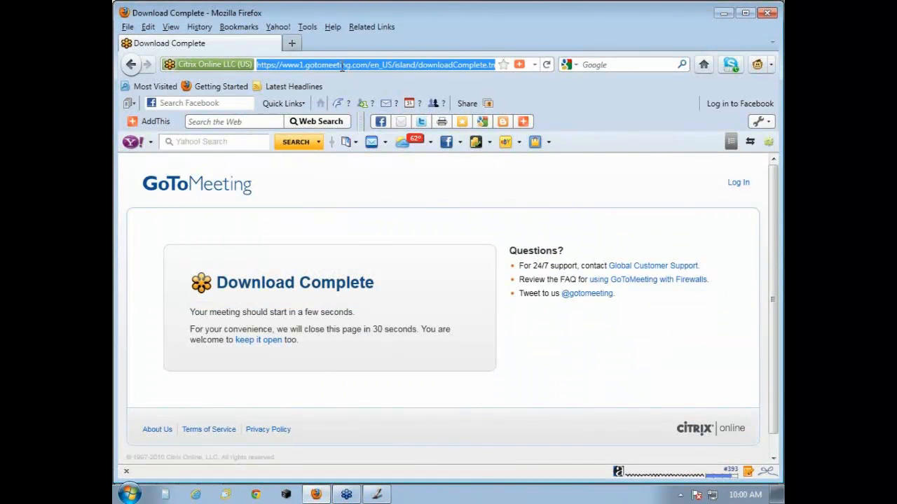
{"action": "type", "text": "ww"}
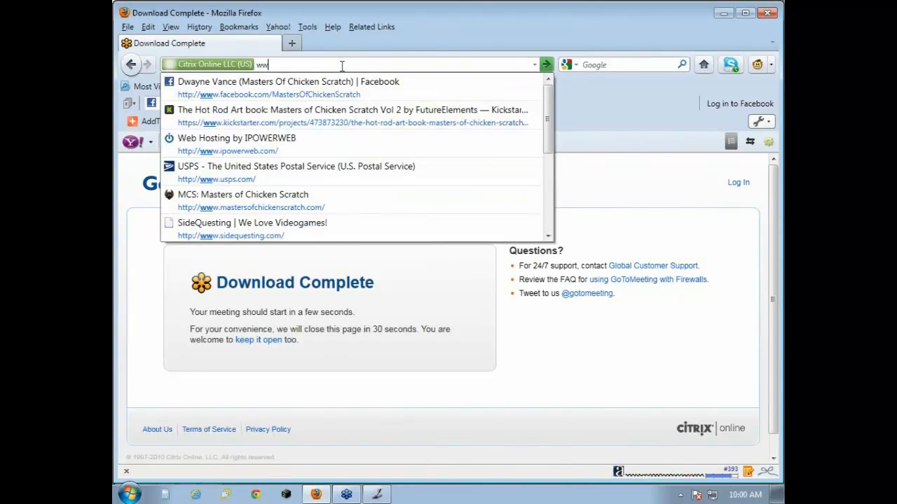
{"action": "type", "text": "w.futuree"}
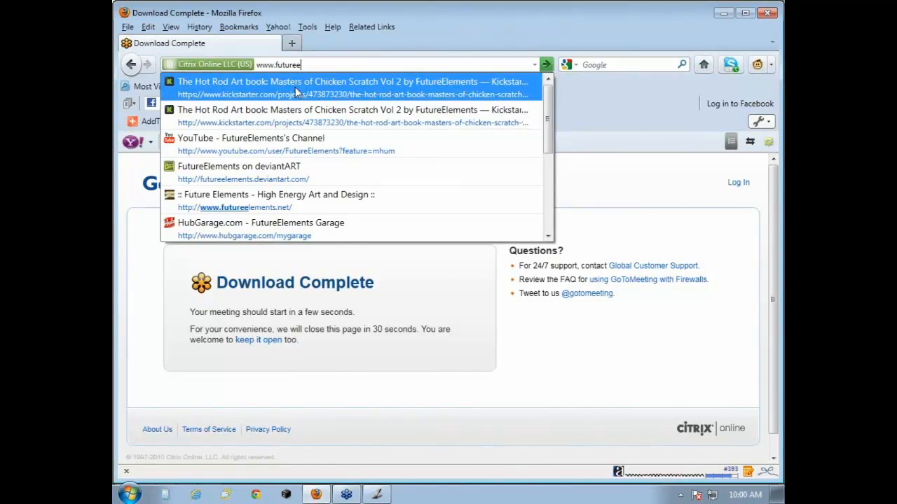
{"action": "left_click", "coordinate": [312, 147]}
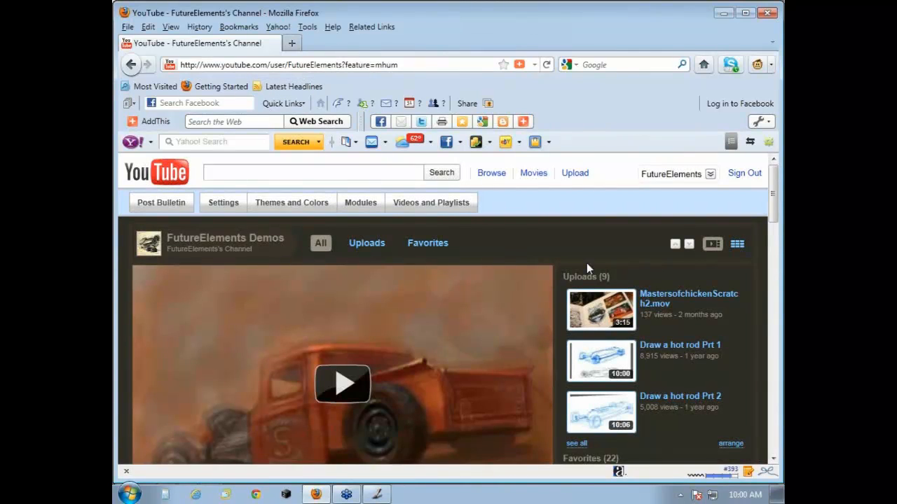
- Browse the featured video, uploads and favorites on the FutureElements channel page
{"action": "scroll", "coordinate": [498, 289], "scroll_direction": "down", "scroll_amount": 2}
{"action": "scroll", "coordinate": [497, 289], "scroll_direction": "down", "scroll_amount": 2}
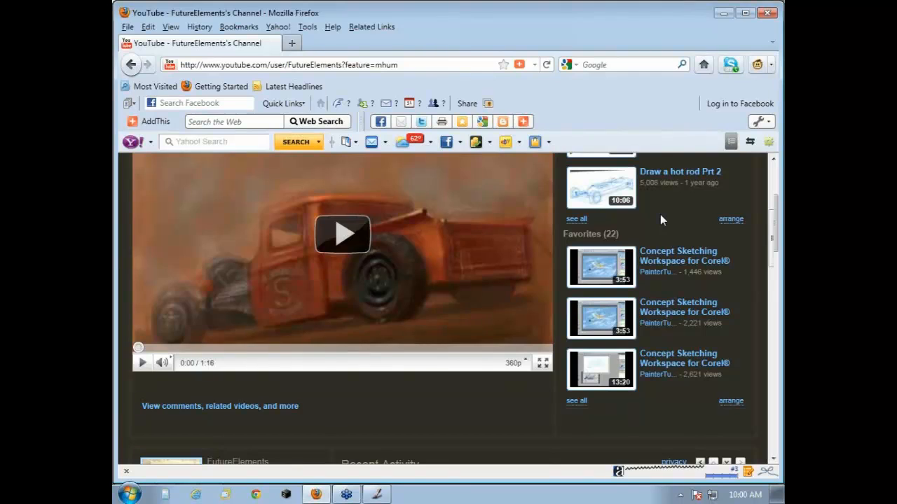
{"action": "scroll", "coordinate": [676, 228], "scroll_direction": "up", "scroll_amount": 4}
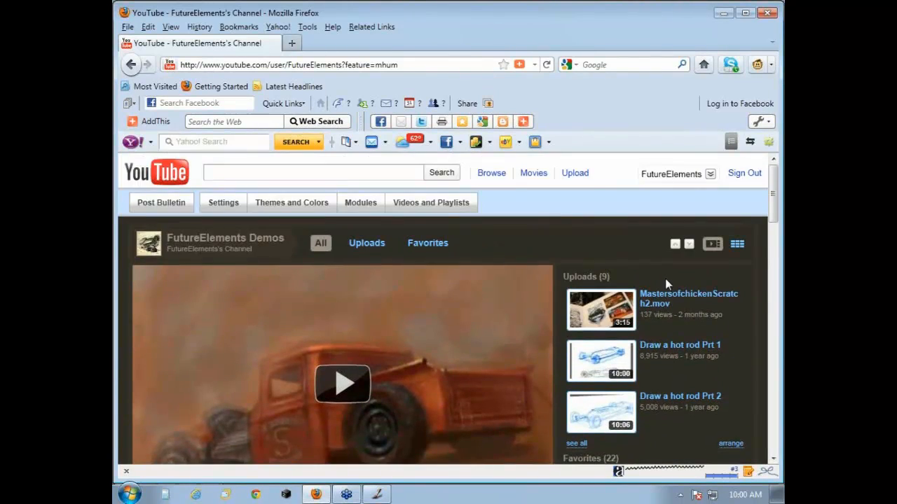
{"action": "scroll", "coordinate": [663, 277], "scroll_direction": "down", "scroll_amount": 4}
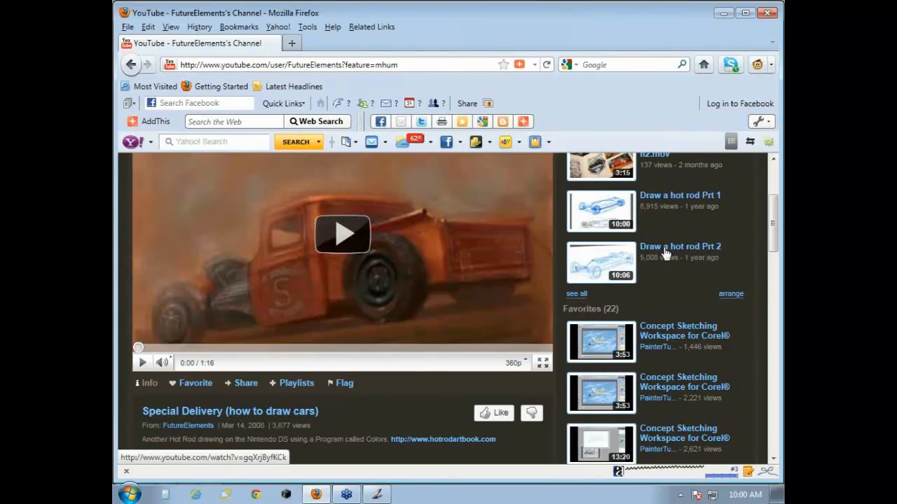
{"action": "scroll", "coordinate": [647, 277], "scroll_direction": "down", "scroll_amount": 2}
{"action": "scroll", "coordinate": [651, 260], "scroll_direction": "up", "scroll_amount": 4}
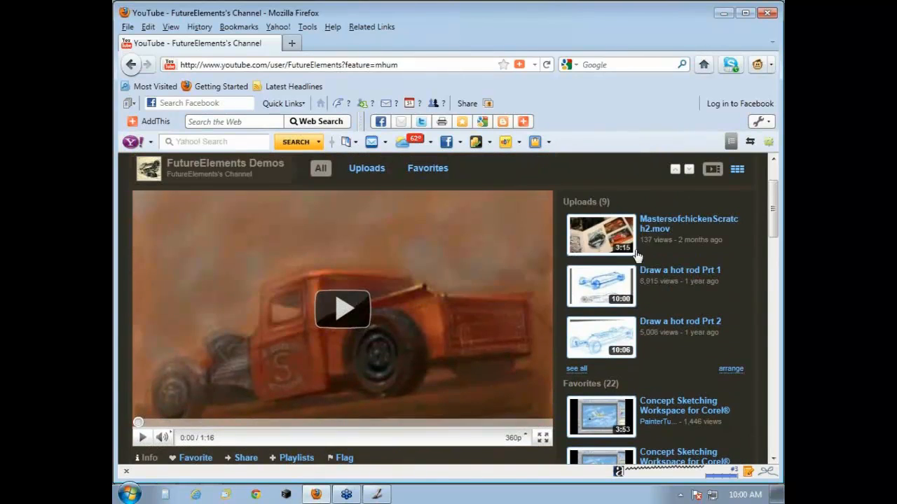
- Show all of the channel's uploads and look through the list of drawing tutorials
{"action": "left_click", "coordinate": [586, 369]}
{"action": "scroll", "coordinate": [669, 299], "scroll_direction": "down", "scroll_amount": 3}
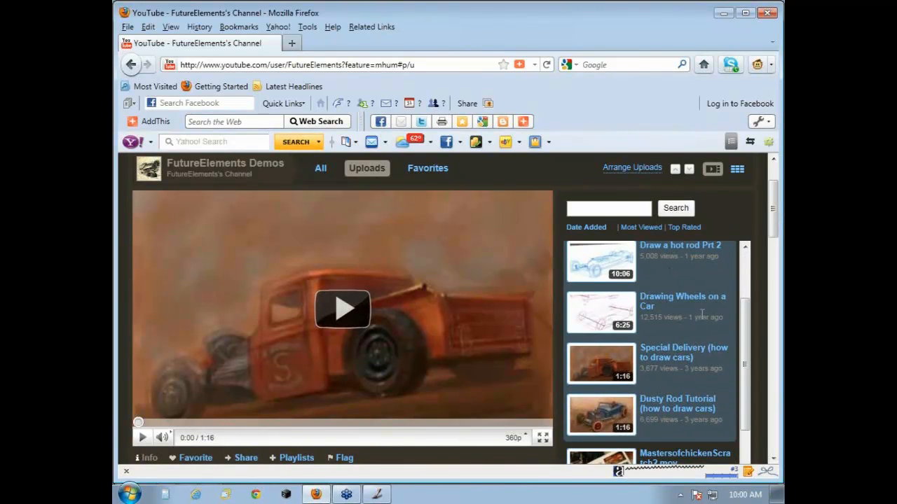
{"action": "scroll", "coordinate": [592, 350], "scroll_direction": "down", "scroll_amount": 2}
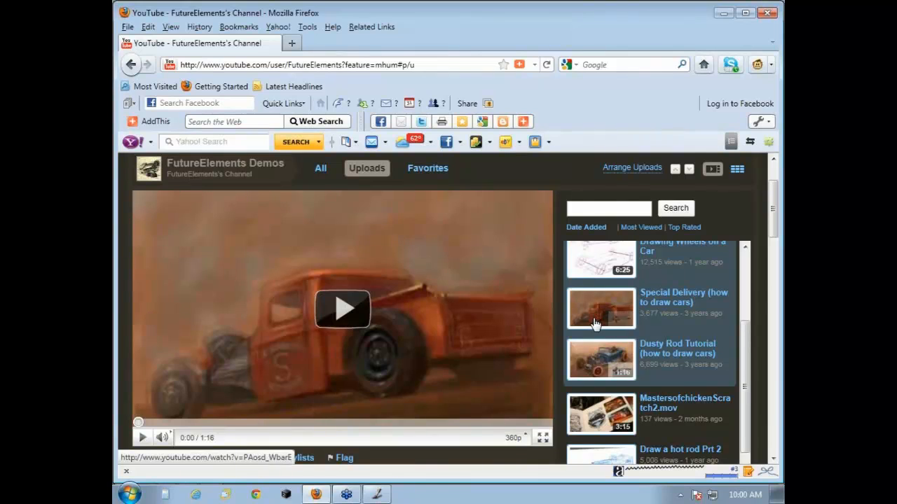
{"action": "scroll", "coordinate": [704, 325], "scroll_direction": "down", "scroll_amount": 4}
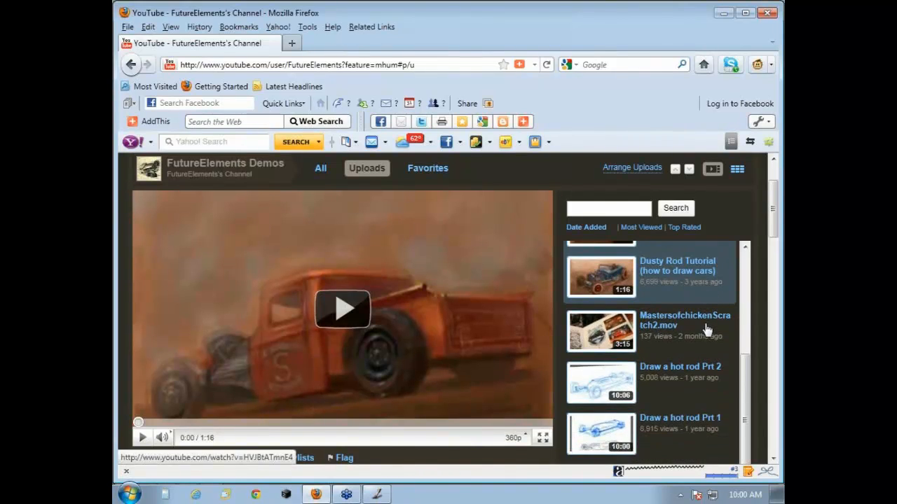
- Look through the channel's uploads from the Draw a hot rod and Drawing Wheels on a Car tutorials to Special Delivery
{"action": "scroll", "coordinate": [704, 325], "scroll_direction": "down", "scroll_amount": 3}
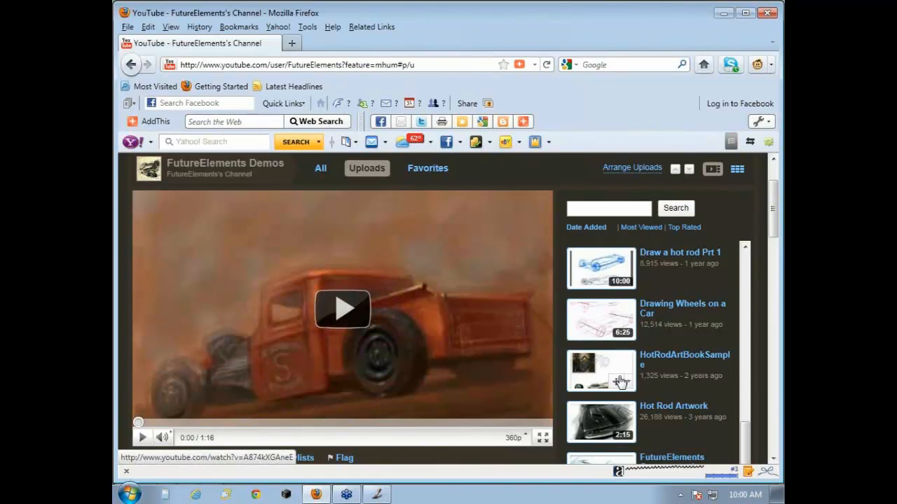
{"action": "scroll", "coordinate": [659, 335], "scroll_direction": "up", "scroll_amount": 5}
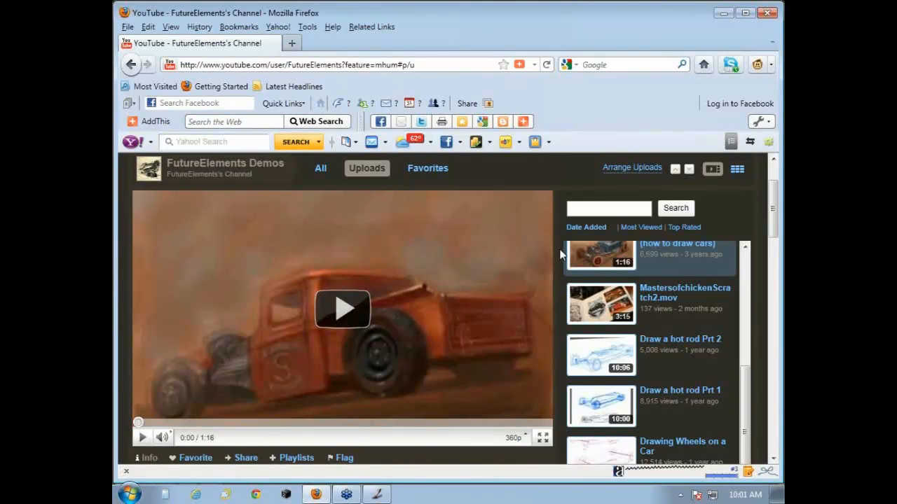
{"action": "scroll", "coordinate": [560, 252], "scroll_direction": "down", "scroll_amount": 4}
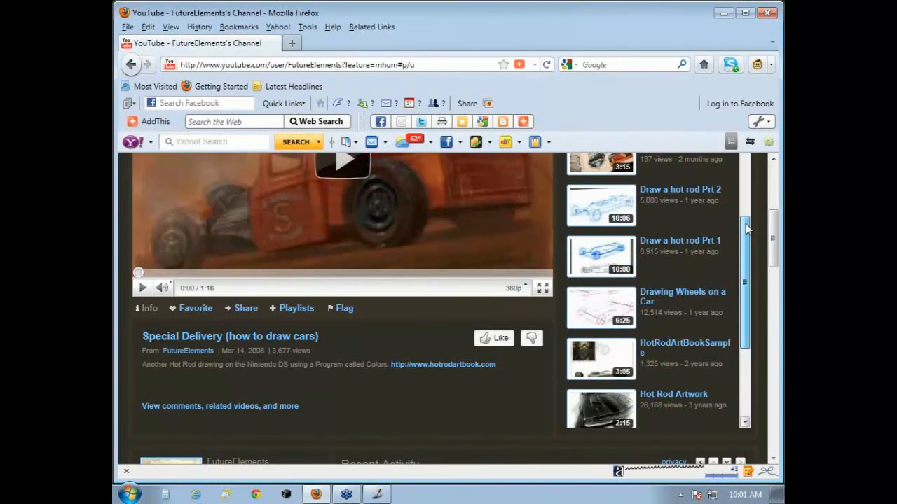
{"action": "mouse_move", "coordinate": [746, 224]}
{"action": "left_mouse_down"}
{"action": "mouse_move", "coordinate": [752, 300]}
{"action": "mouse_move", "coordinate": [743, 168]}
{"action": "mouse_move", "coordinate": [749, 246]}
{"action": "left_mouse_up"}
{"action": "scroll", "coordinate": [747, 168], "scroll_direction": "up", "scroll_amount": 1}
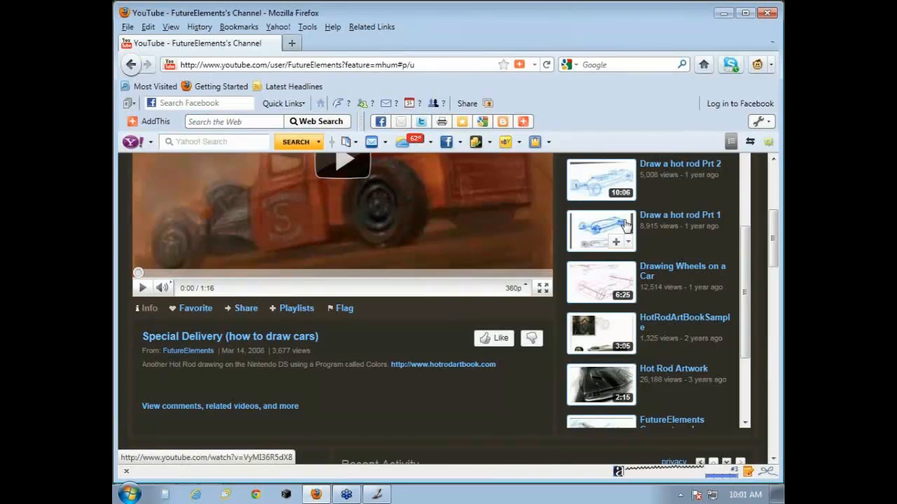
{"action": "left_click_drag", "start_coordinate": [747, 238], "coordinate": [749, 279]}
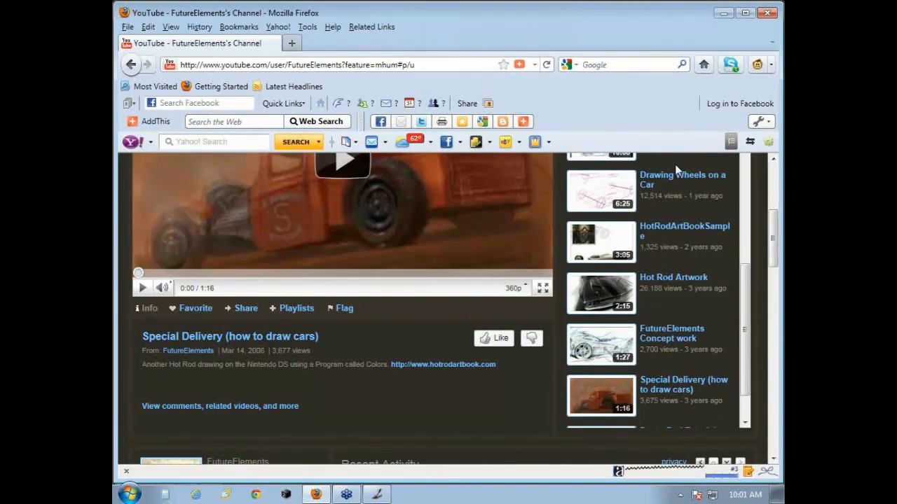
{"action": "left_click", "coordinate": [422, 67]}
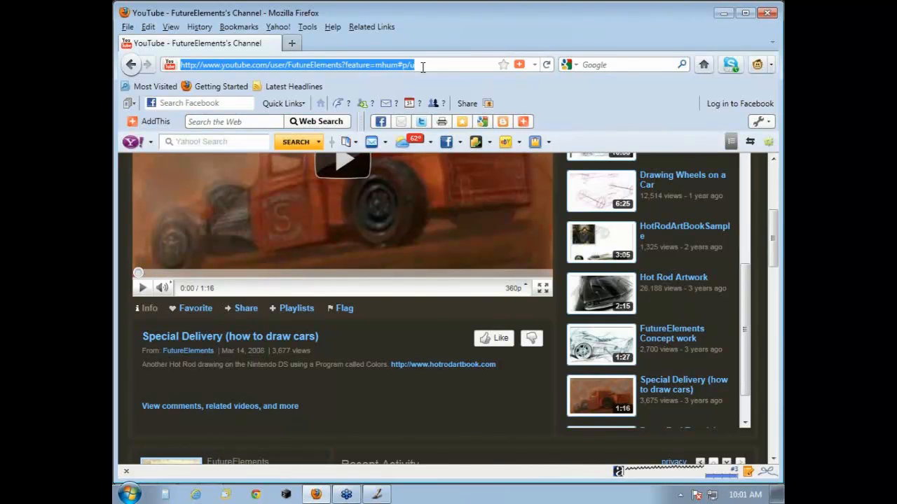
{"action": "type", "text": "www."}
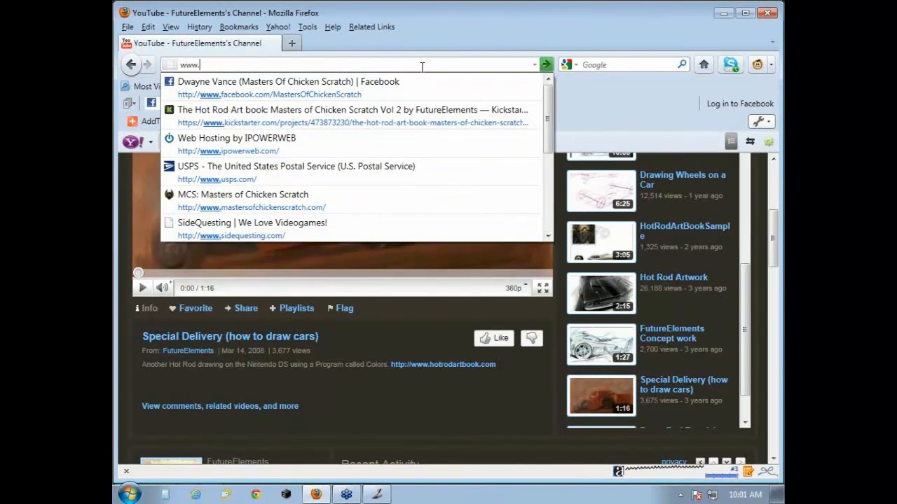
{"action": "type", "text": "master"}
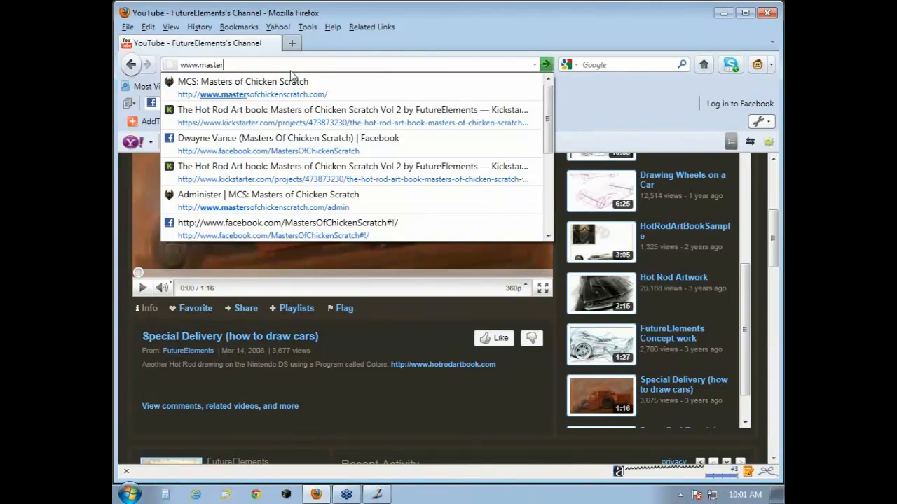
{"action": "left_click", "coordinate": [288, 87]}
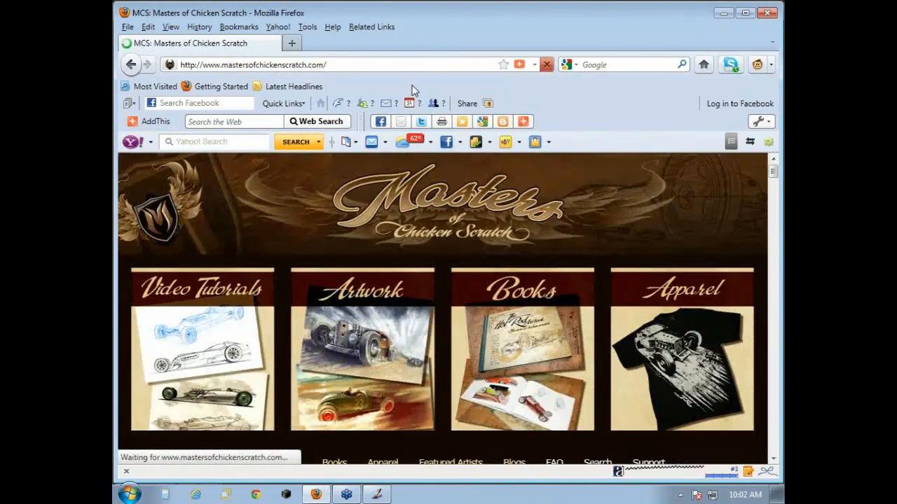
- Browse the Masters of Chicken Scratch home page, from the category banners through the Vol 2 post to the older event posts
{"action": "scroll", "coordinate": [338, 234], "scroll_direction": "down", "scroll_amount": 2}
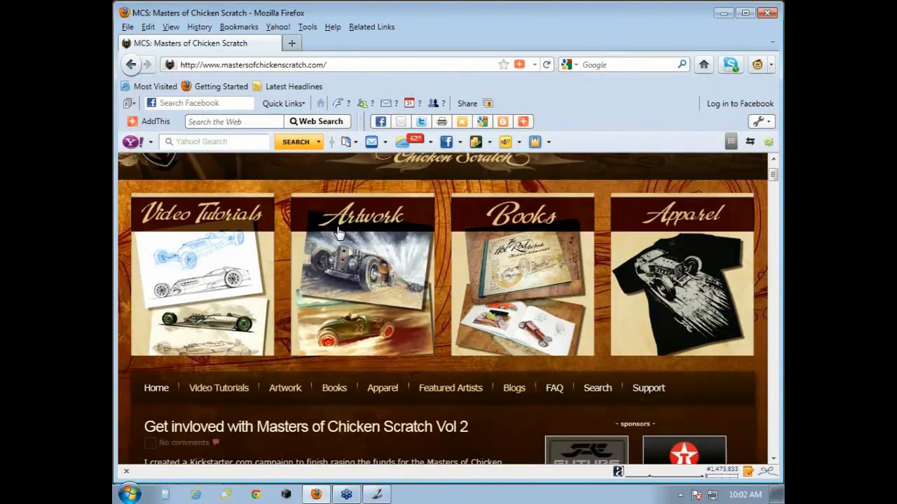
{"action": "scroll", "coordinate": [244, 308], "scroll_direction": "up", "scroll_amount": 2}
{"action": "scroll", "coordinate": [210, 289], "scroll_direction": "down", "scroll_amount": 2}
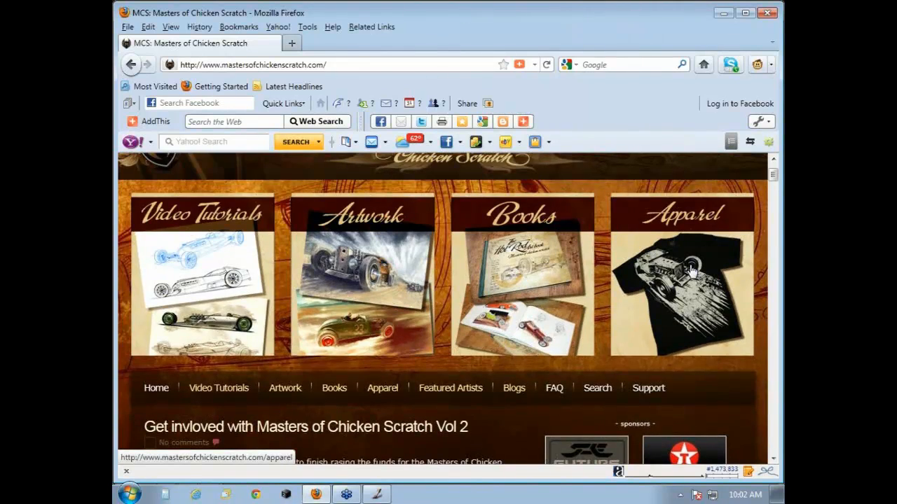
{"action": "scroll", "coordinate": [690, 272], "scroll_direction": "down", "scroll_amount": 2}
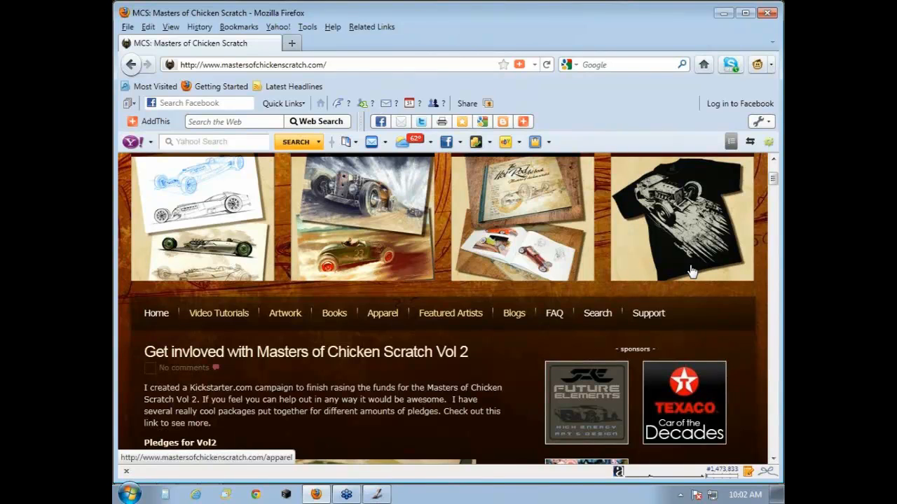
{"action": "scroll", "coordinate": [691, 272], "scroll_direction": "down", "scroll_amount": 2}
{"action": "scroll", "coordinate": [691, 272], "scroll_direction": "down", "scroll_amount": 2}
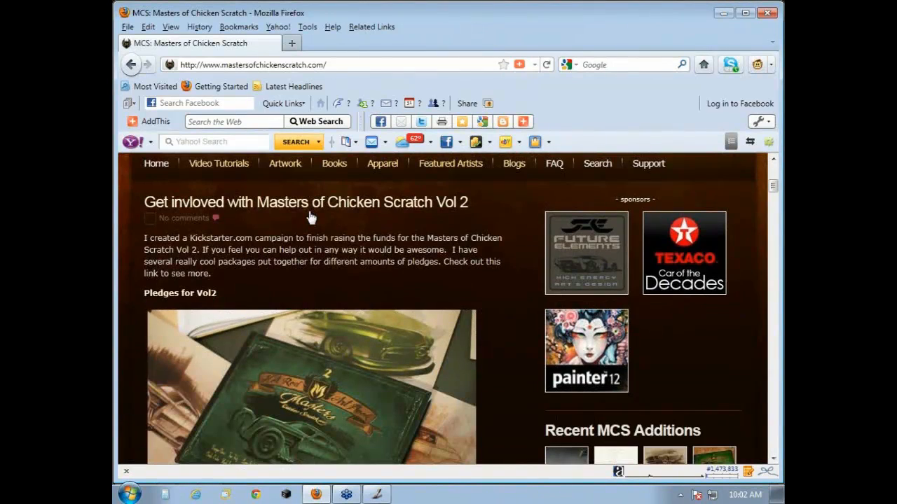
{"action": "scroll", "coordinate": [549, 247], "scroll_direction": "down", "scroll_amount": 2}
{"action": "scroll", "coordinate": [546, 245], "scroll_direction": "down", "scroll_amount": 10}
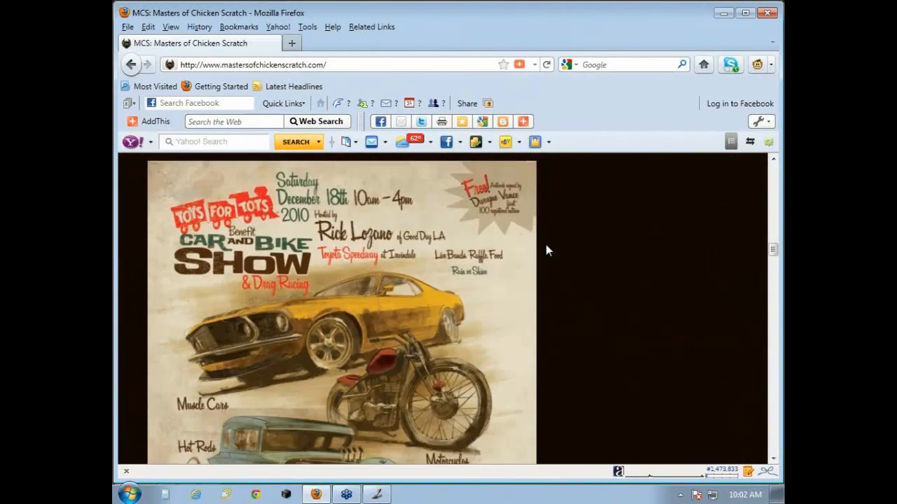
- Open the Masters of Chicken Scratch Facebook page from the link on the website's home page
{"action": "scroll", "coordinate": [546, 244], "scroll_direction": "up", "scroll_amount": 6}
{"action": "scroll", "coordinate": [609, 261], "scroll_direction": "up", "scroll_amount": 4}
{"action": "left_click", "coordinate": [609, 261]}
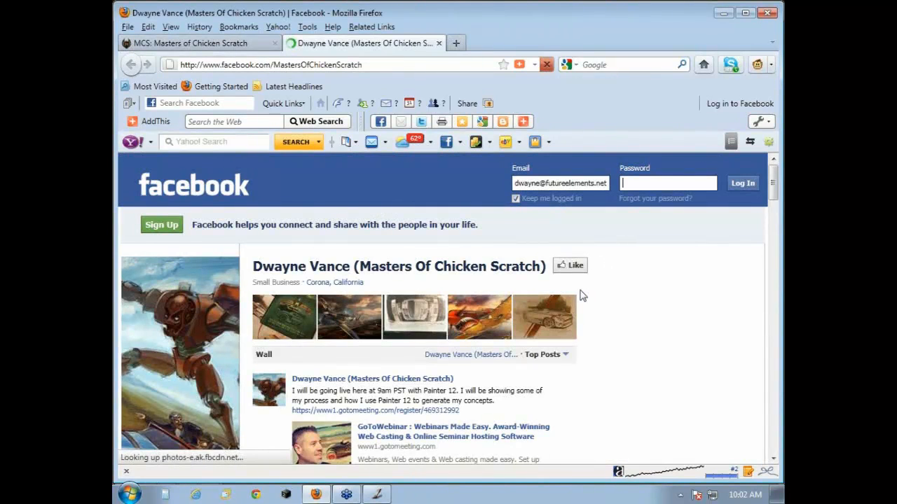
- Look through the photo strip and wall posts on the Masters of Chicken Scratch Facebook page
{"action": "scroll", "coordinate": [581, 295], "scroll_direction": "down", "scroll_amount": 2}
{"action": "scroll", "coordinate": [594, 300], "scroll_direction": "down", "scroll_amount": 2}
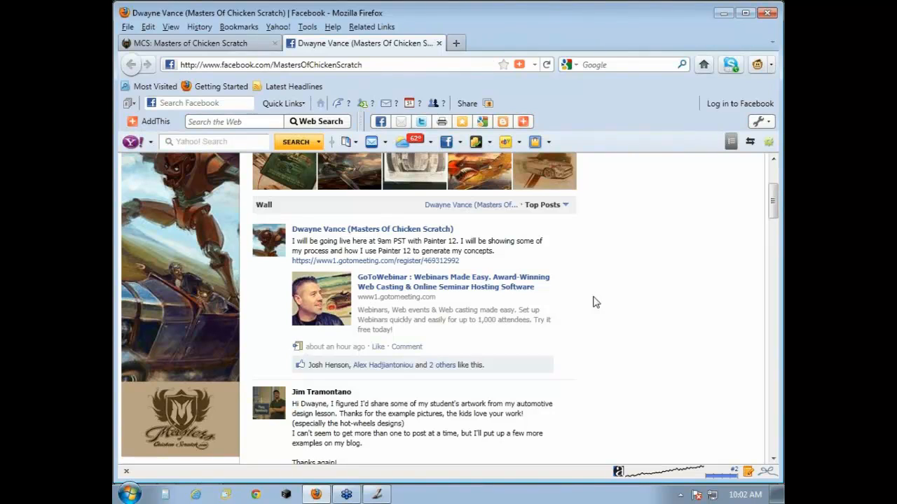
{"action": "scroll", "coordinate": [595, 302], "scroll_direction": "up", "scroll_amount": 2}
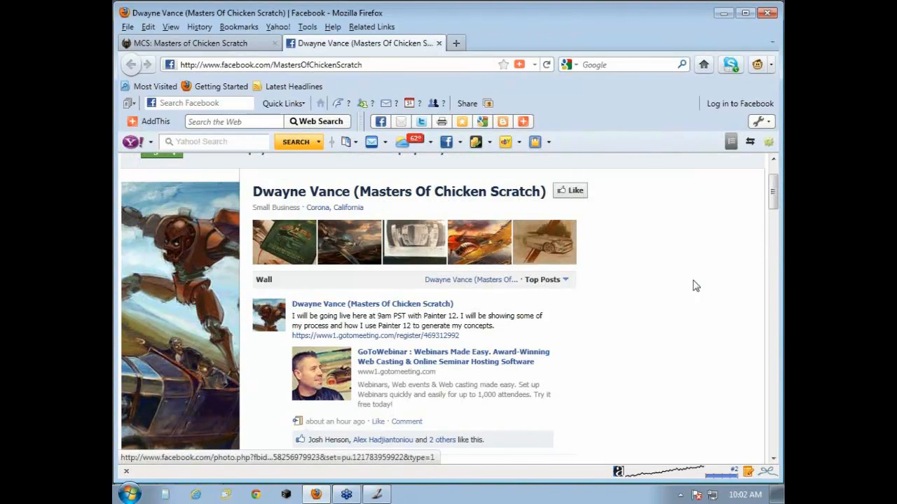
{"action": "scroll", "coordinate": [678, 283], "scroll_direction": "down", "scroll_amount": 2}
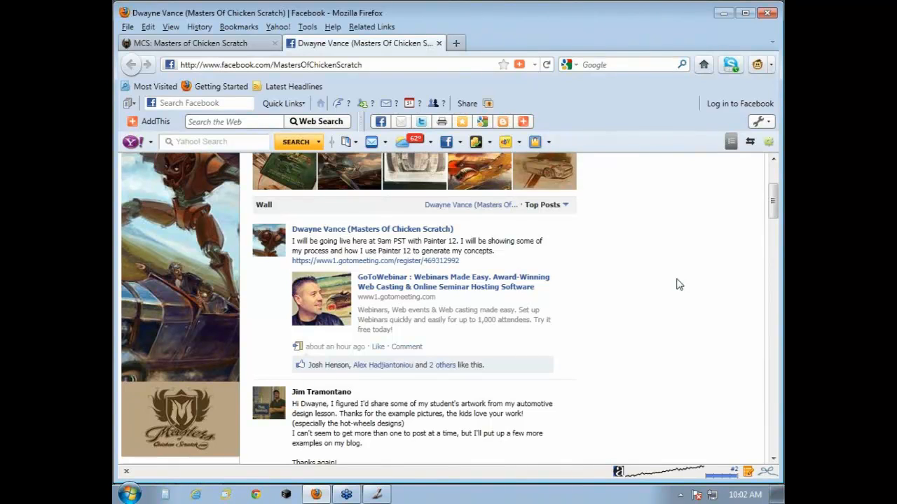
{"action": "scroll", "coordinate": [678, 284], "scroll_direction": "up", "scroll_amount": 2}
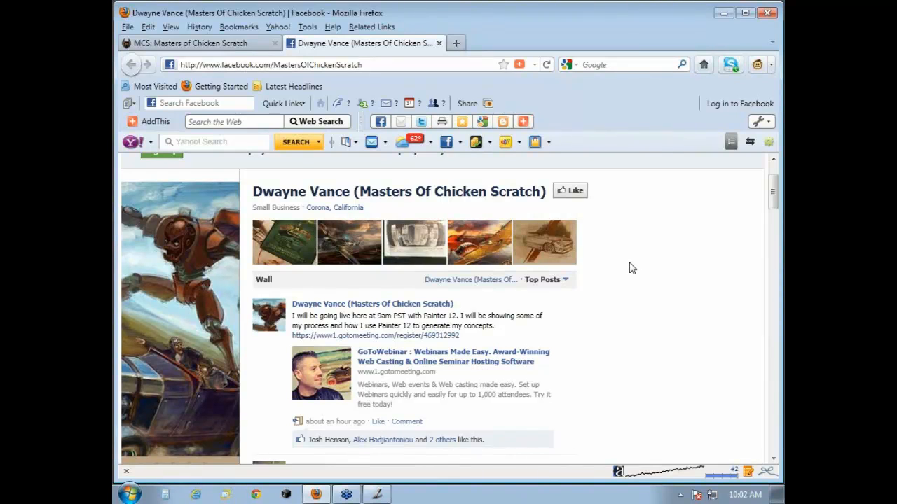
{"action": "scroll", "coordinate": [639, 262], "scroll_direction": "up", "scroll_amount": 2}
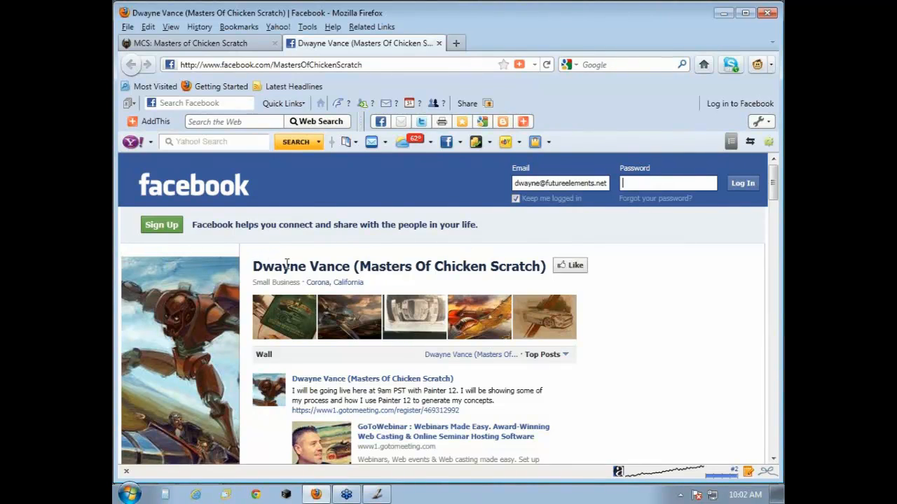
{"action": "scroll", "coordinate": [653, 337], "scroll_direction": "down", "scroll_amount": 2}
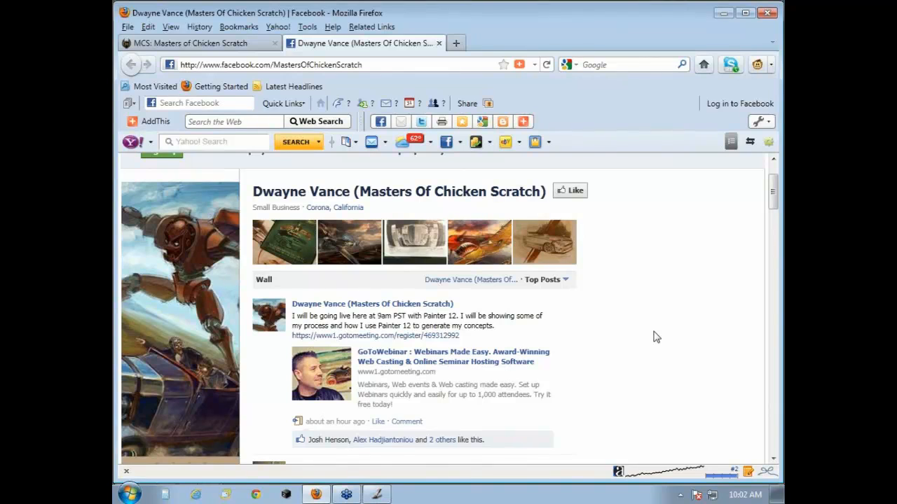
{"action": "scroll", "coordinate": [653, 337], "scroll_direction": "down", "scroll_amount": 2}
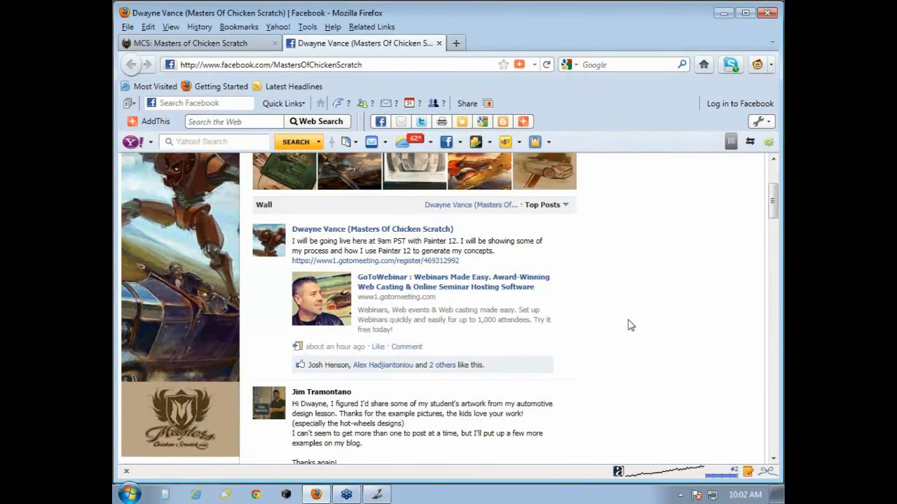
{"action": "scroll", "coordinate": [609, 320], "scroll_direction": "down", "scroll_amount": 4}
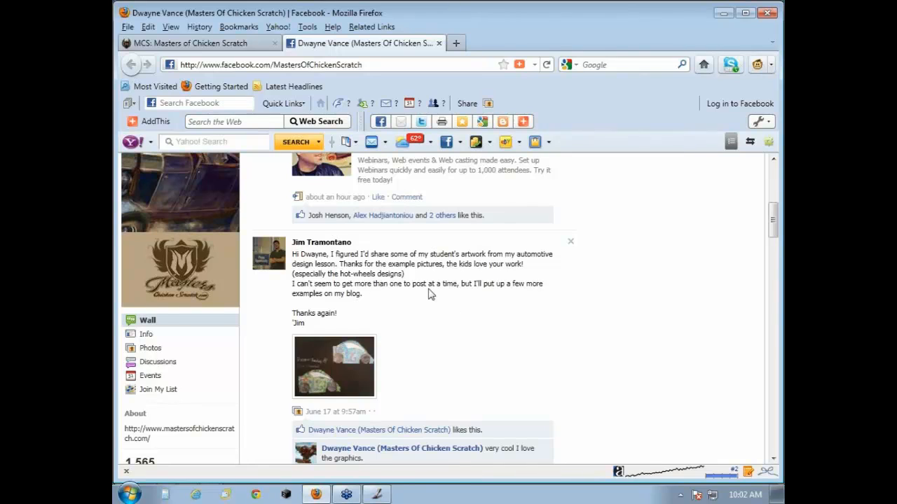
{"action": "scroll", "coordinate": [477, 334], "scroll_direction": "down", "scroll_amount": 2}
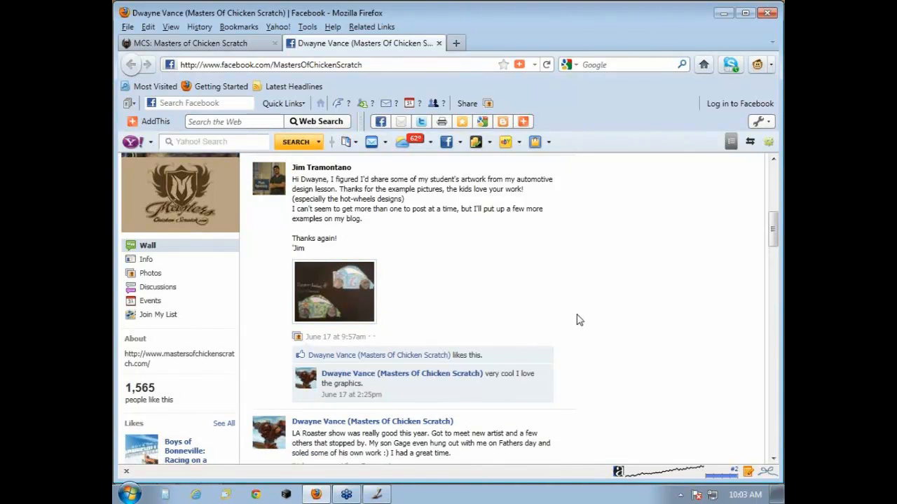
{"action": "scroll", "coordinate": [579, 319], "scroll_direction": "down", "scroll_amount": 6}
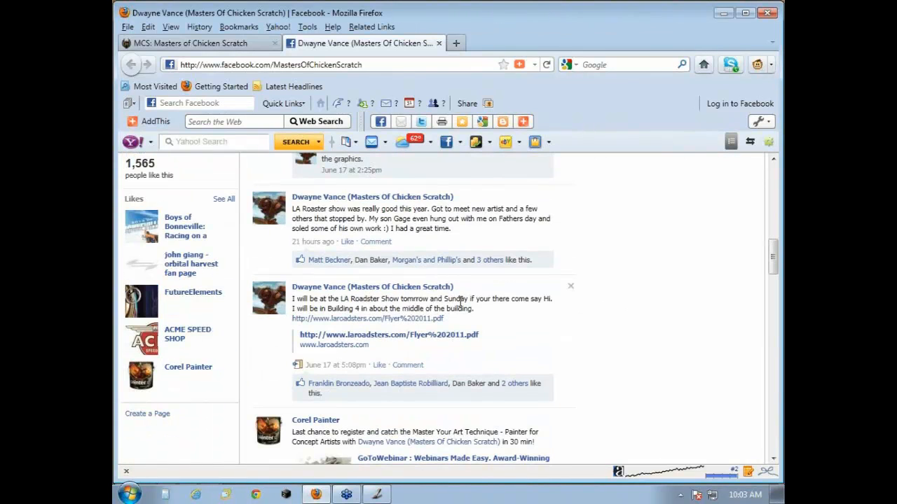
{"action": "scroll", "coordinate": [638, 331], "scroll_direction": "up", "scroll_amount": 12}
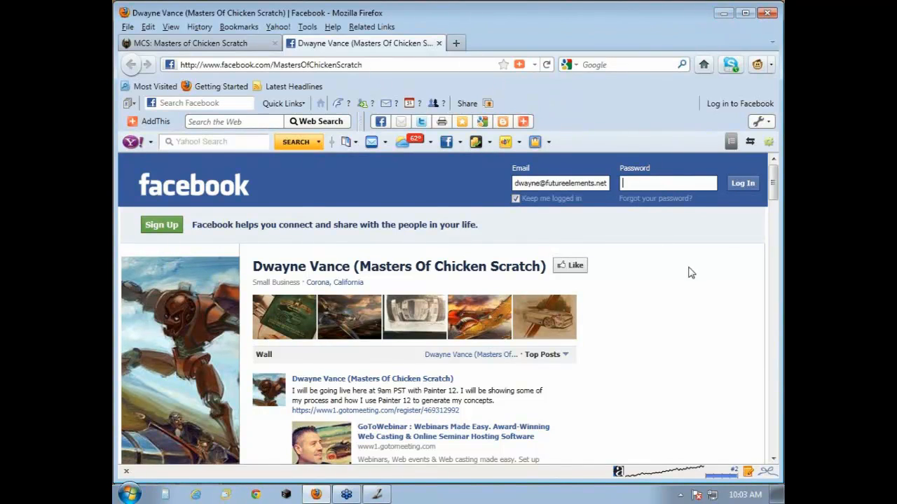
{"action": "scroll", "coordinate": [690, 266], "scroll_direction": "down", "scroll_amount": 2}
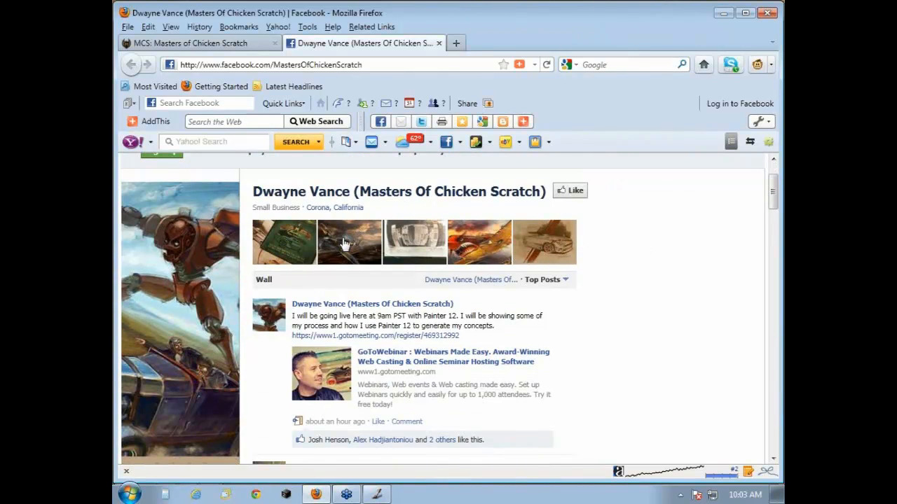